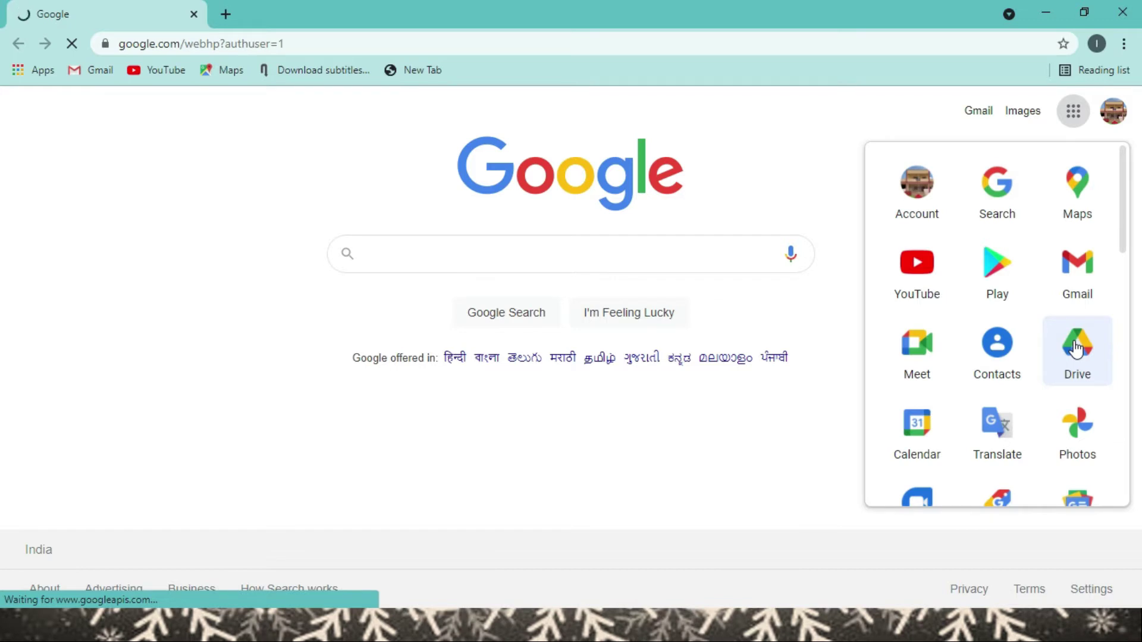
- Open the "Demo form for ICT on FDP" form from Google Drive for editing
click(1077, 349)
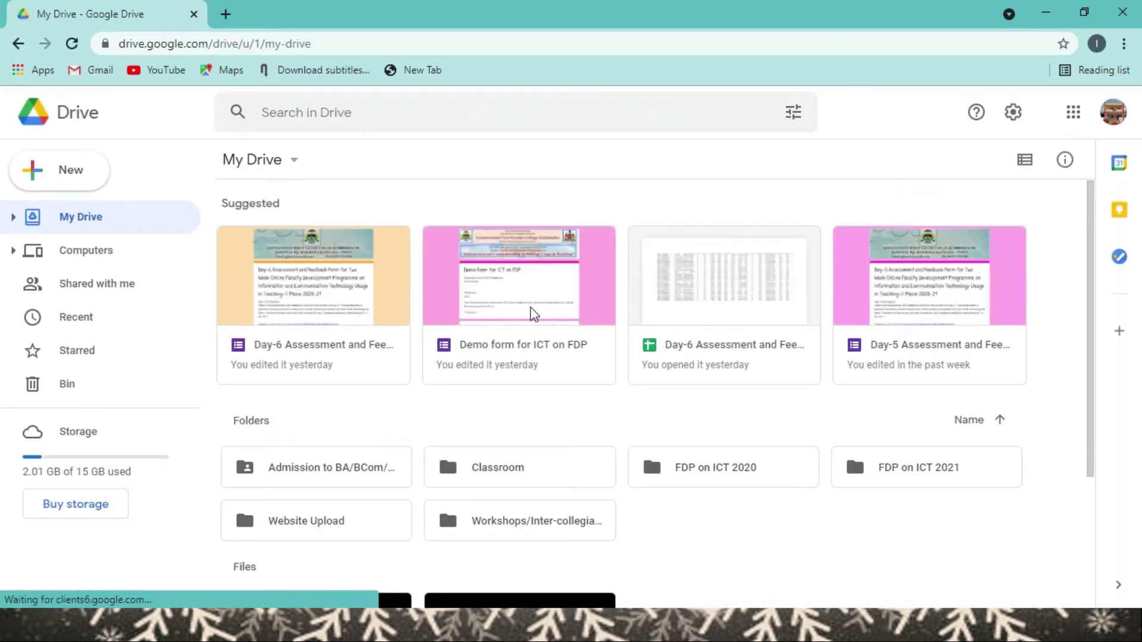
double_click(587, 293)
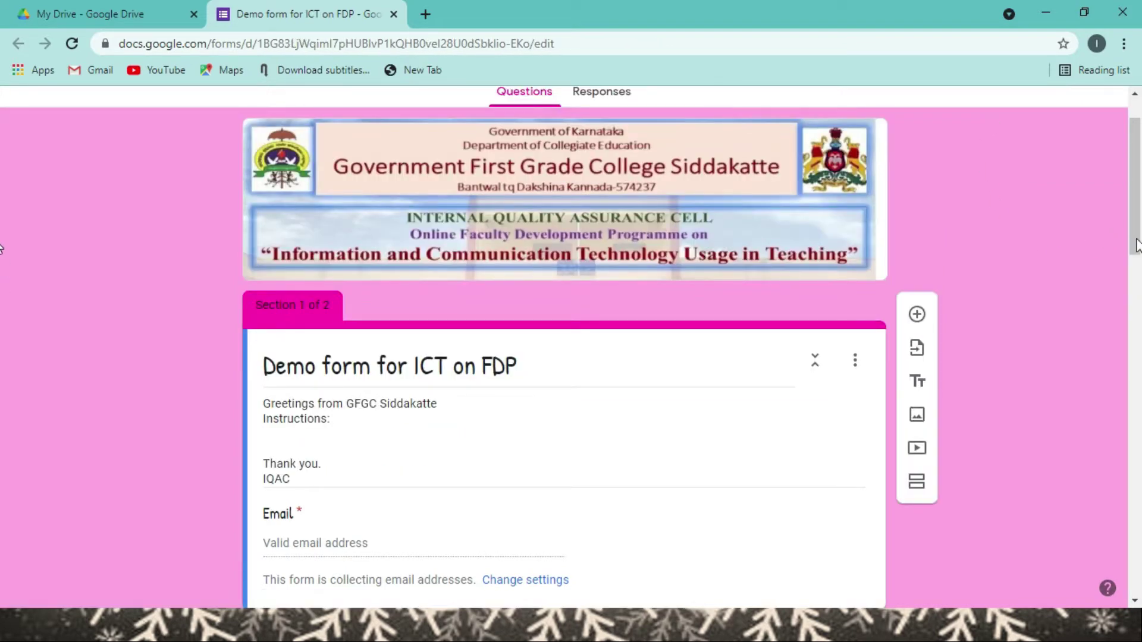
scroll(3, 250, up, 2)
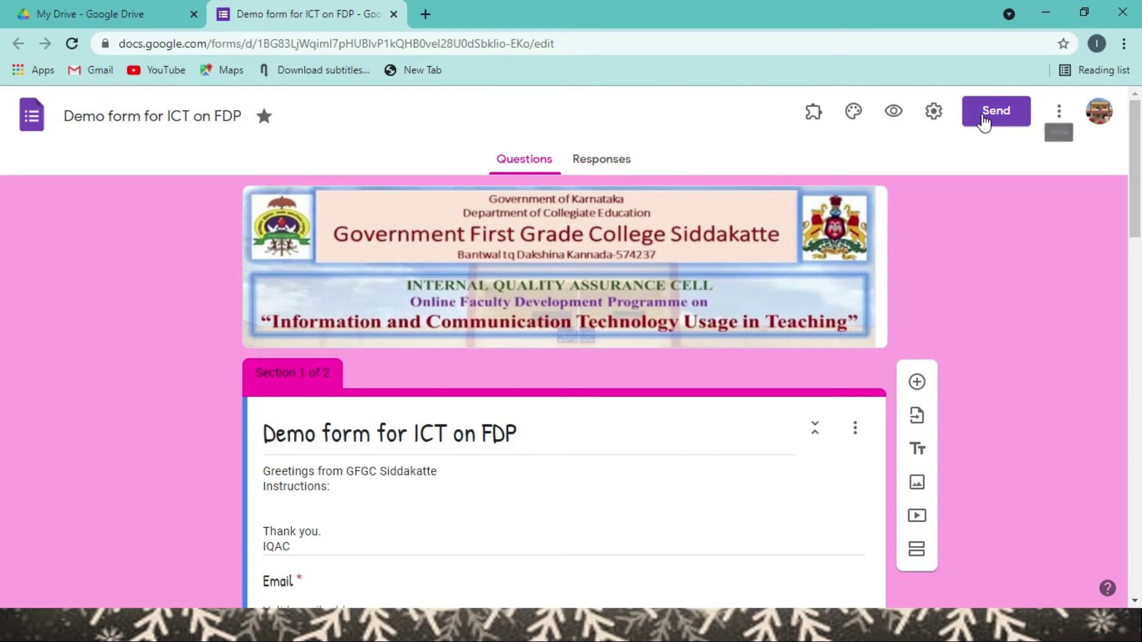
- Generate a shortened share link for the form, copy it, and close the sending options
click(984, 120)
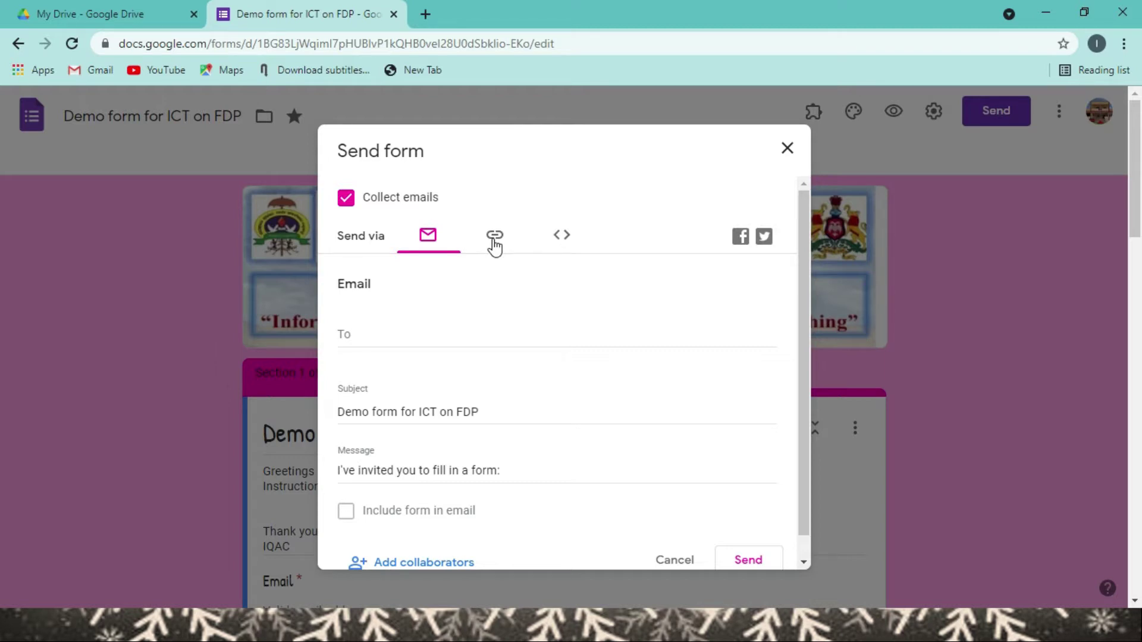
click(494, 238)
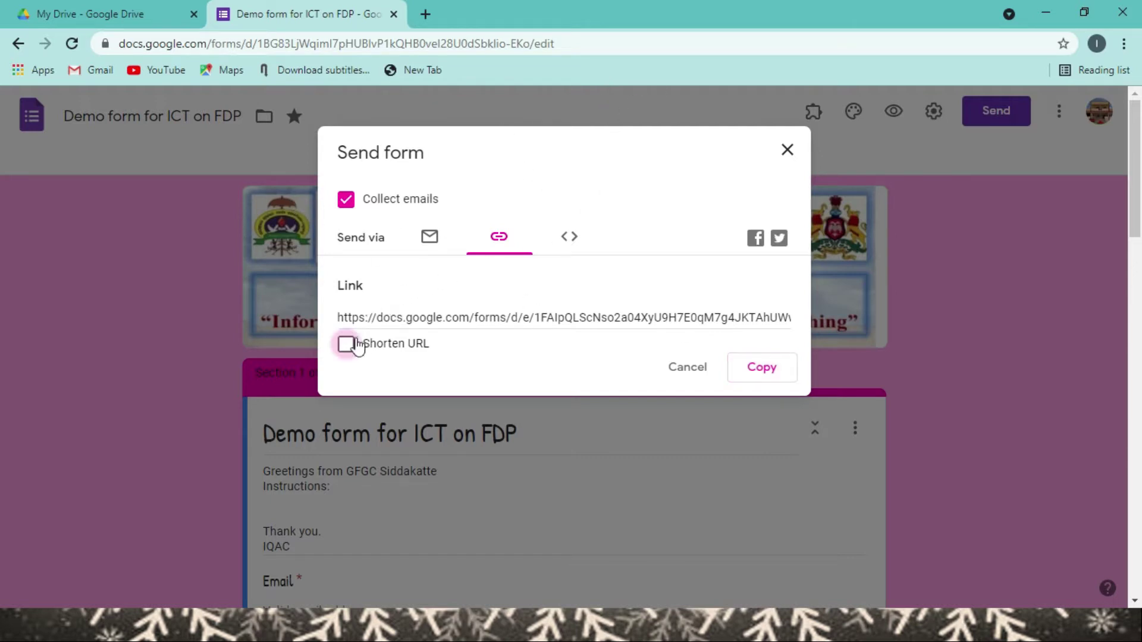
click(350, 347)
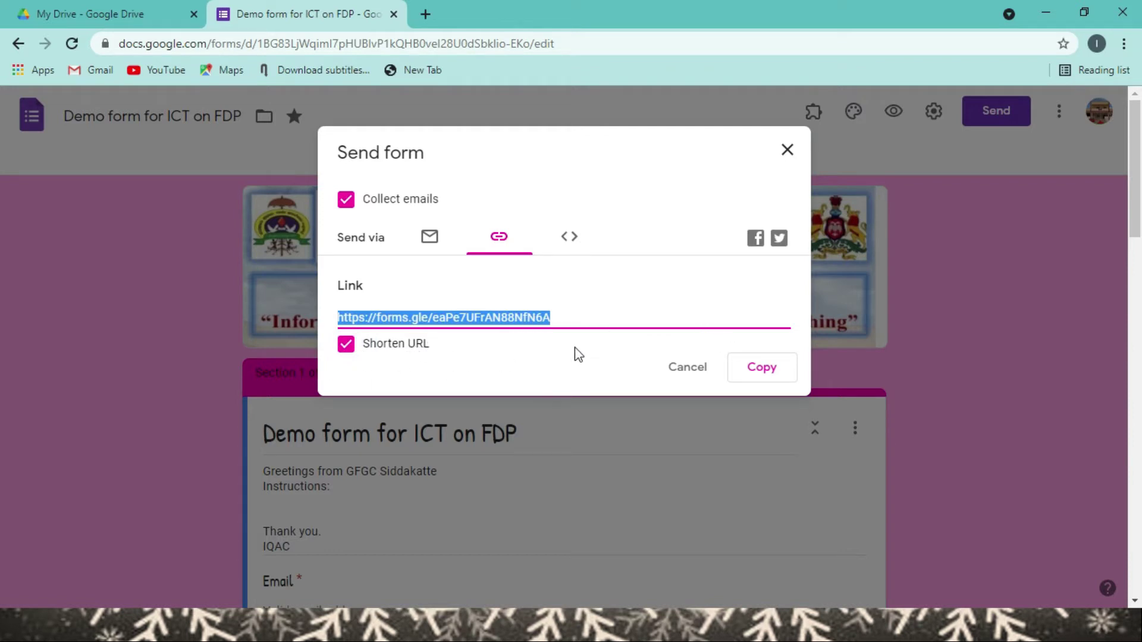
click(761, 373)
click(757, 239)
click(691, 370)
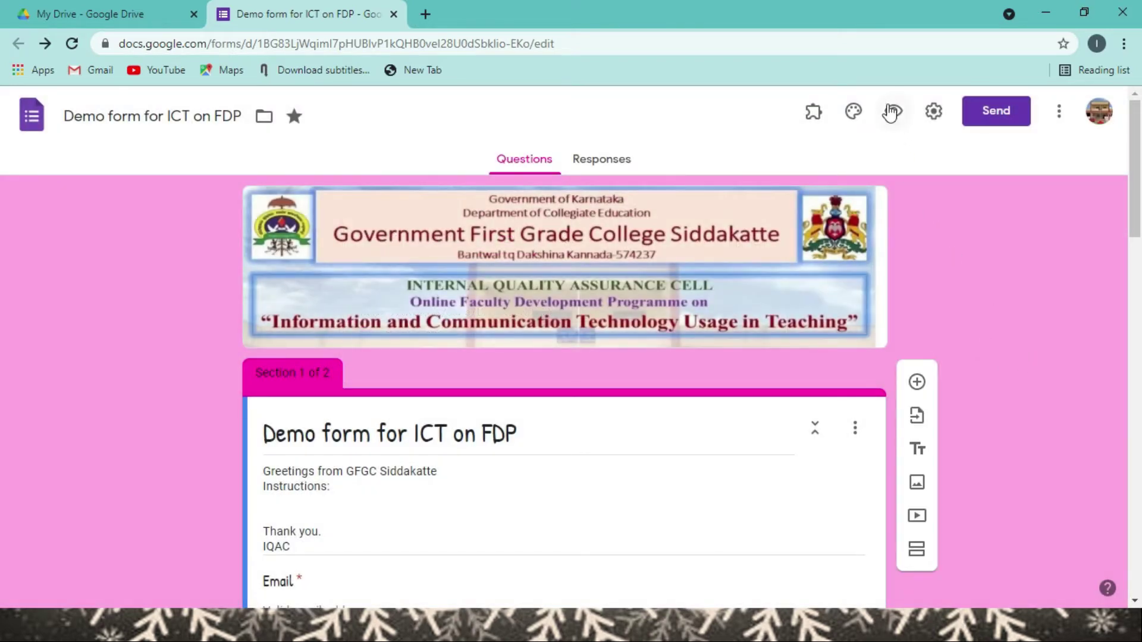
- Look through the first page of the form's preview, close it, and check the form's responses
click(893, 115)
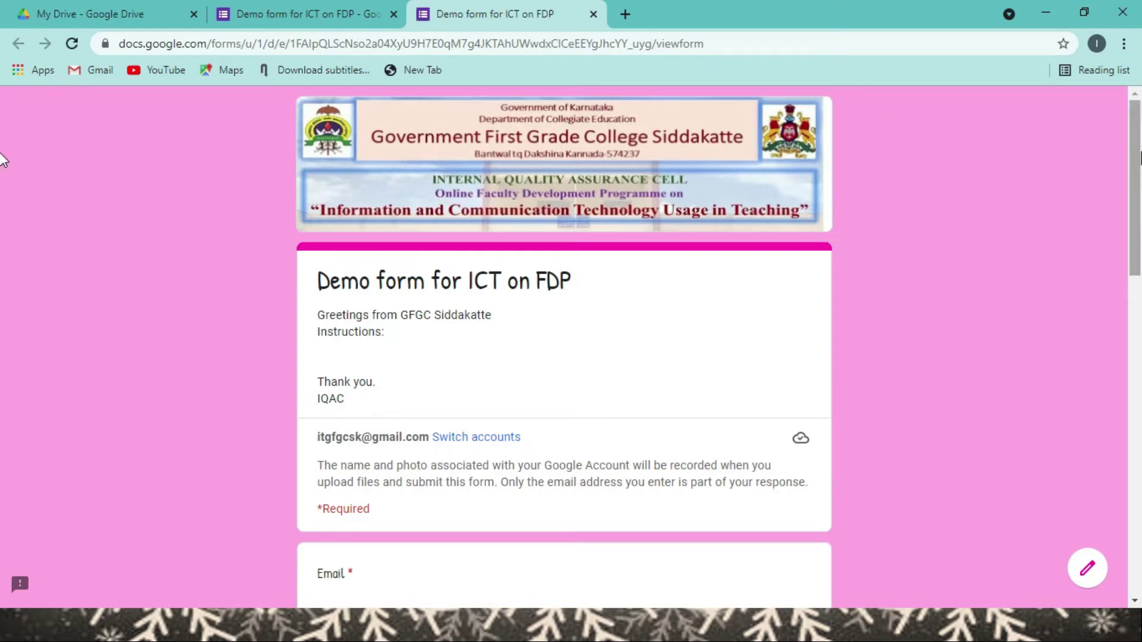
scroll(2, 264, down, 4)
scroll(2, 266, down, 10)
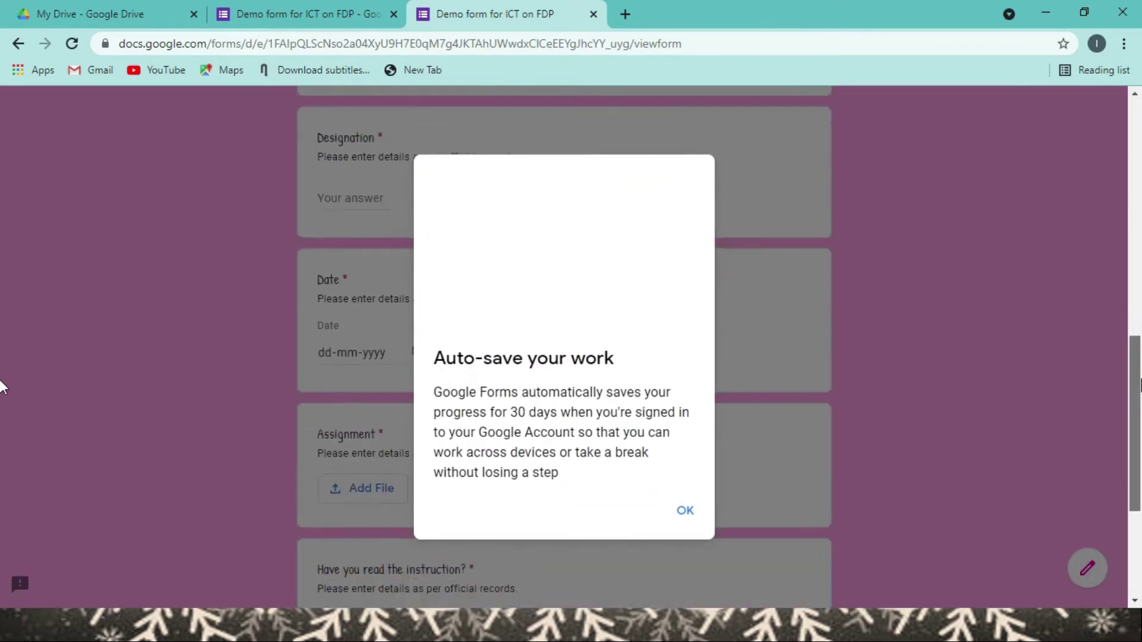
click(685, 515)
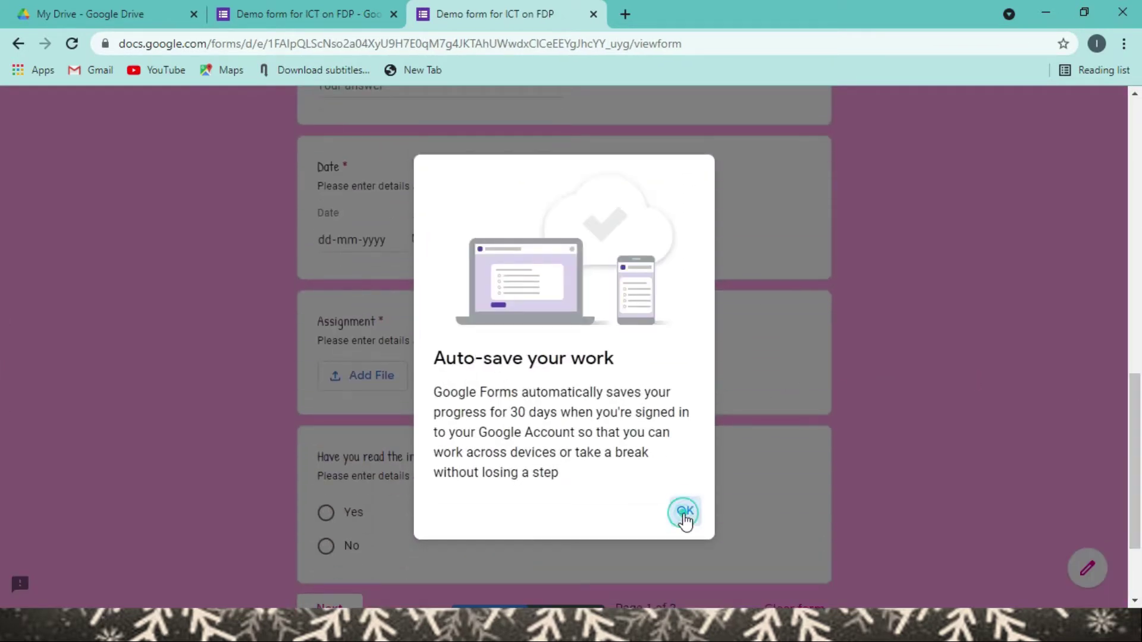
drag(1137, 231, 1115, 189)
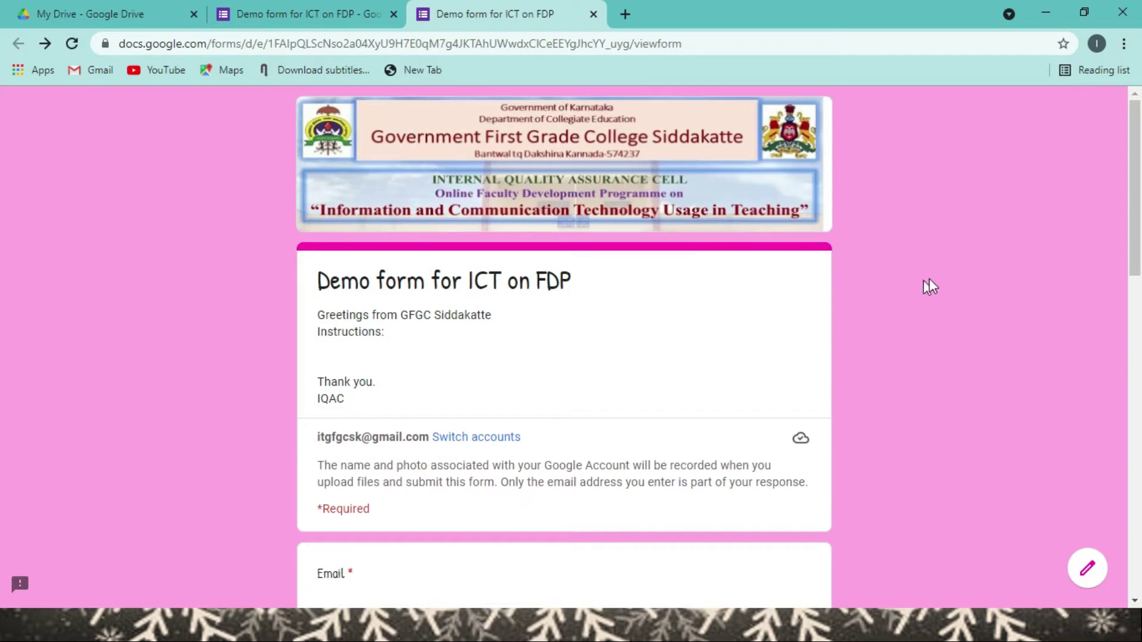
click(594, 13)
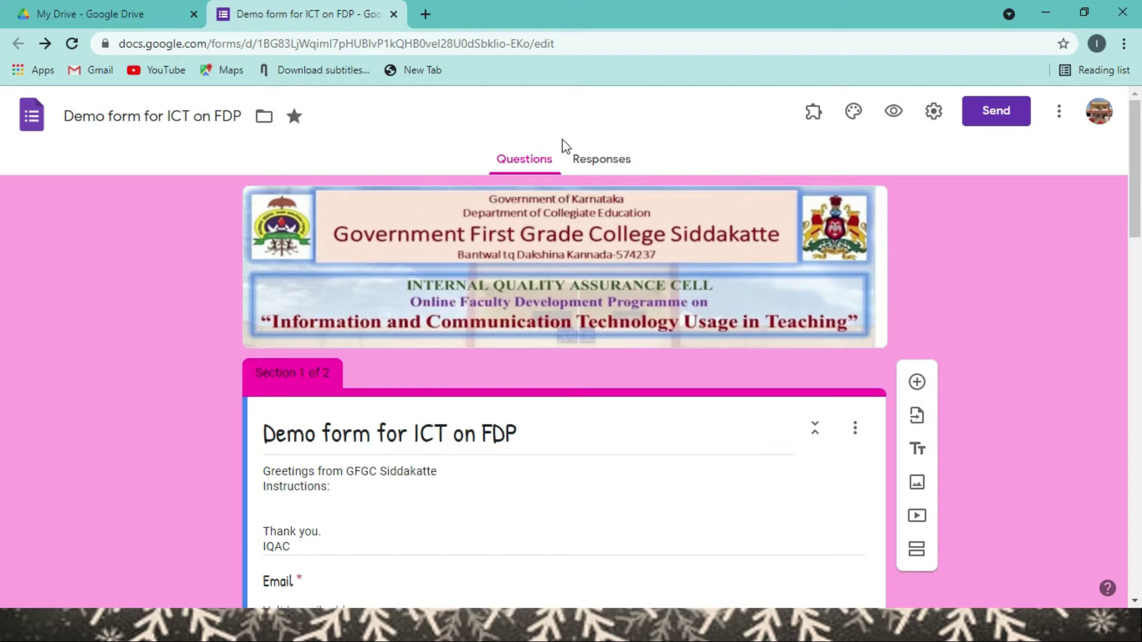
click(595, 160)
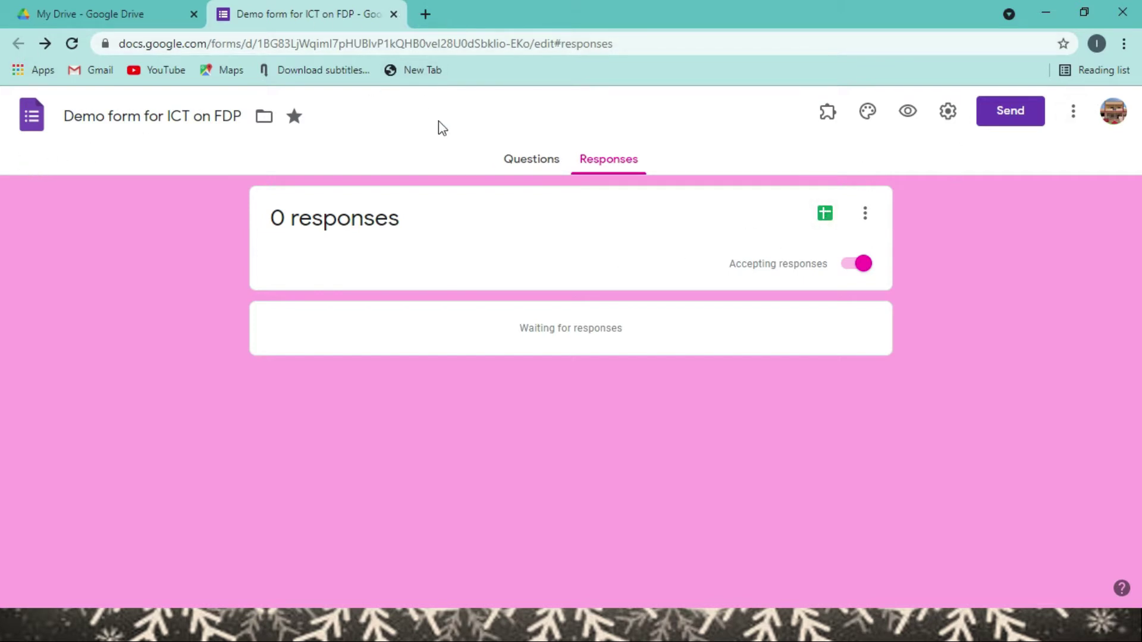
click(514, 169)
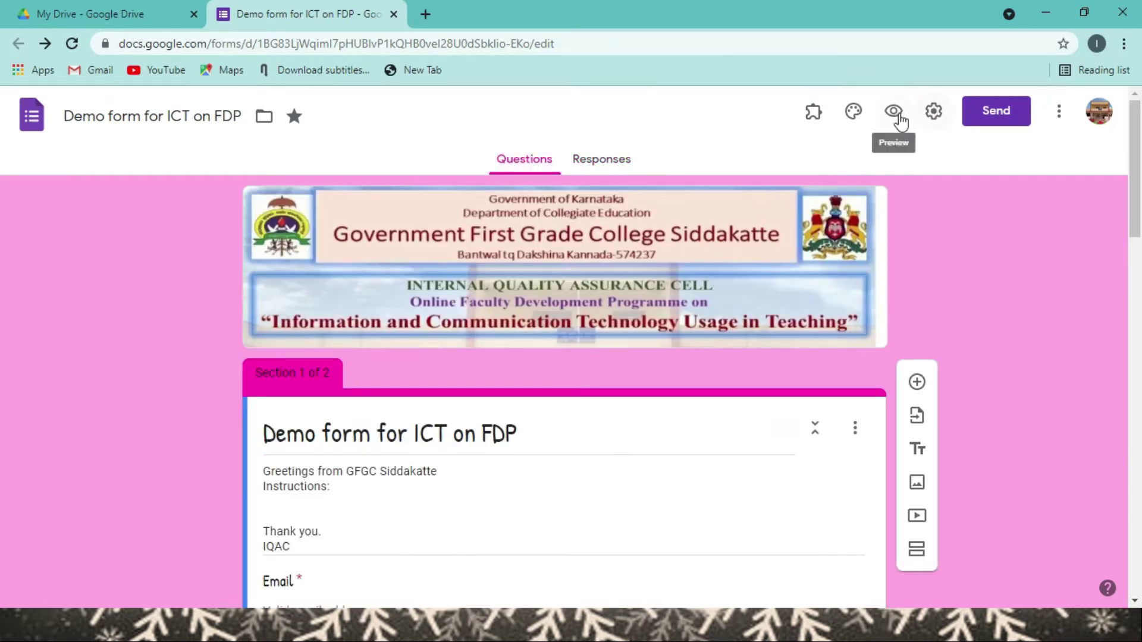
- Preview the form and fill in the participant's name and the designation "Asst Professor"
click(900, 117)
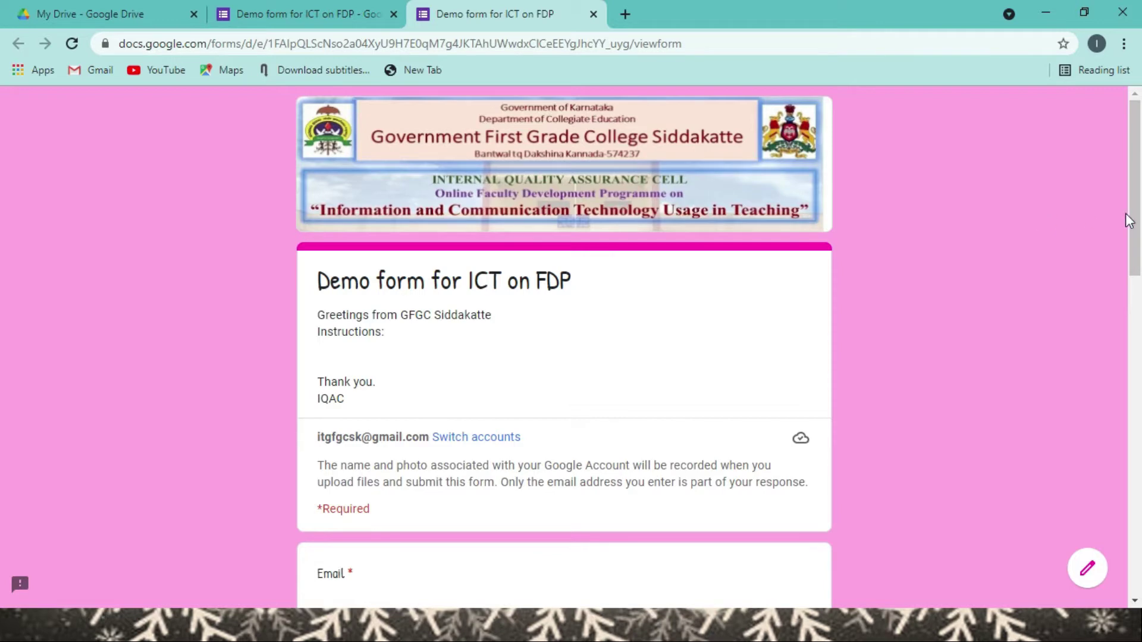
scroll(533, 454, down, 4)
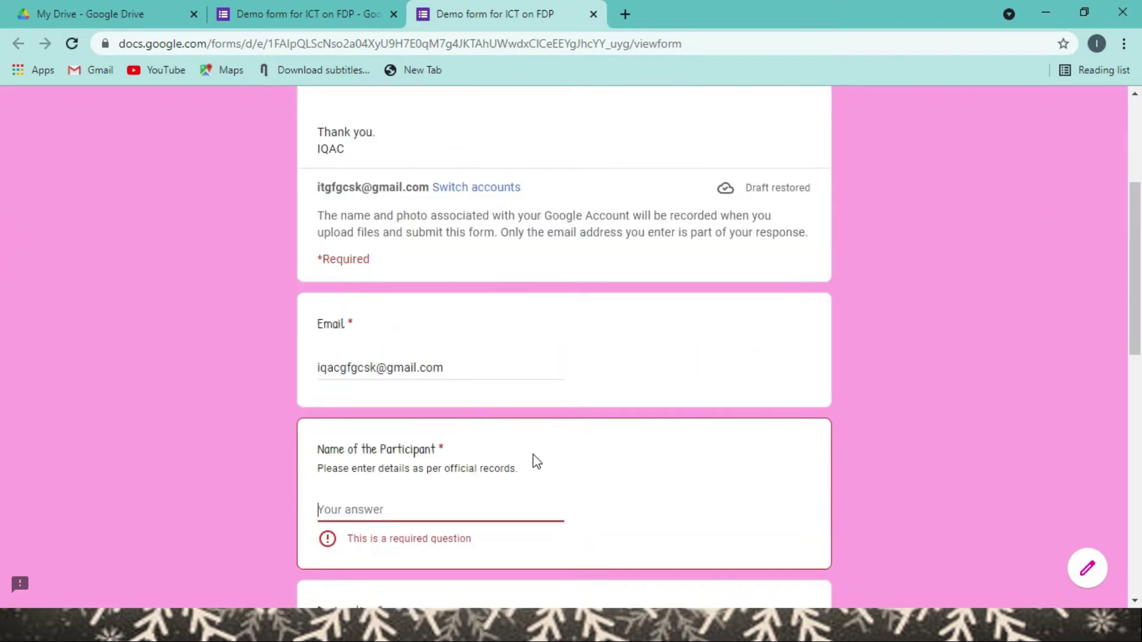
text(vi)
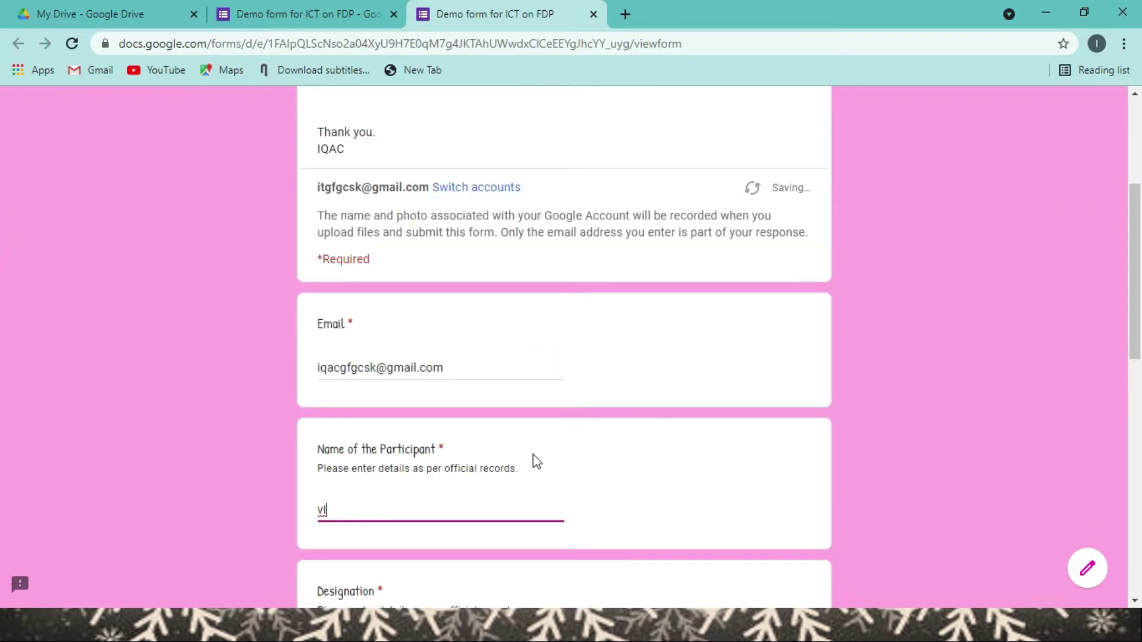
key(BackSpace)
text(vinay M S)
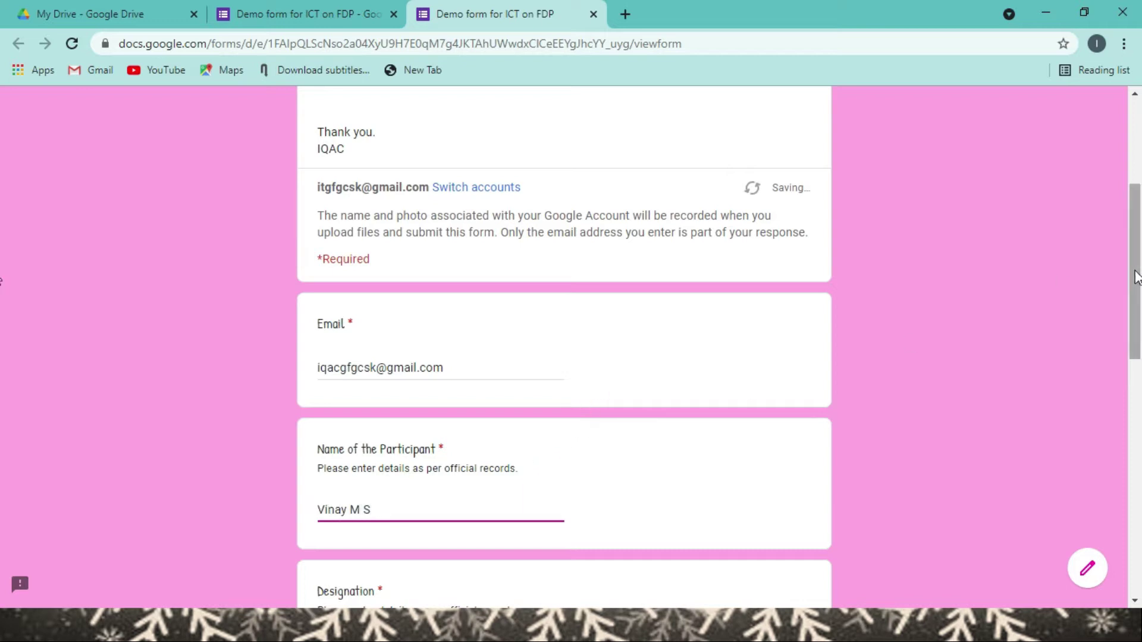
scroll(889, 365, down, 4)
click(364, 422)
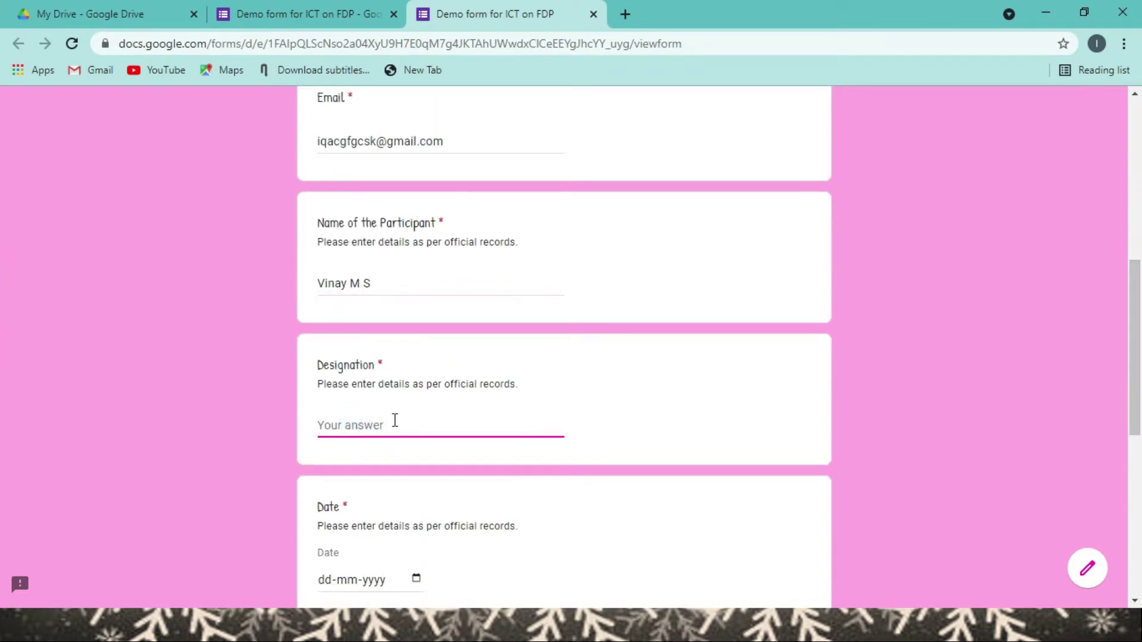
text(Asst Professor)
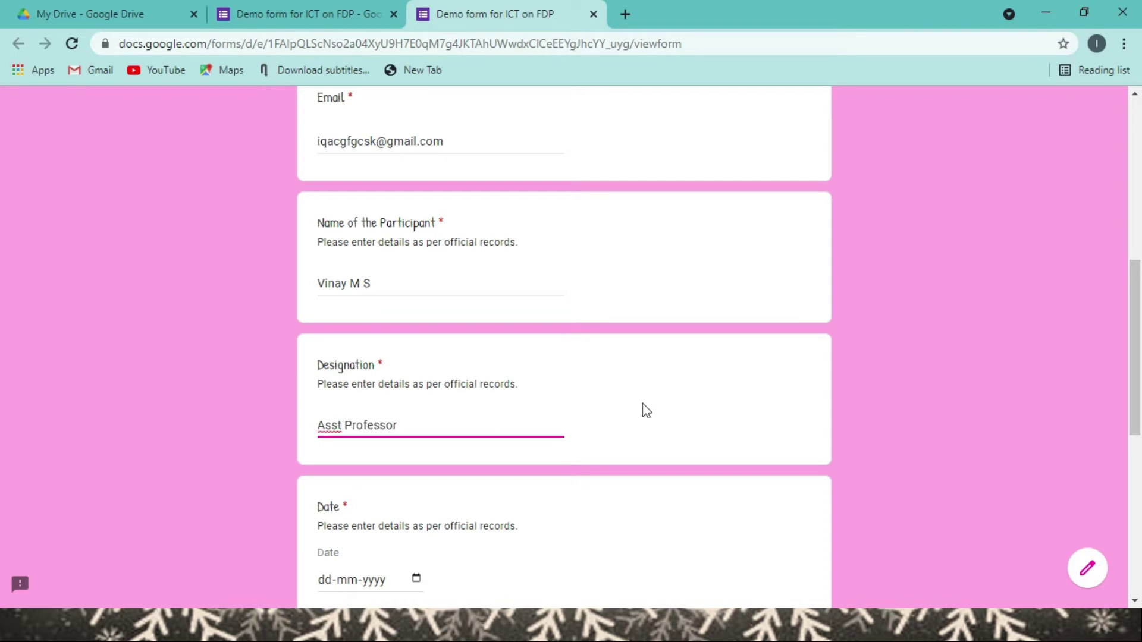
- Set the Date answer to 17-08-2021
scroll(1077, 311, down, 7)
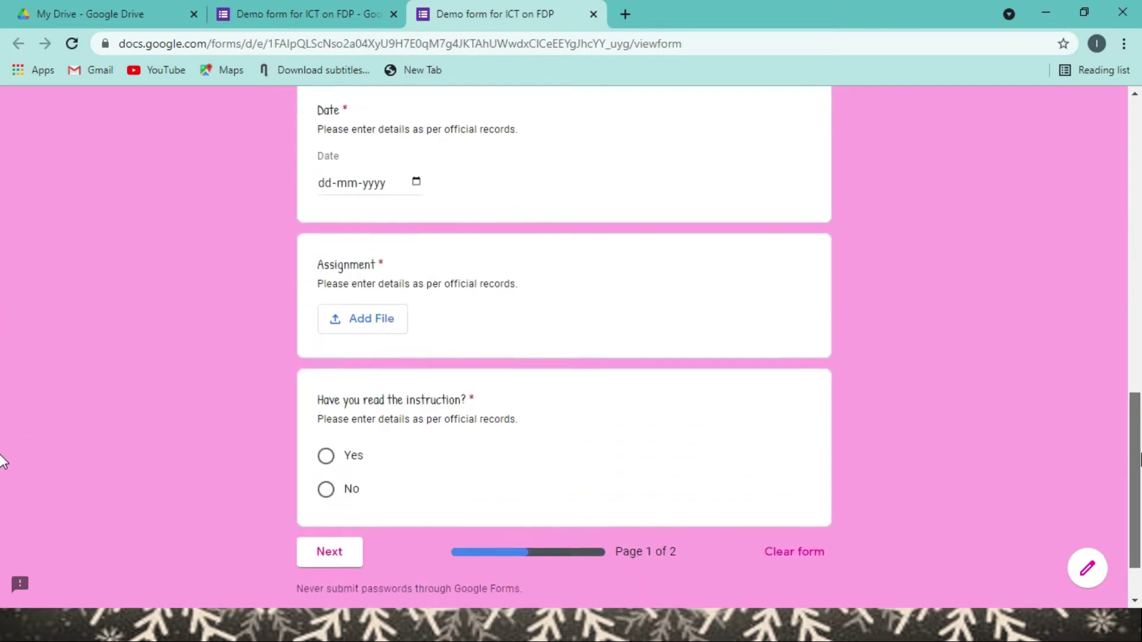
click(531, 166)
click(419, 177)
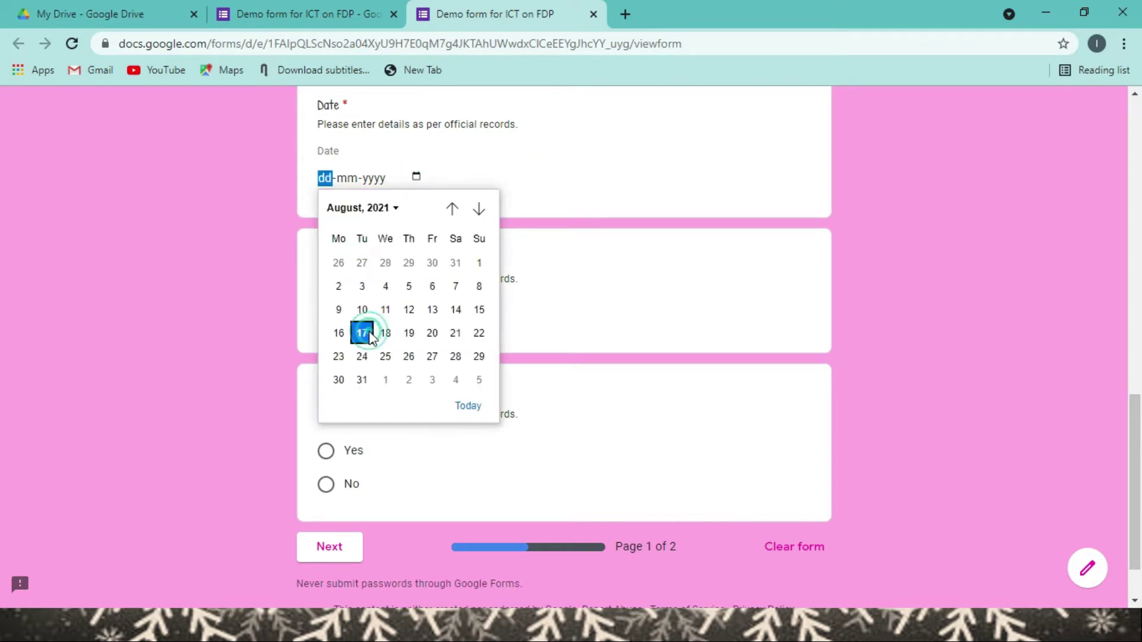
click(370, 336)
click(149, 307)
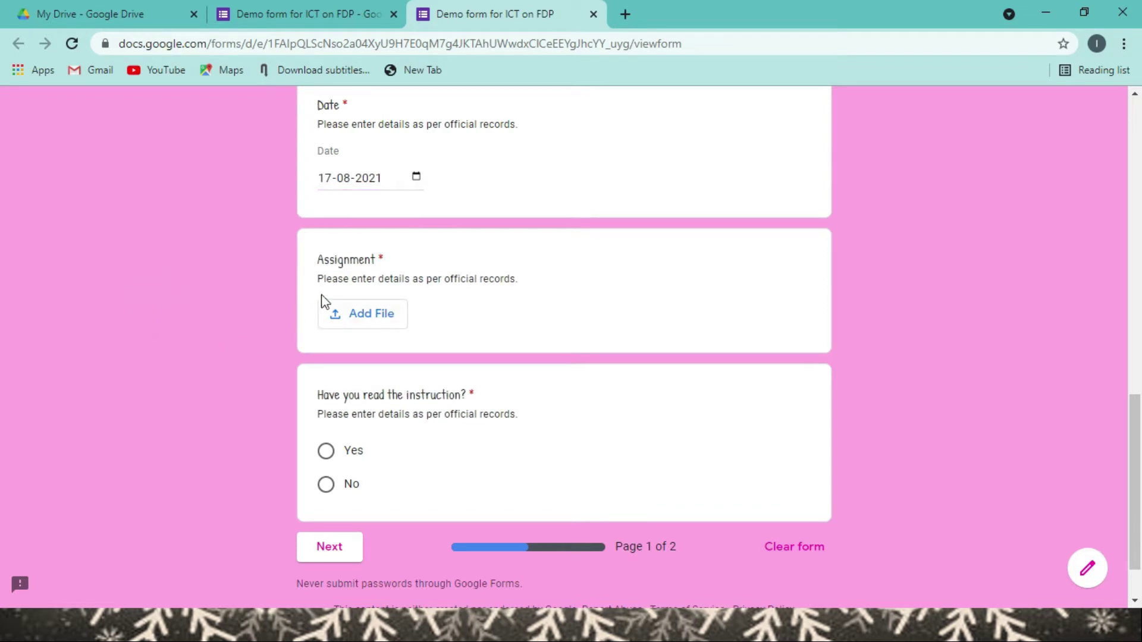
- Upload the desktop file MS EXCEL Video-7.xlsx as the Assignment answer
click(390, 314)
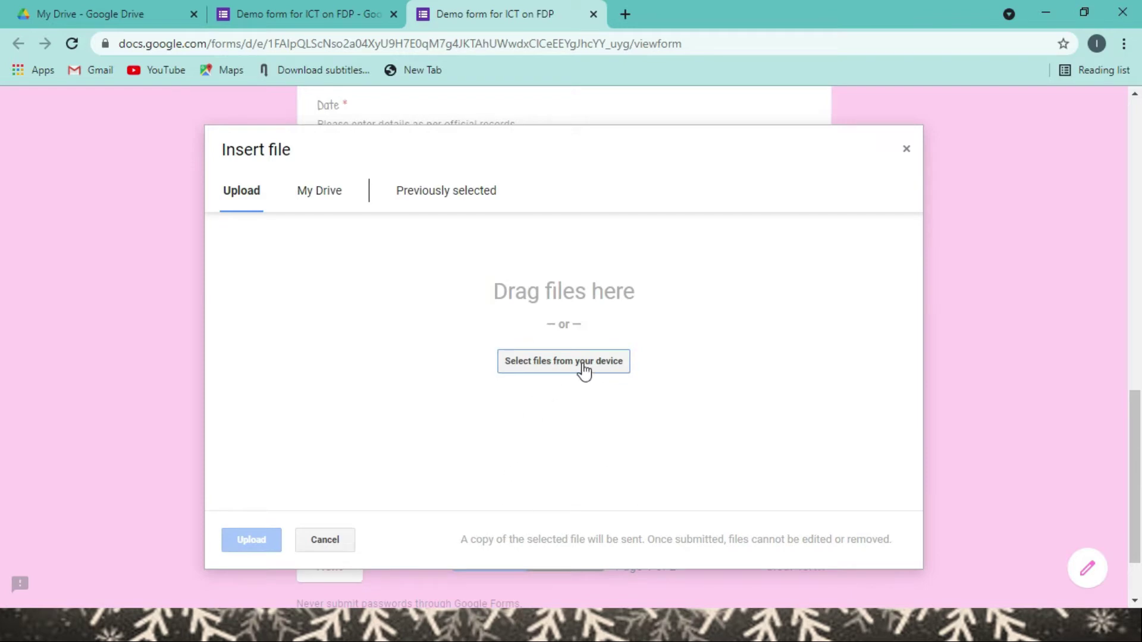
click(584, 370)
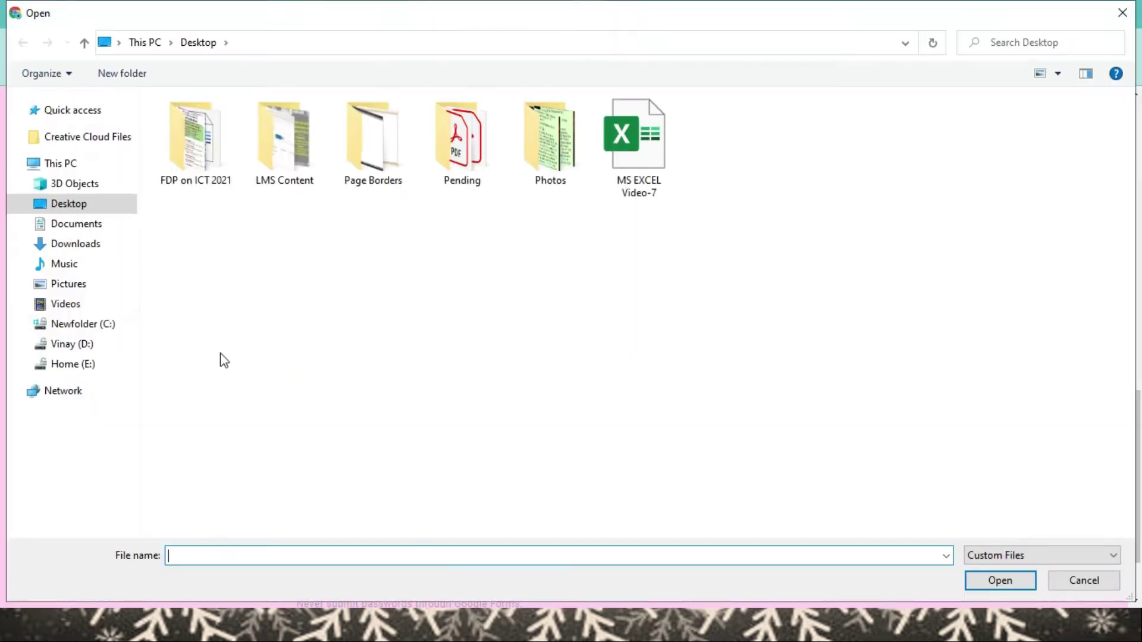
double_click(622, 176)
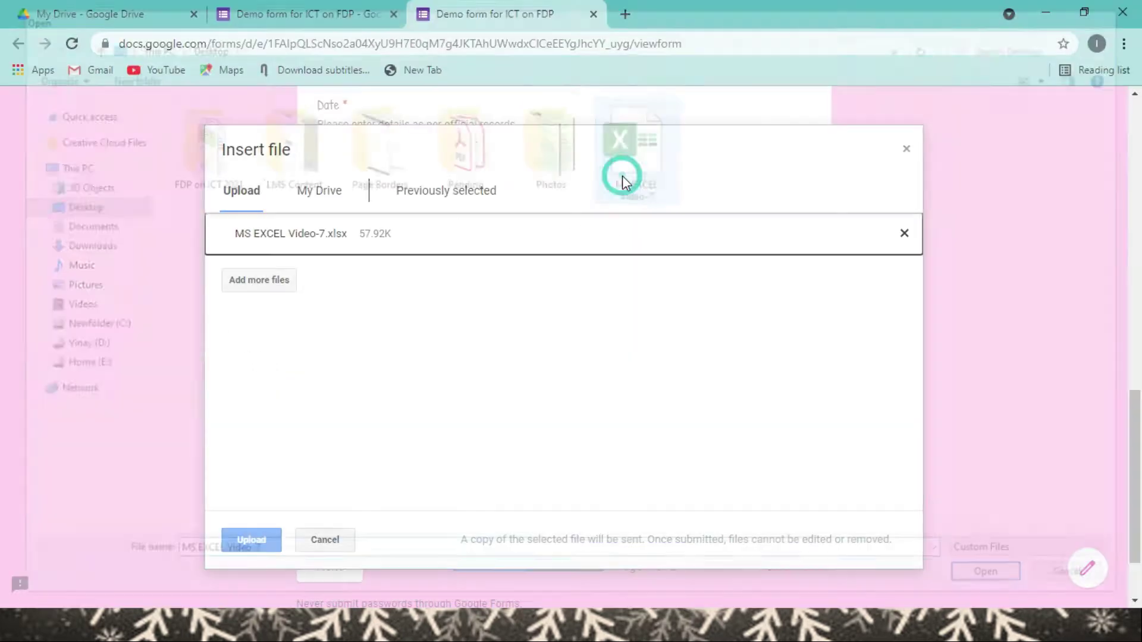
click(263, 534)
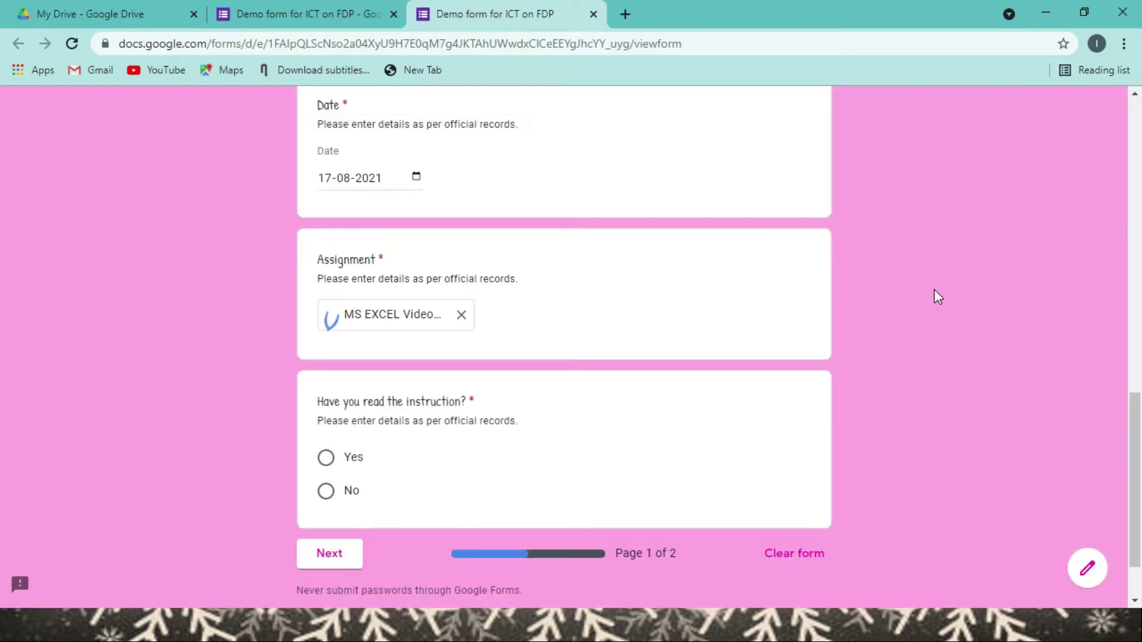
- Answer No to "Have you read the instruction?" and try to advance to the form's second page
click(323, 463)
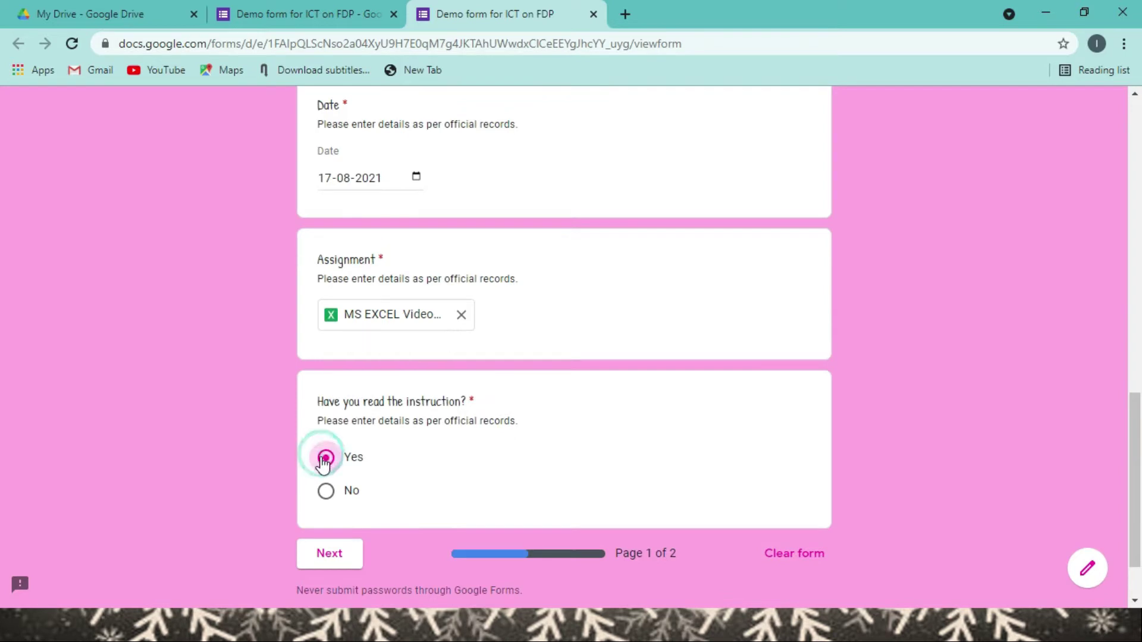
click(350, 497)
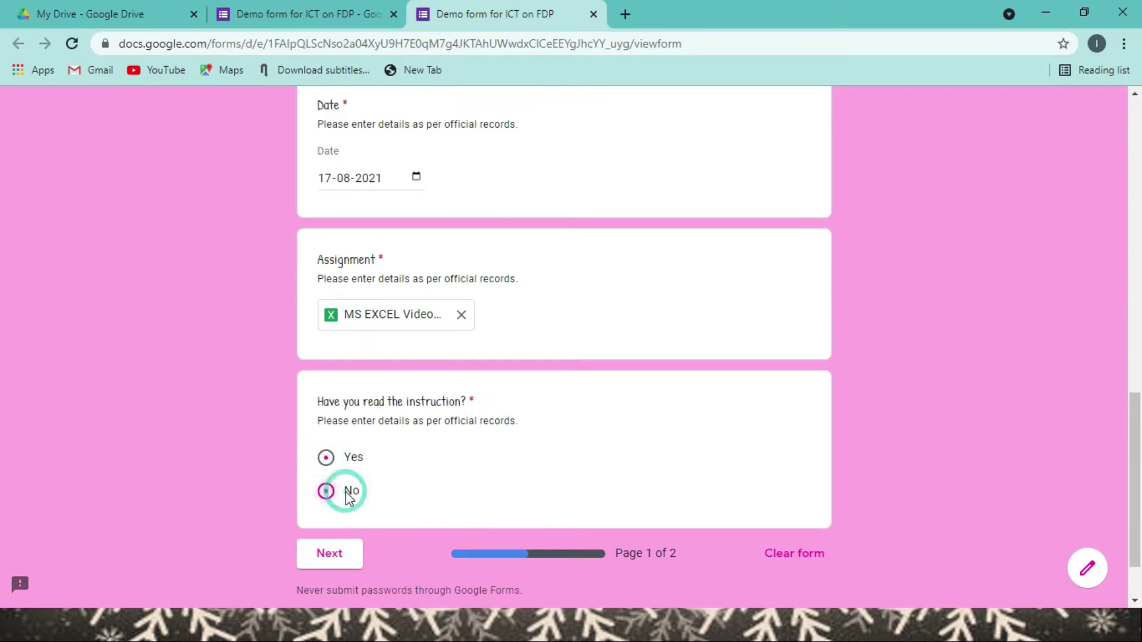
click(324, 564)
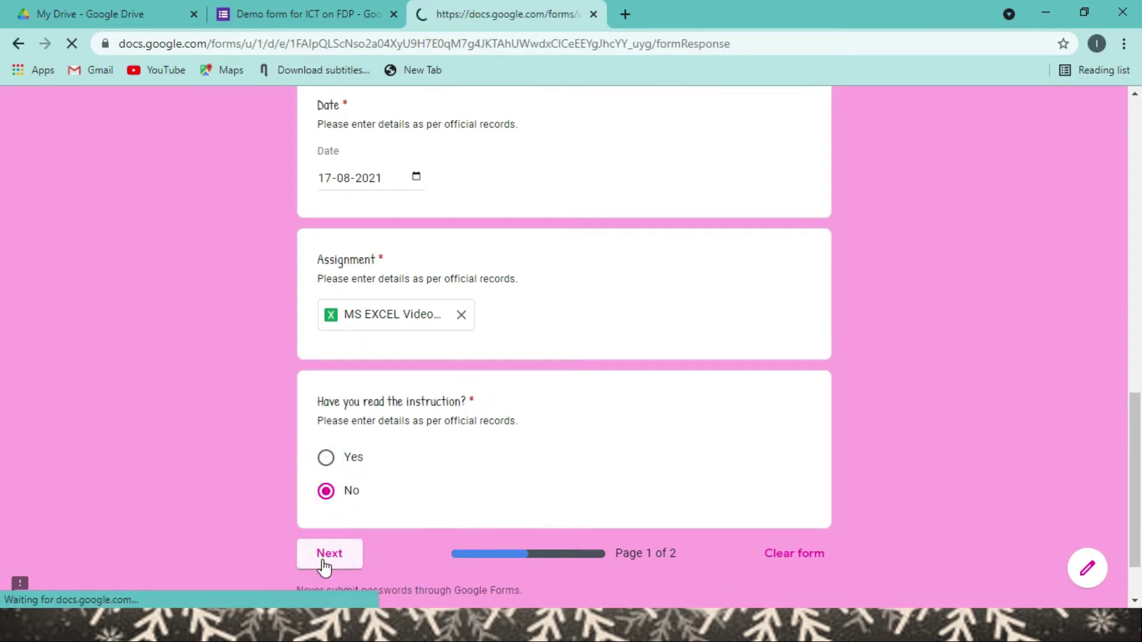
drag(1136, 232, 1139, 524)
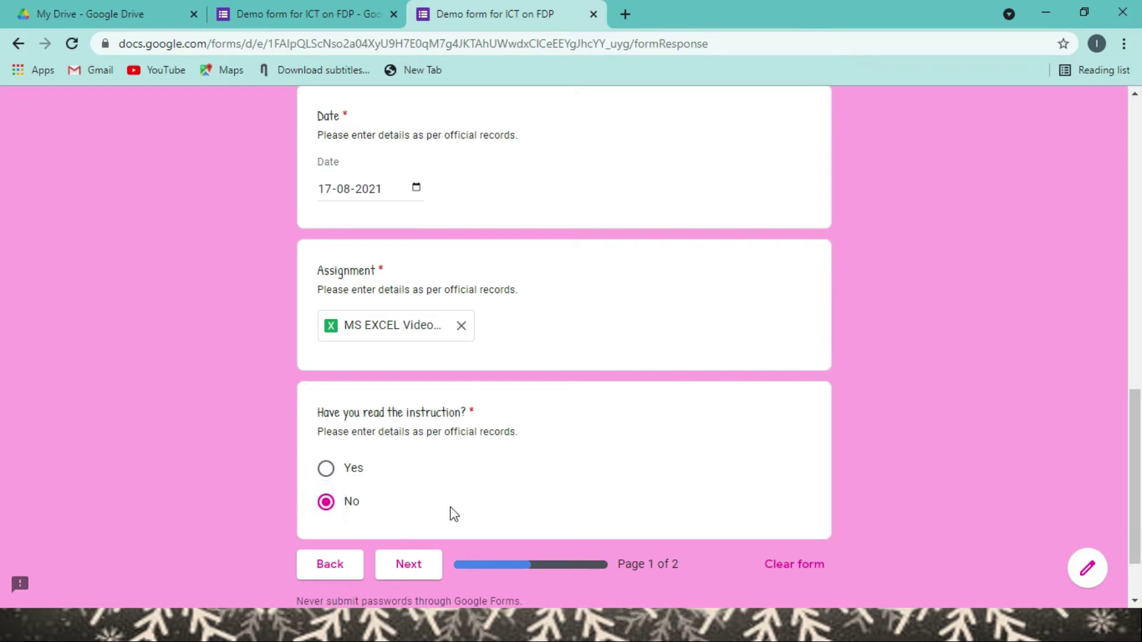
click(397, 564)
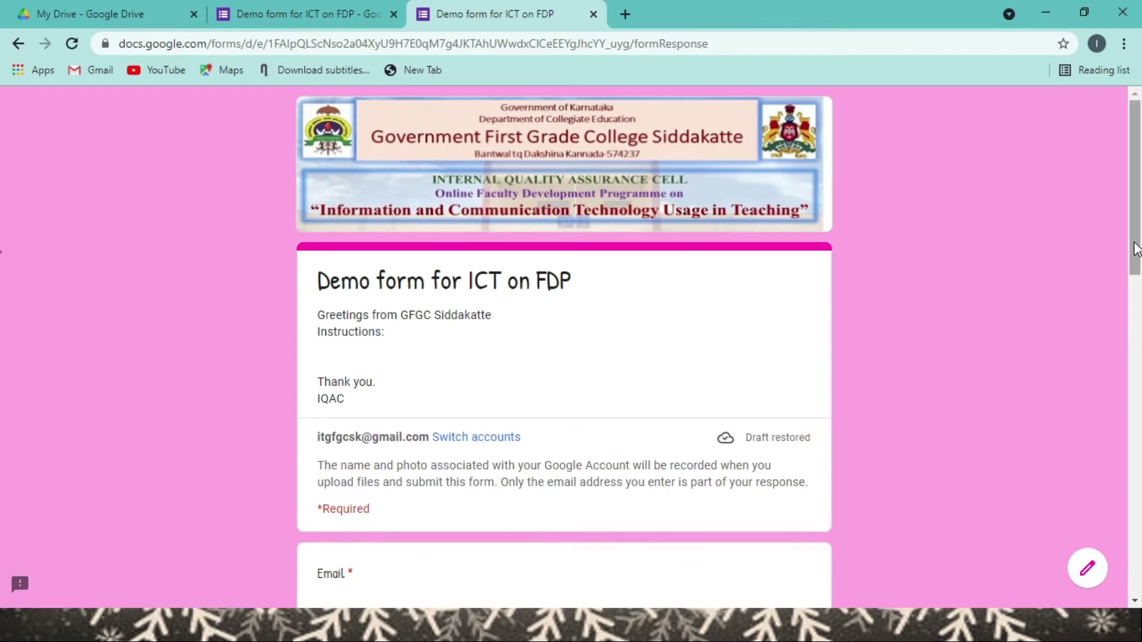
- Change the answer to "Have you read the instruction?" to Yes and continue to the Feedback section
scroll(3, 550, down, 20)
scroll(3, 550, down, 2)
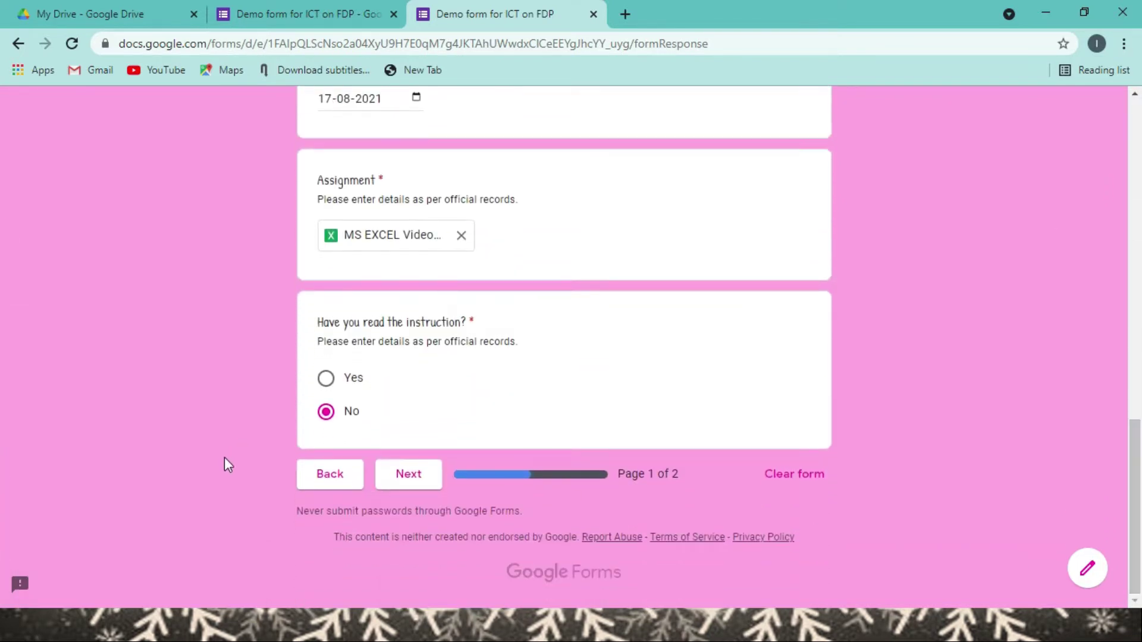
click(327, 379)
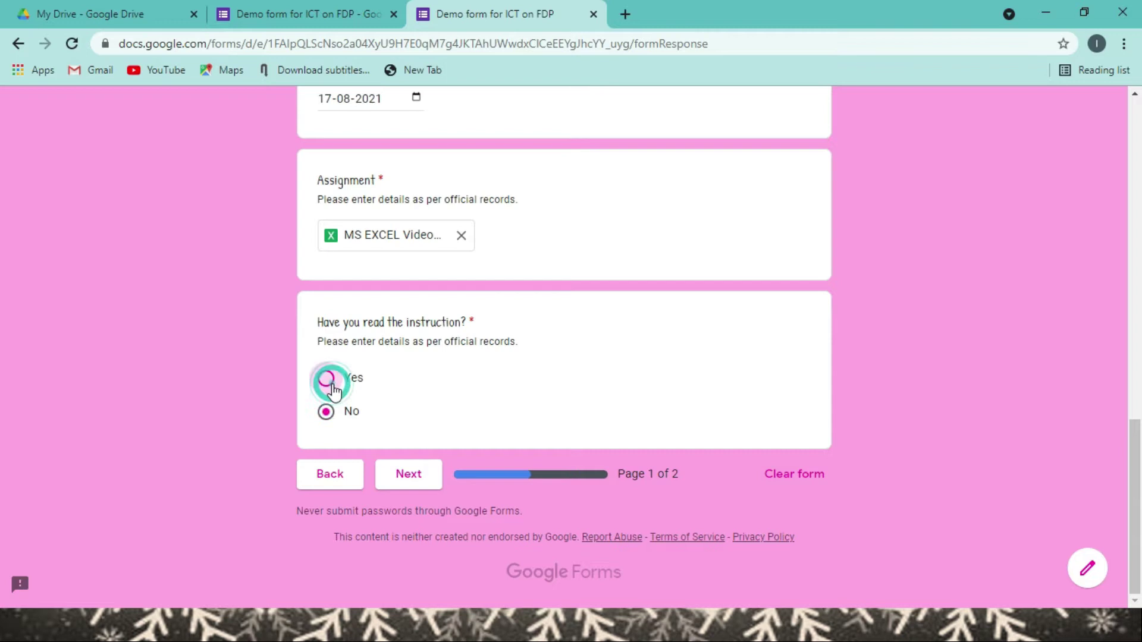
click(407, 476)
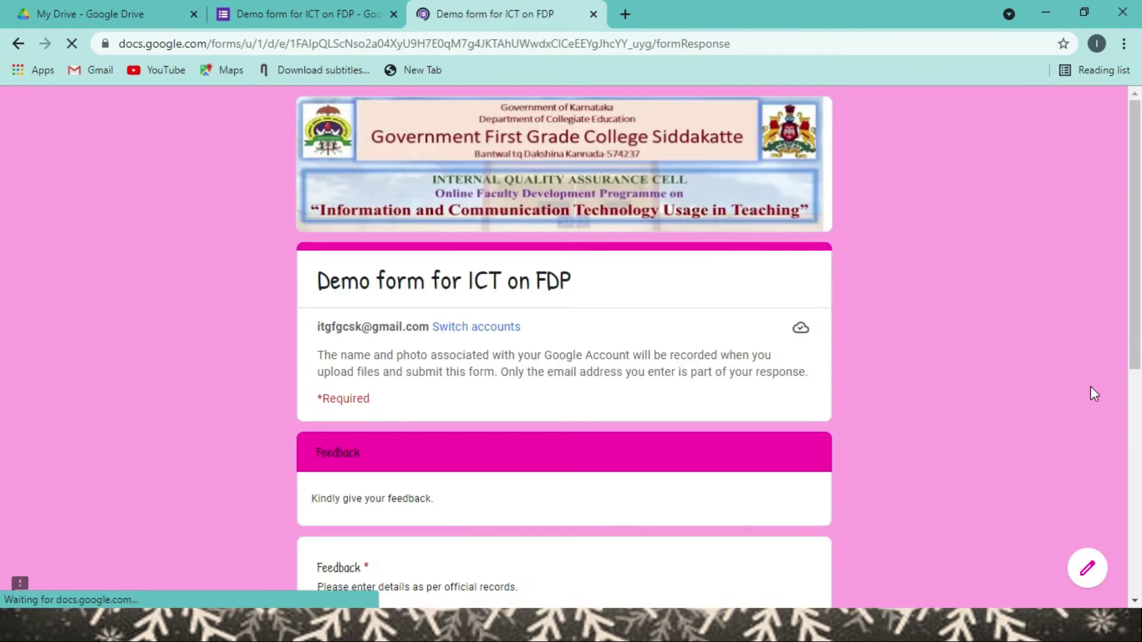
- Rate both Feedback rows Good, turn on receiving a copy of the responses, and submit the form
scroll(2, 248, down, 5)
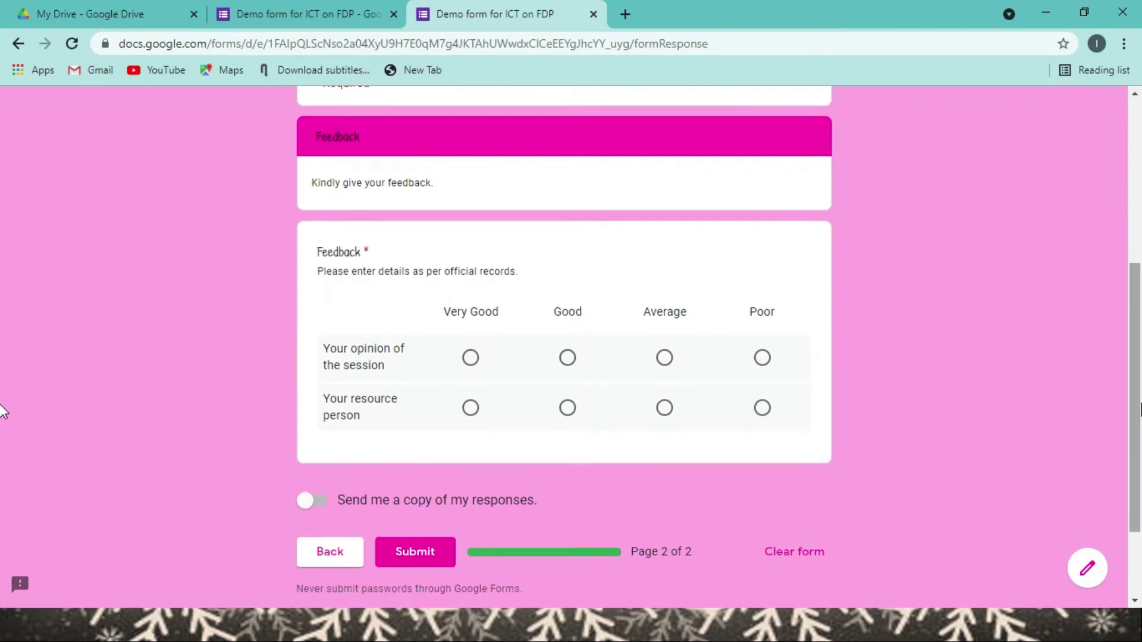
click(567, 358)
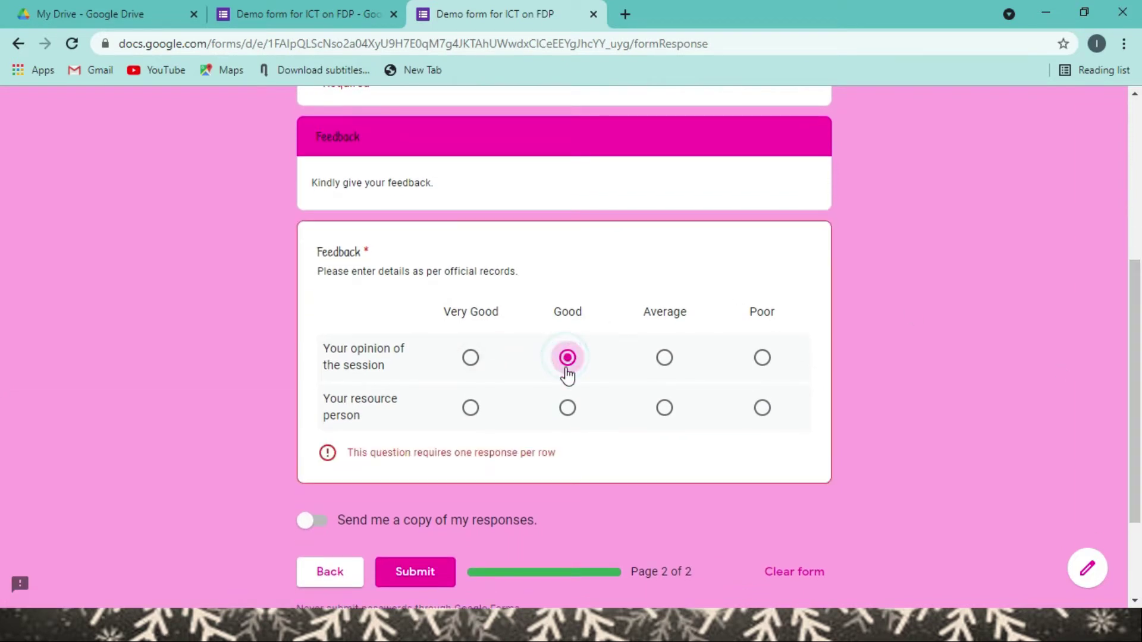
click(567, 409)
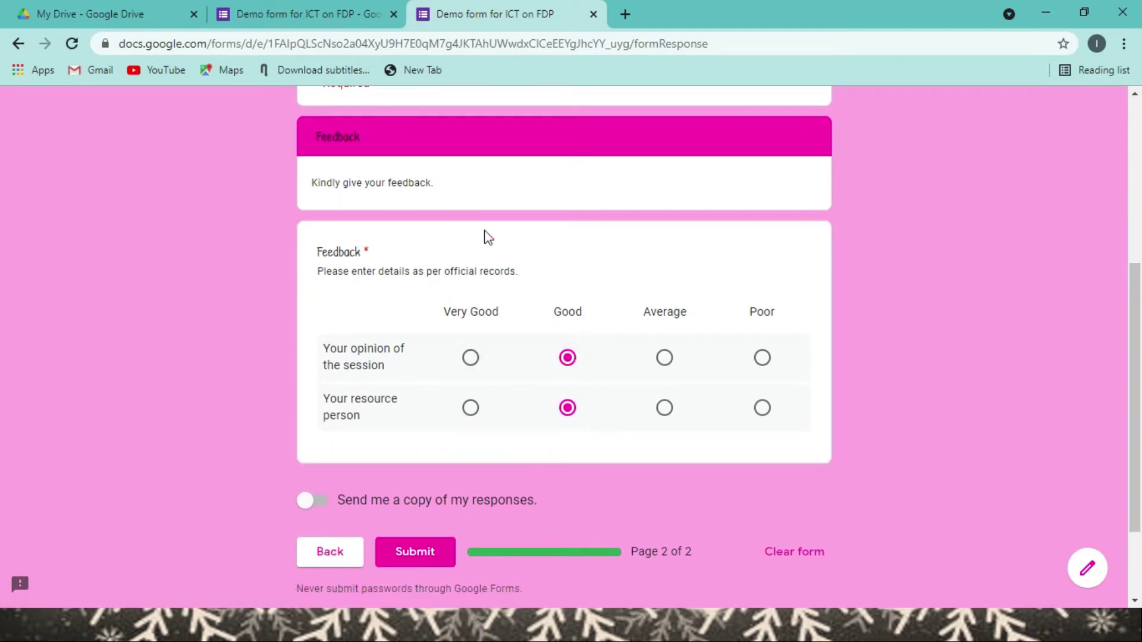
click(320, 506)
click(429, 561)
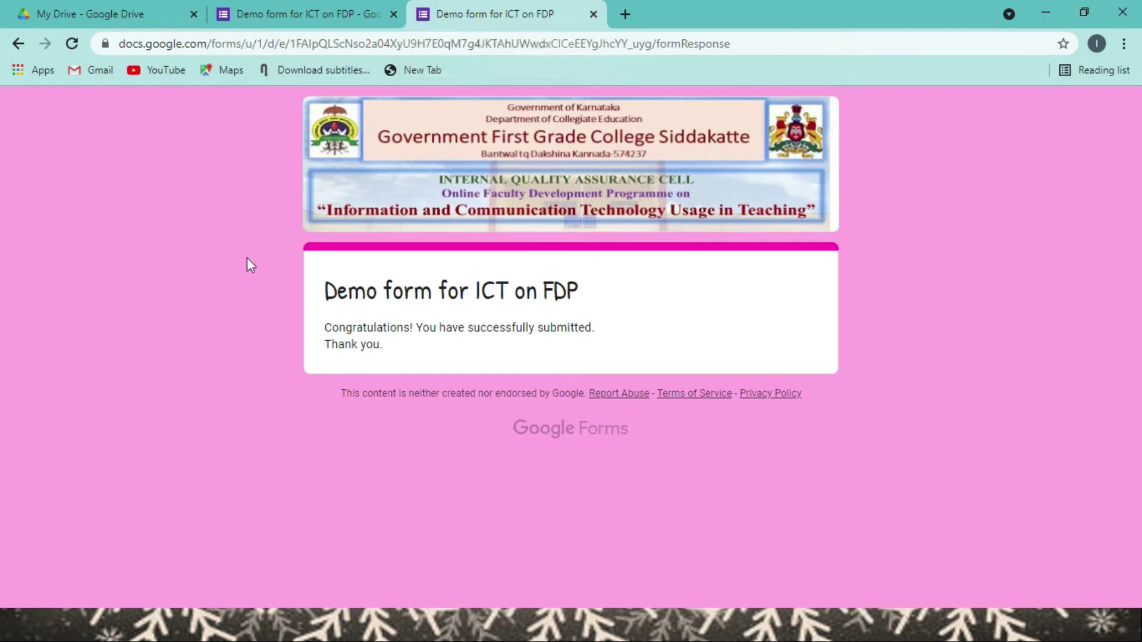
- Load Gmail in a new browser tab and return to the form's editor
click(625, 14)
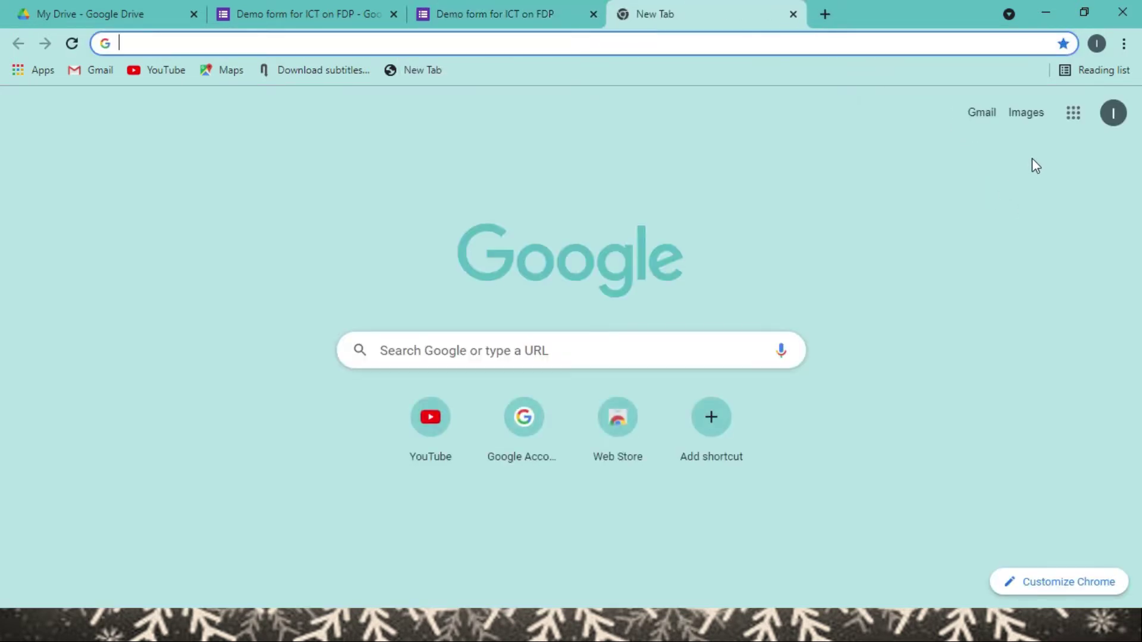
click(982, 114)
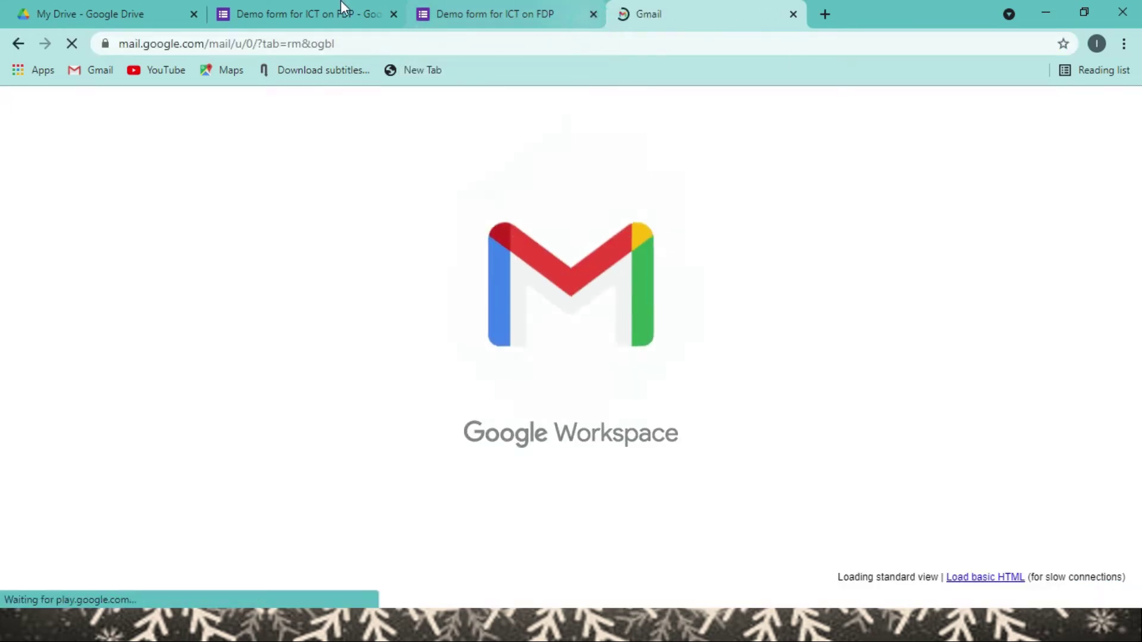
click(327, 13)
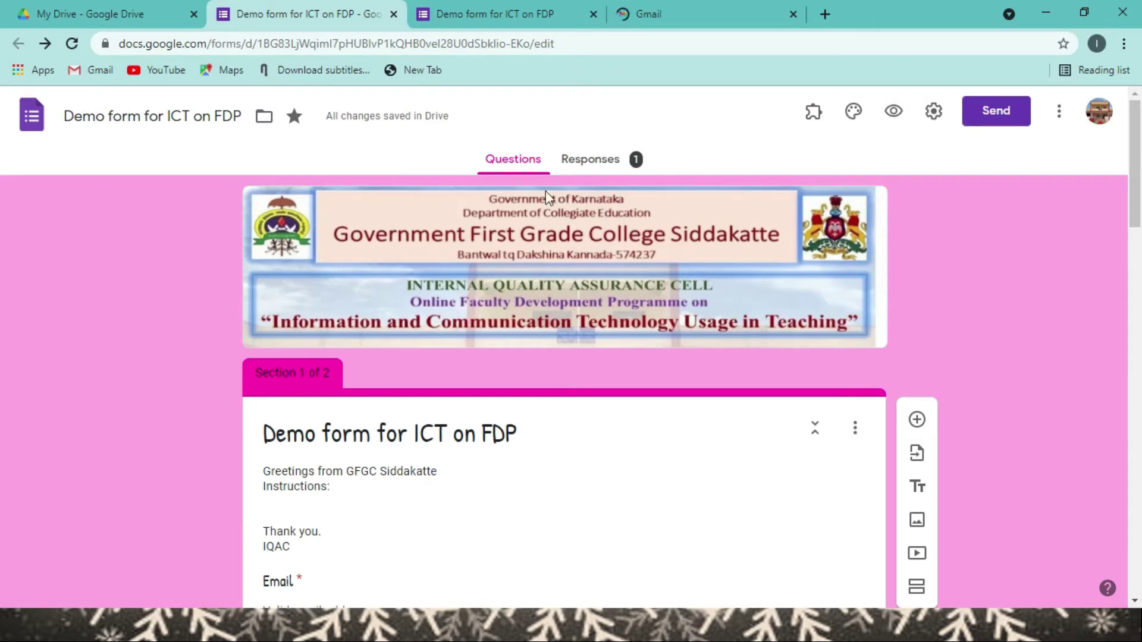
- Review the form's response summary from the respondent's details down to the Feedback chart
click(630, 167)
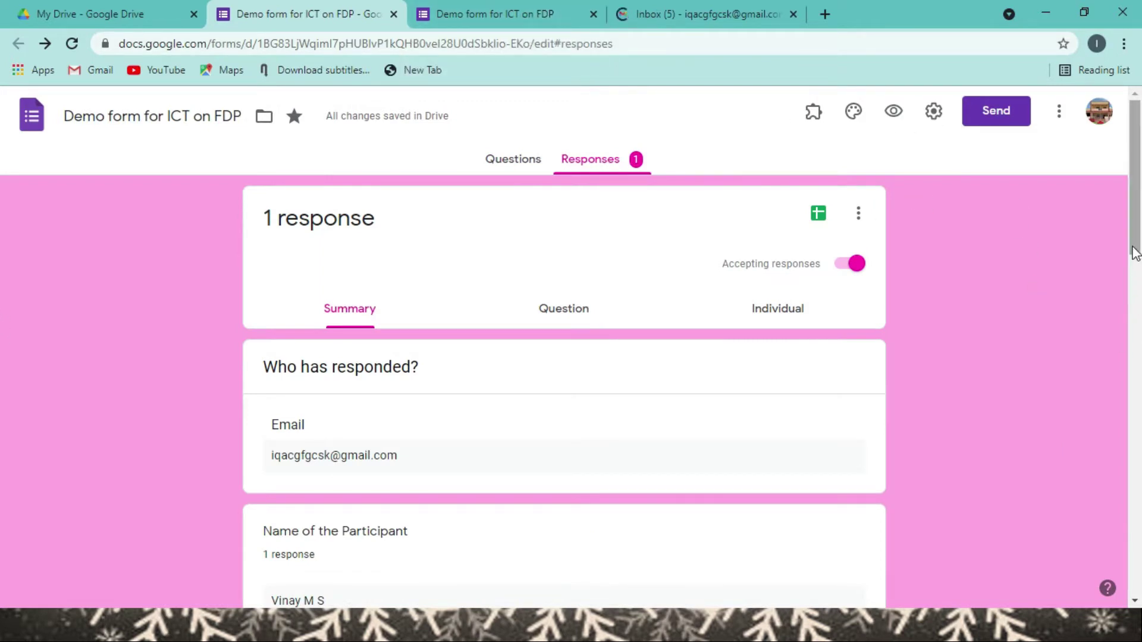
scroll(2, 297, down, 3)
scroll(2, 321, down, 12)
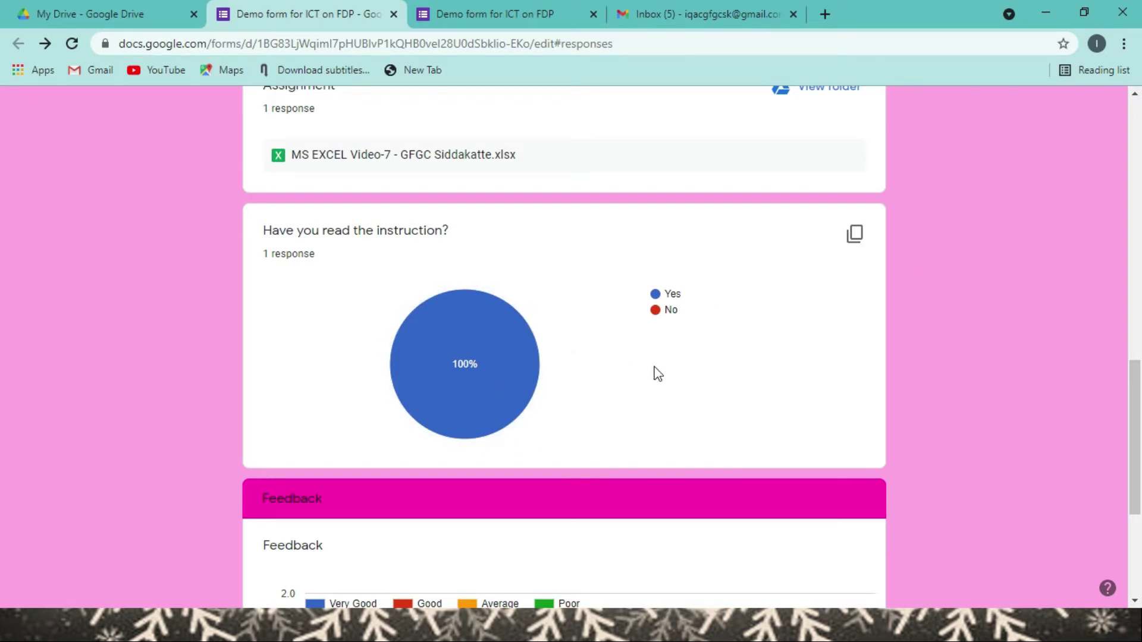
click(1137, 437)
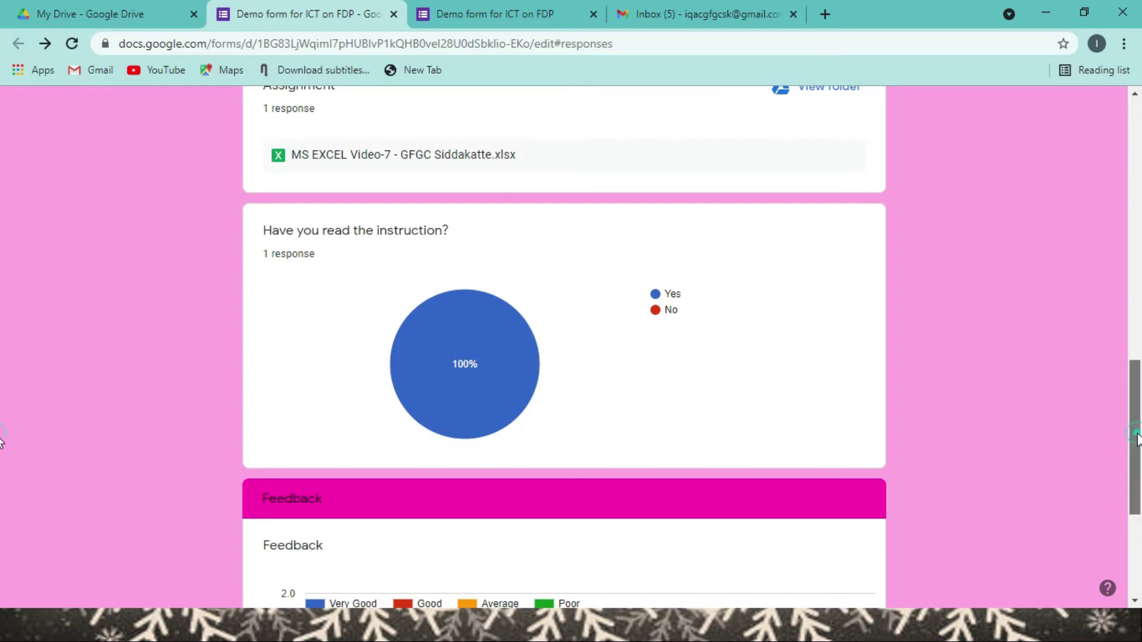
drag(1137, 439, 1139, 565)
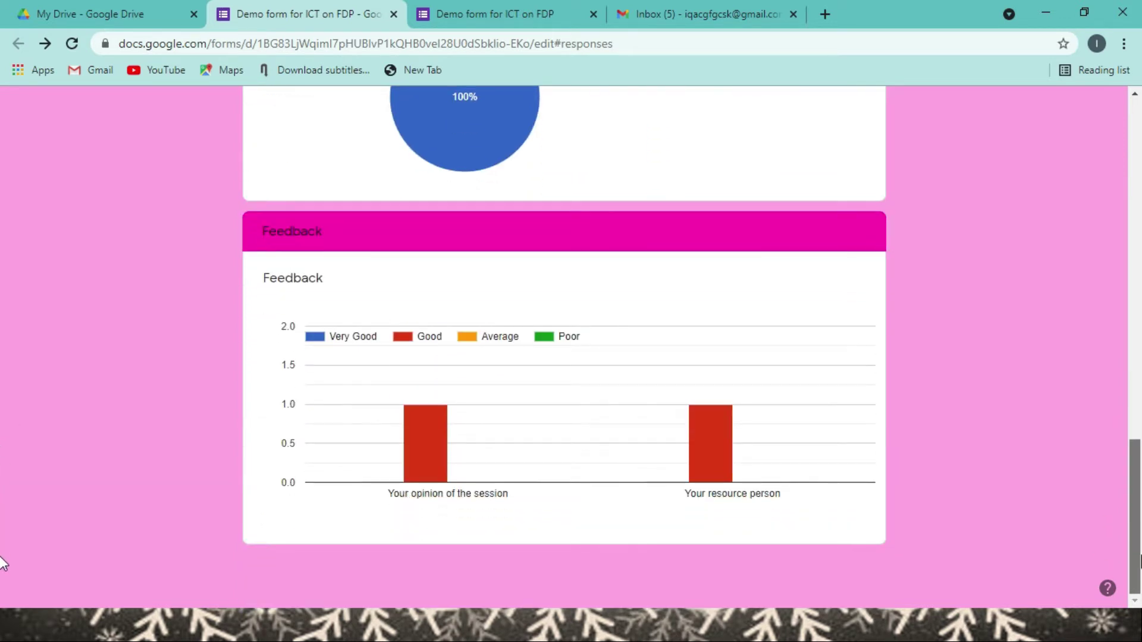
scroll(1111, 412, up, 7)
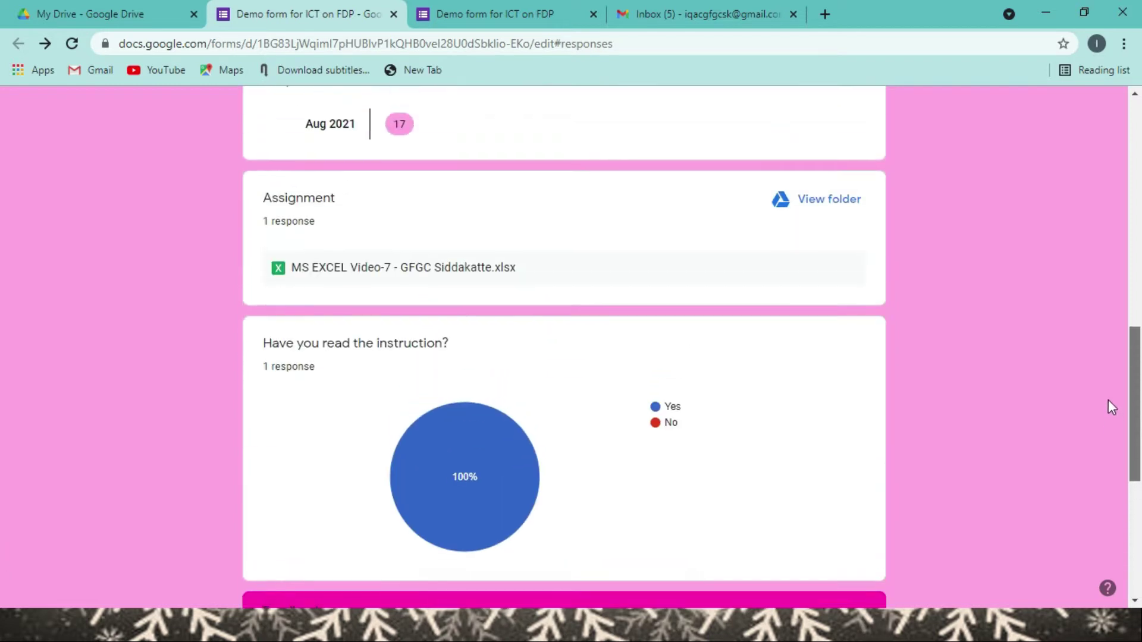
scroll(1101, 351, up, 2)
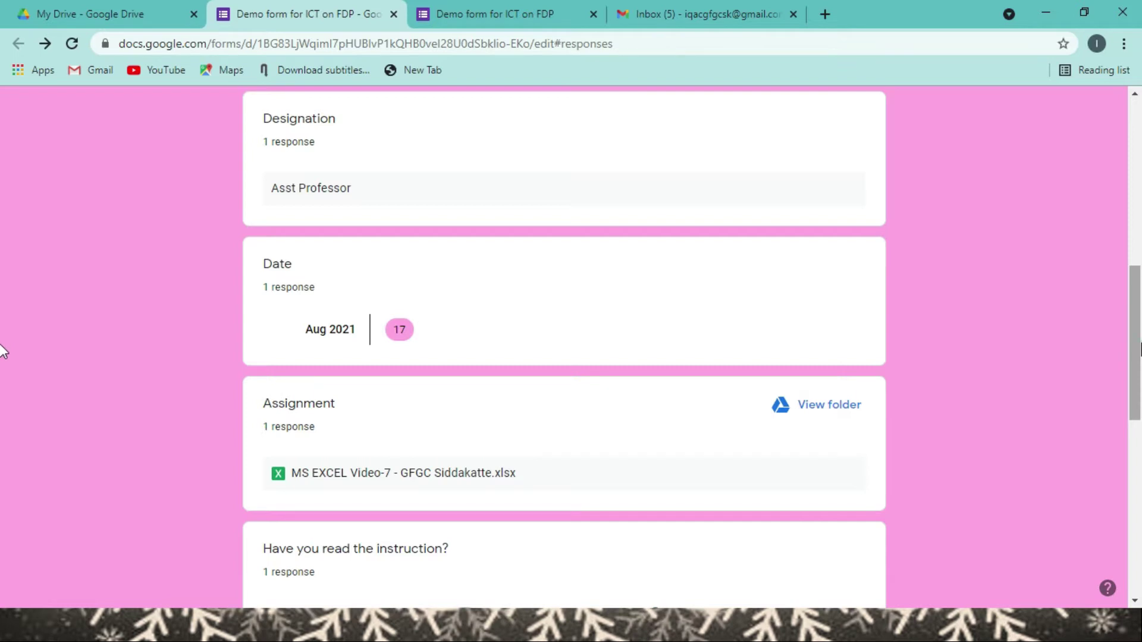
drag(1137, 348, 1127, 97)
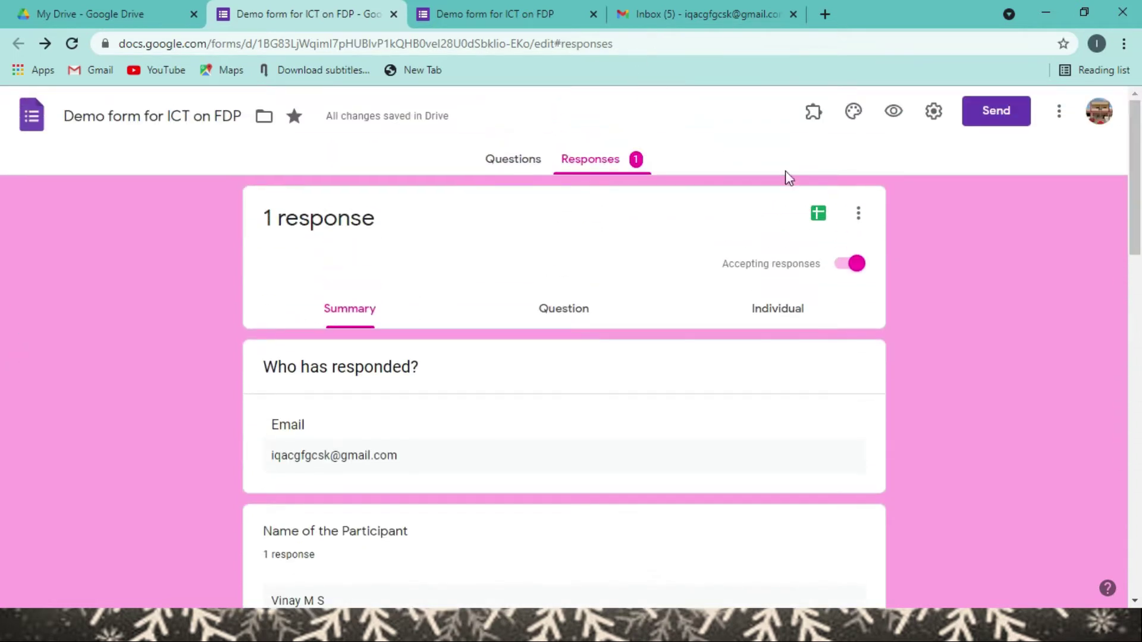
- Examine the recorded answer columns in the form's responses spreadsheet, closing the submitted form and the spreadsheet
click(818, 214)
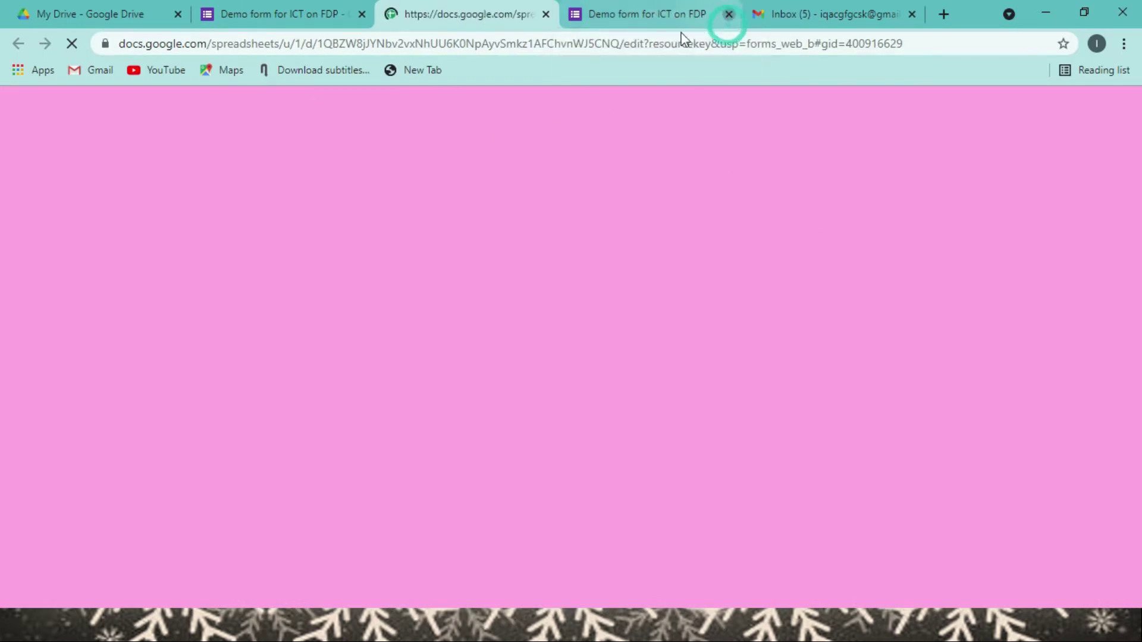
click(729, 14)
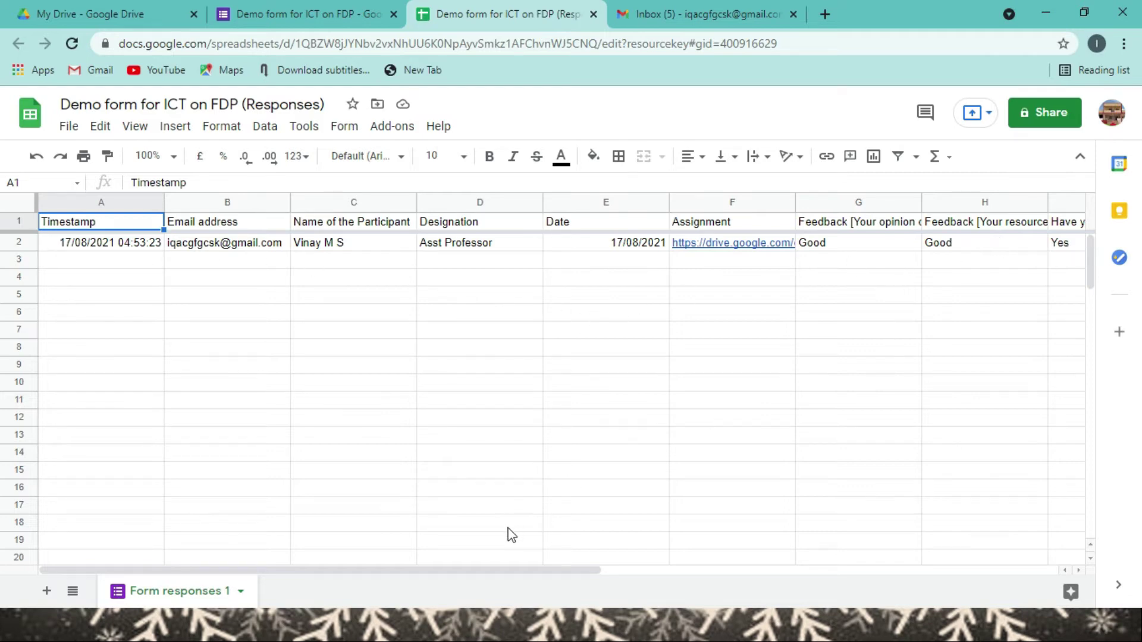
drag(356, 570, 440, 553)
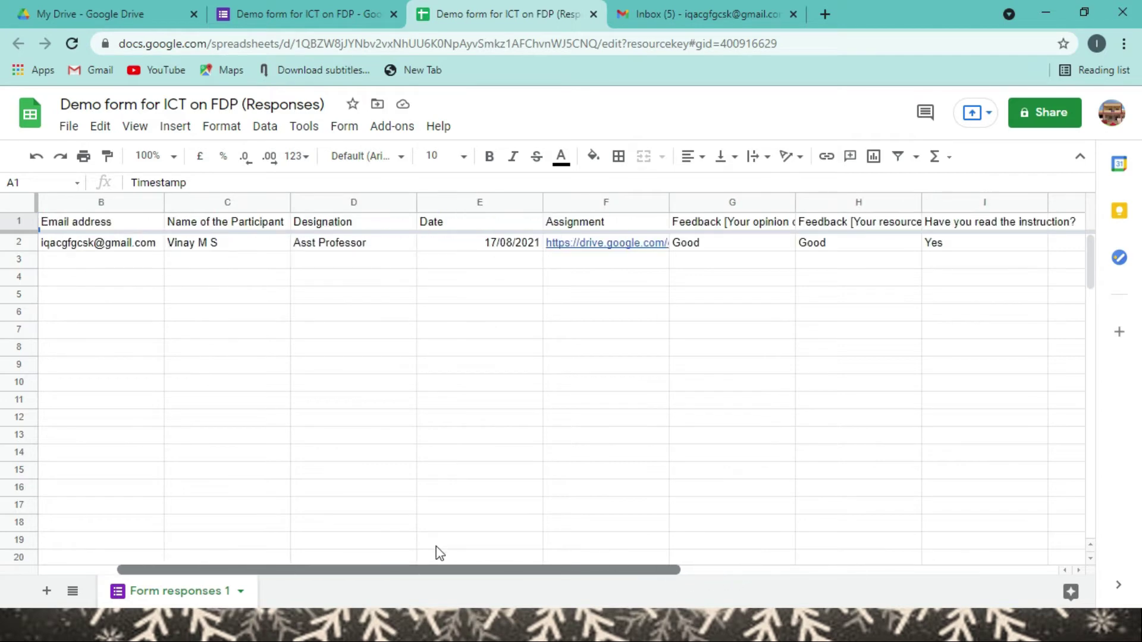
click(593, 14)
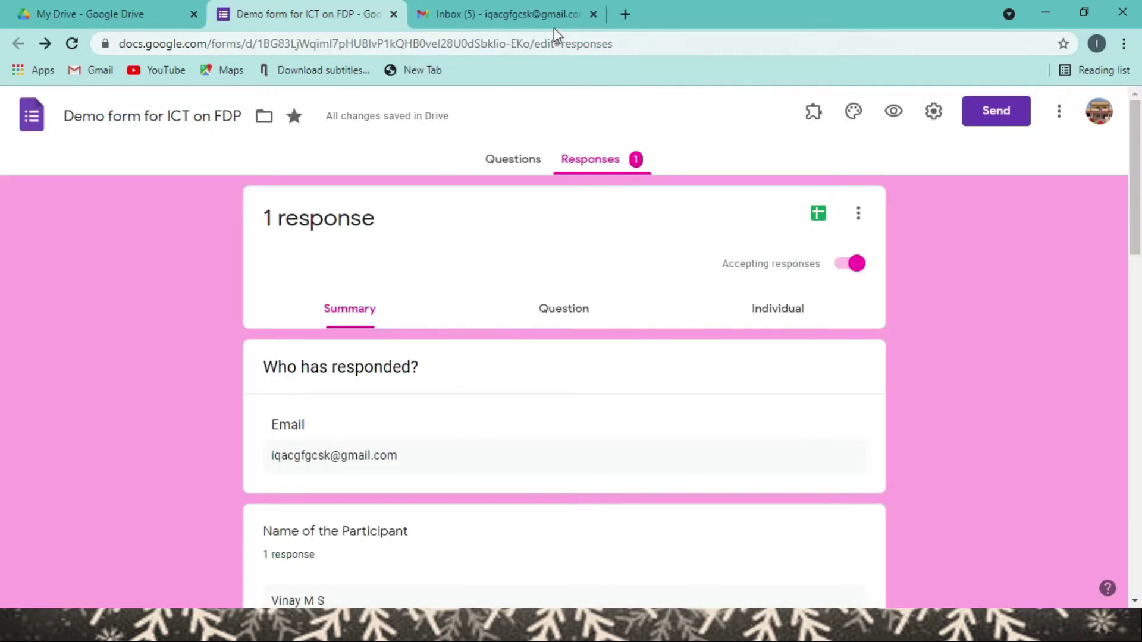
- Switch to Gmail, read the Google Forms receipt for "Demo form for ICT on FDP", and return to the form's responses
click(540, 12)
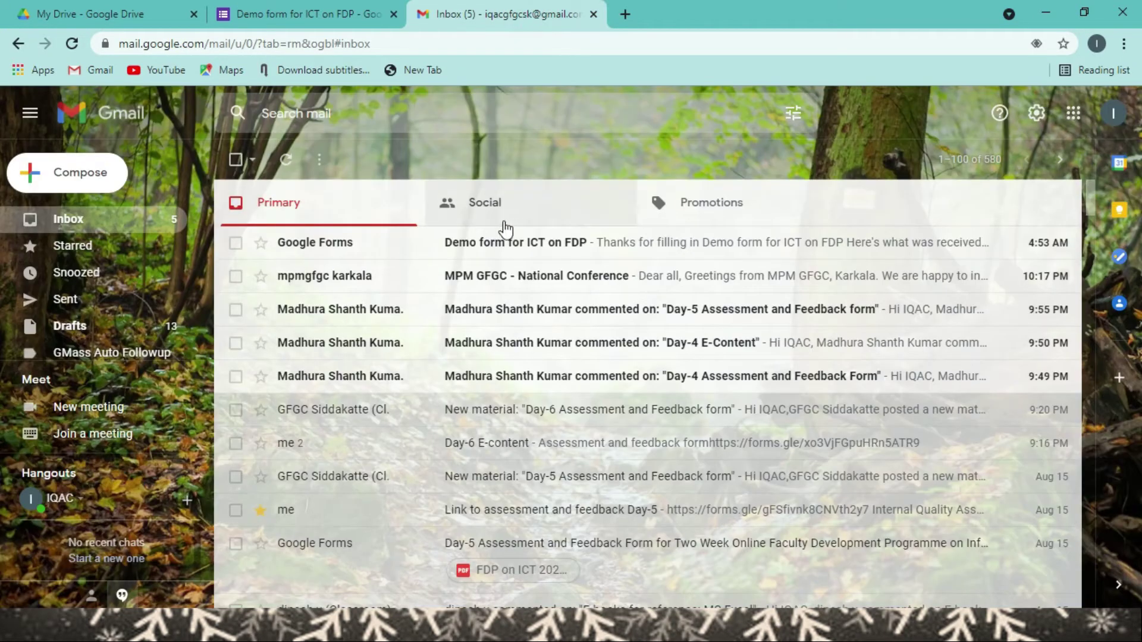
click(522, 244)
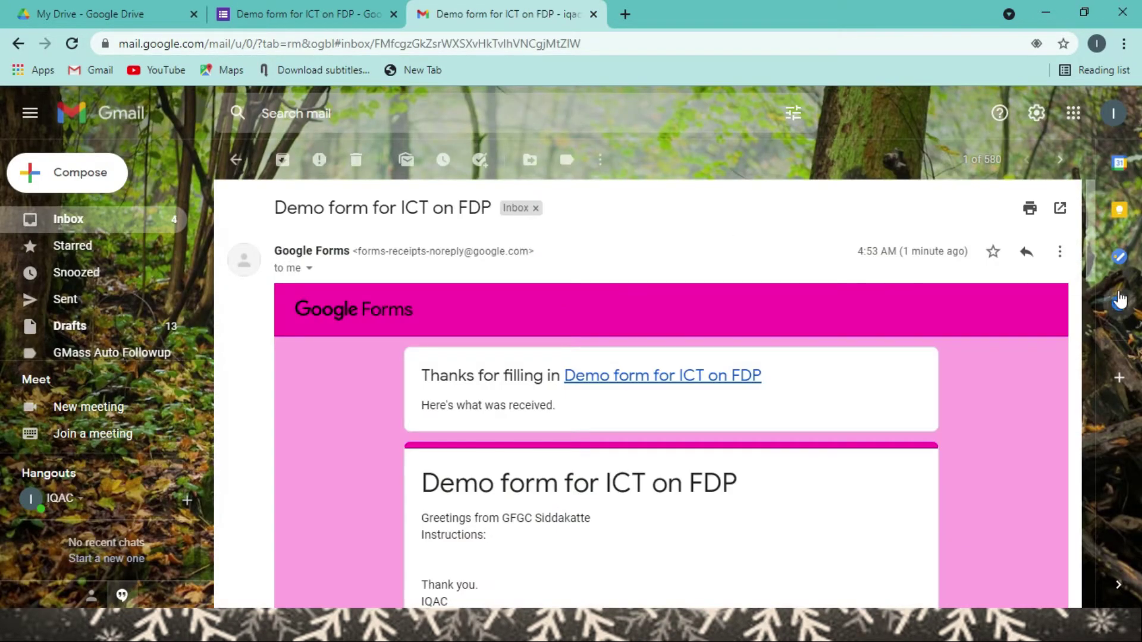
drag(1090, 238, 1036, 298)
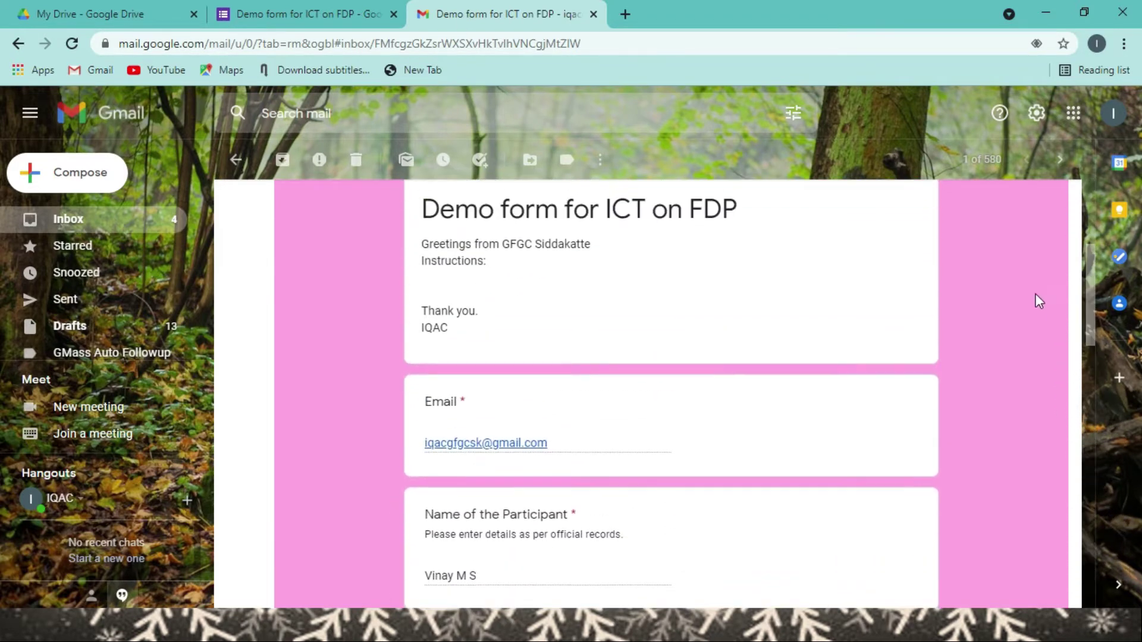
click(315, 8)
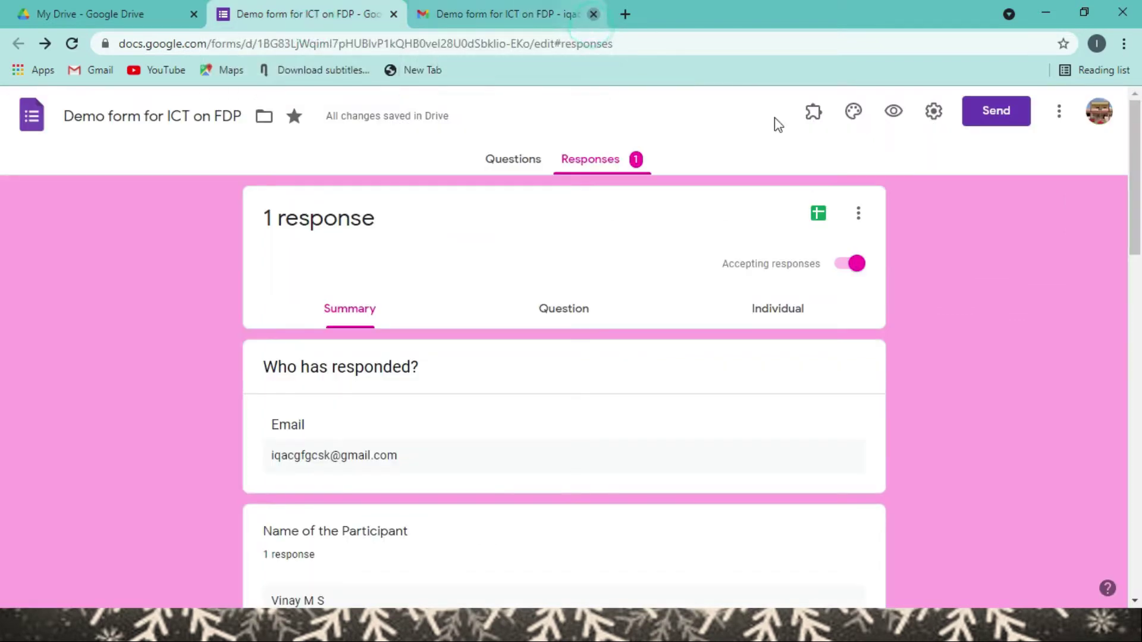
- View the responses by question and check the Name of the Participant entry
click(546, 311)
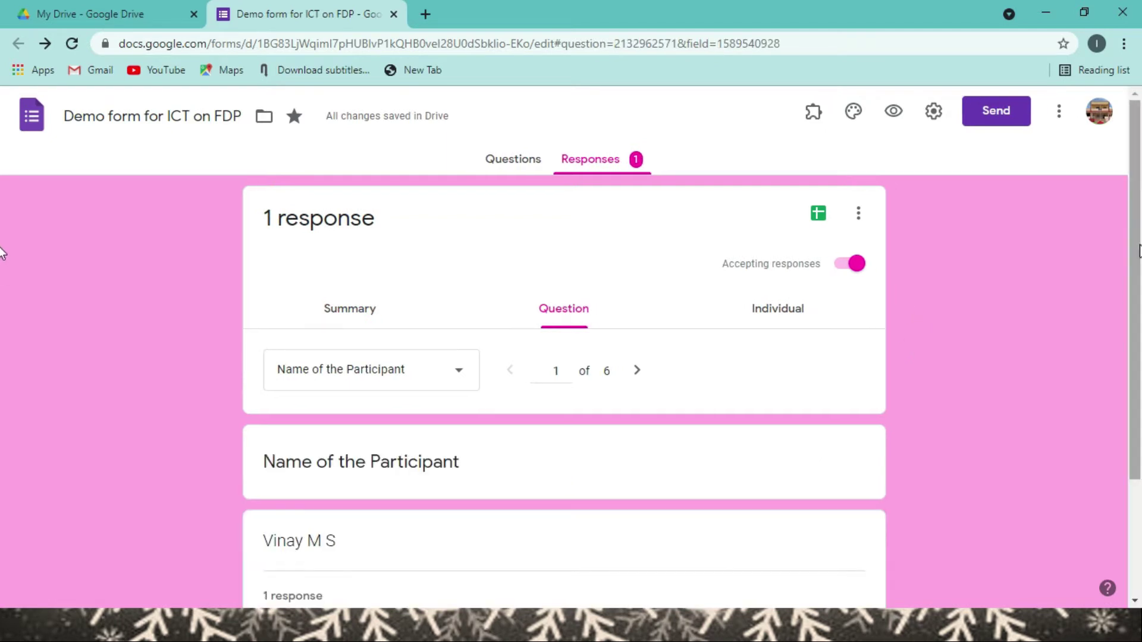
scroll(2, 409, down, 3)
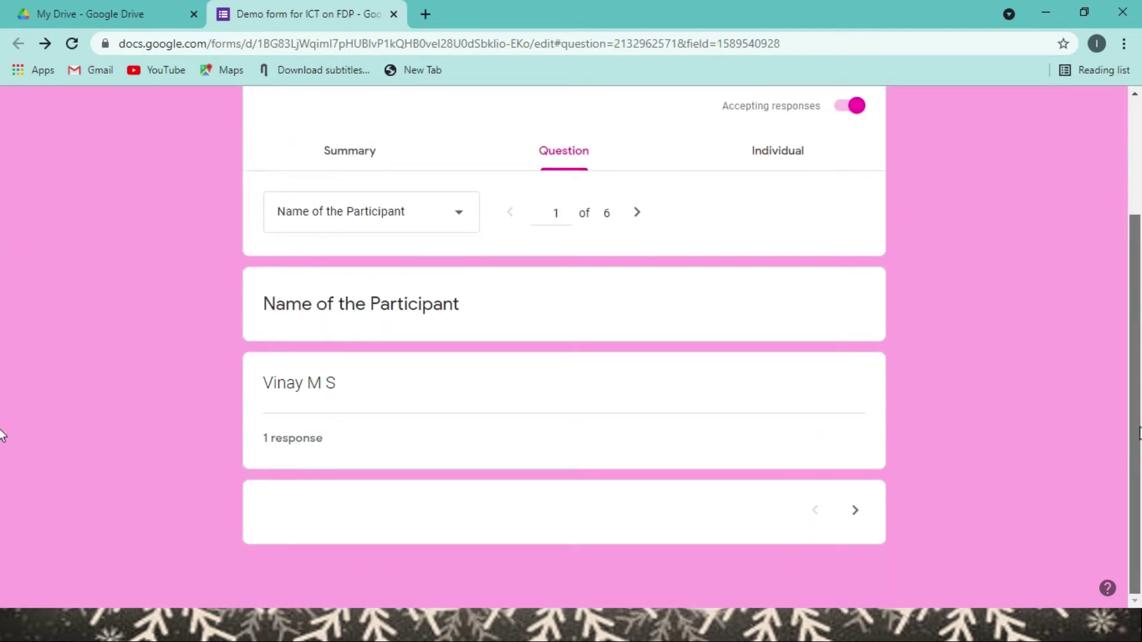
scroll(1109, 322, up, 2)
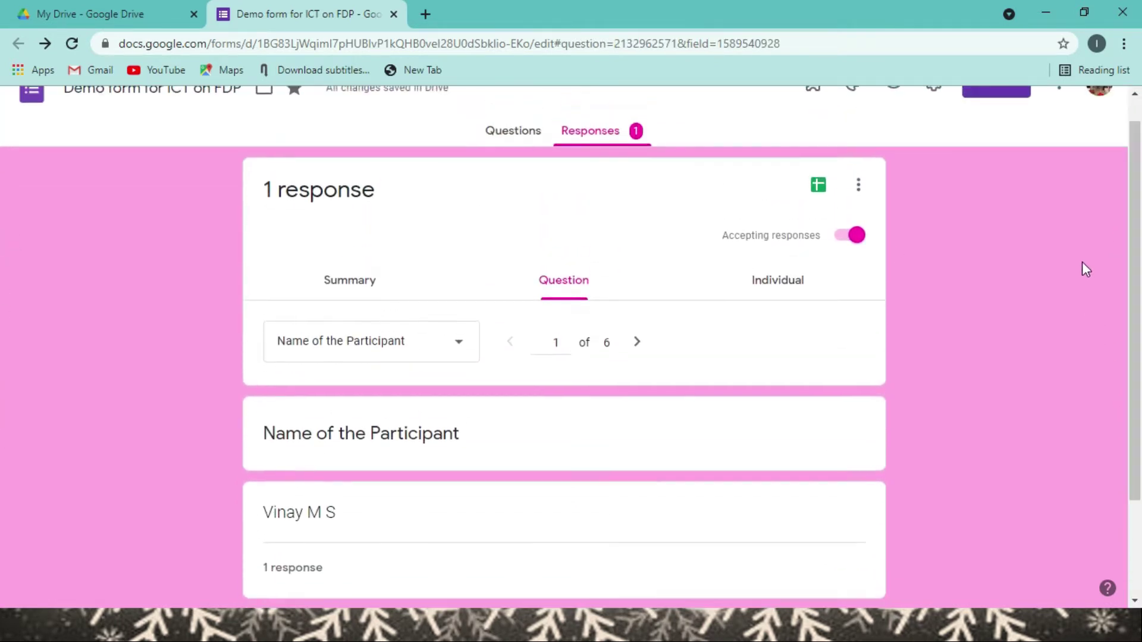
- Examine the complete individual response down to the Feedback ratings, and show the list of respondents
click(781, 285)
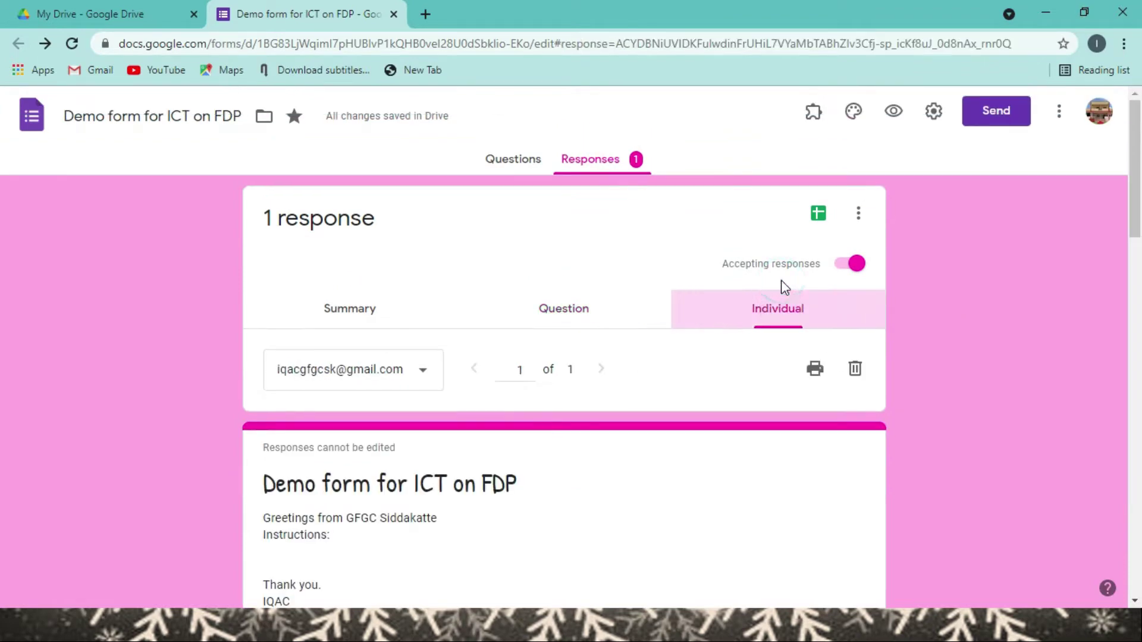
scroll(3, 279, down, 2)
scroll(3, 278, down, 10)
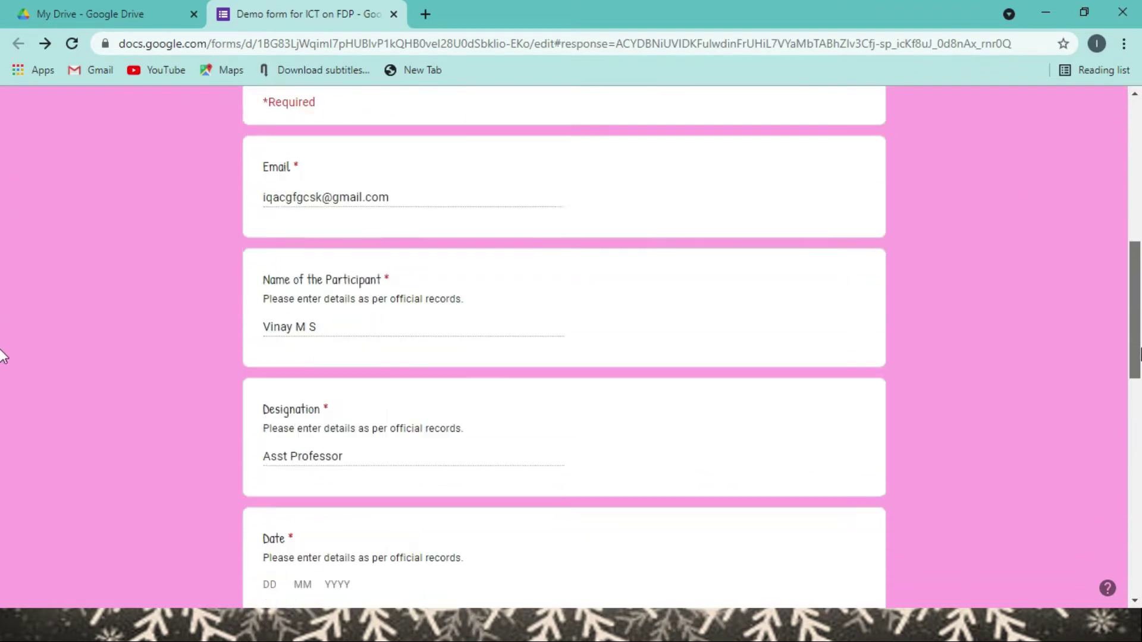
drag(1139, 451, 1126, 239)
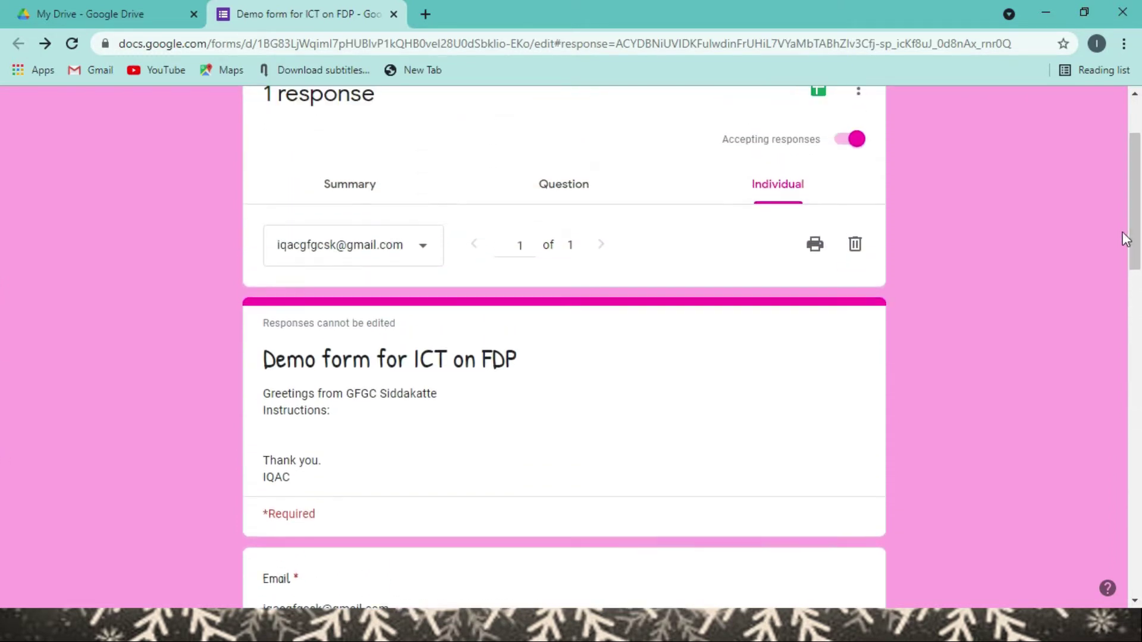
click(423, 249)
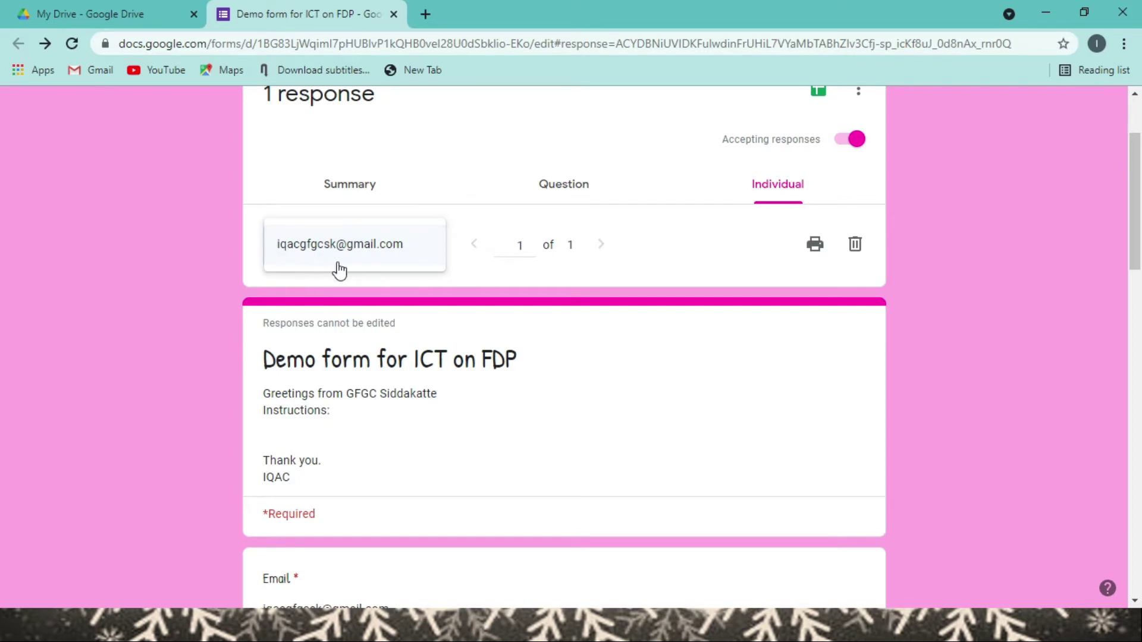
drag(1136, 216, 1140, 470)
scroll(3, 506, down, 2)
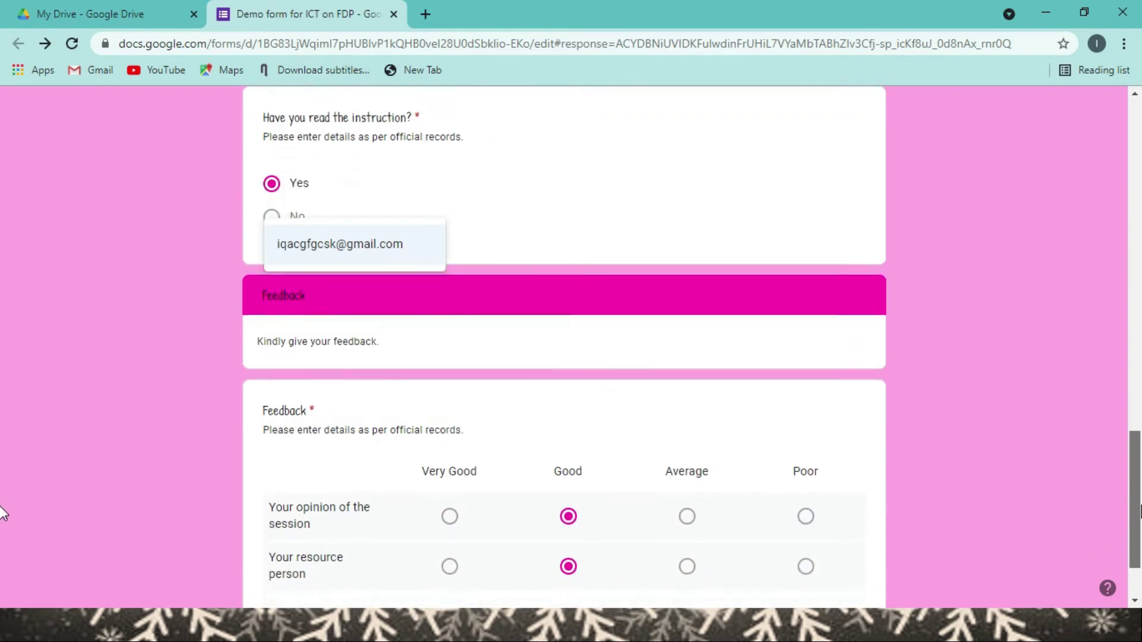
scroll(3, 506, up, 2)
drag(1133, 490, 1078, 280)
scroll(1075, 272, up, 5)
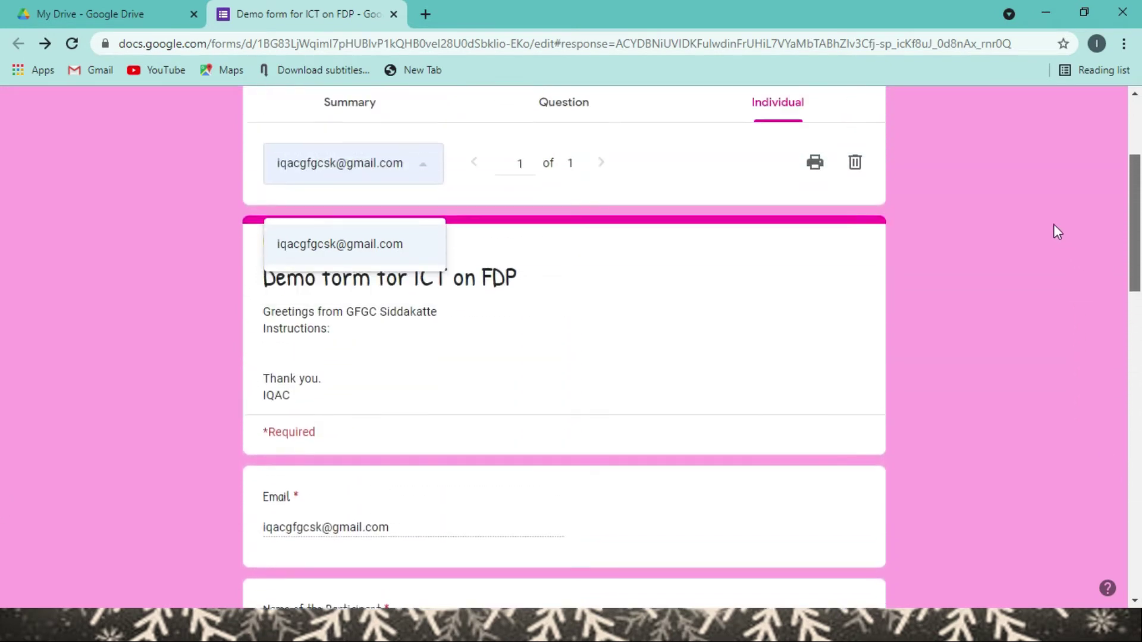
- Return to the per-question responses and advance from Name of the Participant through Designation to Date
click(552, 213)
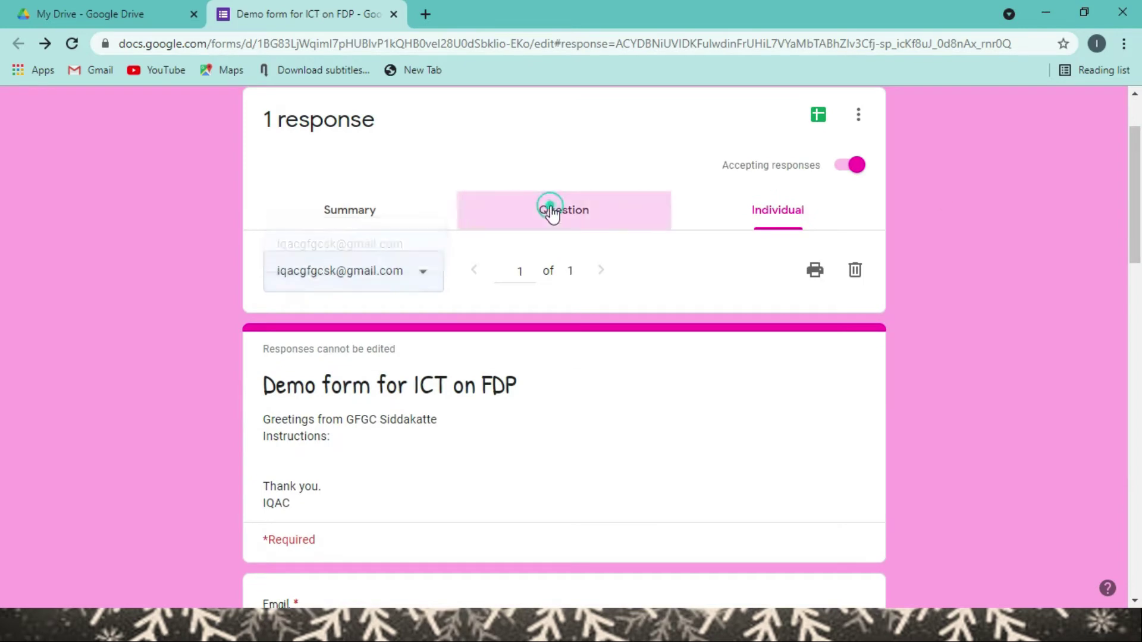
scroll(3, 286, down, 3)
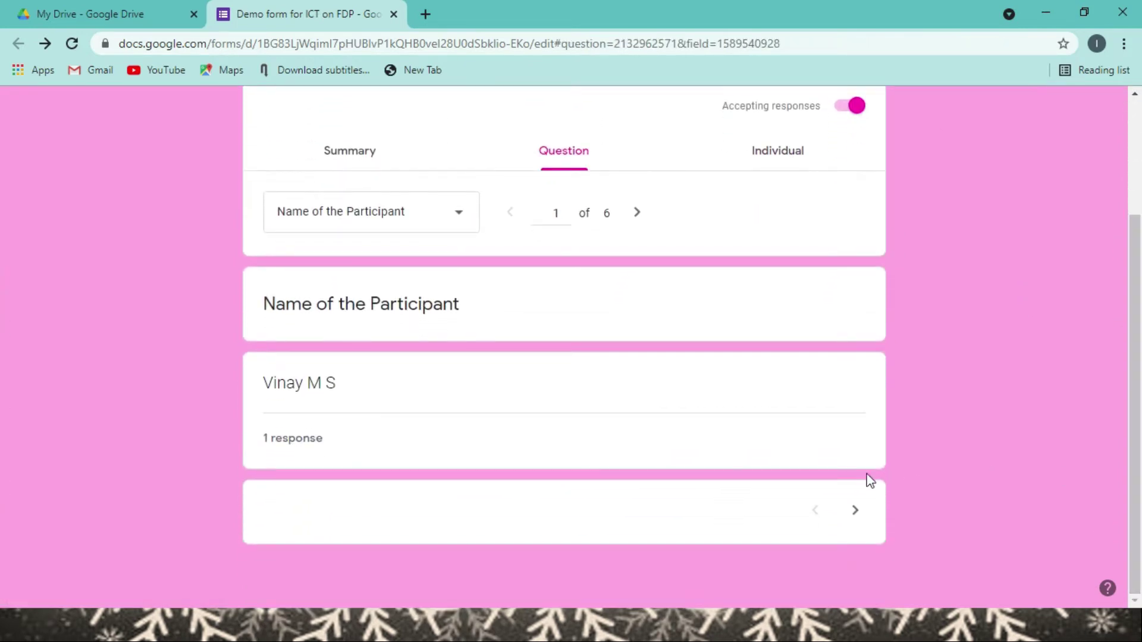
click(855, 512)
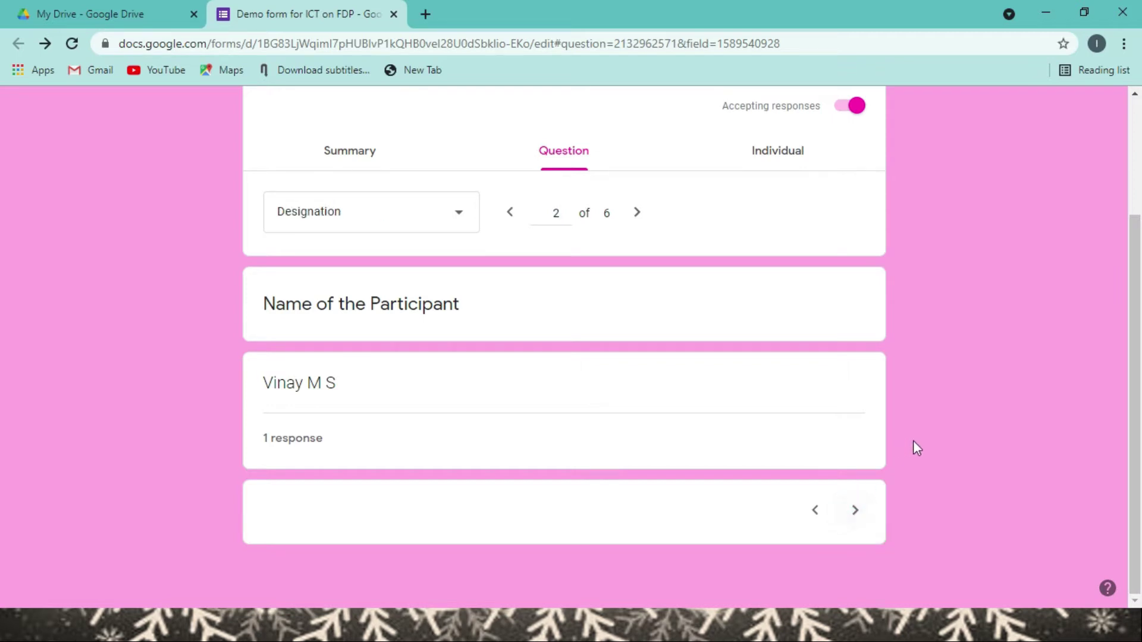
click(855, 515)
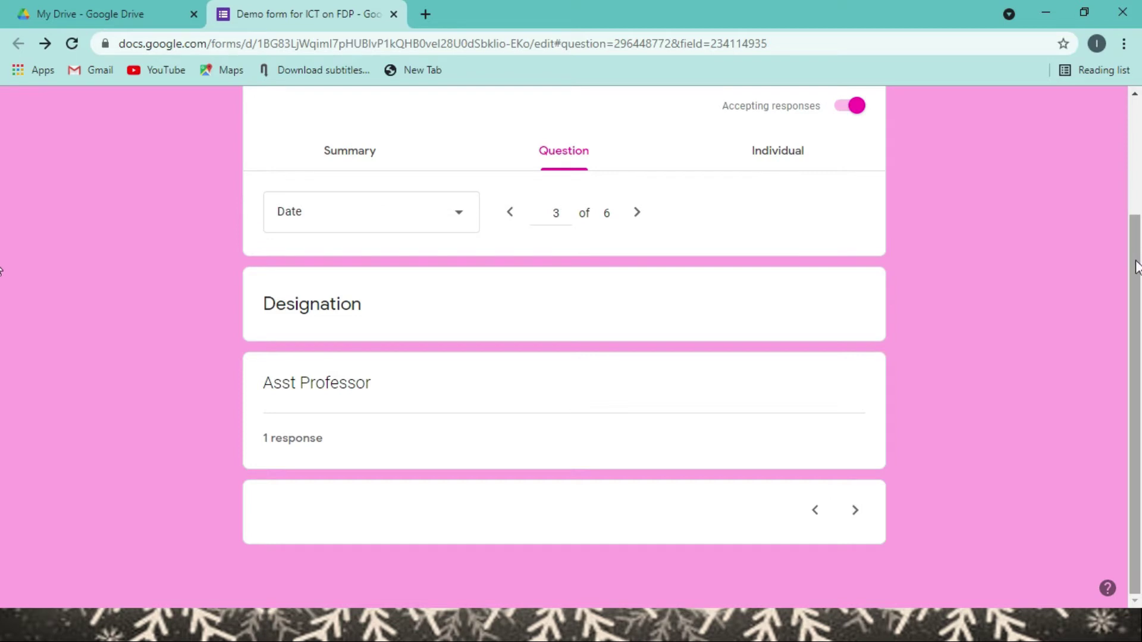
- Open the form's settings and review the General and Presentation options
drag(1136, 266, 1087, 156)
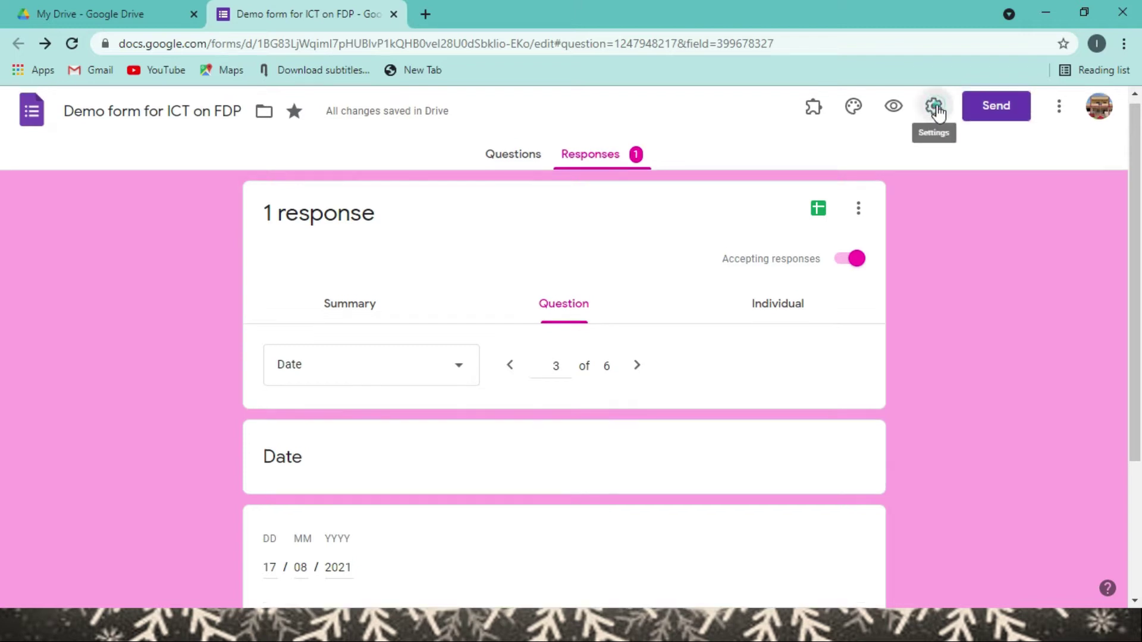
click(935, 107)
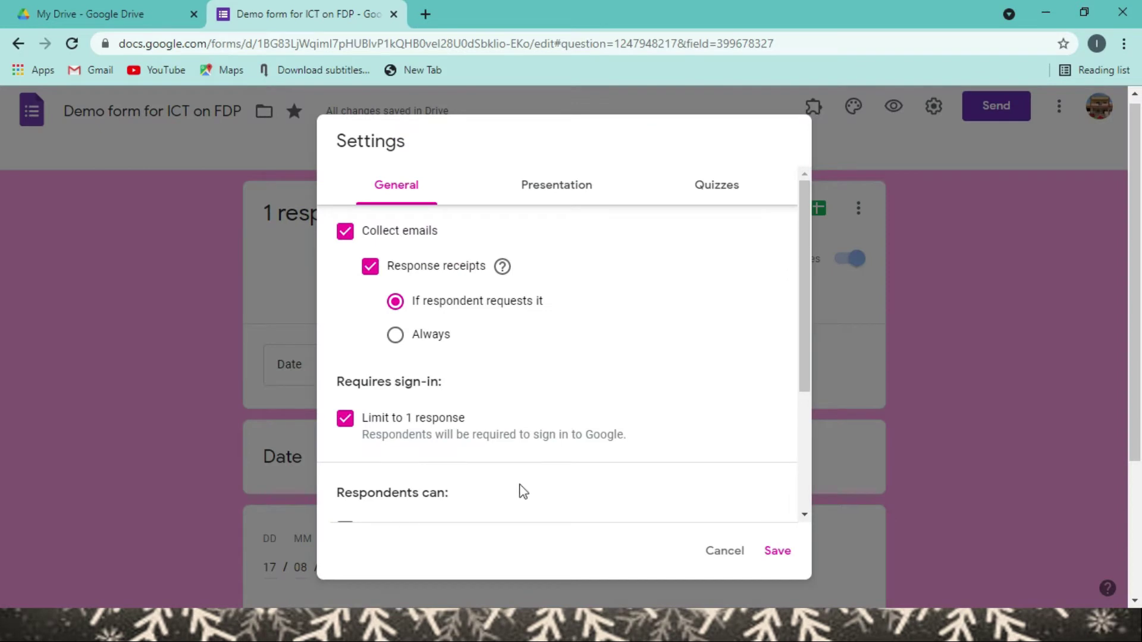
click(554, 195)
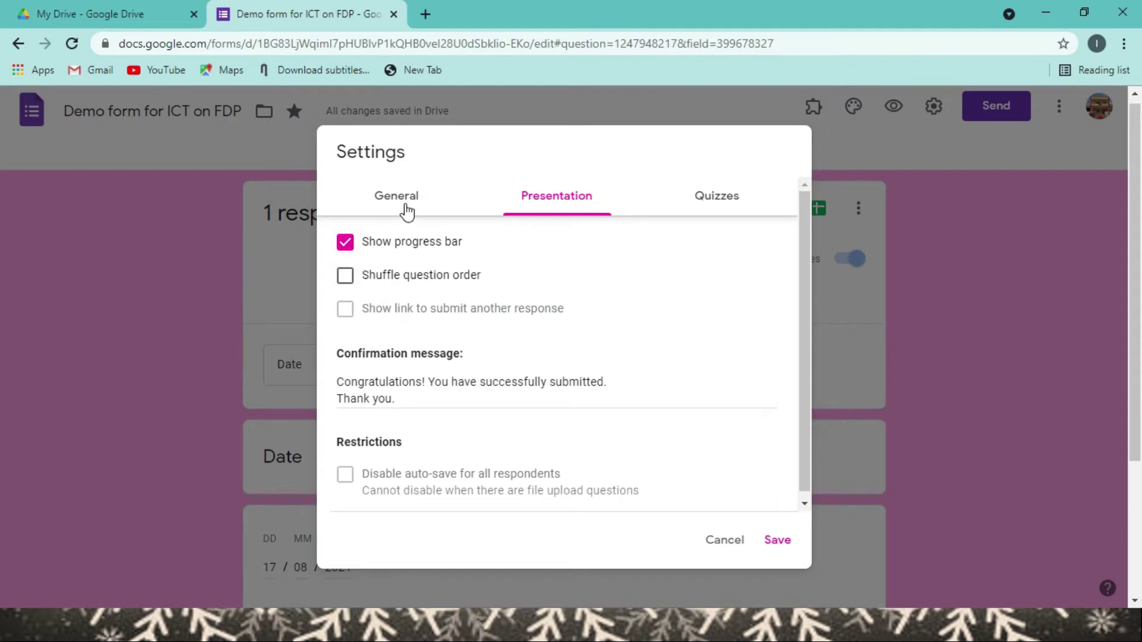
click(403, 209)
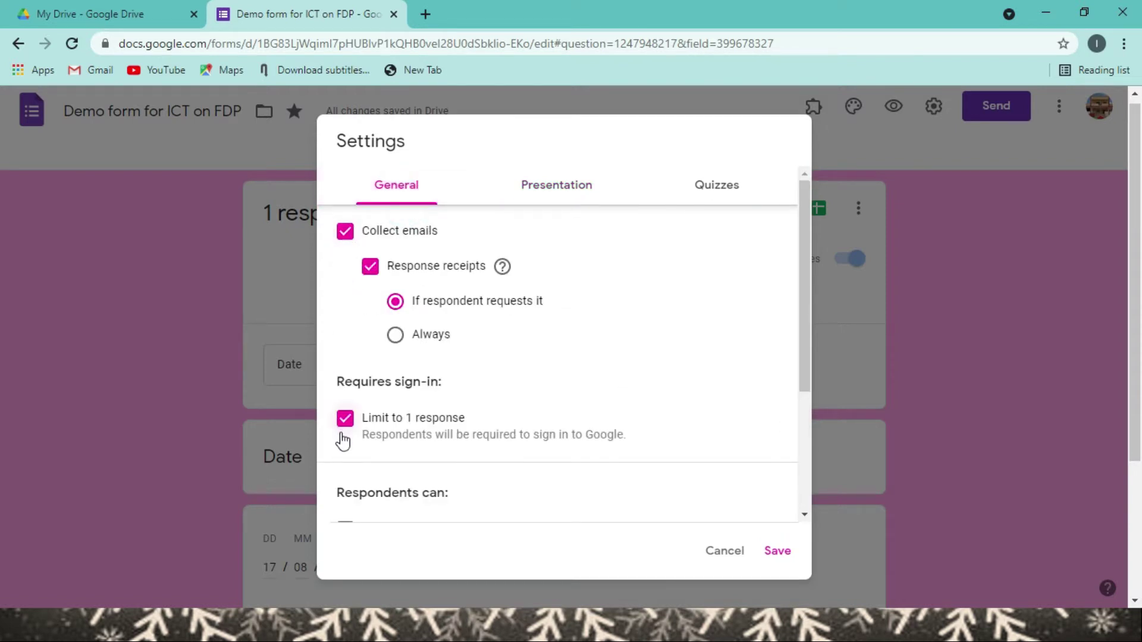
- Try removing the Limit to 1 response restriction, check the Presentation options with it off, and enable the limit again
click(346, 420)
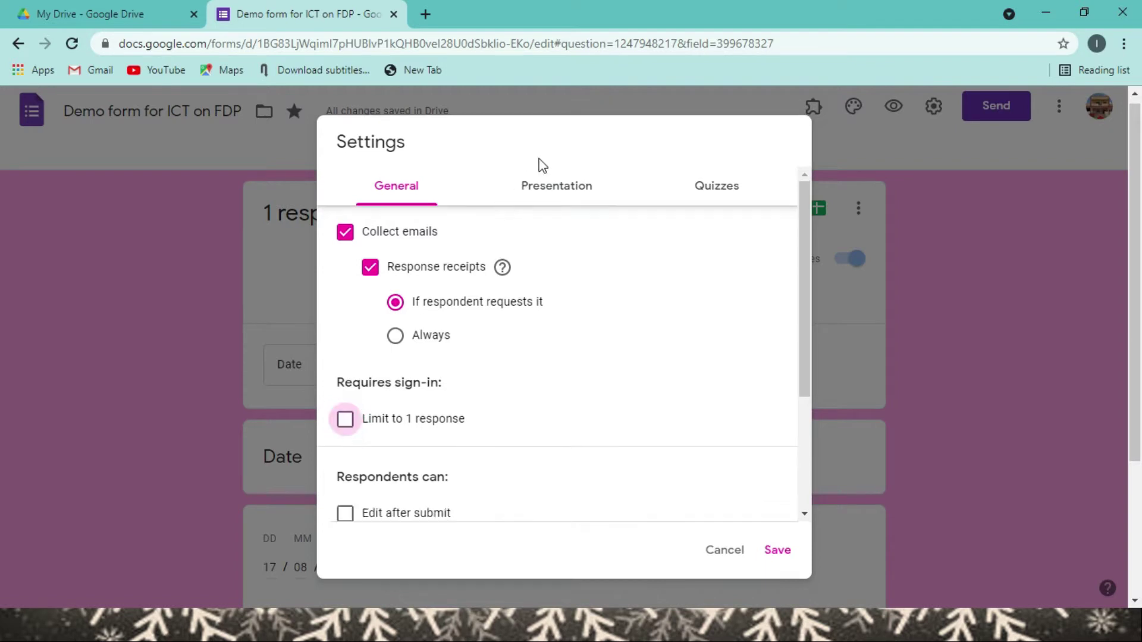
click(546, 192)
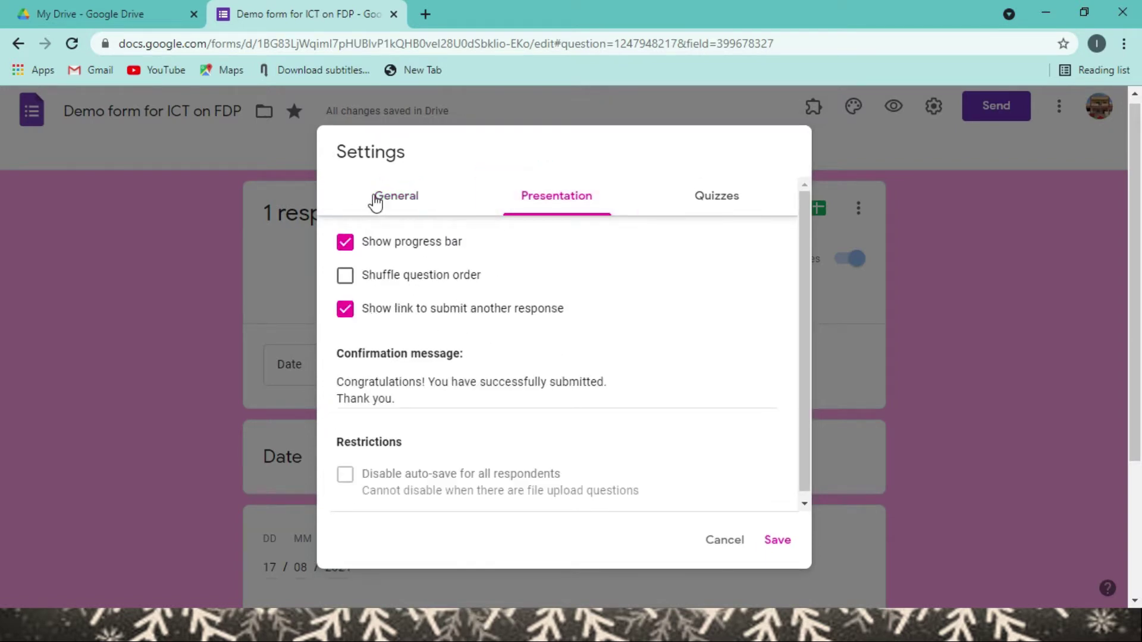
click(390, 196)
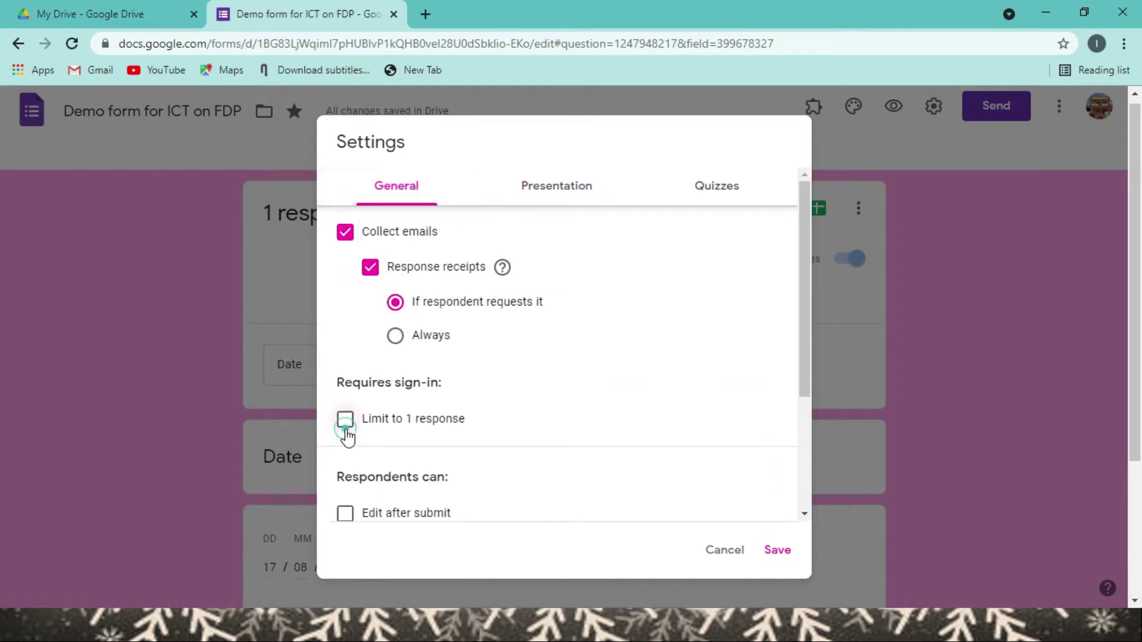
click(345, 423)
- Check the Presentation and Quizzes settings, and leave the settings without saving
click(553, 189)
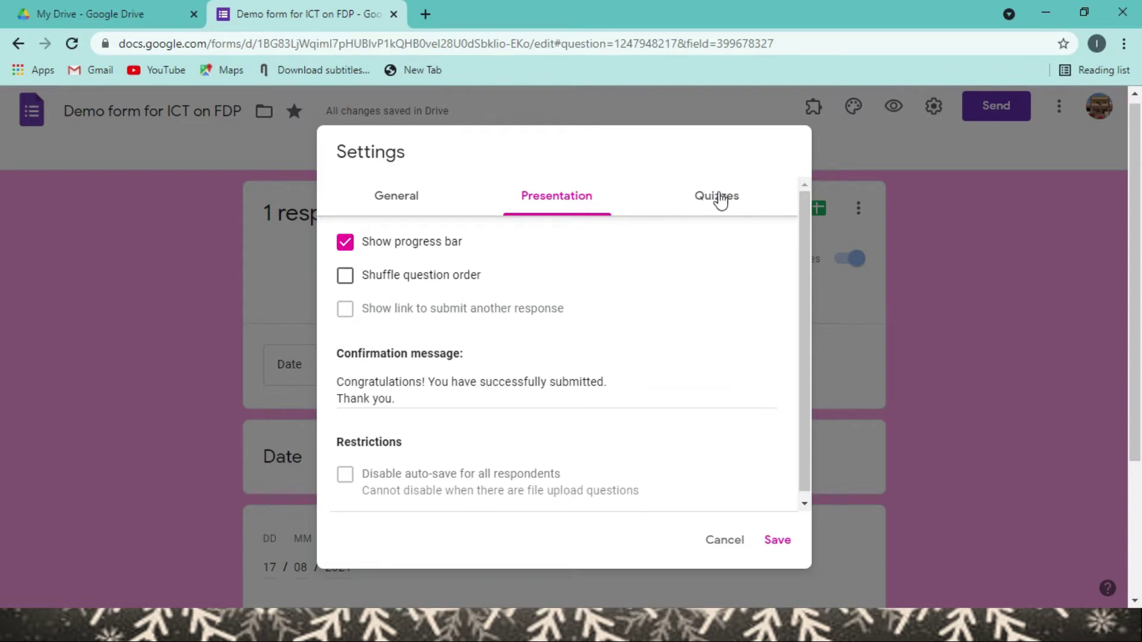
click(717, 197)
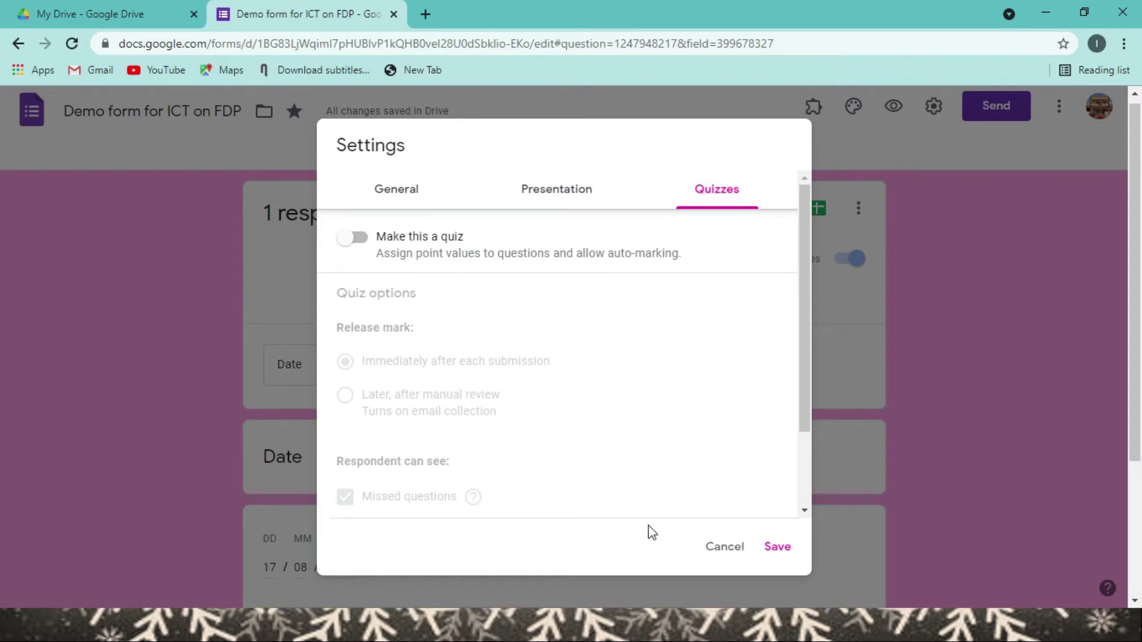
click(726, 546)
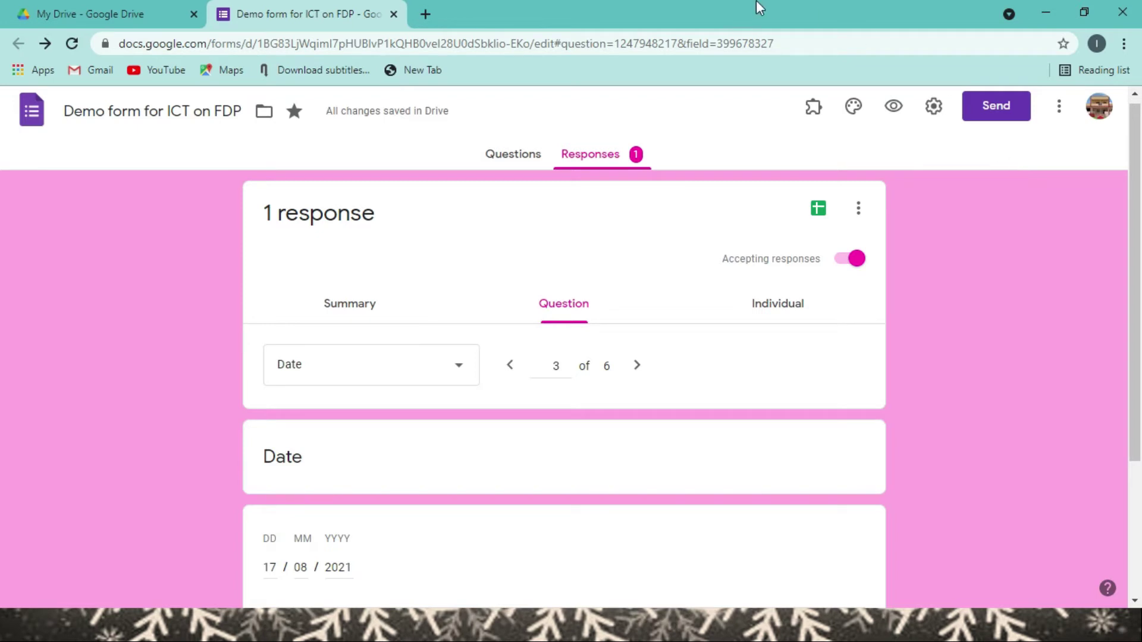
- Close the form and make a copy of "Demo form for ICT on FDP" in Google Drive
click(394, 13)
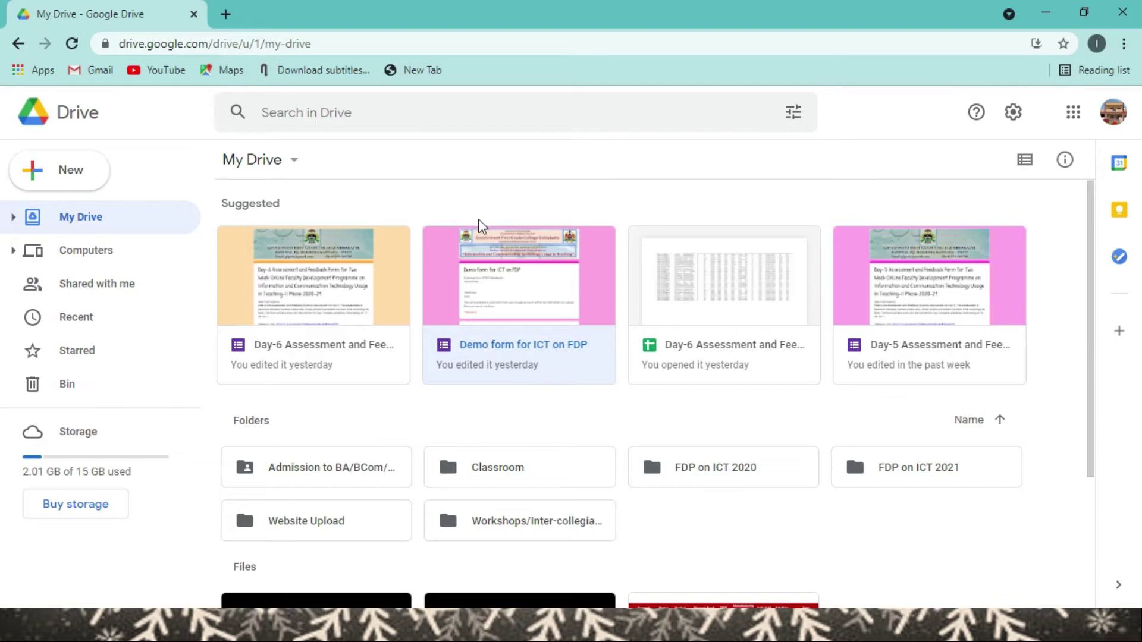
right_click(466, 325)
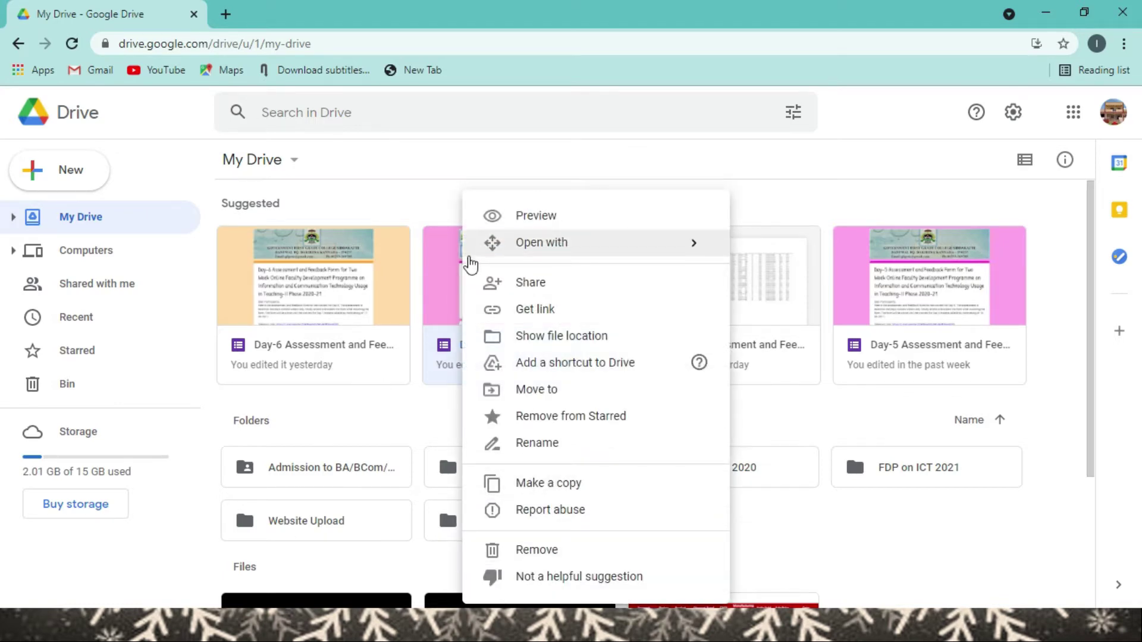
click(392, 401)
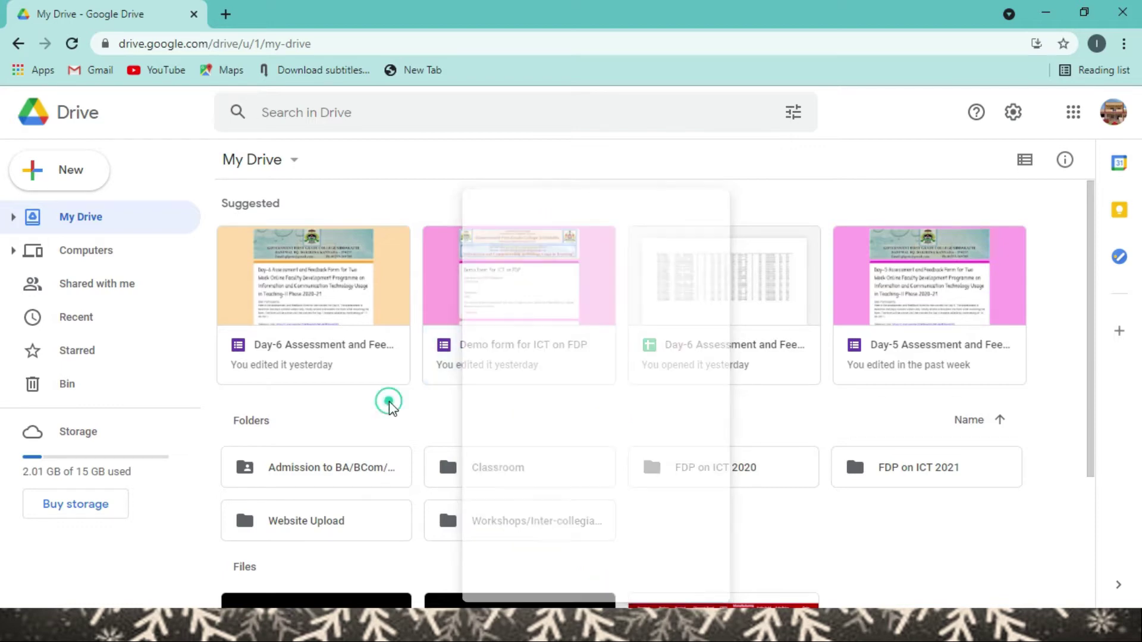
right_click(471, 322)
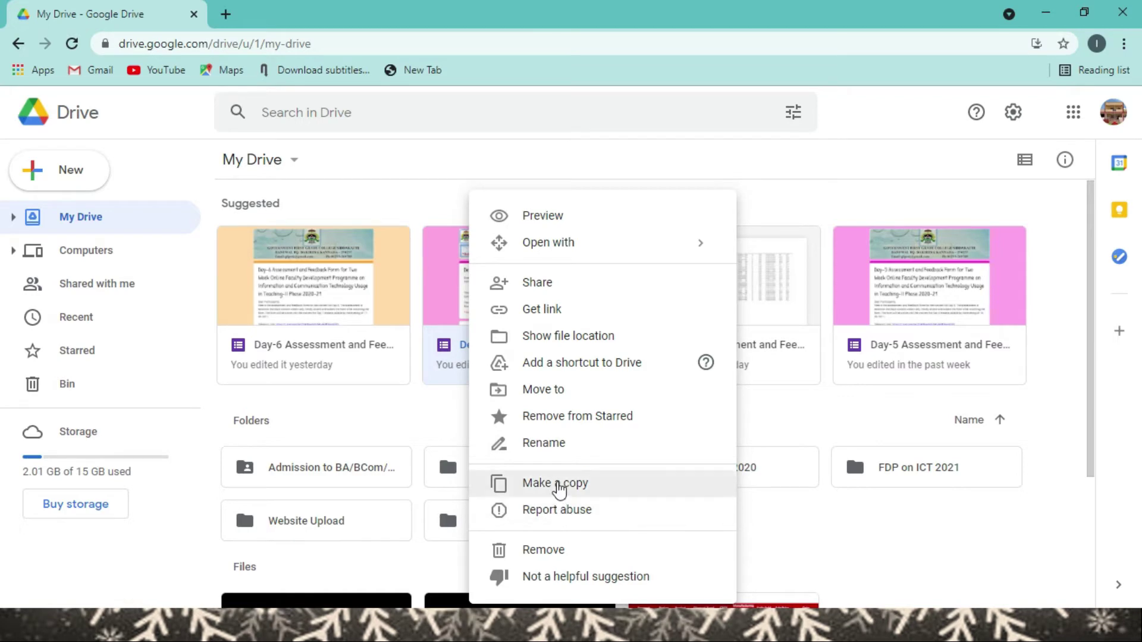
click(560, 487)
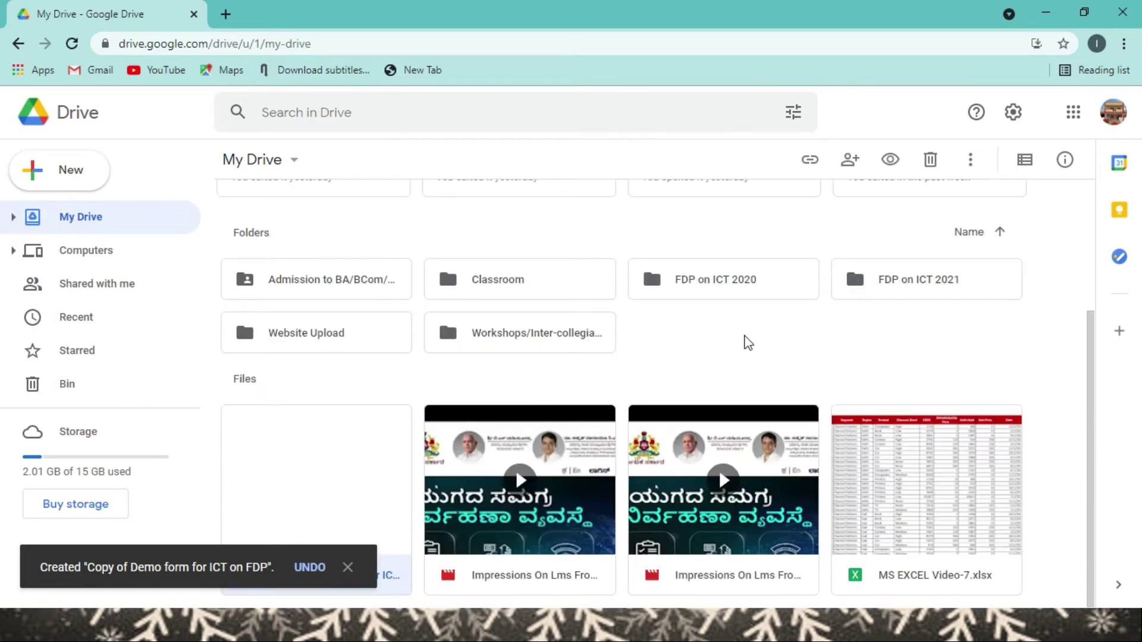
- Locate "Copy of Demo form for ICT on FDP" in My Drive, open it, and dismiss the Missing File Upload folders dialog without restoring
double_click(901, 289)
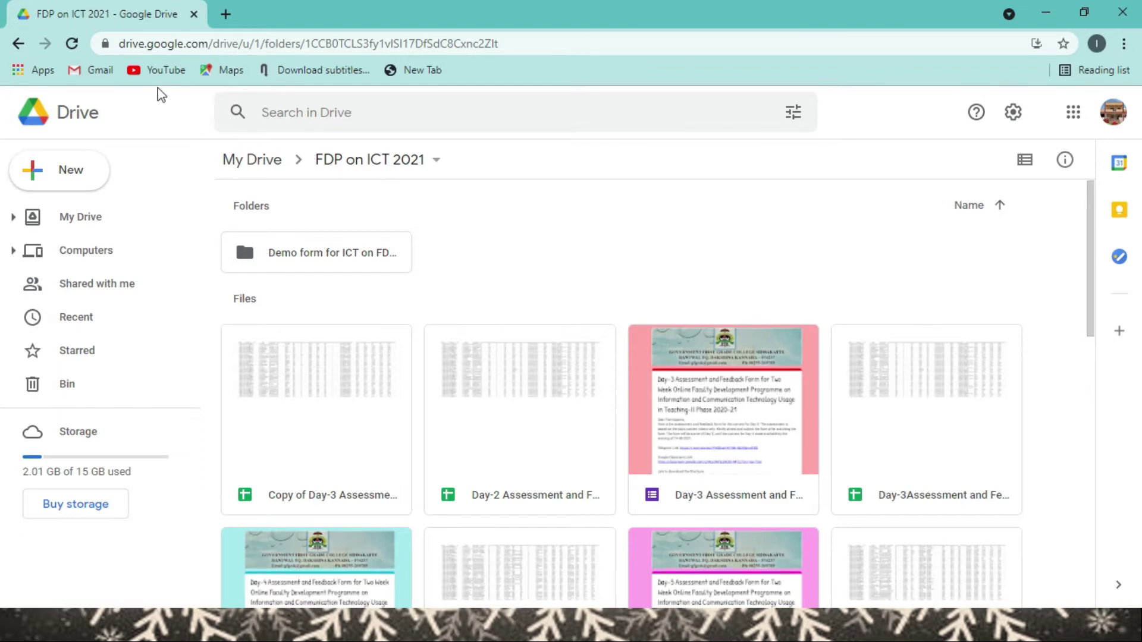
key(alt+Left)
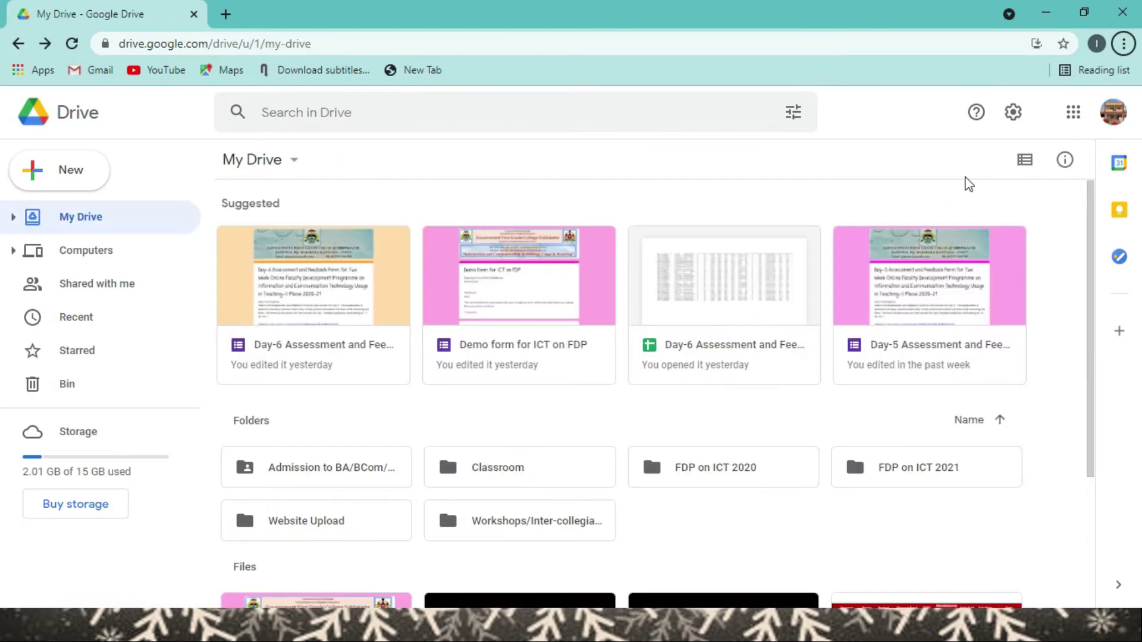
drag(1091, 244, 1081, 489)
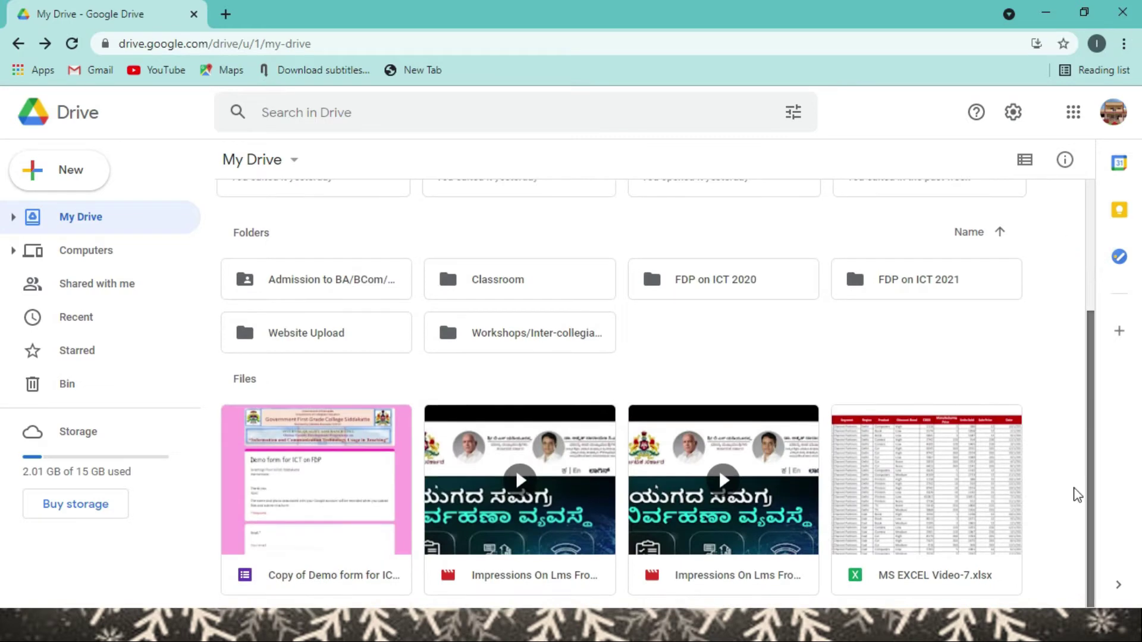
double_click(292, 532)
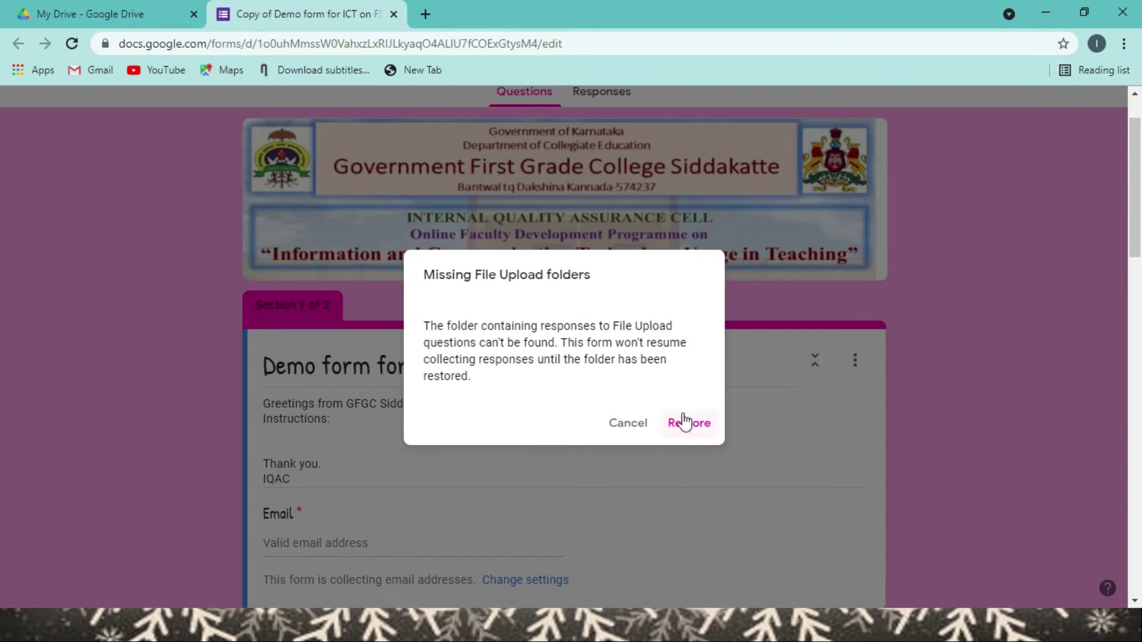
click(636, 429)
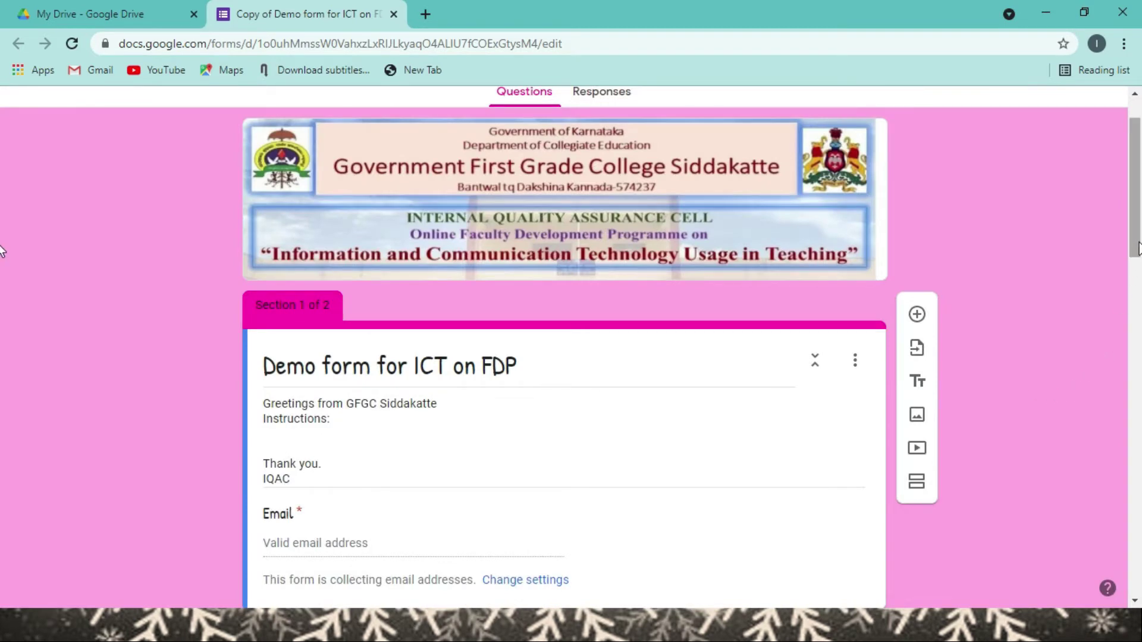
- Rename the copied form's file as "Assessment form for ICT on FDP"
scroll(1138, 247, up, 2)
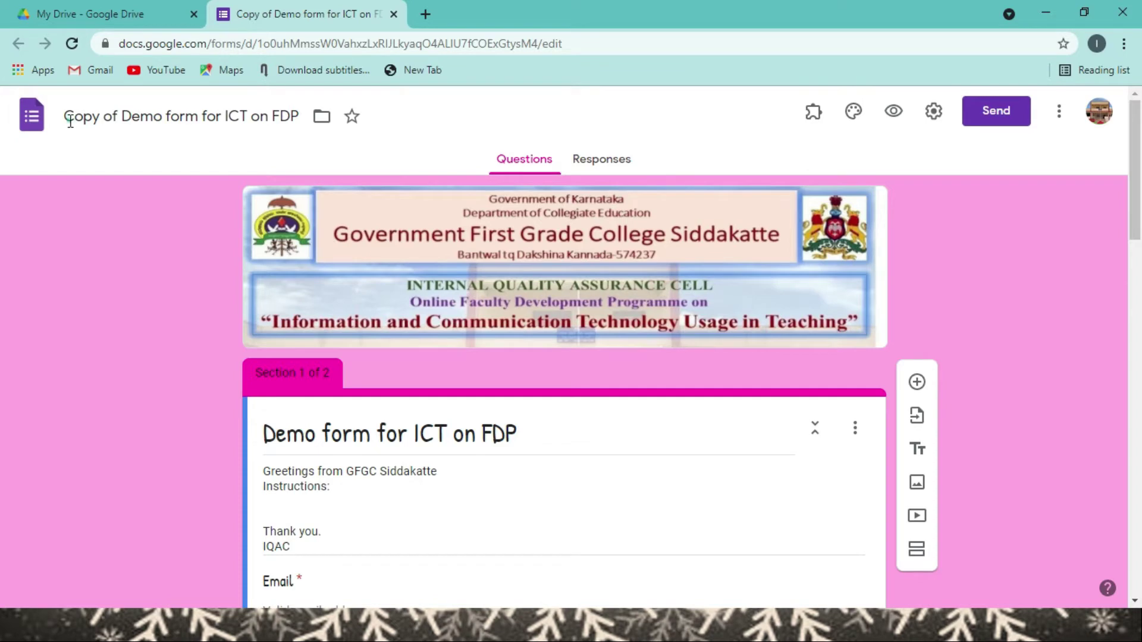
drag(70, 121, 162, 116)
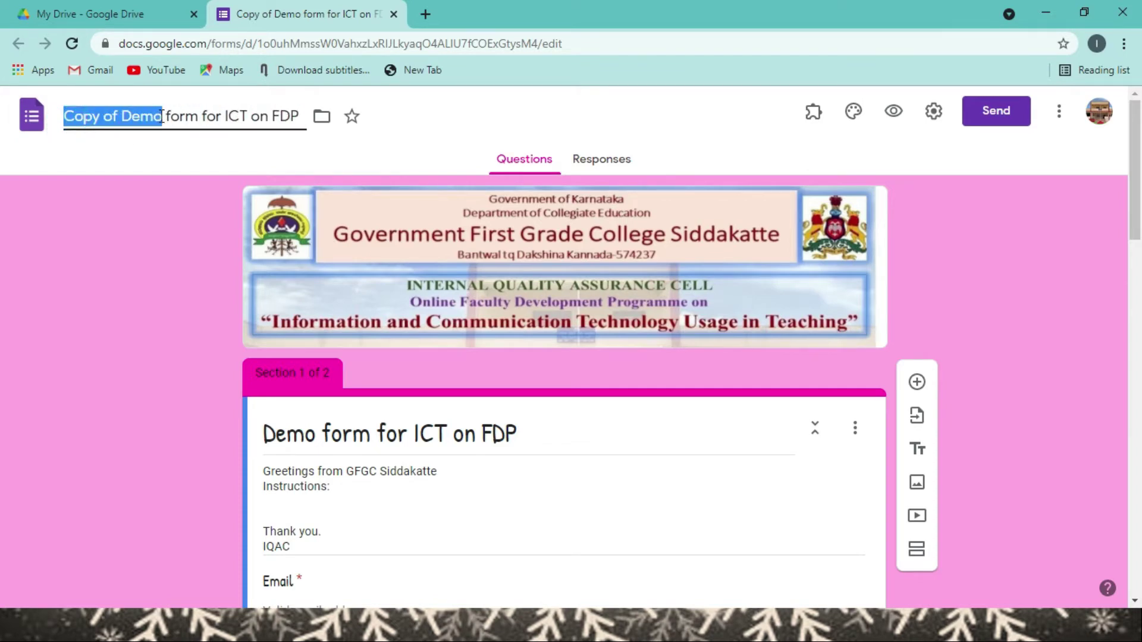
text(Ass)
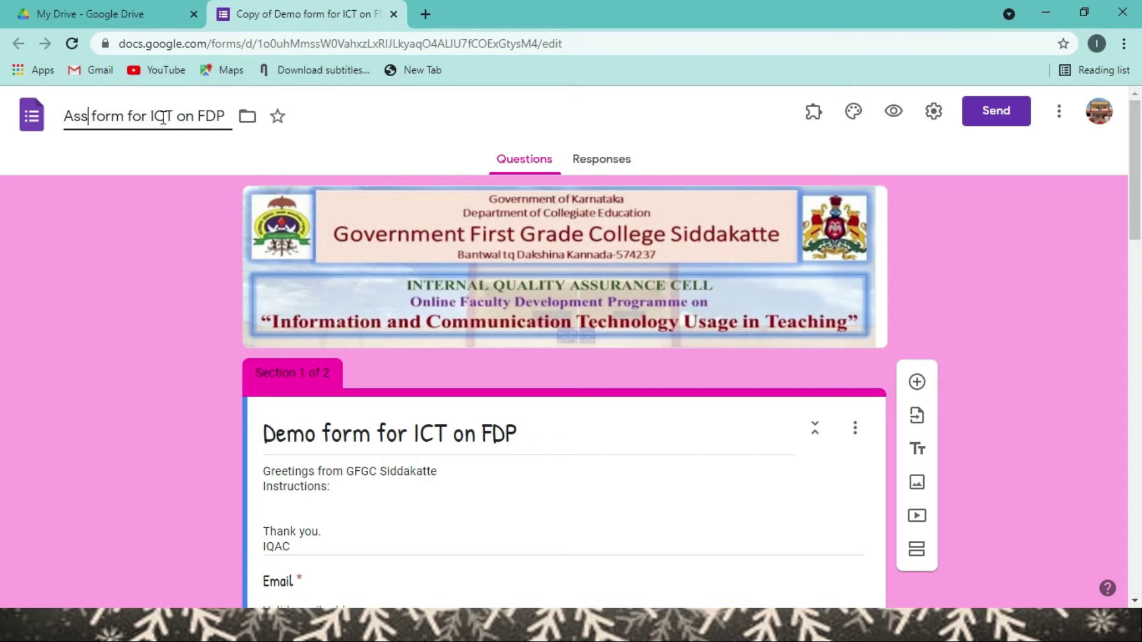
text(e)
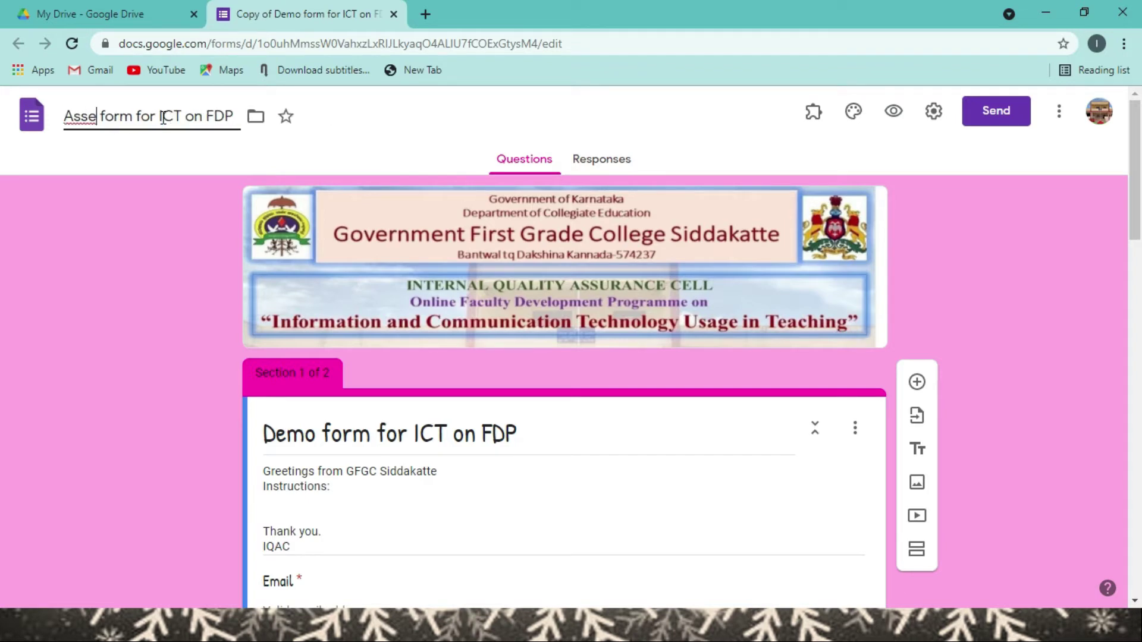
text(ss)
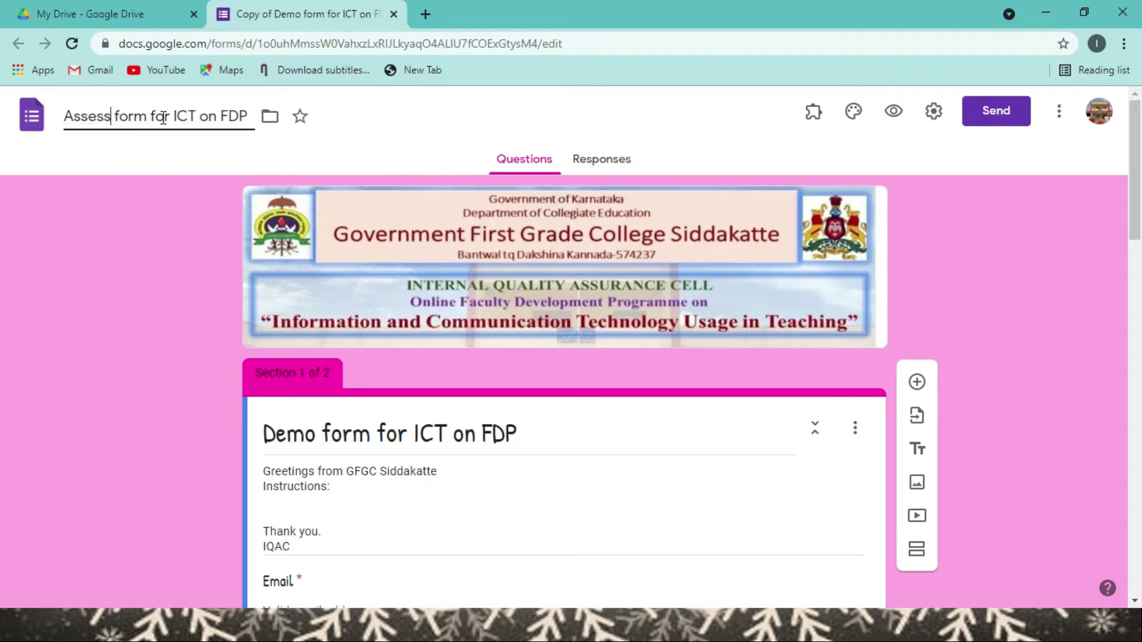
text(ment)
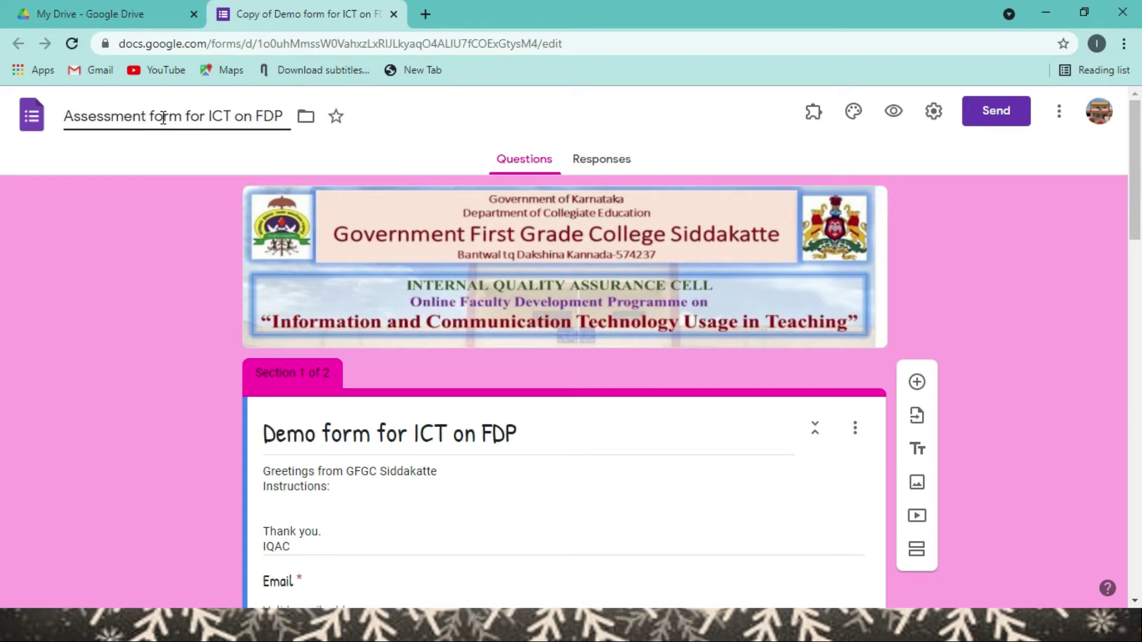
click(128, 248)
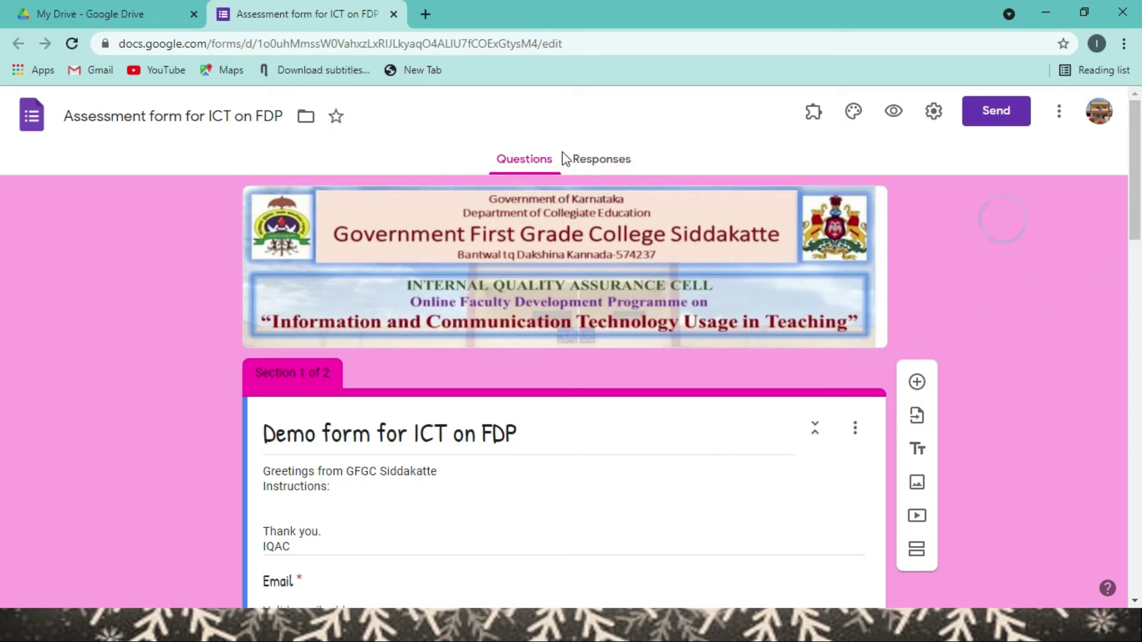
- Copy the file name into the form's title as "Assessment form for ICT on FDP", and dismiss the missing-folder dialog without restoring
double_click(168, 111)
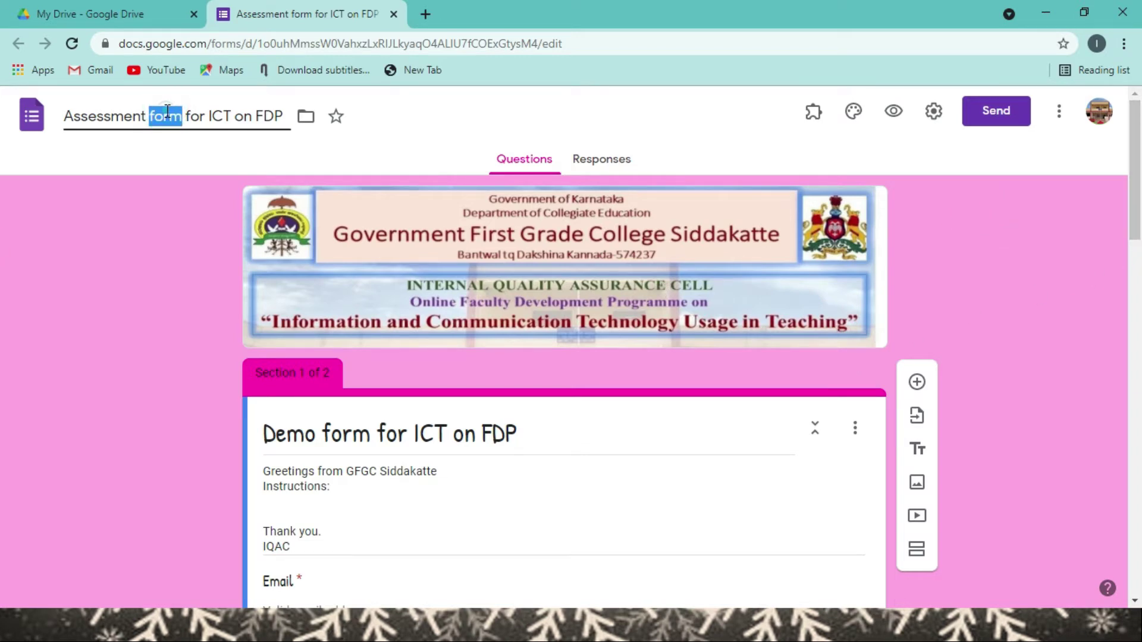
click(64, 131)
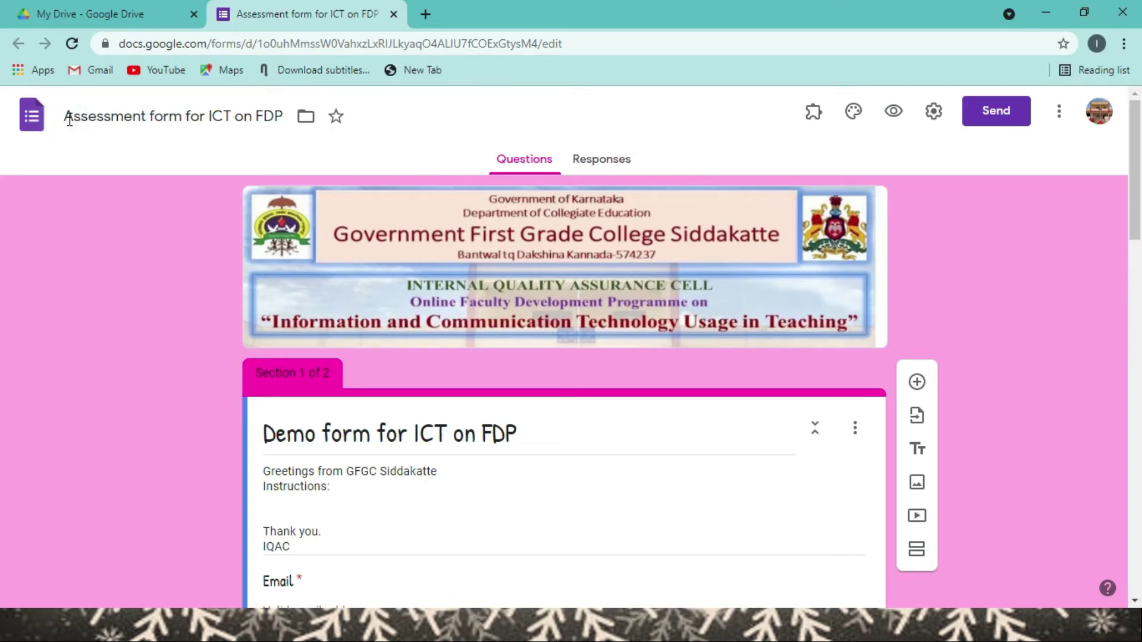
drag(65, 116, 291, 116)
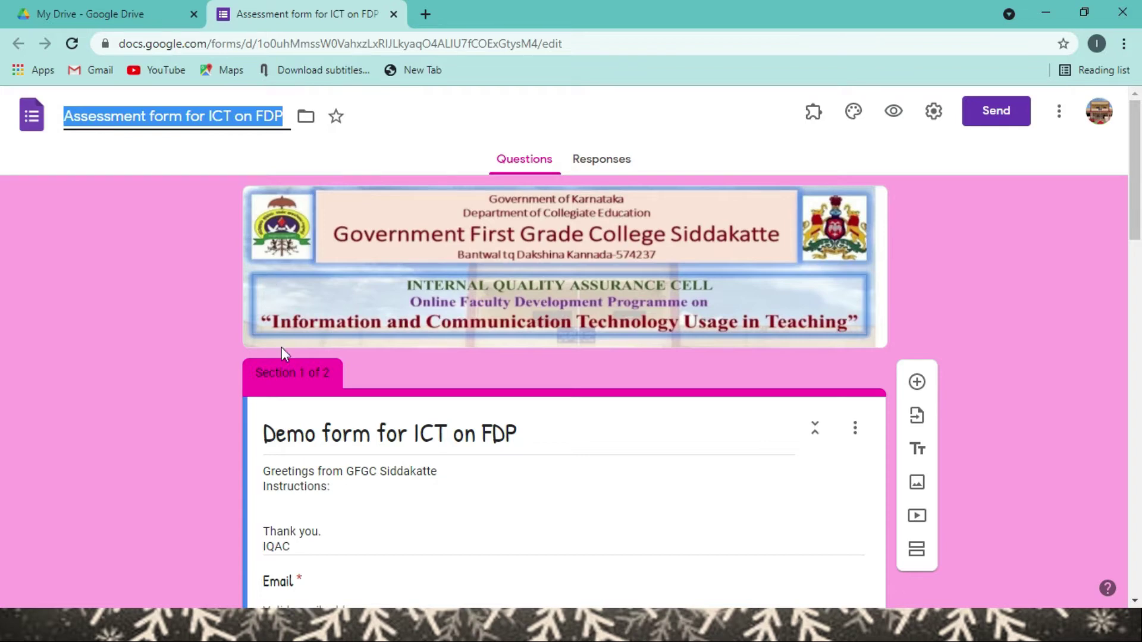
triple_click(327, 433)
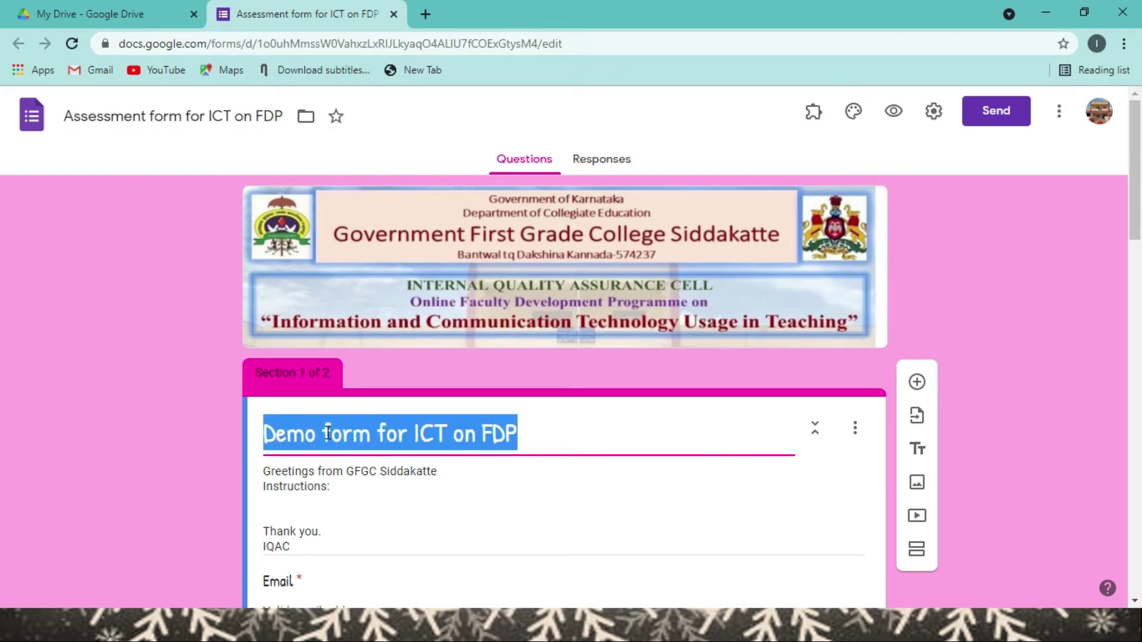
key(ctrl+v)
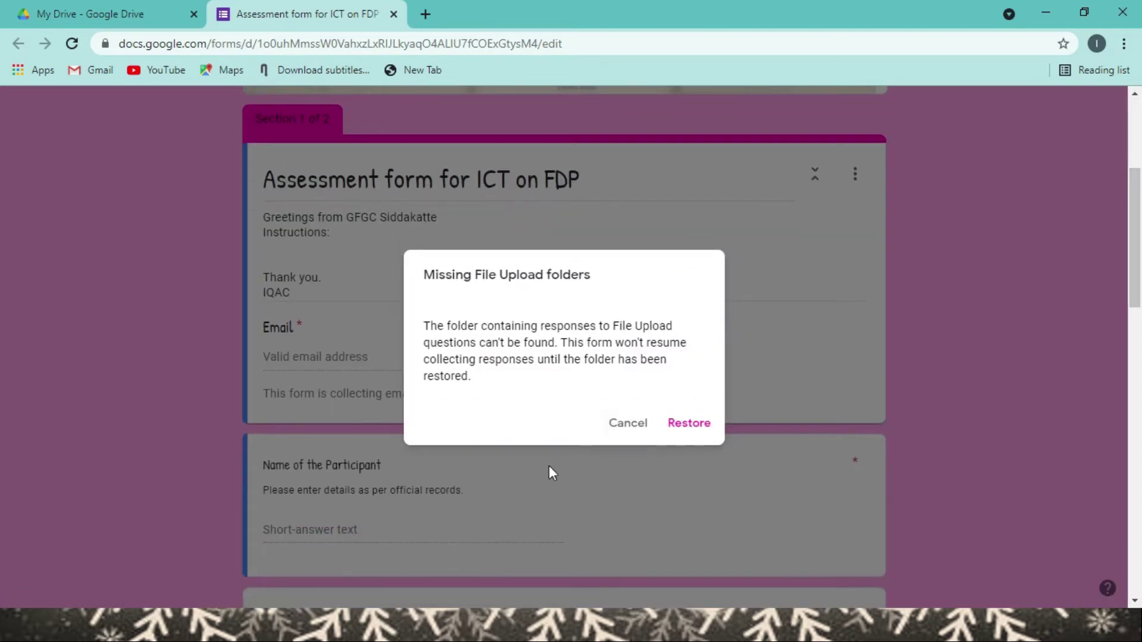
click(628, 424)
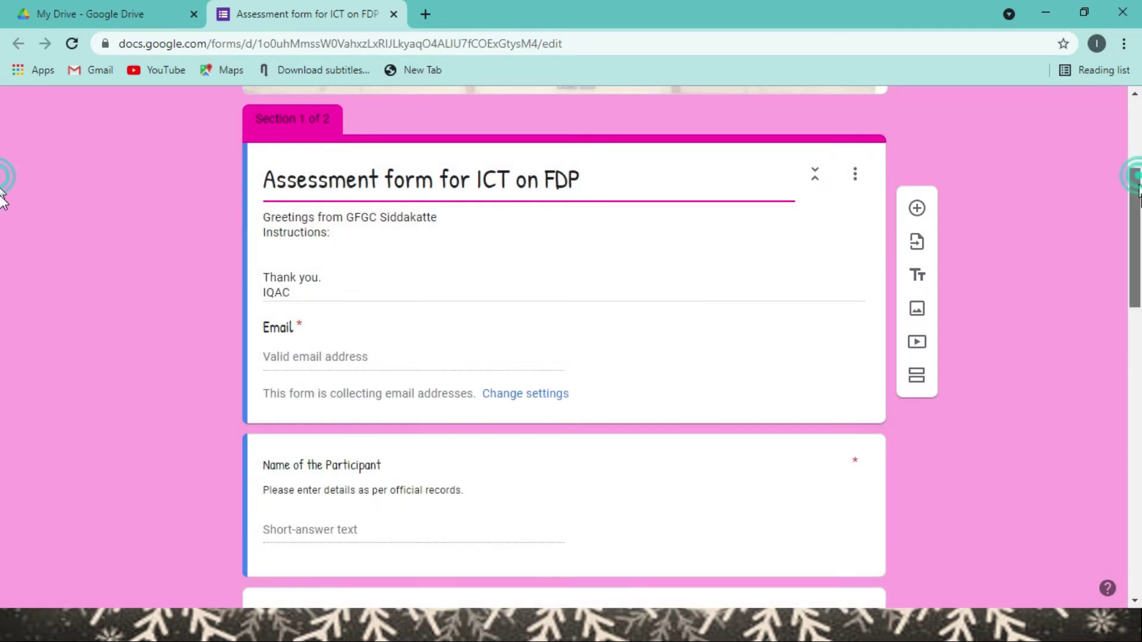
- Review the form's opening section and the Name of the Participant question with its answer type and validation settings
scroll(1119, 191, down, 6)
scroll(1119, 190, up, 5)
scroll(1119, 191, down, 1)
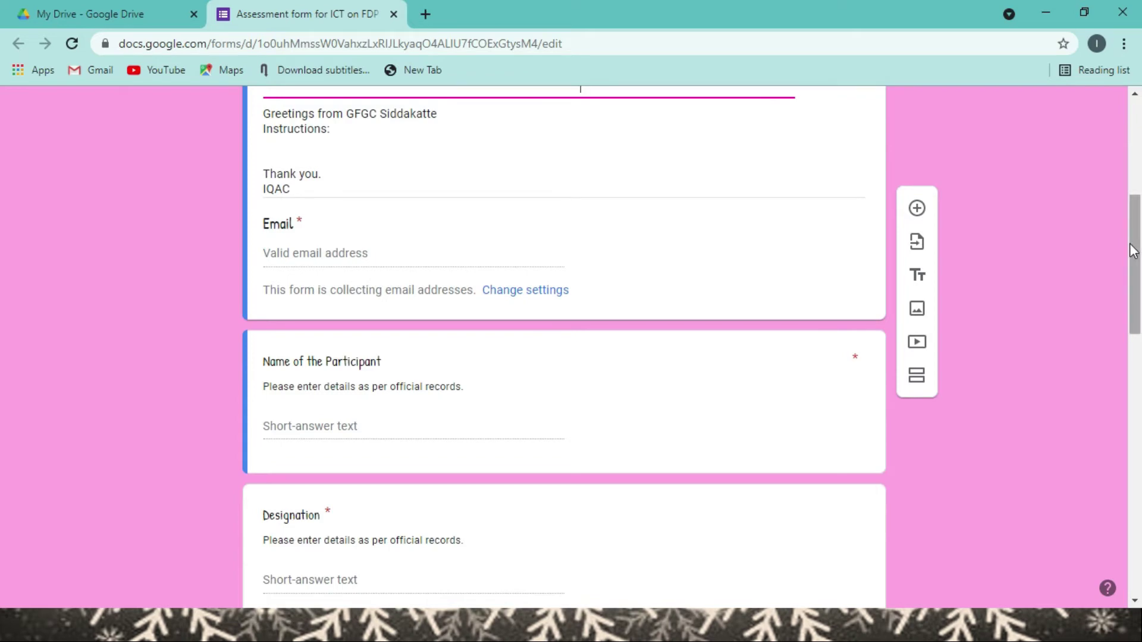
scroll(1134, 249, down, 2)
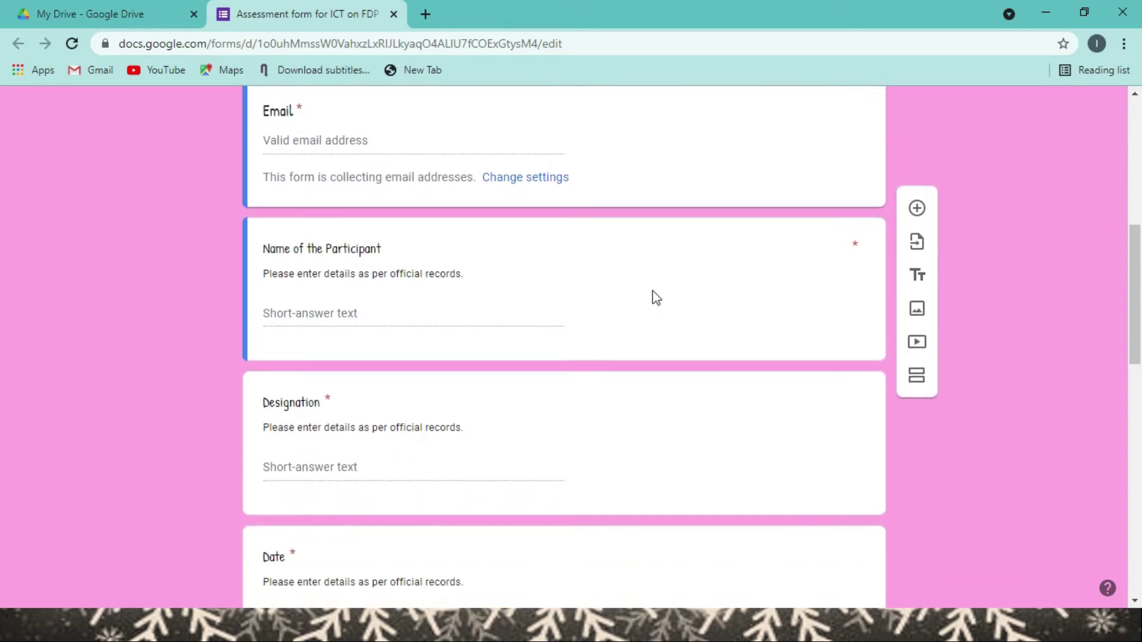
click(365, 244)
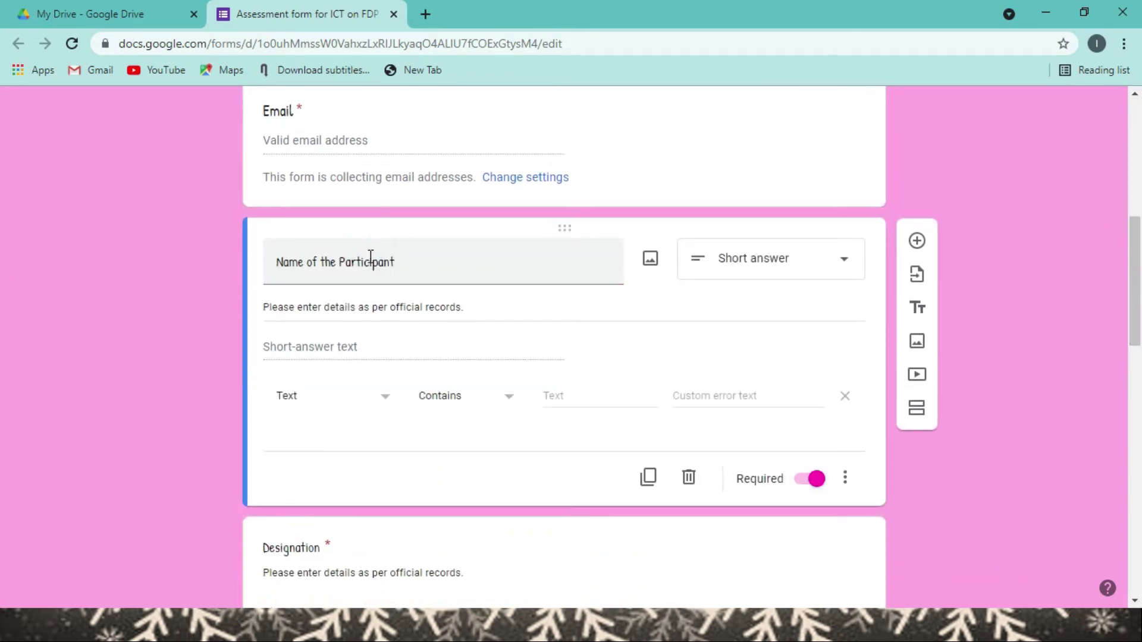
shift+click(372, 256)
click(372, 256)
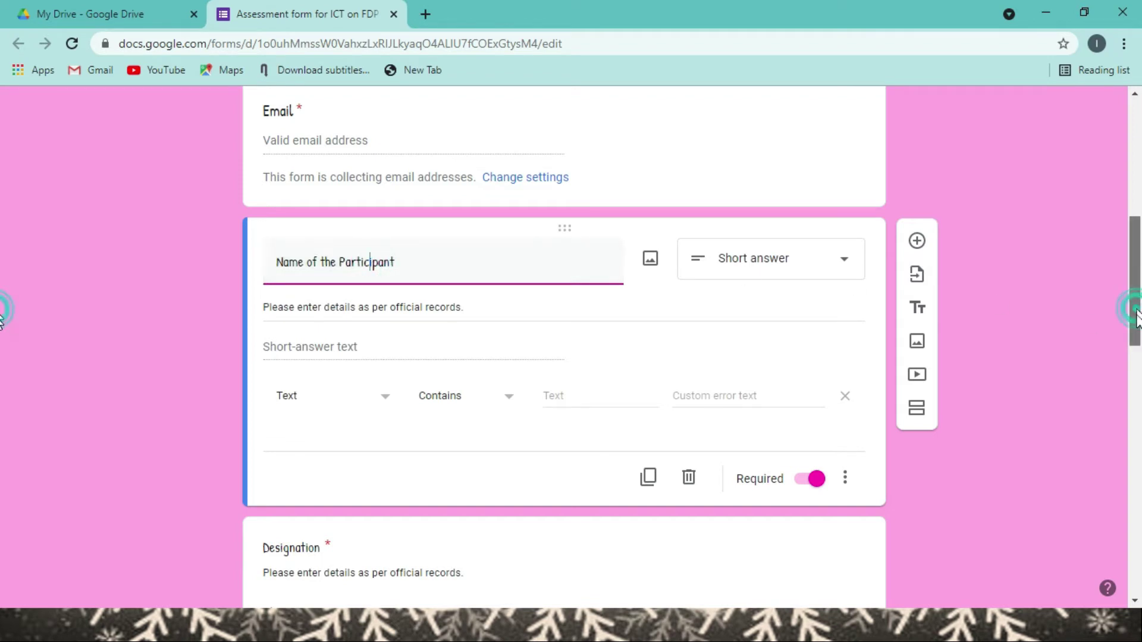
drag(1136, 315, 1136, 330)
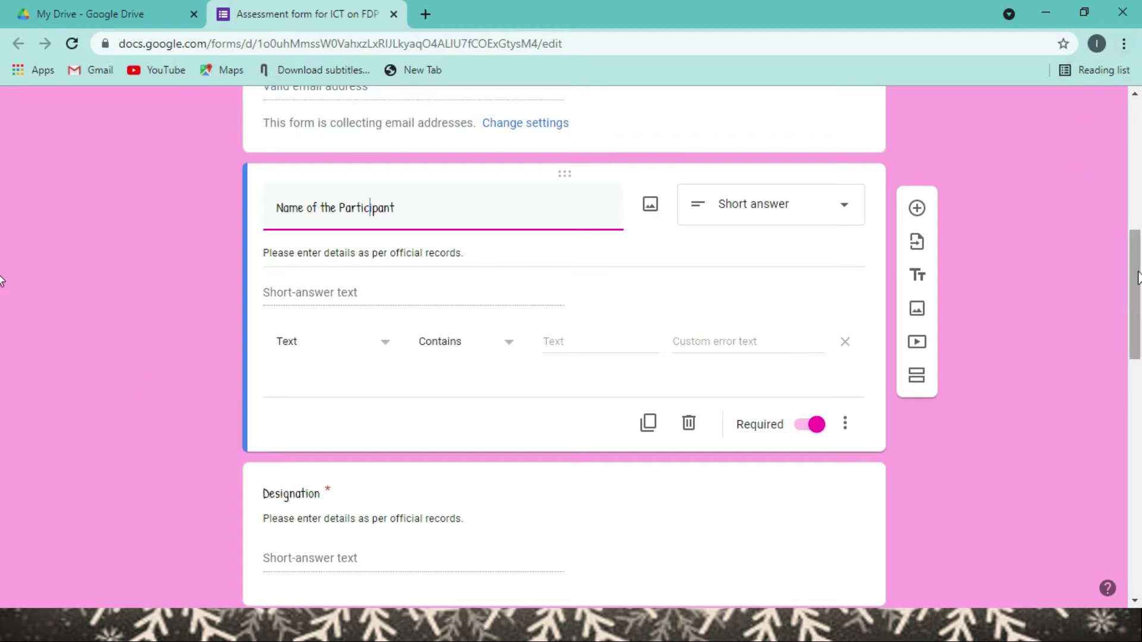
- Retitle the Designation question as "Class" and restore the missing File Upload folders
drag(1138, 280, 1137, 352)
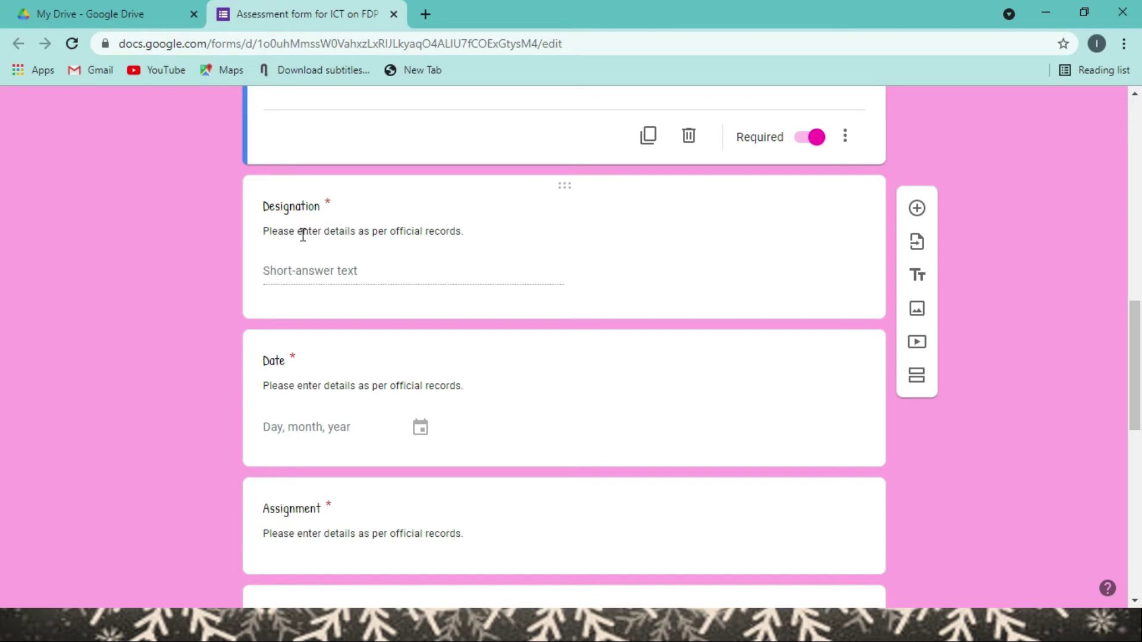
click(304, 207)
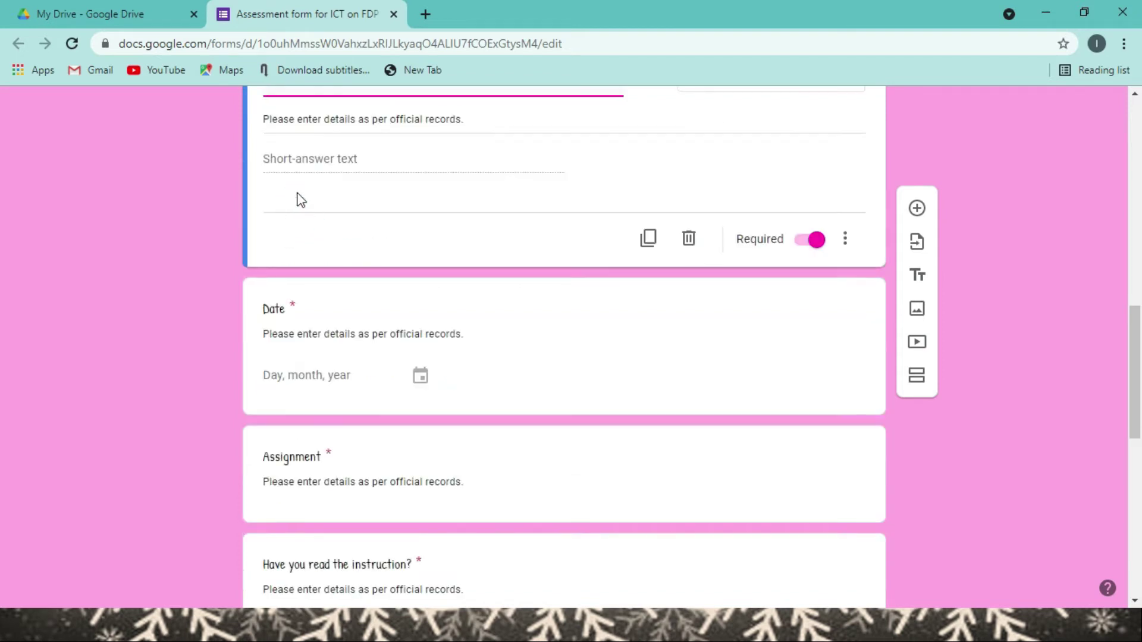
drag(1134, 335, 1133, 290)
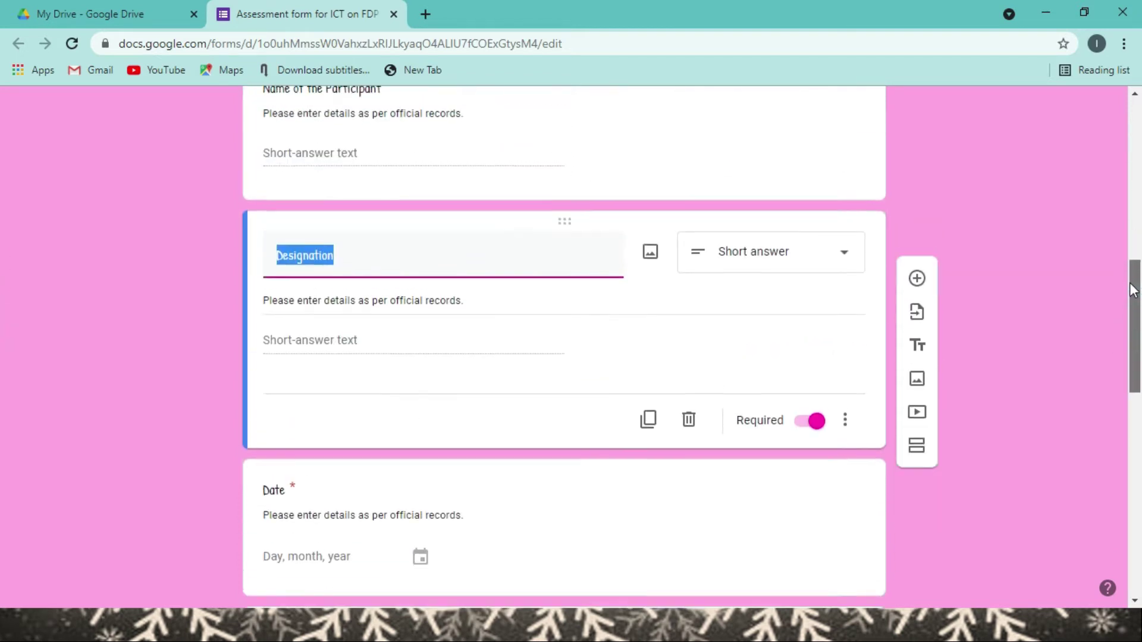
text(Class)
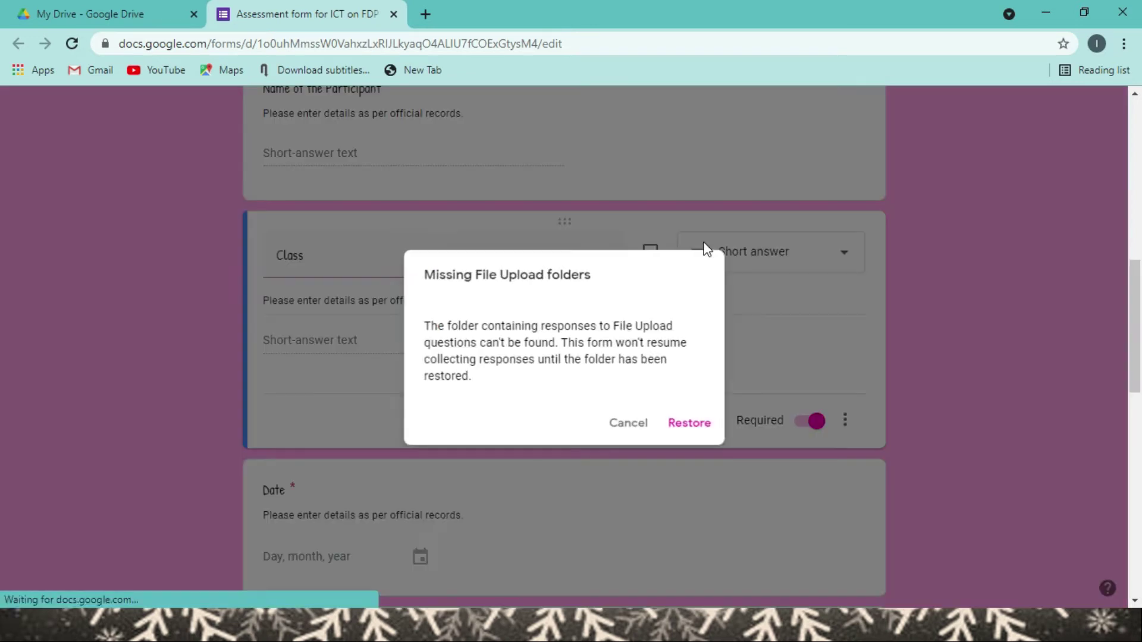
click(684, 424)
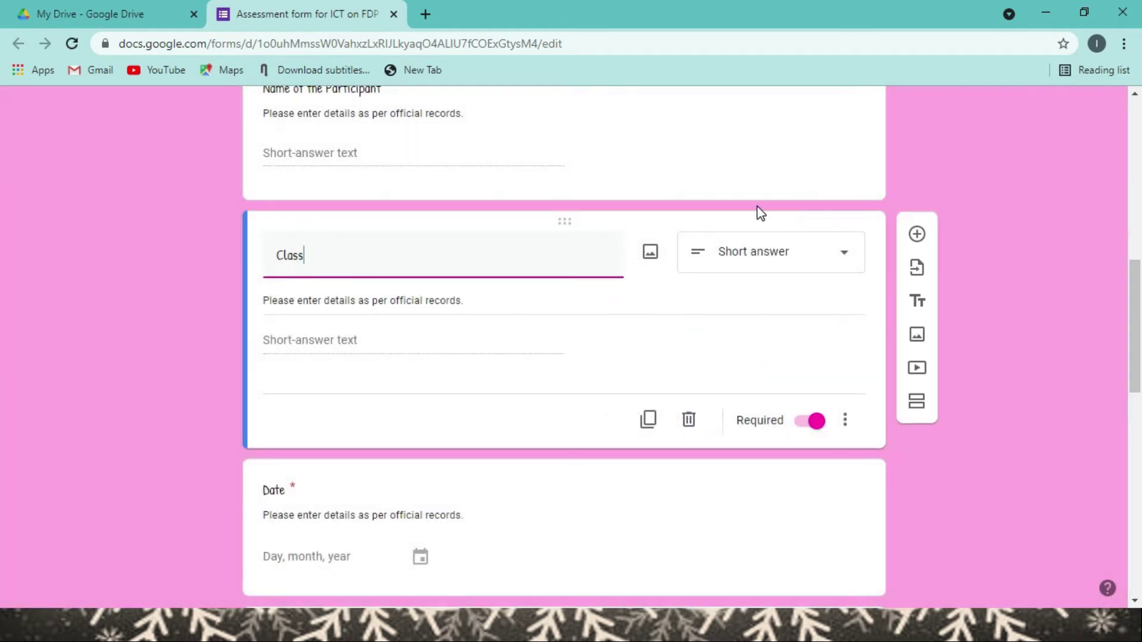
- Make the Class question a drop-down with "BA-1" as its first option, and add a second option with the default text
click(821, 262)
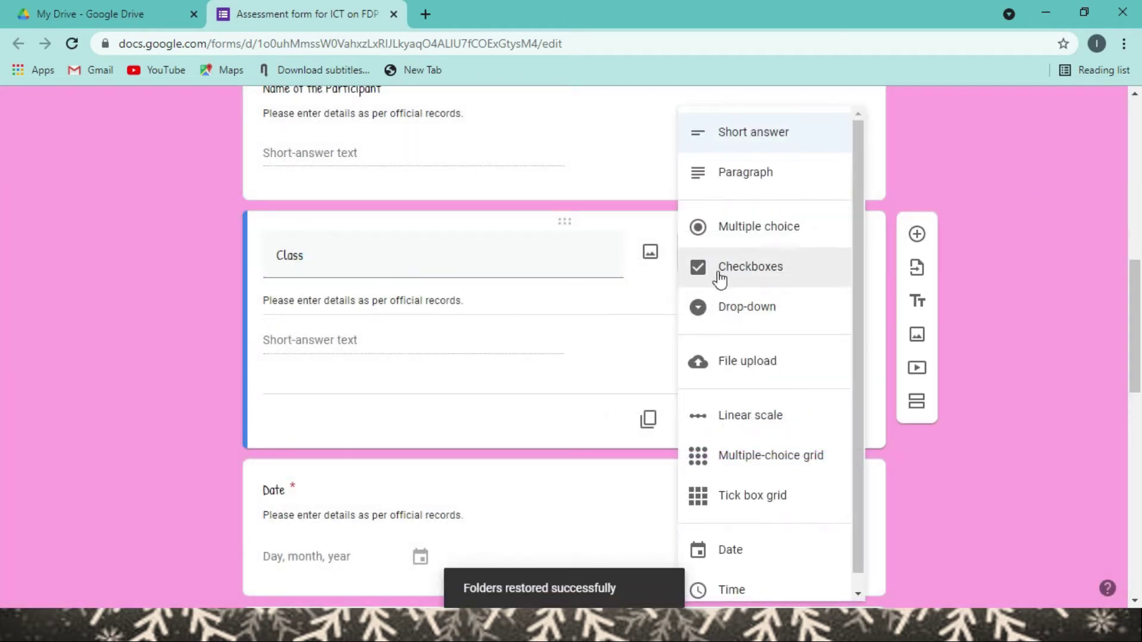
click(714, 309)
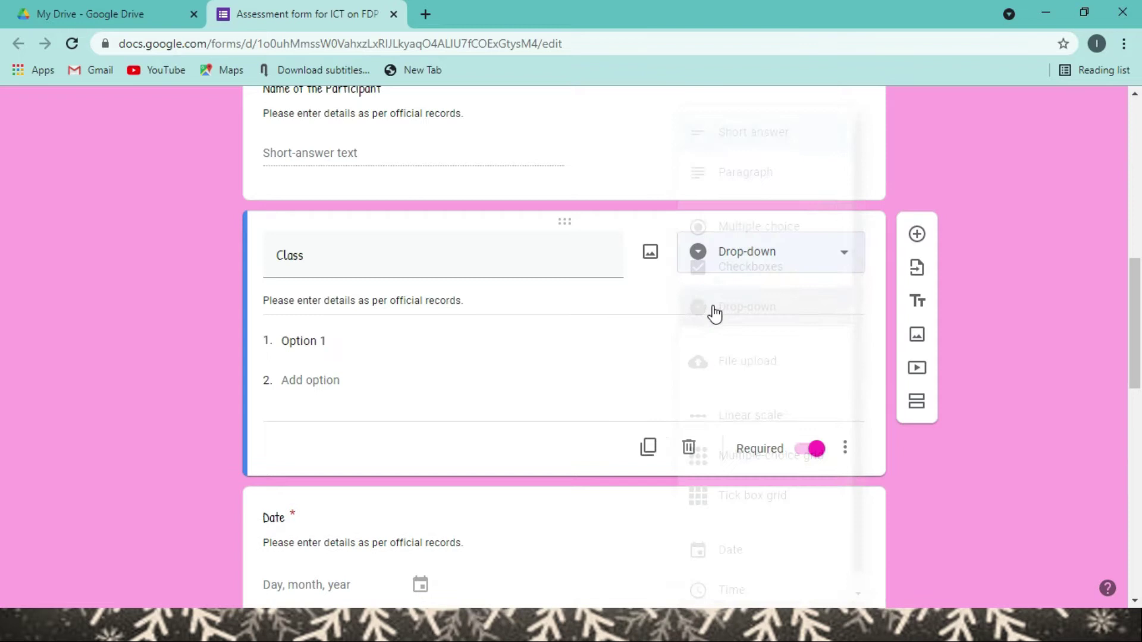
click(309, 342)
text(C)
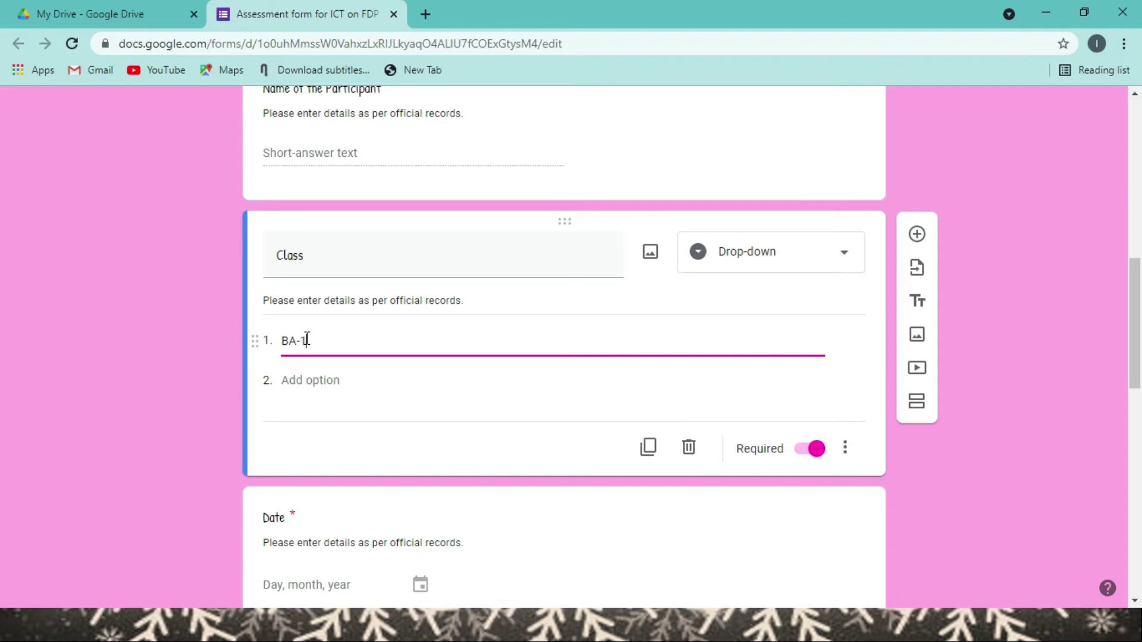
click(315, 380)
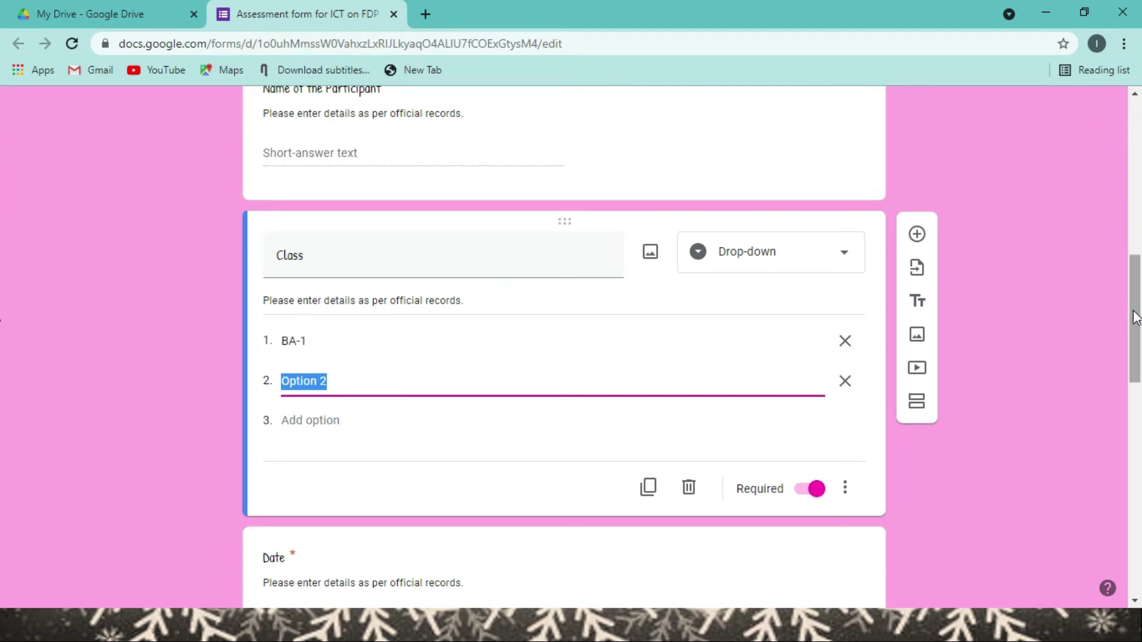
mouse_move(1123, 311)
mouse_down()
mouse_move(1105, 135)
mouse_move(1133, 297)
mouse_up()
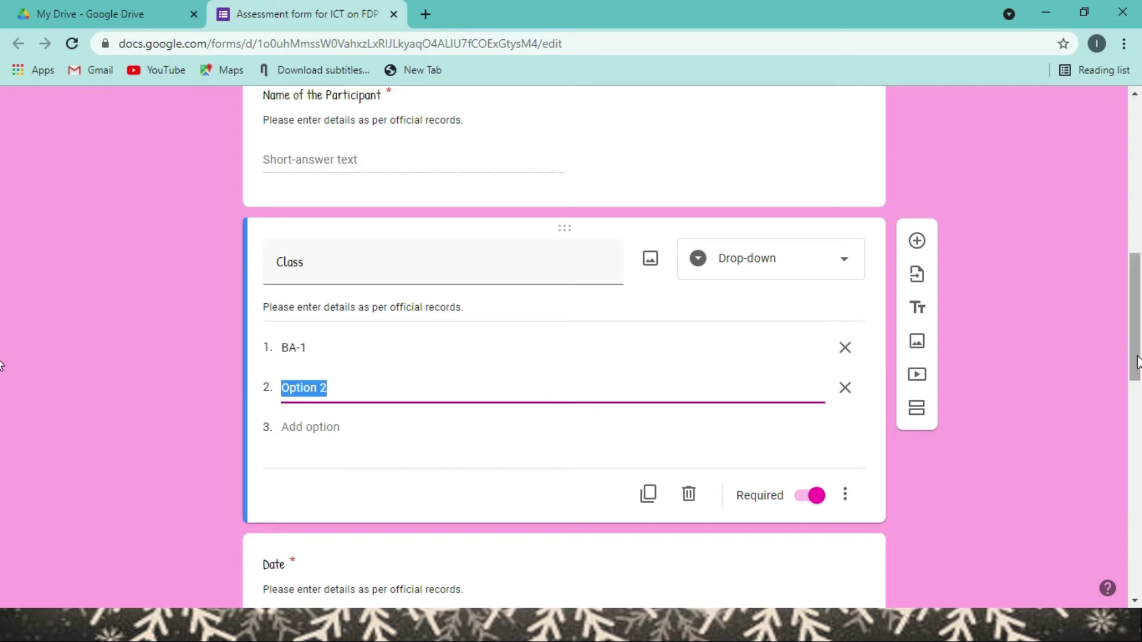
- Retitle the Date question as "Mobile number" and change its answer type to Short answer
drag(1137, 361, 1140, 464)
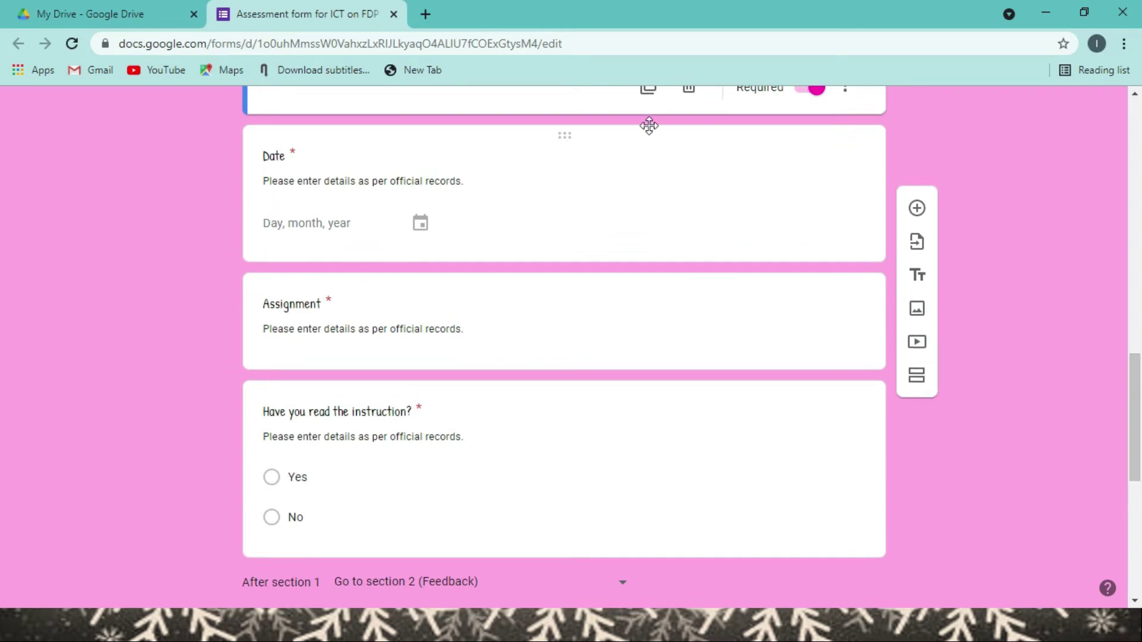
click(281, 158)
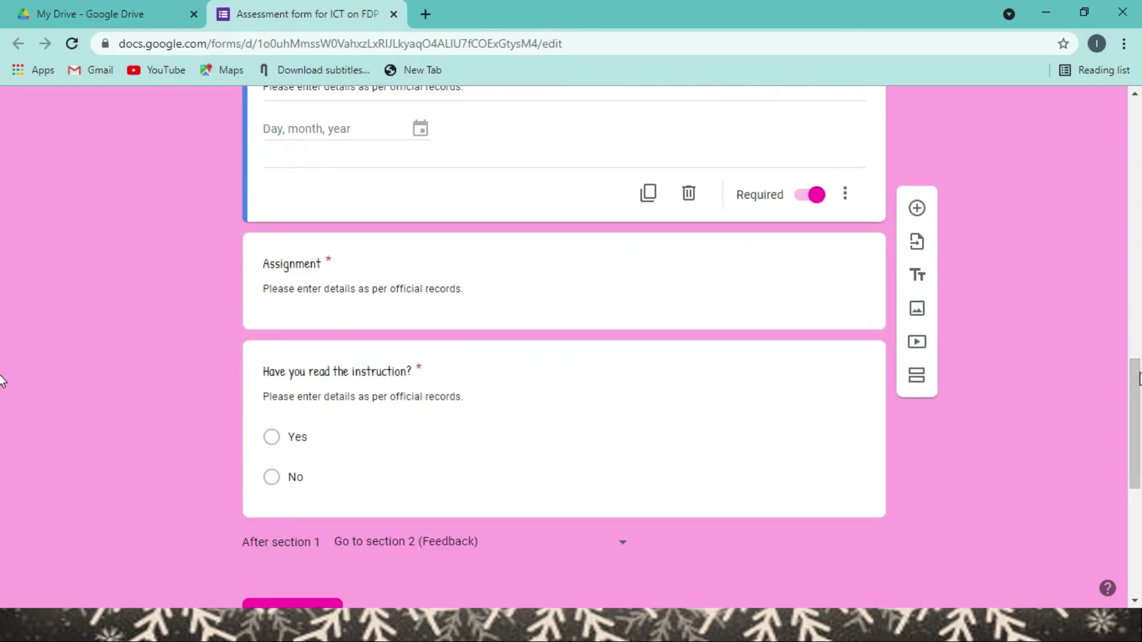
scroll(1137, 376, up, 3)
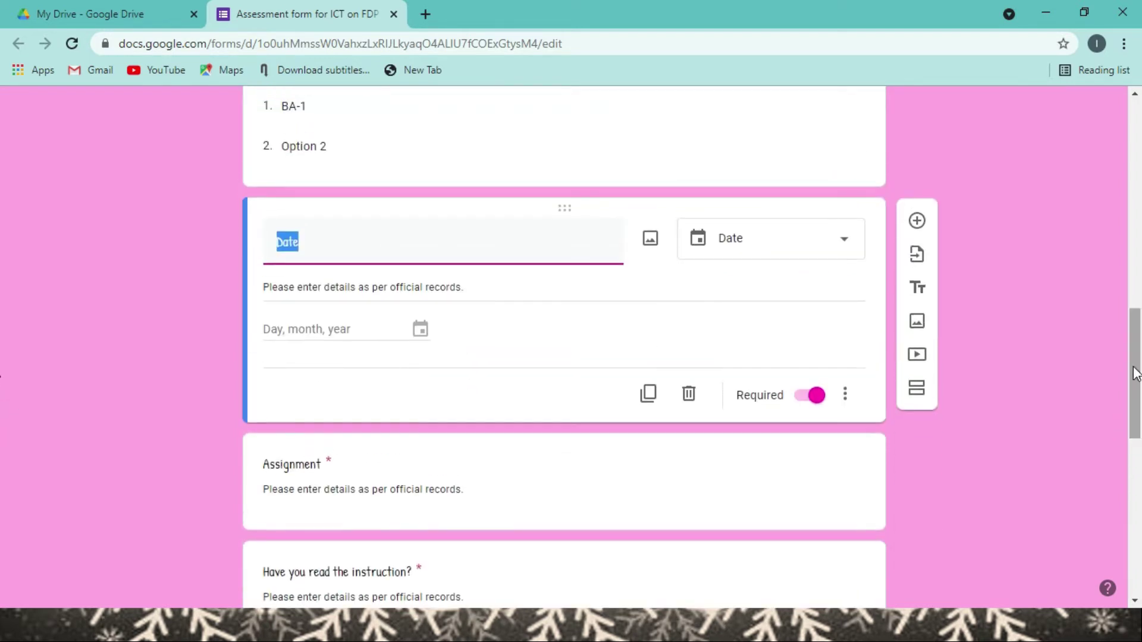
text(Ho)
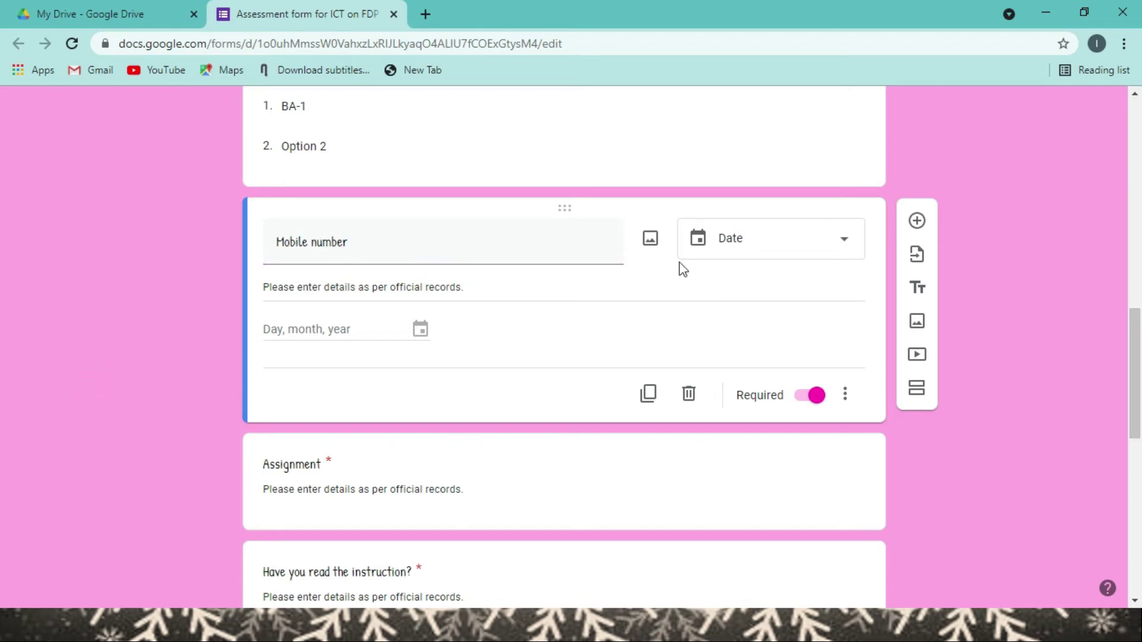
click(838, 244)
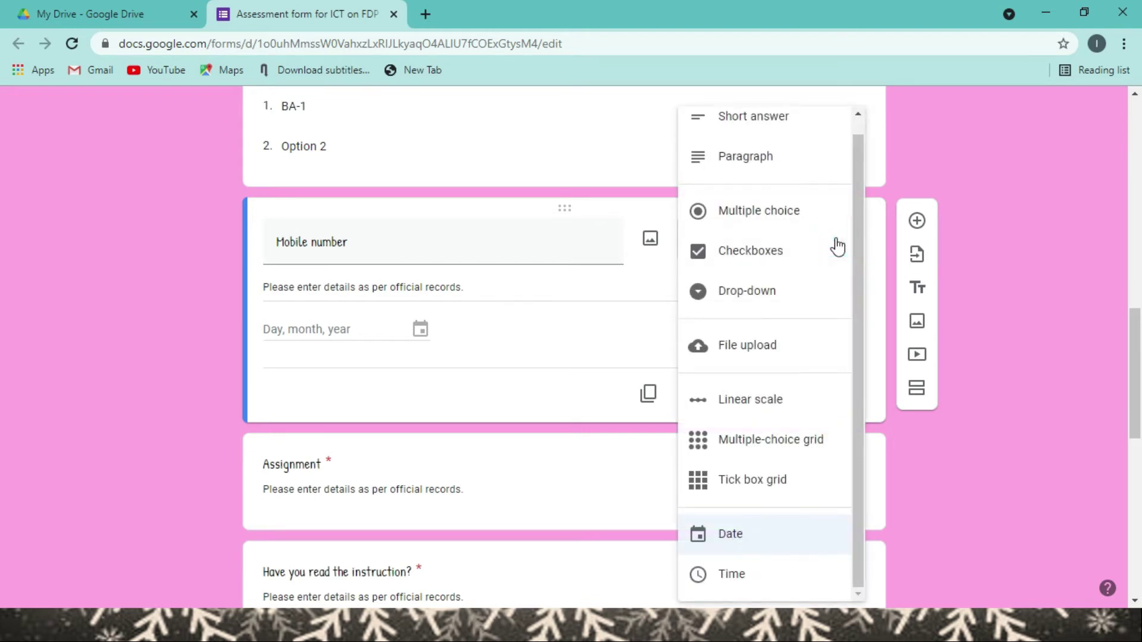
click(753, 122)
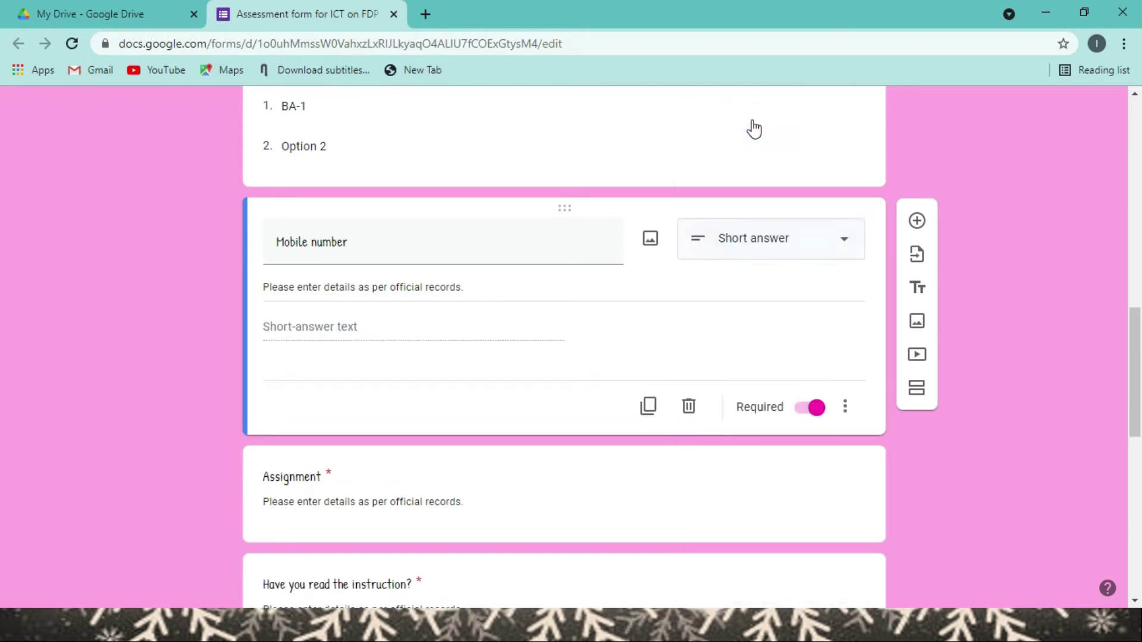
- Add response validation to the Mobile number question, requiring a Number Equal to 10
click(845, 409)
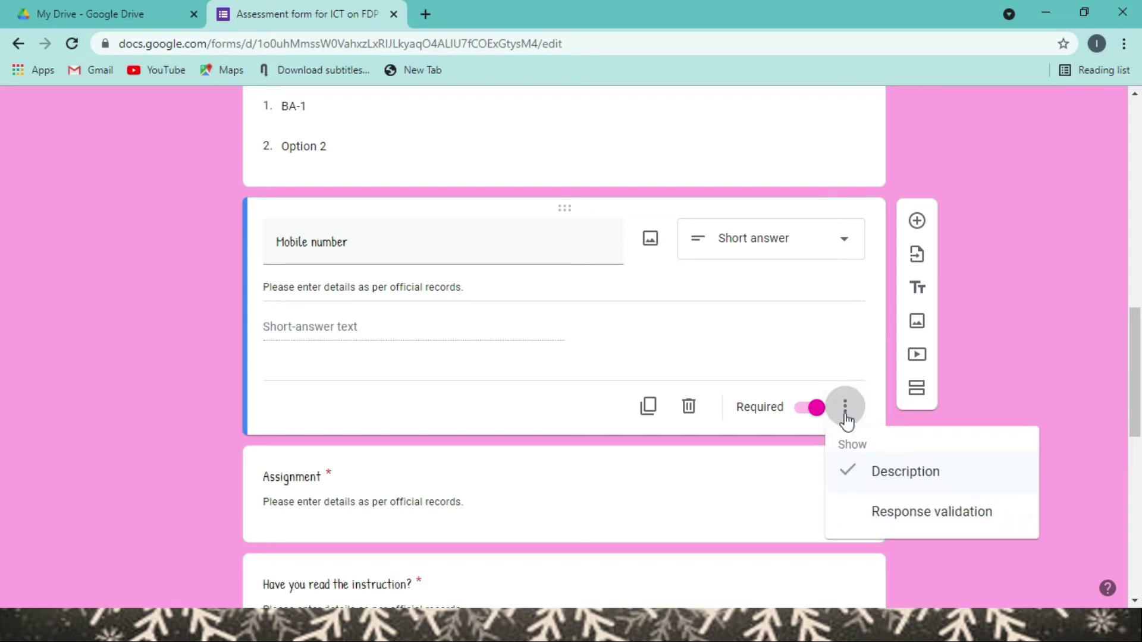
click(907, 523)
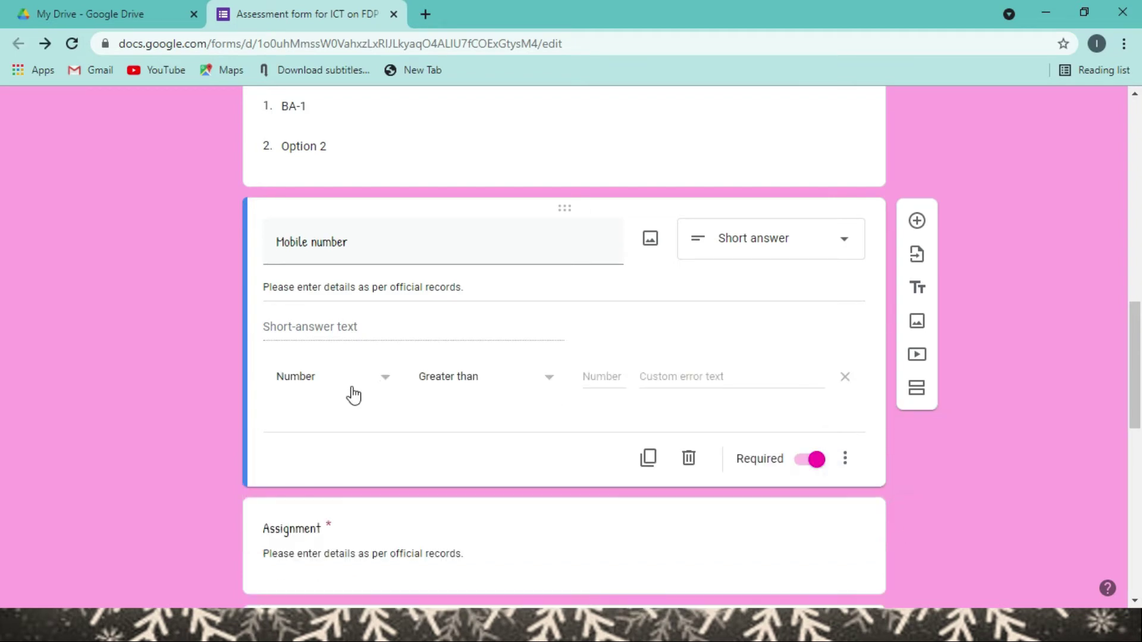
click(550, 388)
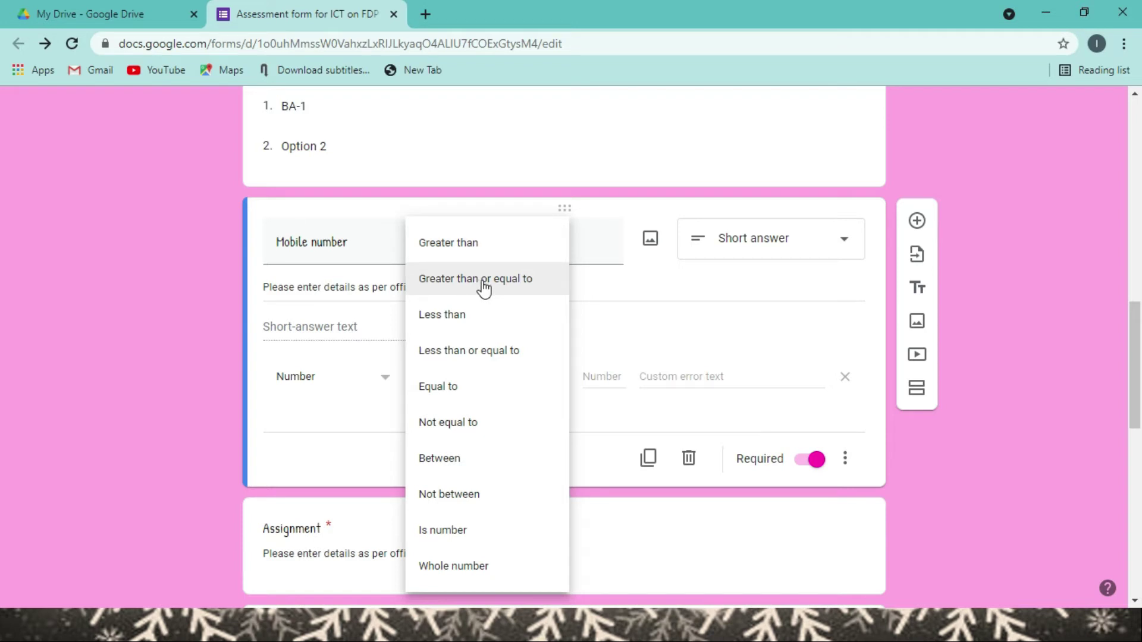
click(439, 388)
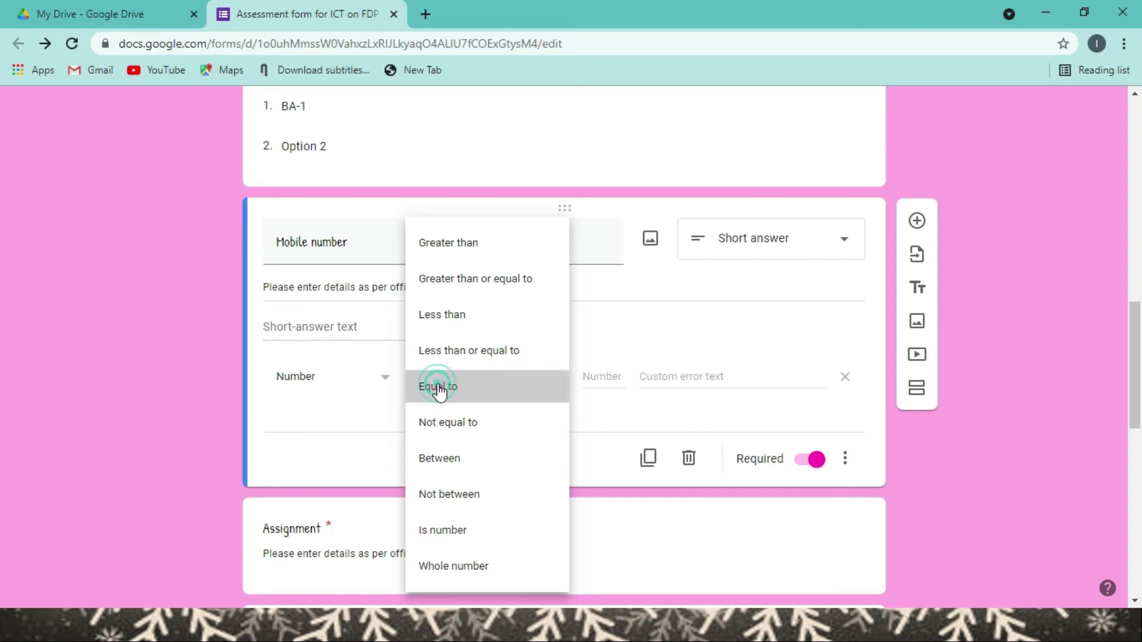
click(609, 372)
text(10)
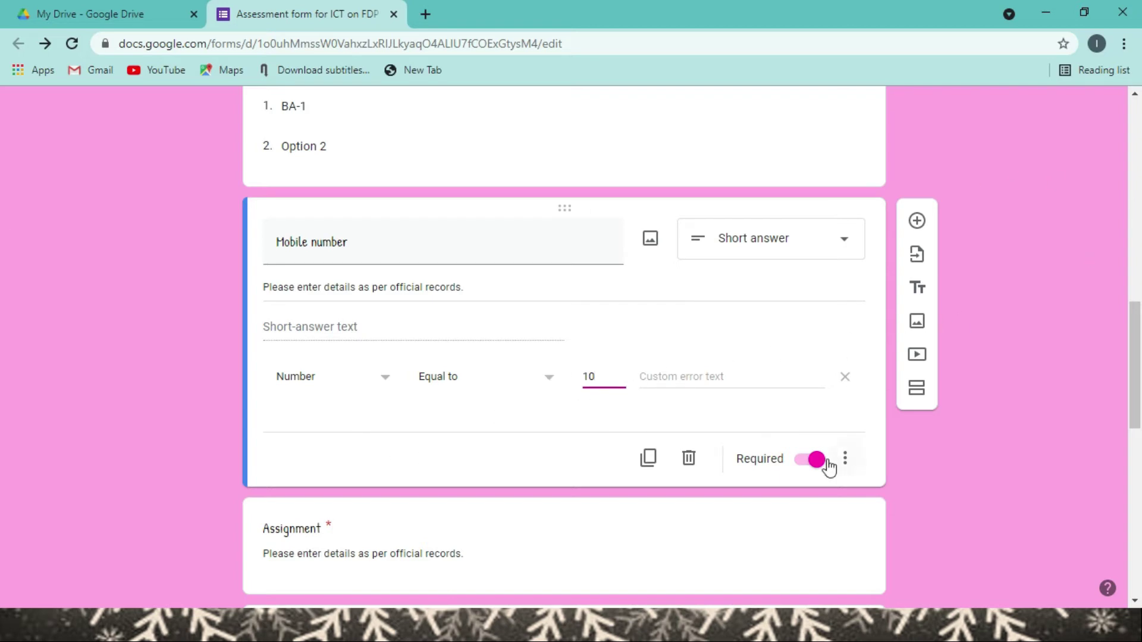
click(846, 459)
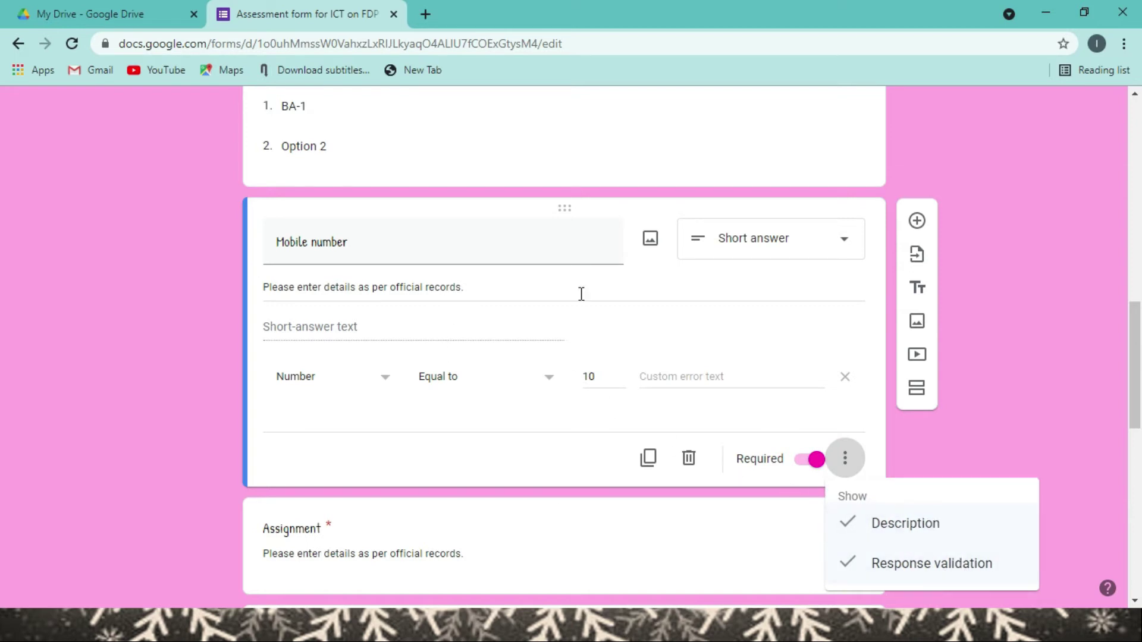
click(1075, 344)
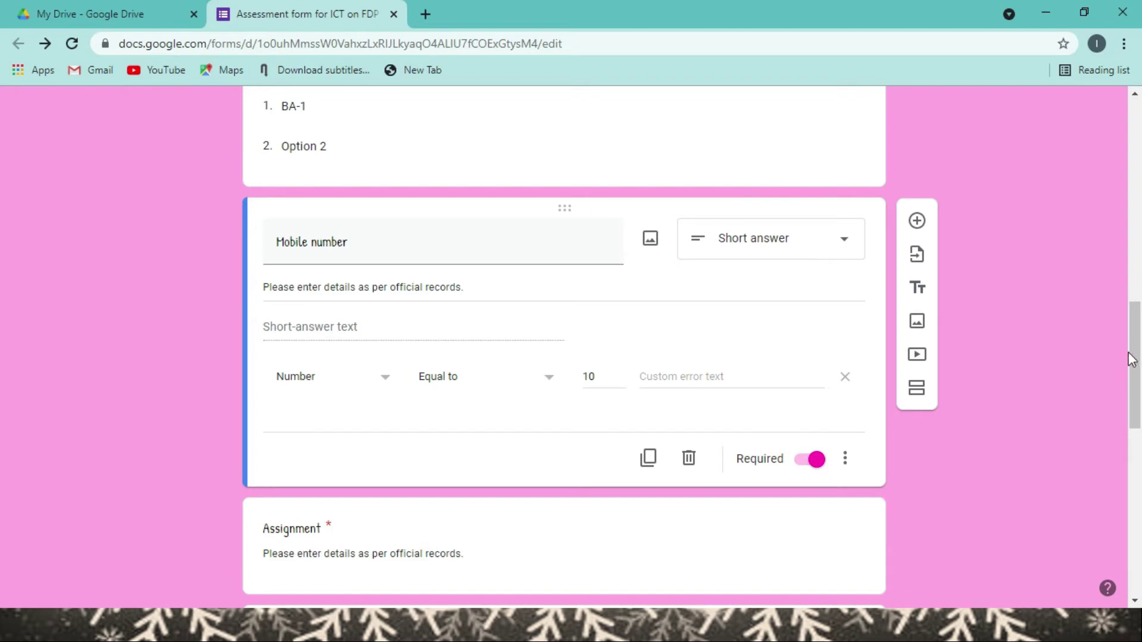
- Delete the Assignment file upload question from section 1
scroll(291, 290, down, 5)
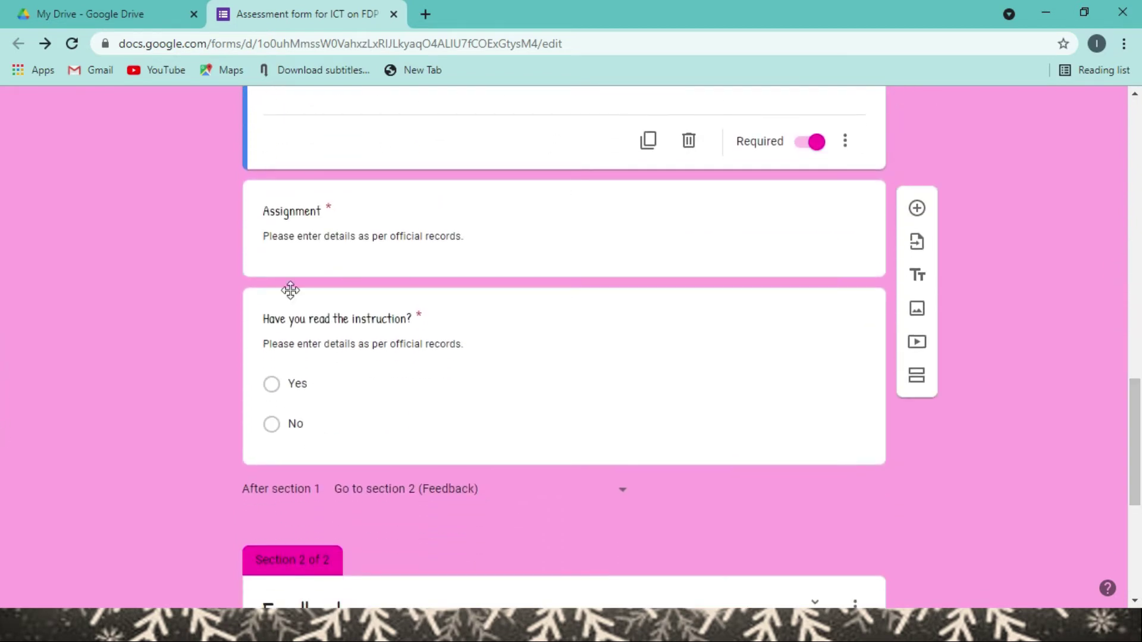
click(282, 215)
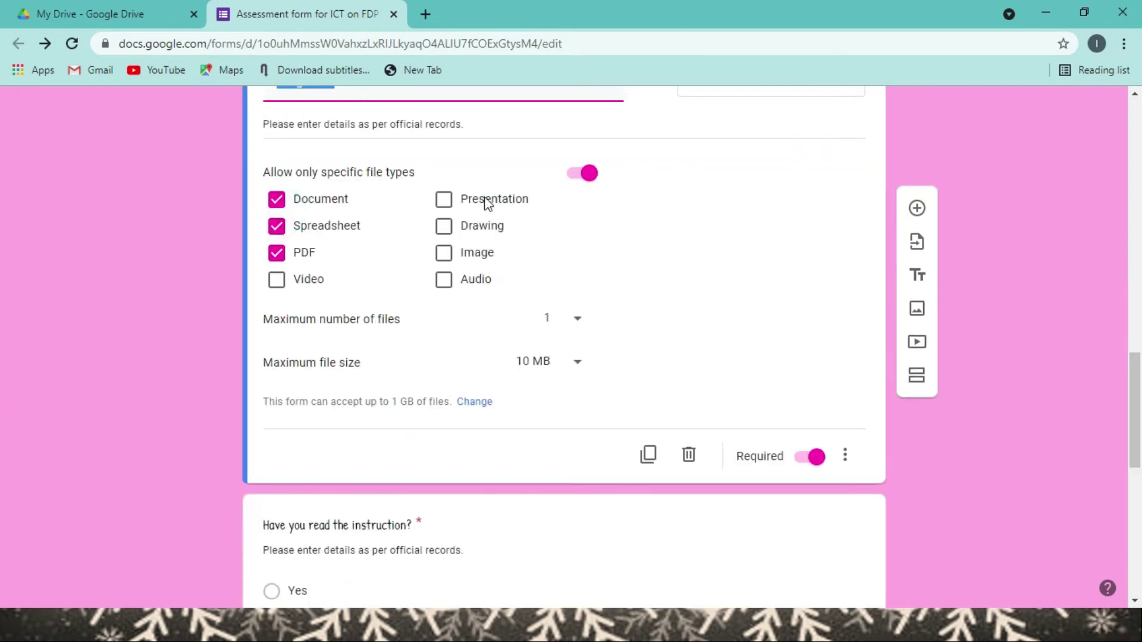
click(689, 457)
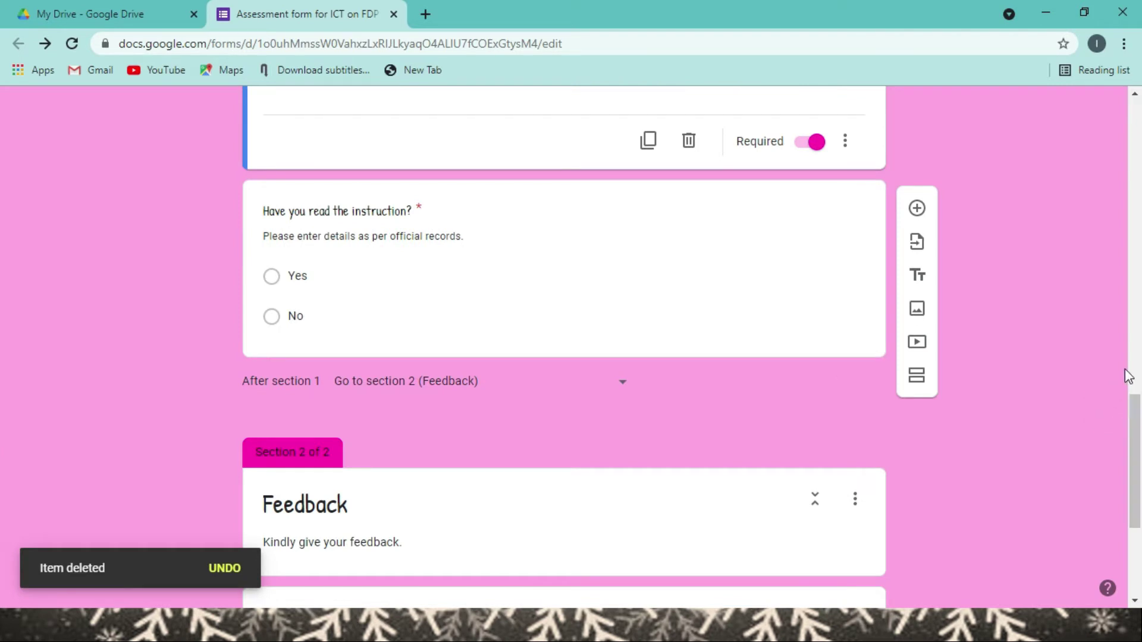
- Retitle the "Have you read the instruction?" question as "Name of the Program"
mouse_move(1135, 432)
mouse_down()
mouse_move(1108, 304)
mouse_move(1107, 184)
mouse_move(1133, 265)
mouse_move(1140, 414)
mouse_up()
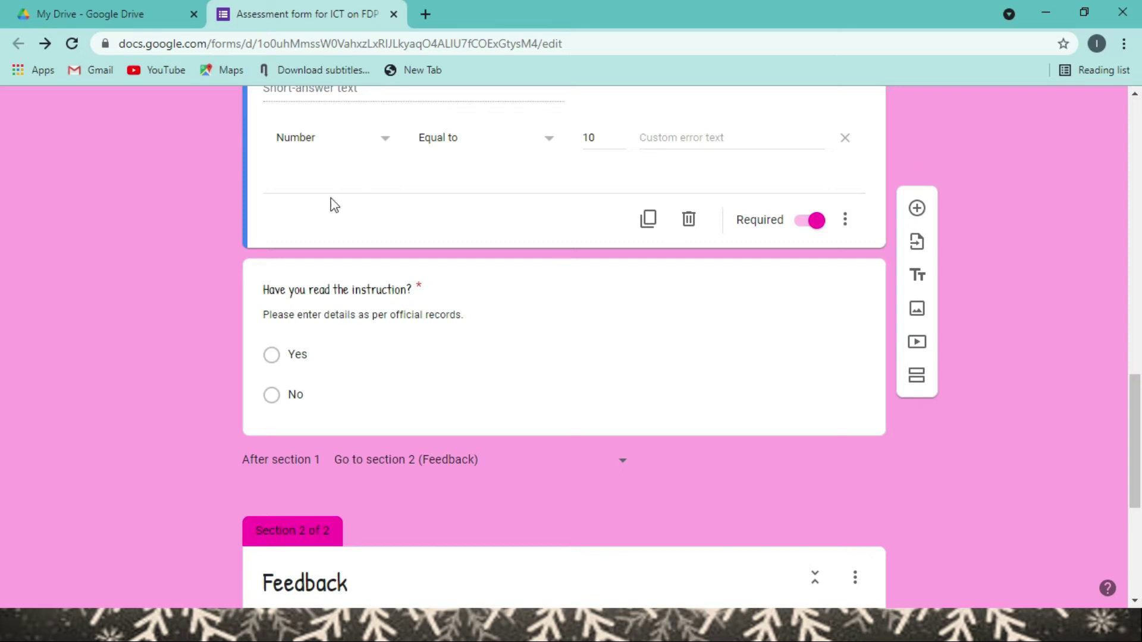
click(286, 295)
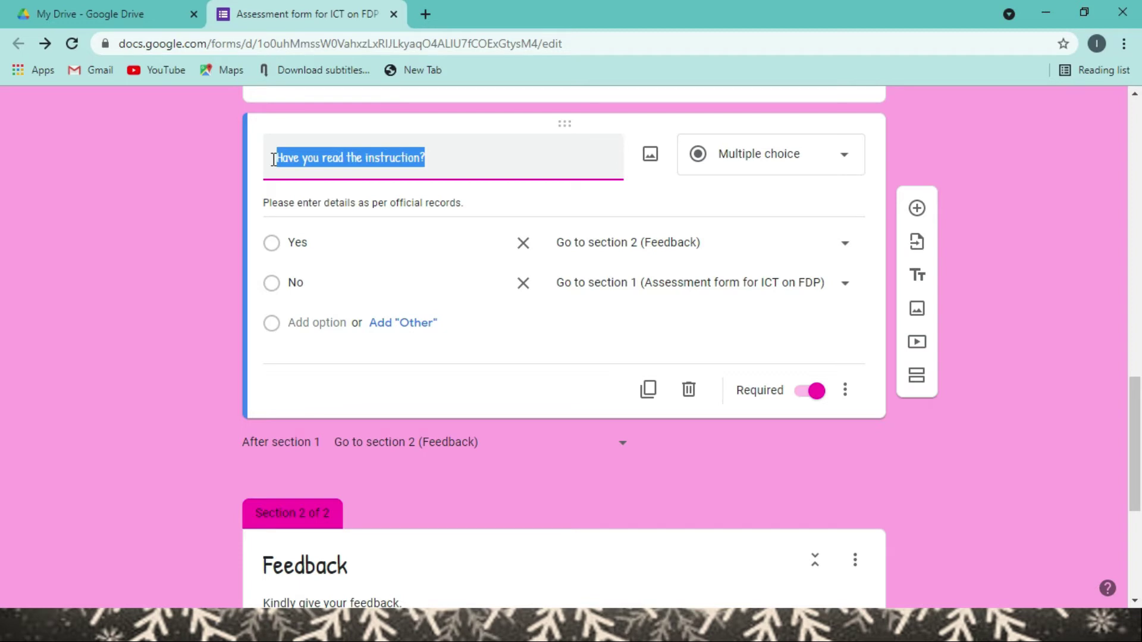
text(No)
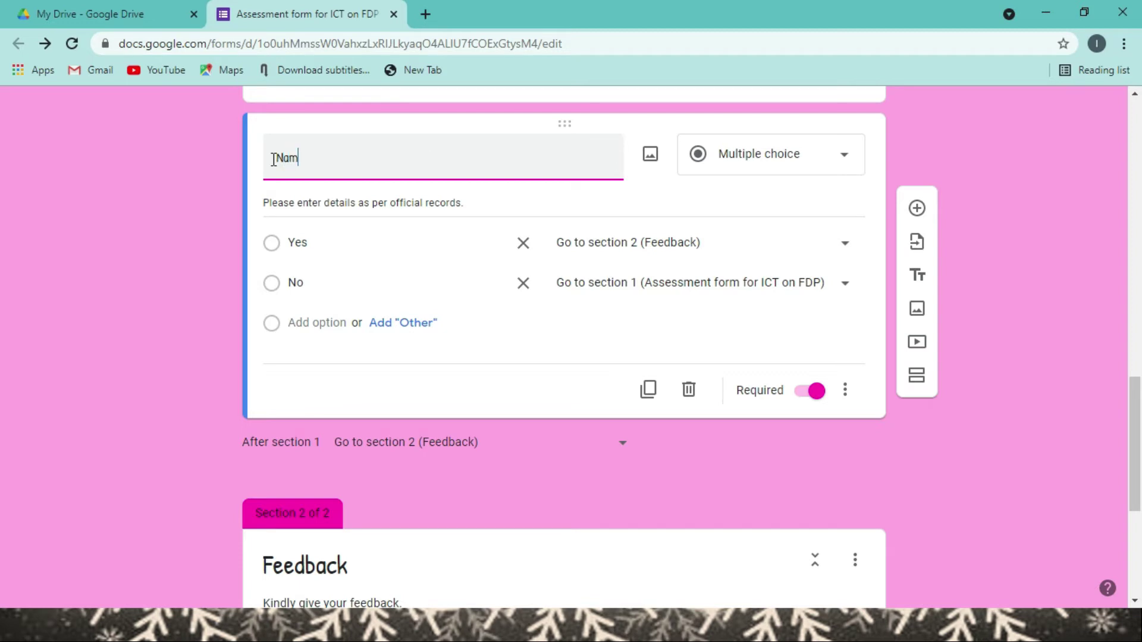
text(t)
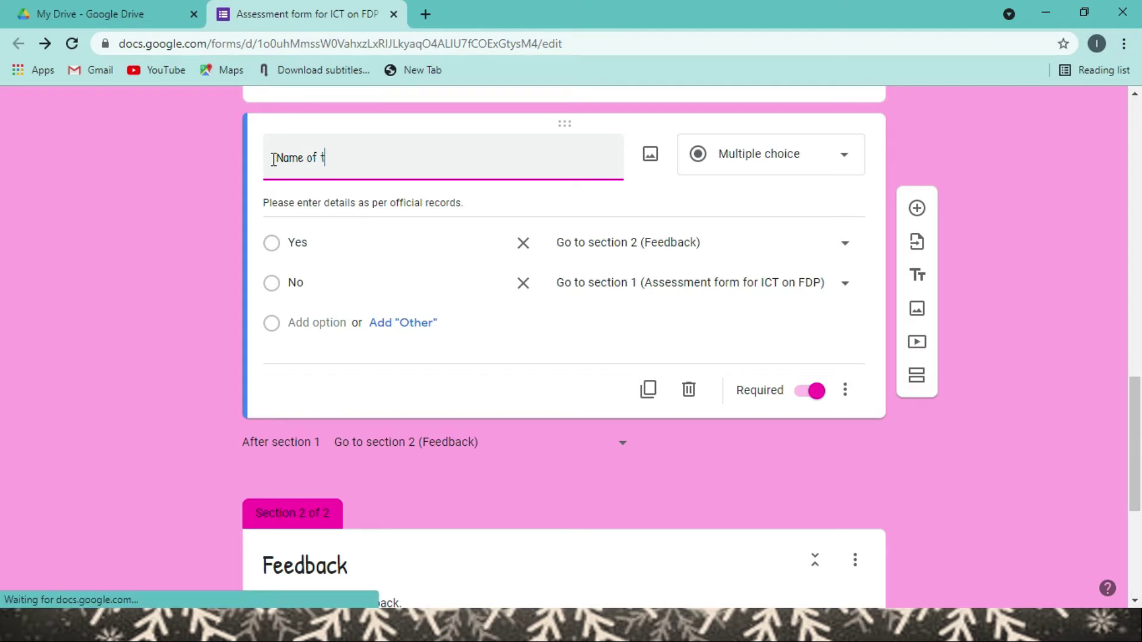
text(he Pr)
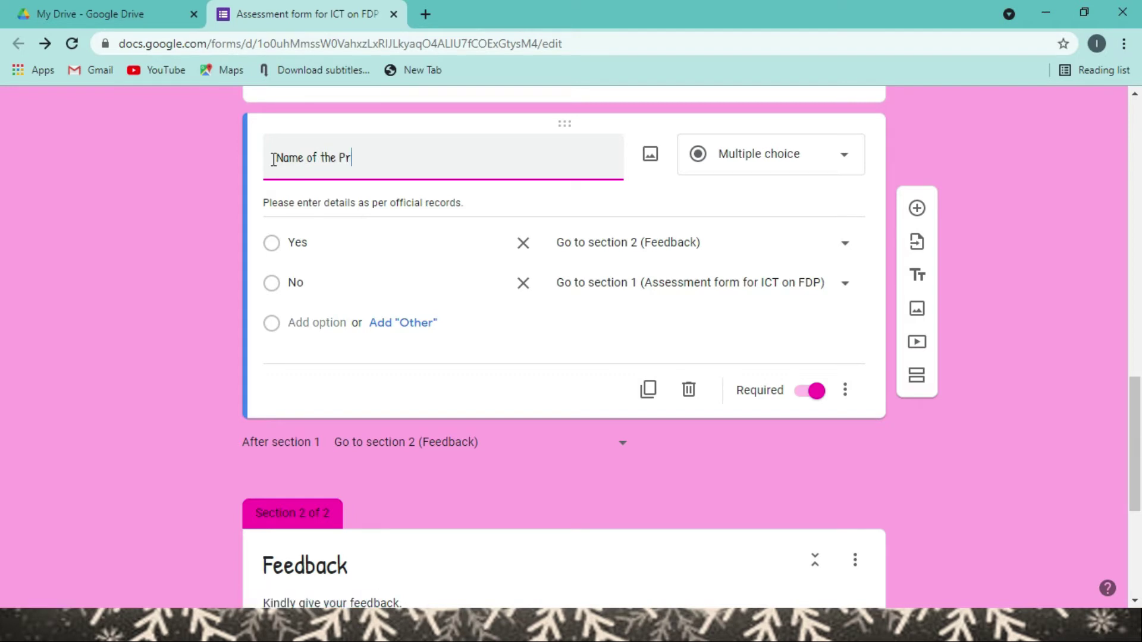
text(ogram)
- Change the answer options of the Name of the Program question to "BA" and "BCom"
click(297, 239)
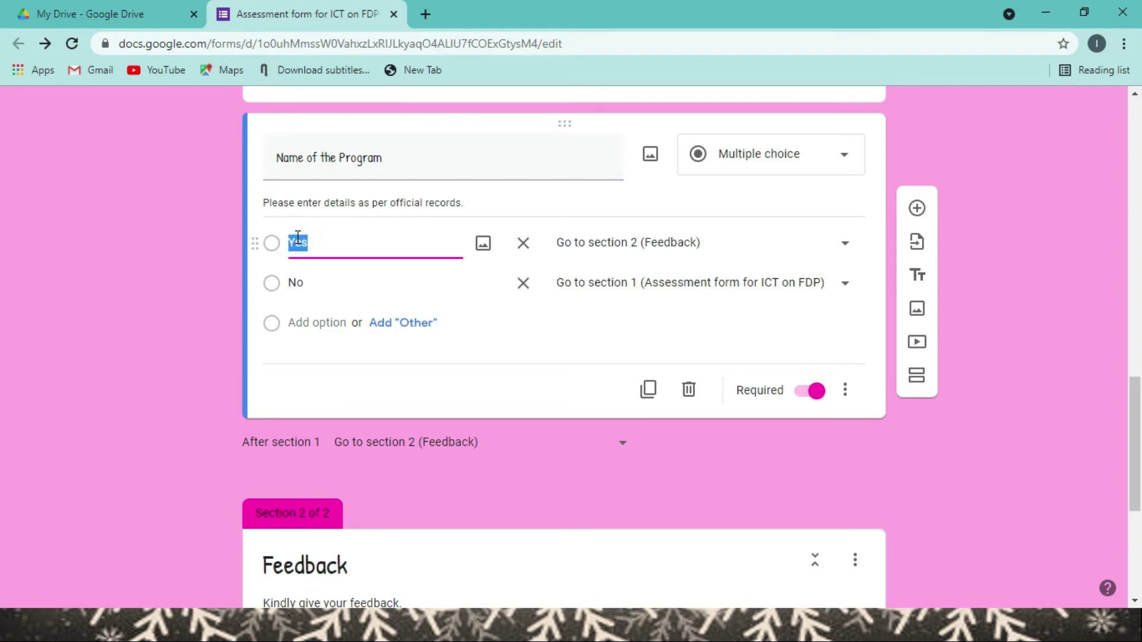
text(BA)
click(297, 277)
text(B)
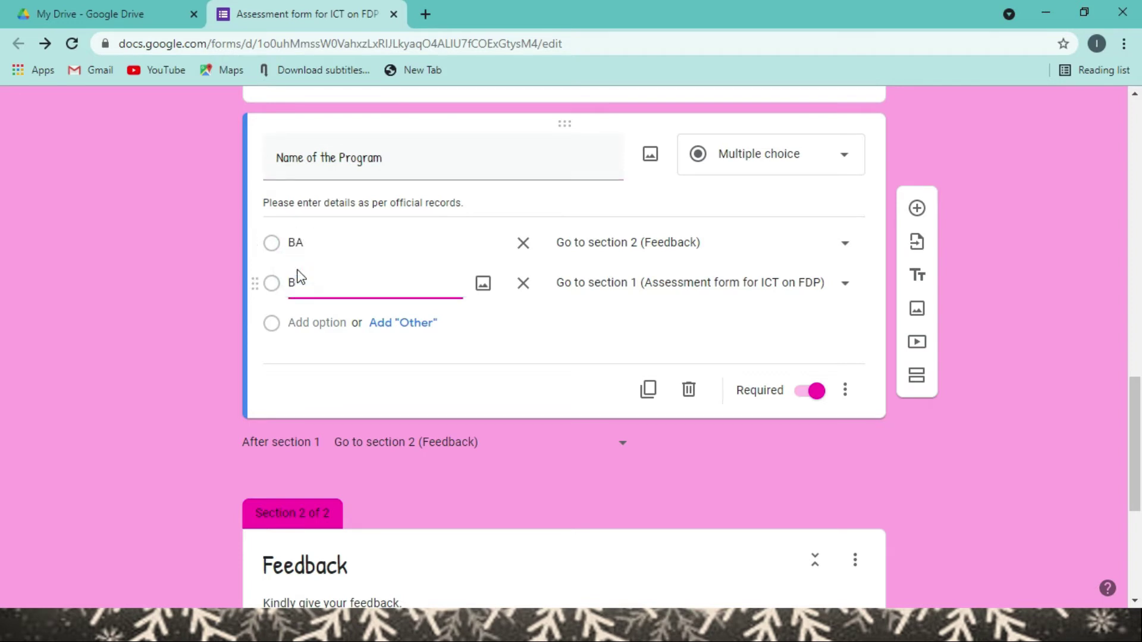
click(86, 386)
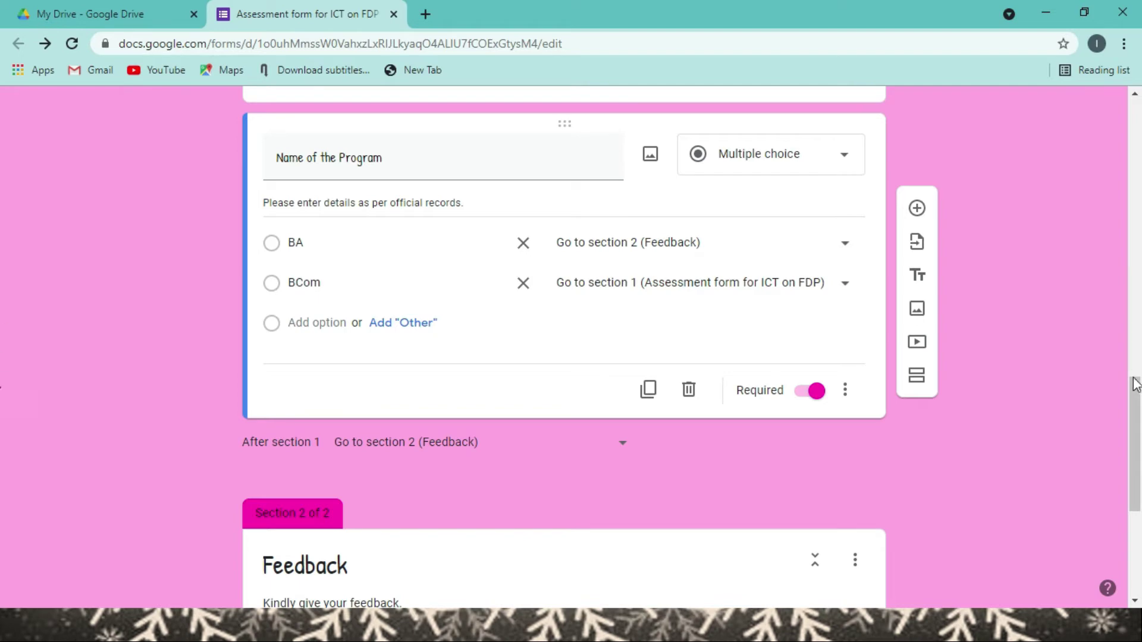
- Add a new section after section 1 and title it "Quiz"
drag(1137, 452, 1137, 485)
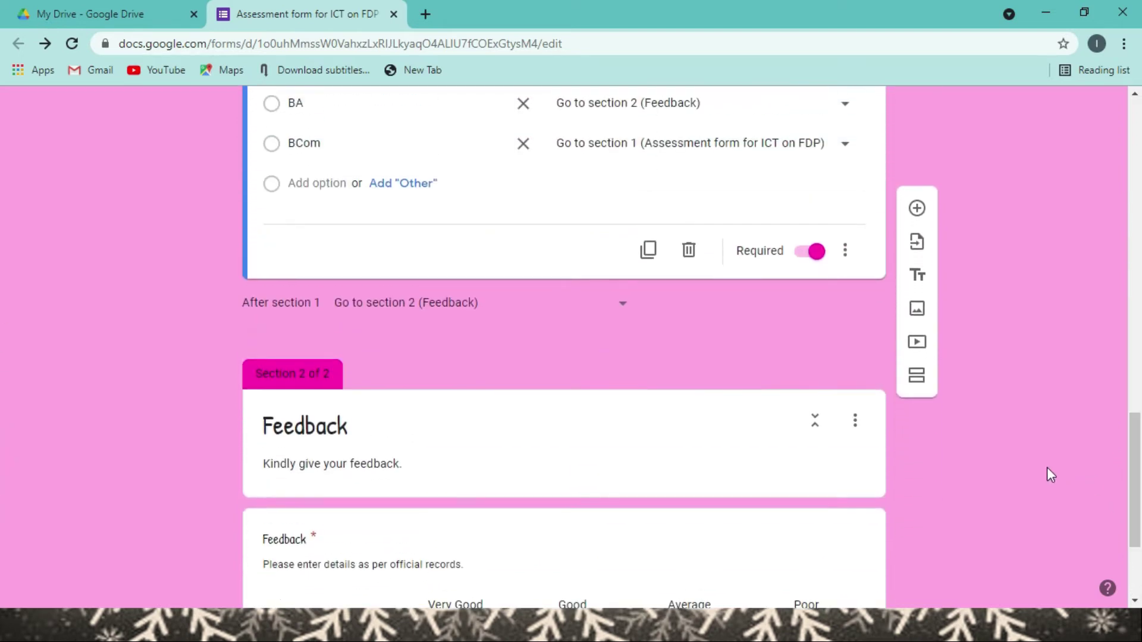
click(920, 378)
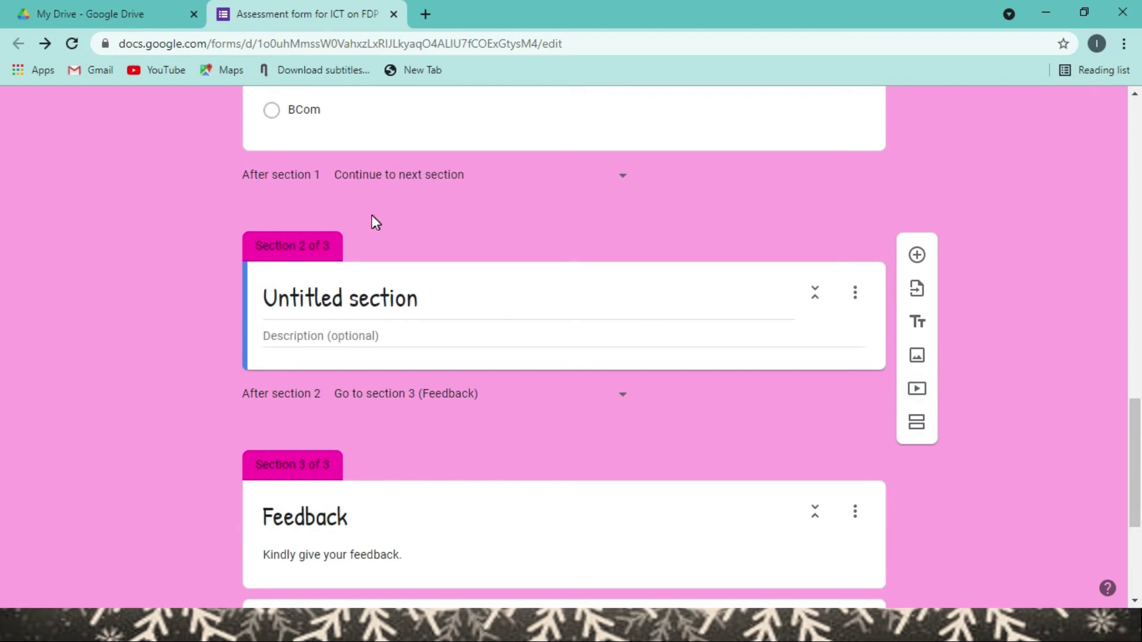
click(348, 307)
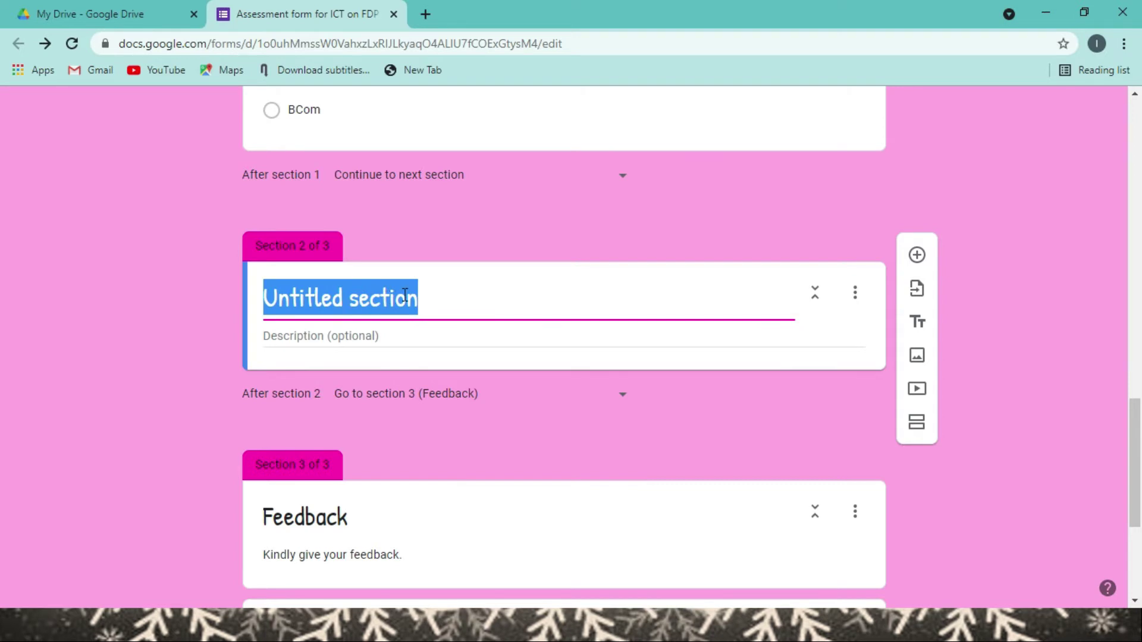
text(Quiz)
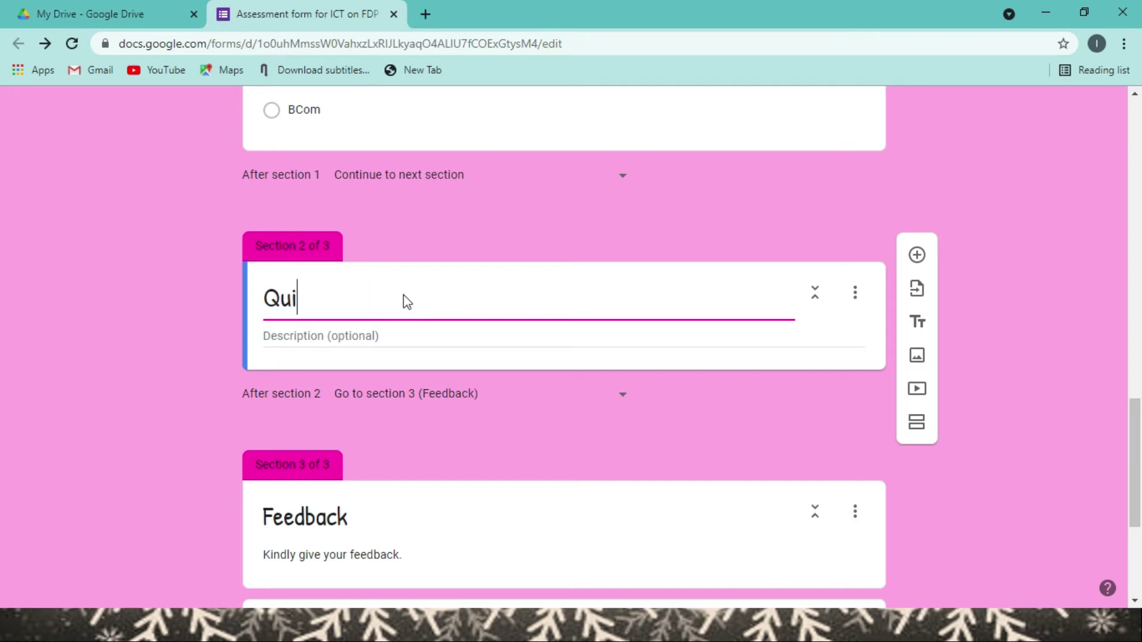
click(1005, 211)
- Route the BCom answer of the Name of the Program question to section 2 (Quiz)
drag(1133, 438, 1130, 391)
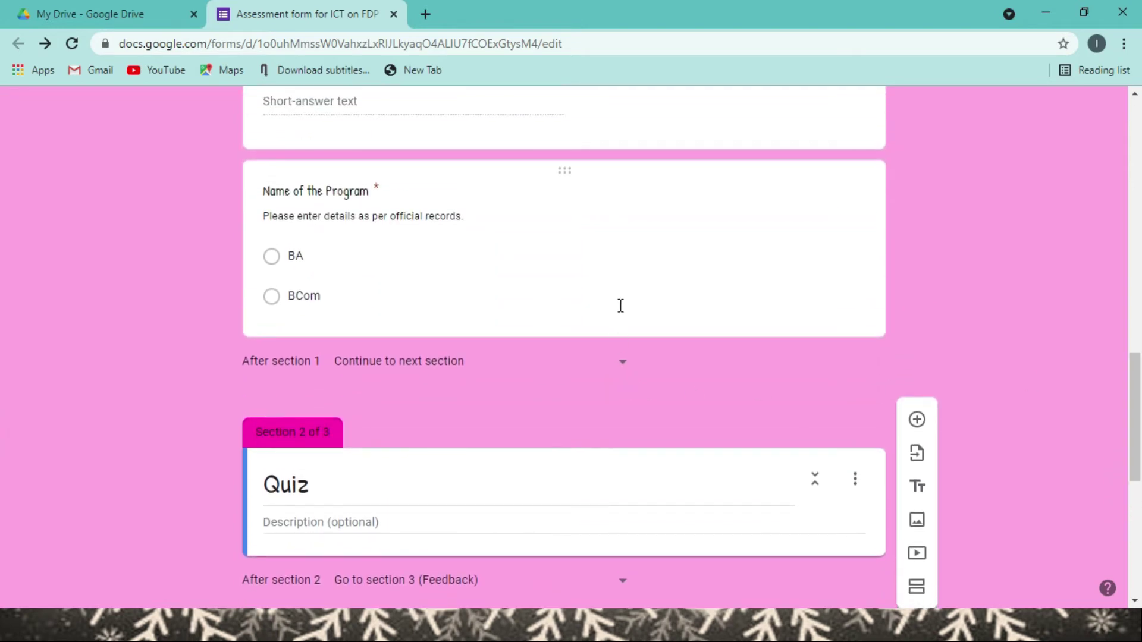
click(616, 306)
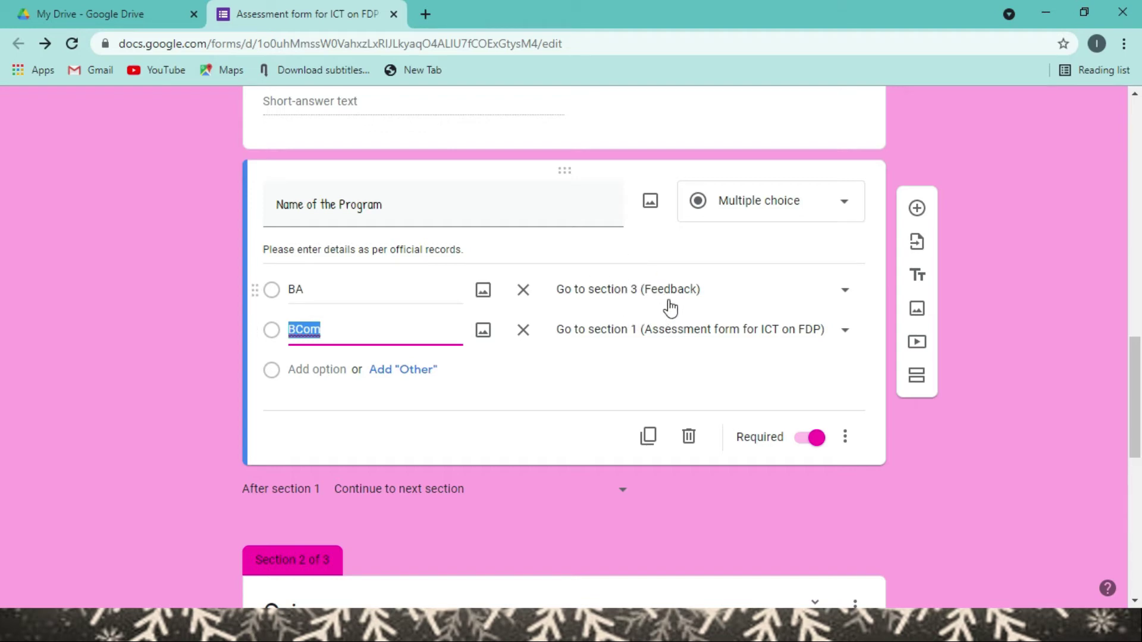
click(847, 339)
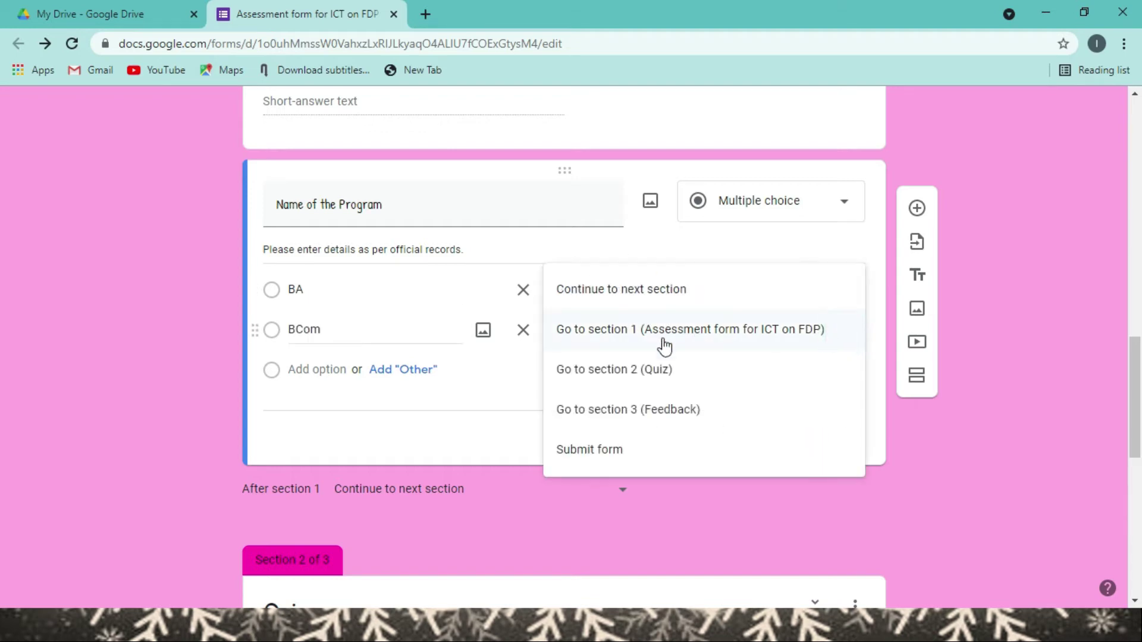
click(613, 384)
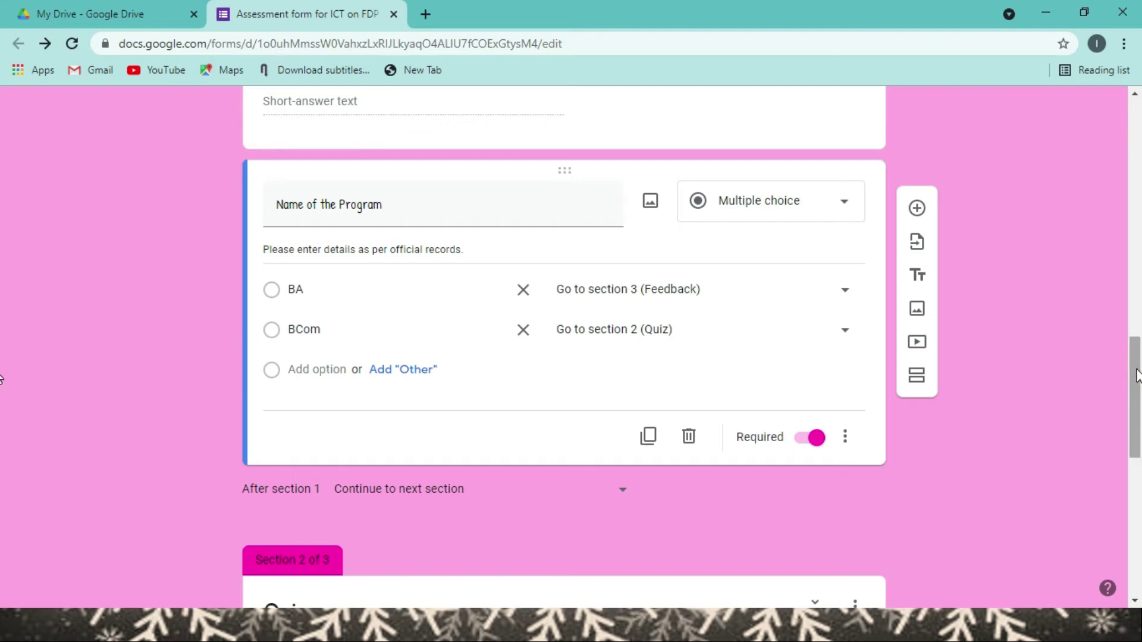
- Duplicate the Mobile number question and move the copy into the Quiz section
drag(1137, 376, 1137, 462)
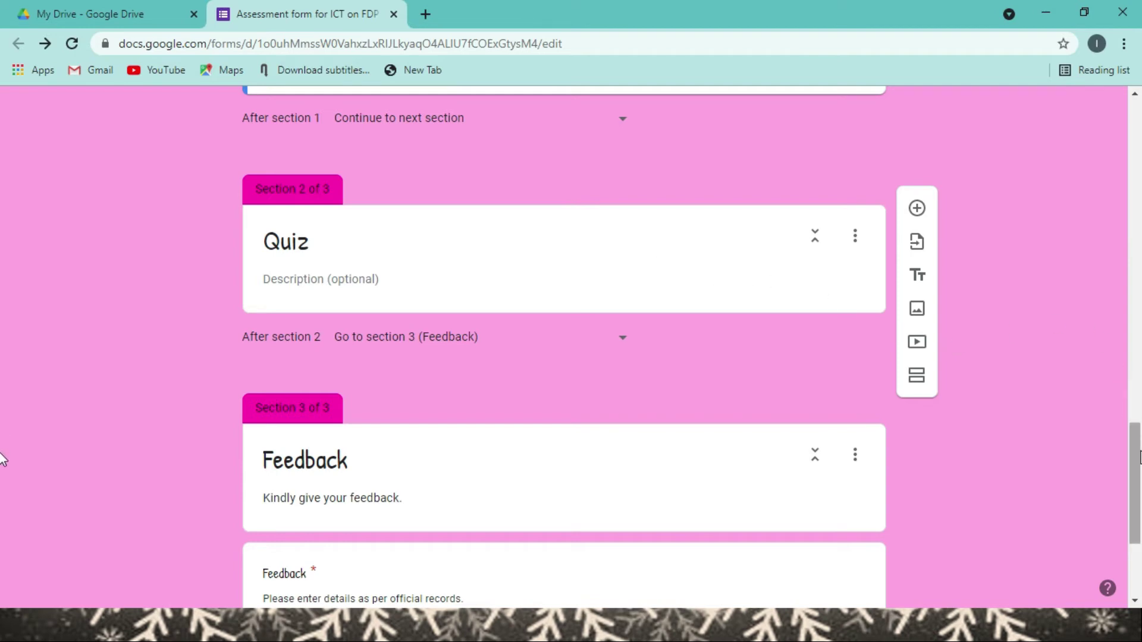
drag(1123, 447, 1112, 332)
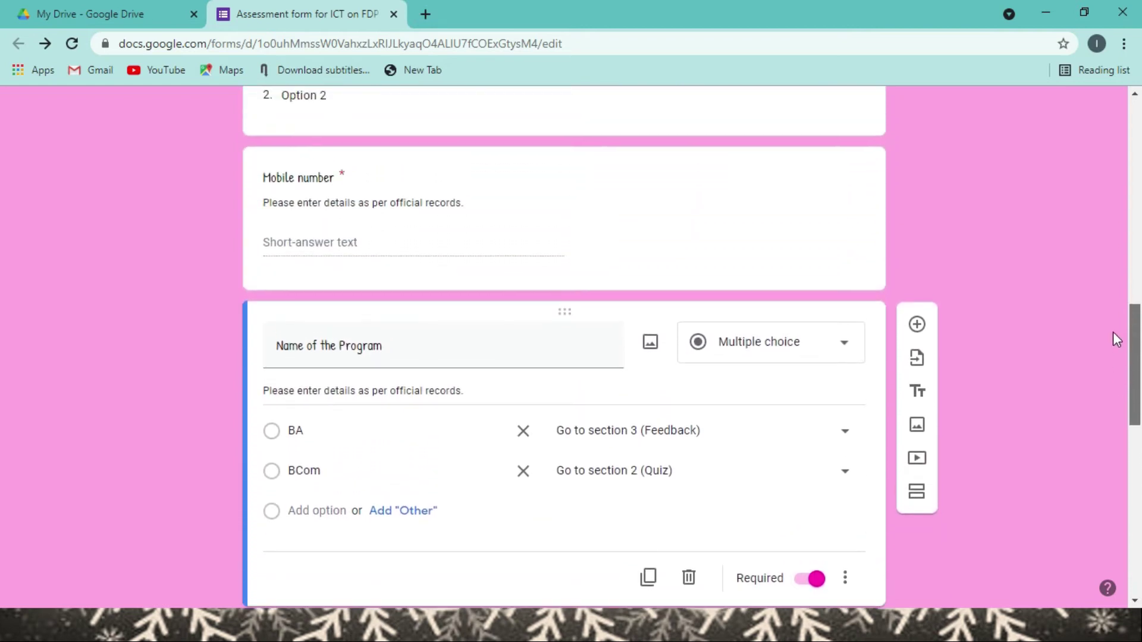
click(705, 241)
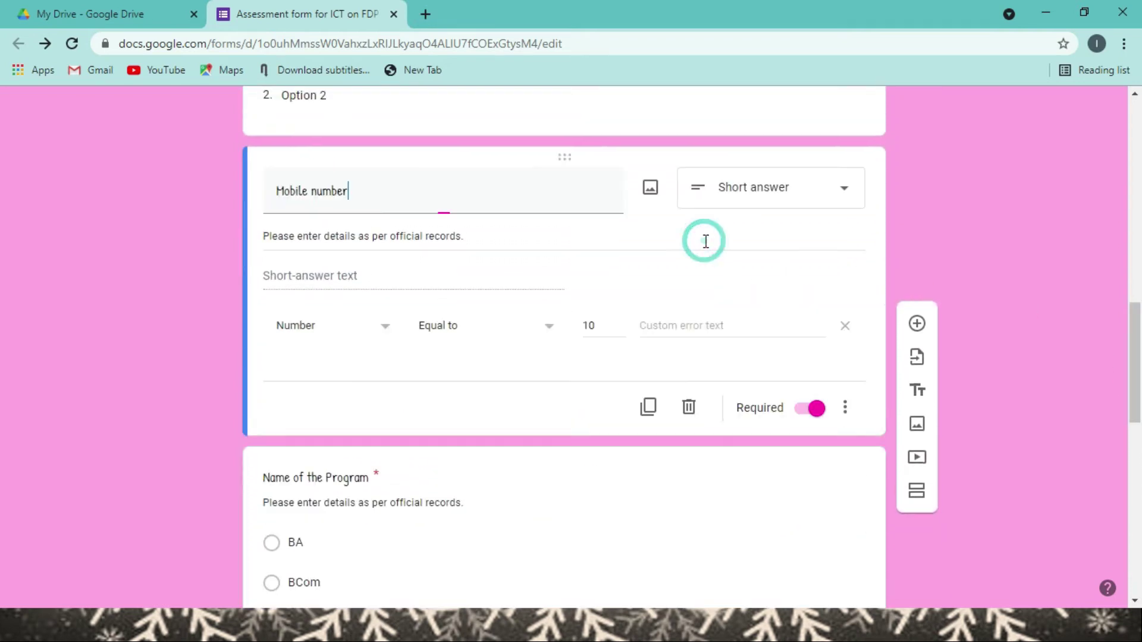
click(648, 407)
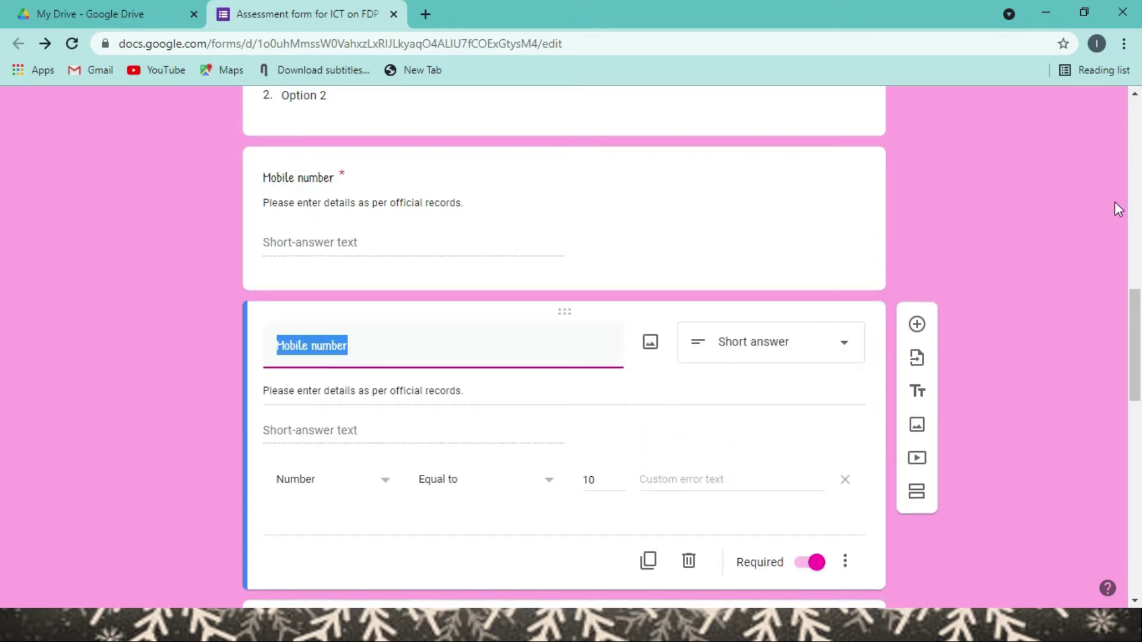
click(1061, 286)
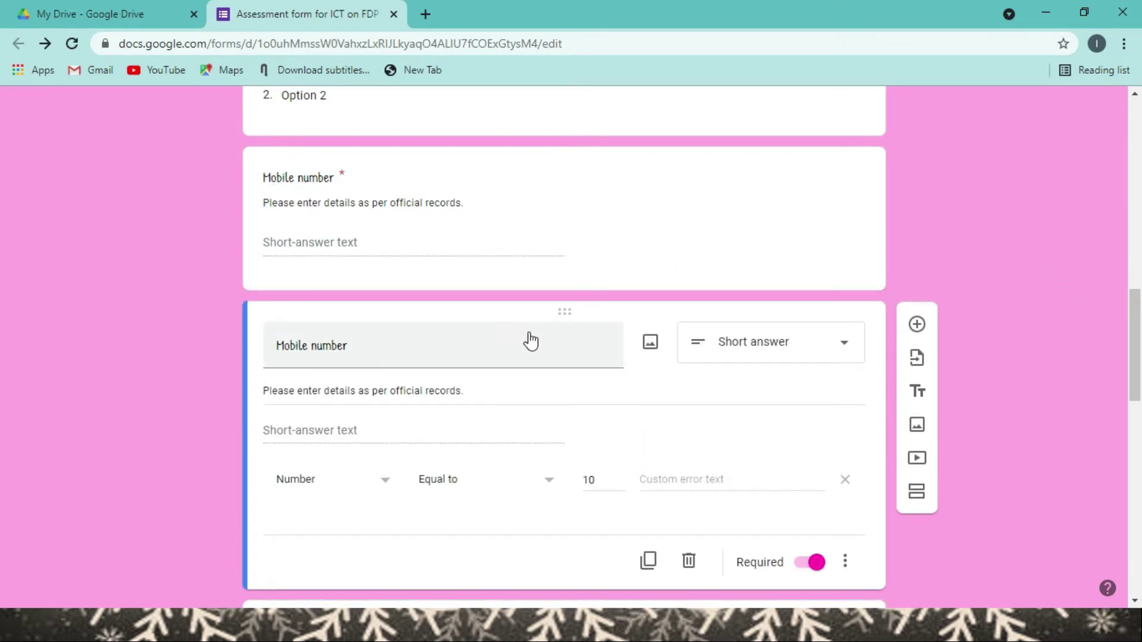
click(692, 158)
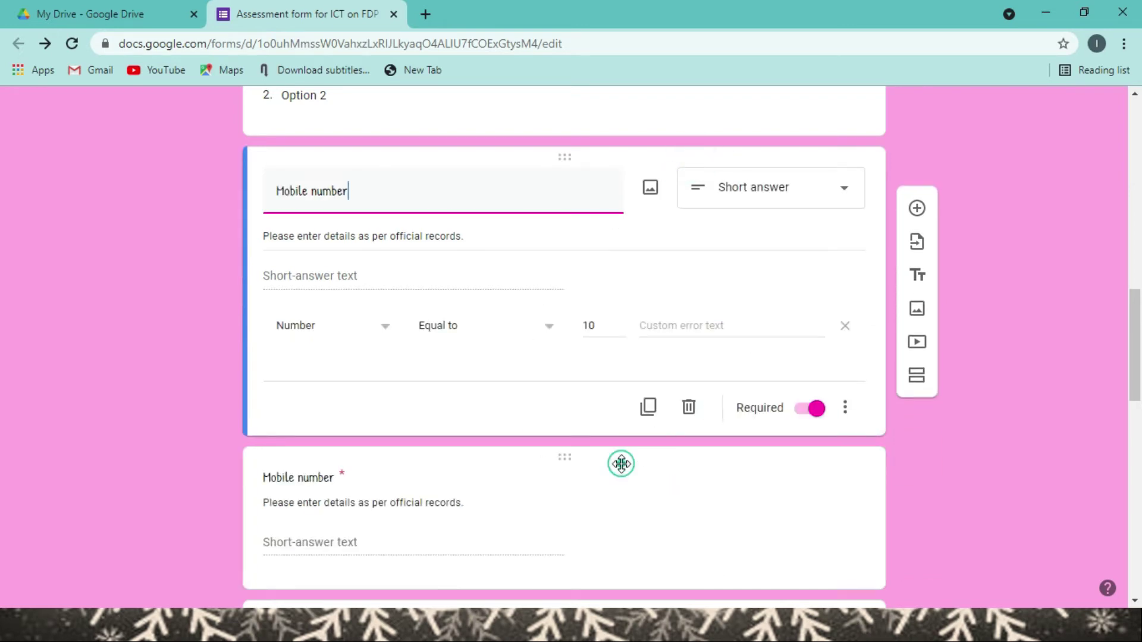
drag(621, 464, 612, 413)
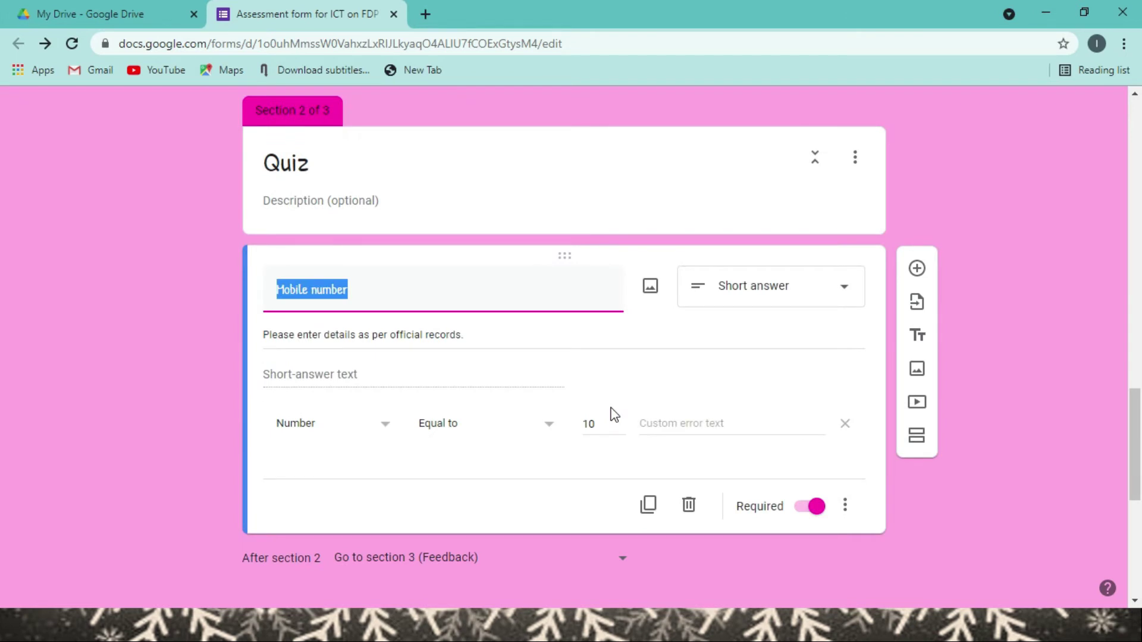
click(1079, 295)
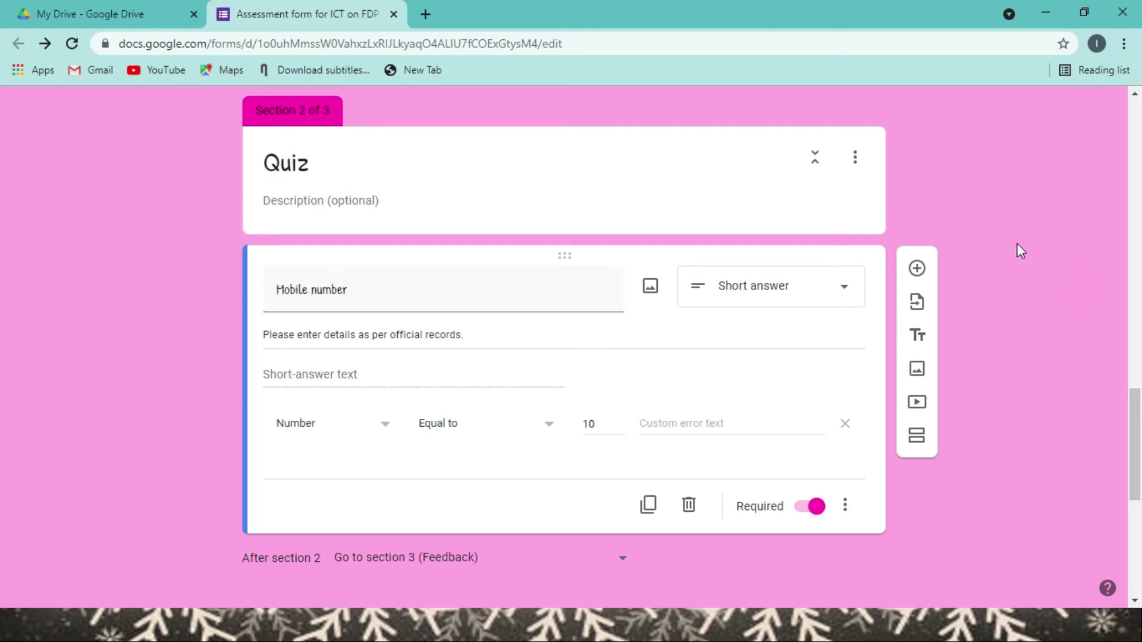
- Add a blank multiple choice question below Mobile number in the Quiz section and duplicate it
click(917, 270)
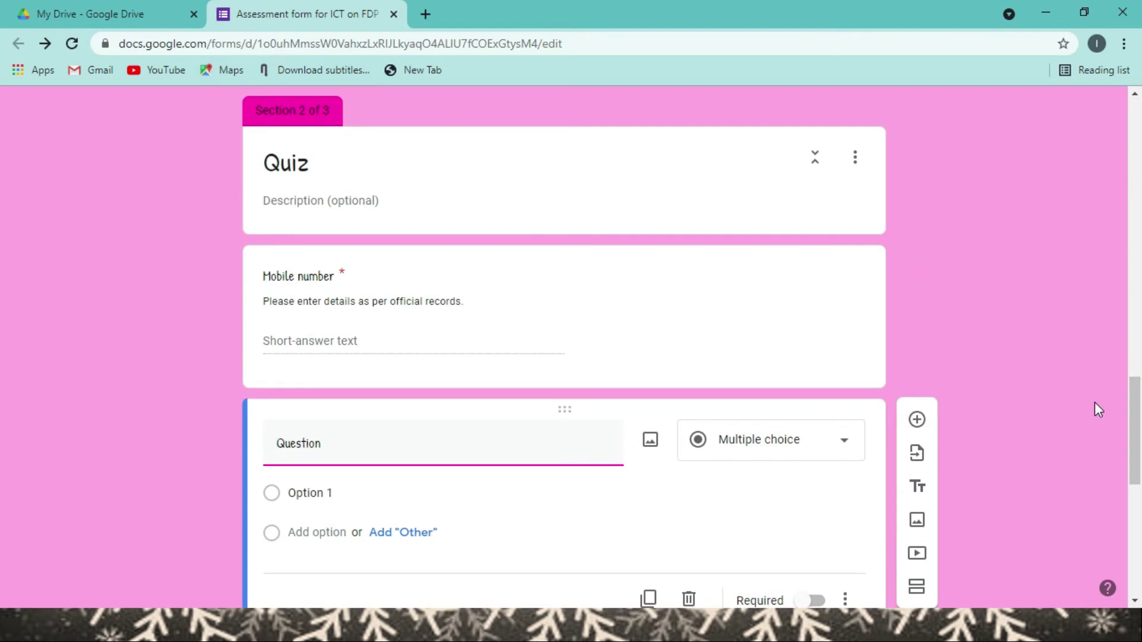
drag(1126, 435, 1139, 467)
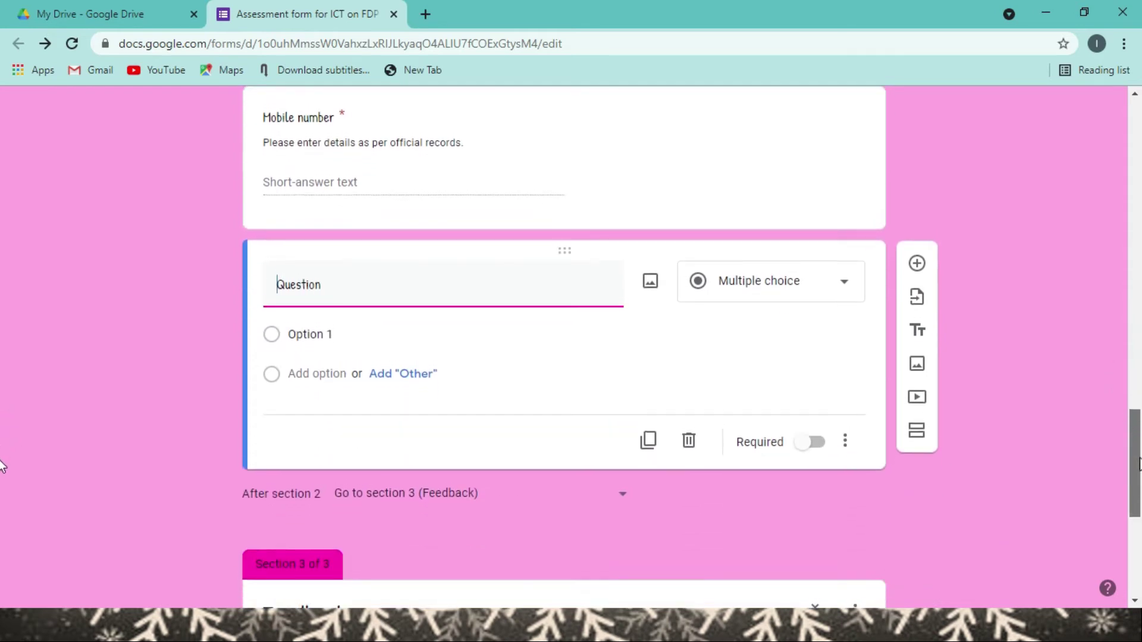
click(648, 450)
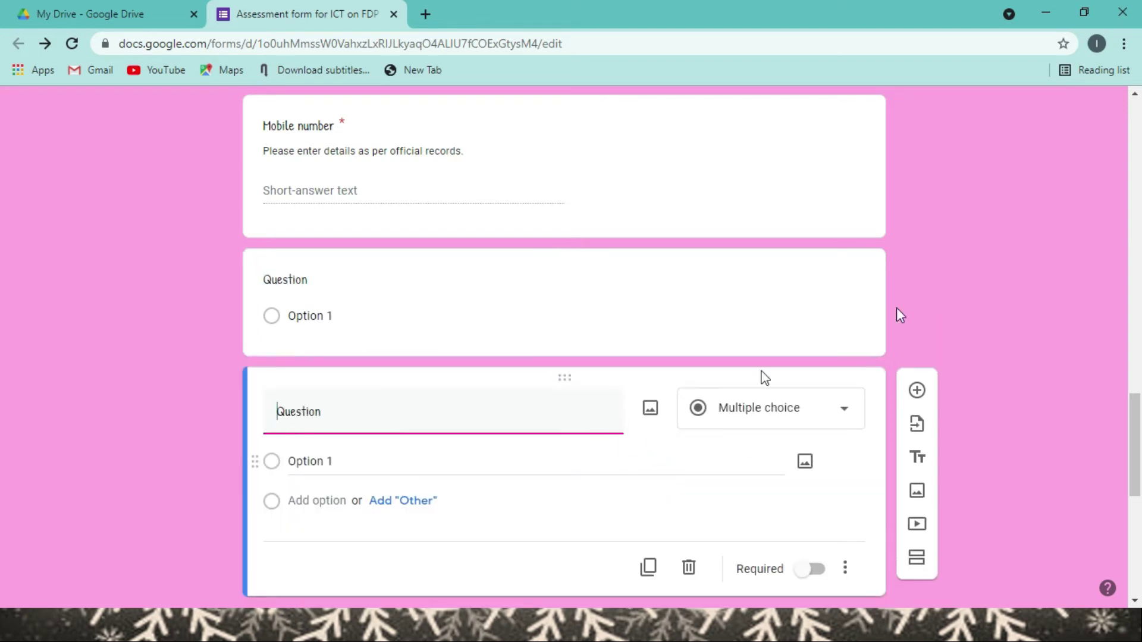
scroll(6, 470, up, 3)
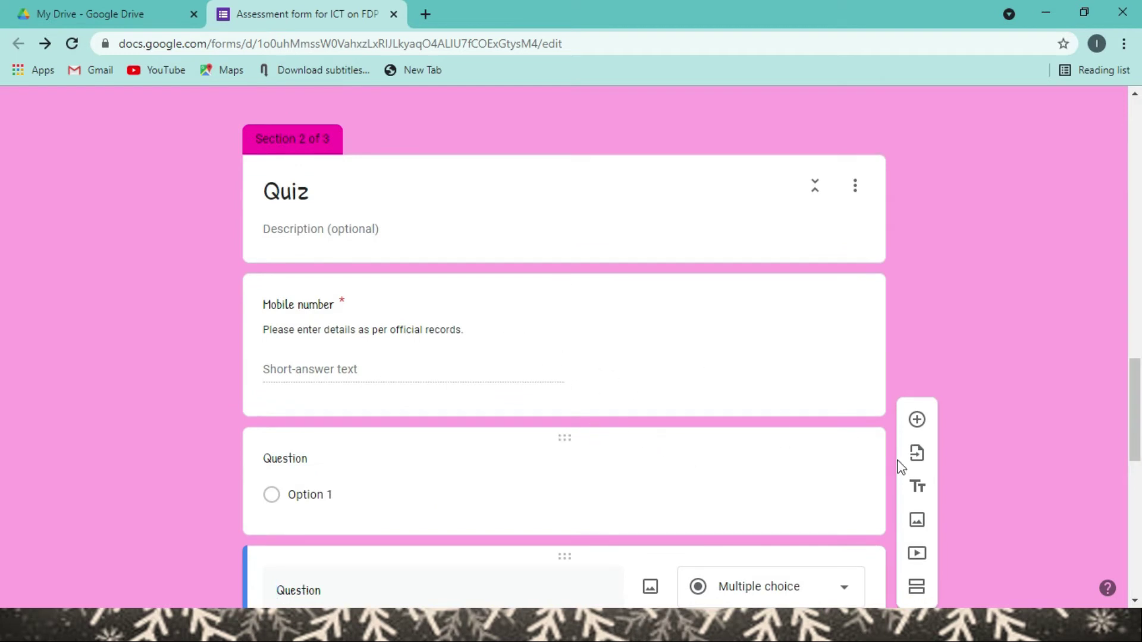
- Remove the description from the Mobile number question in the Quiz section
click(530, 327)
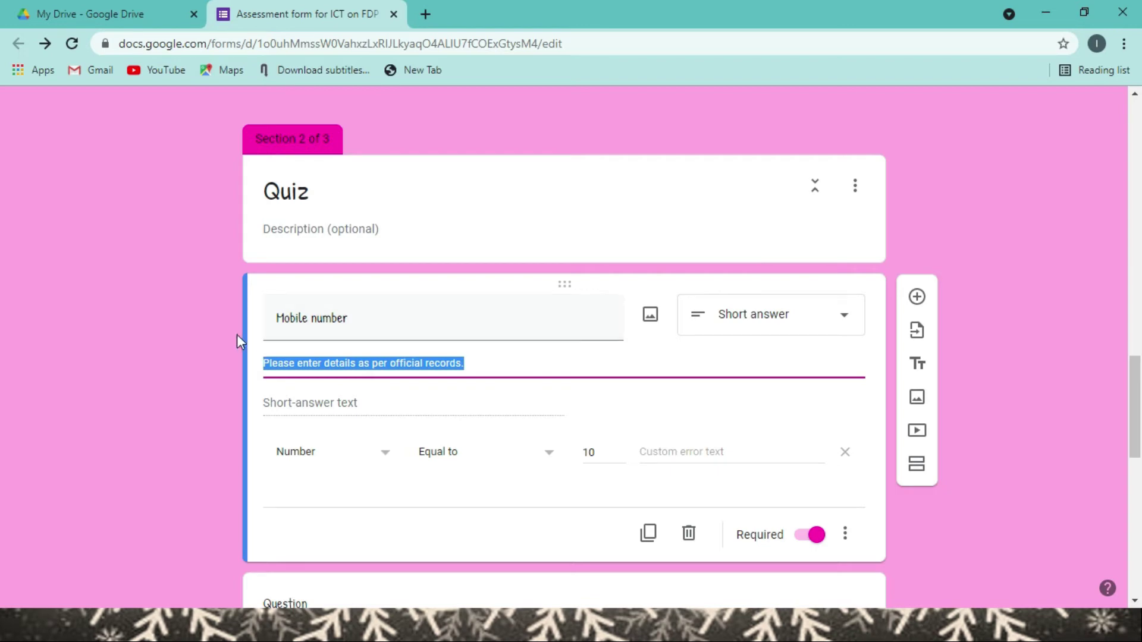
drag(284, 319, 386, 329)
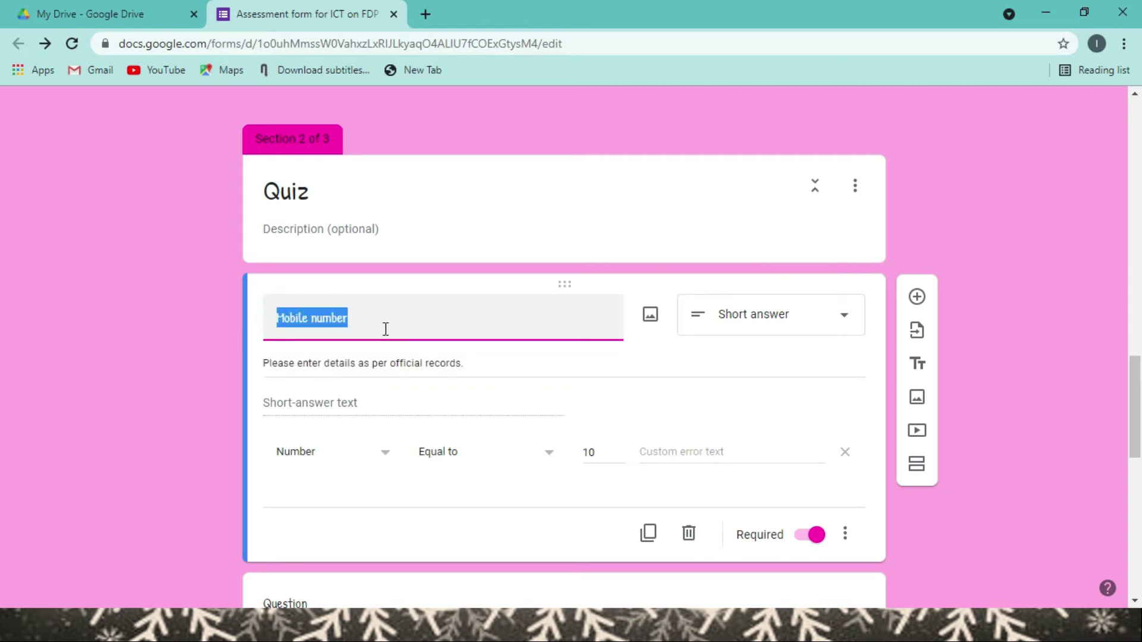
click(500, 377)
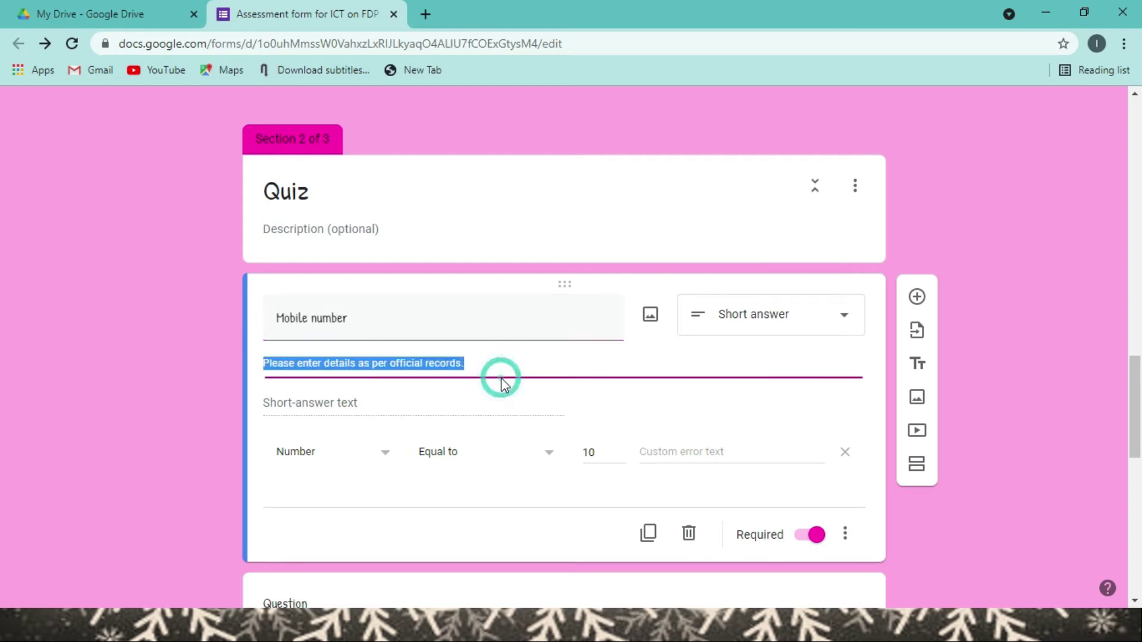
click(845, 534)
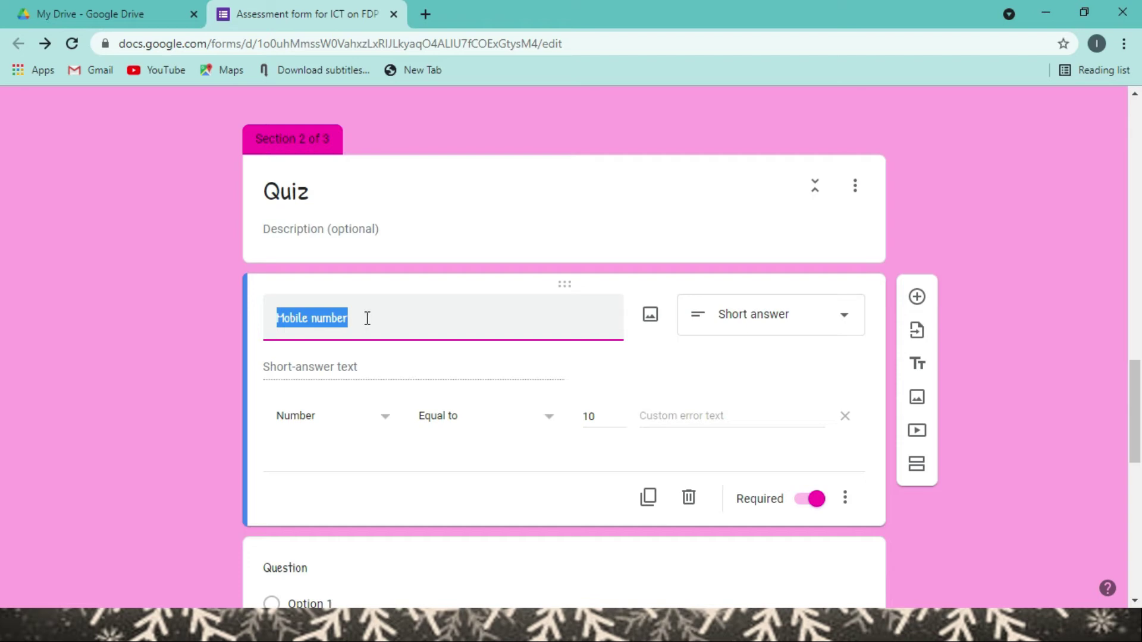
- Retitle the Quiz section's Mobile number question as "What is the default font style of MS word 2007?"
text(W)
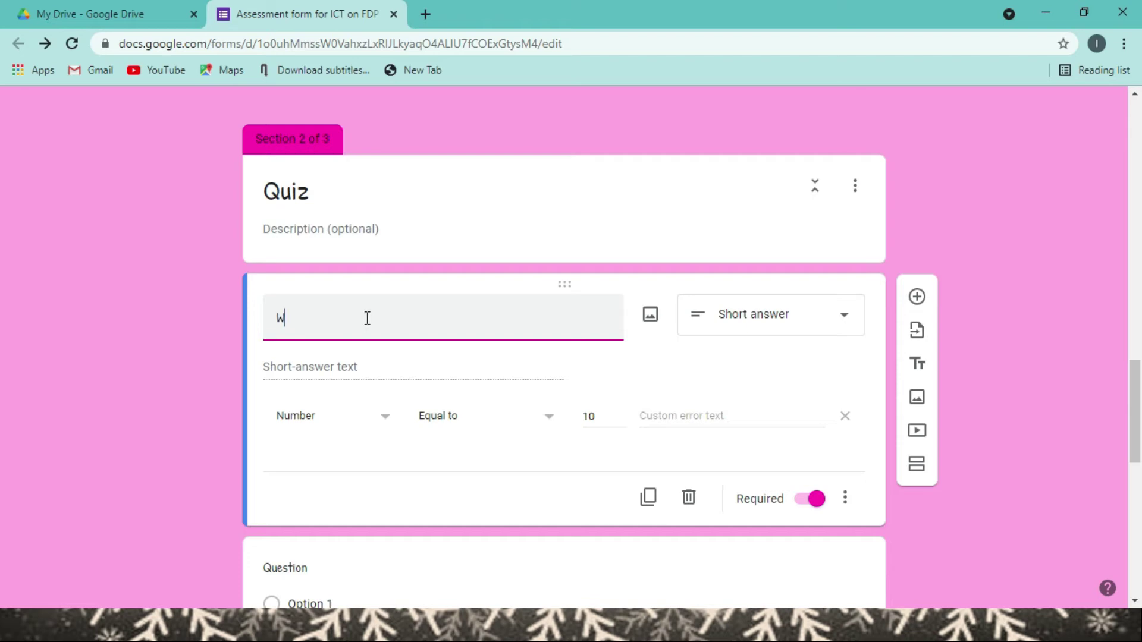
text(hat is the default font style of )
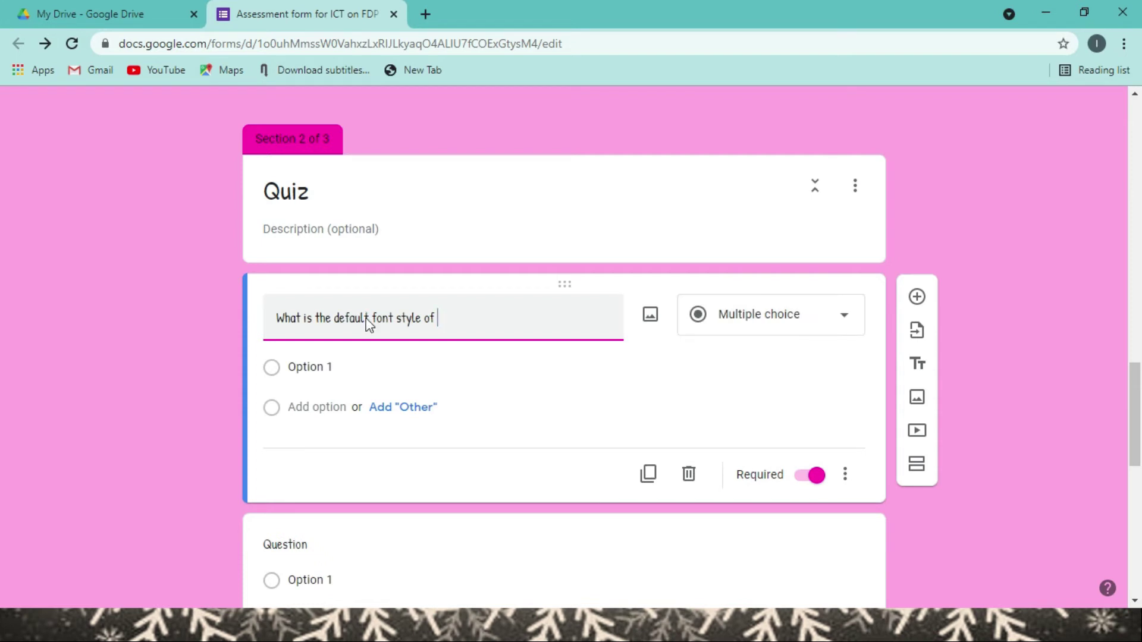
text(MS word 2007?)
click(331, 368)
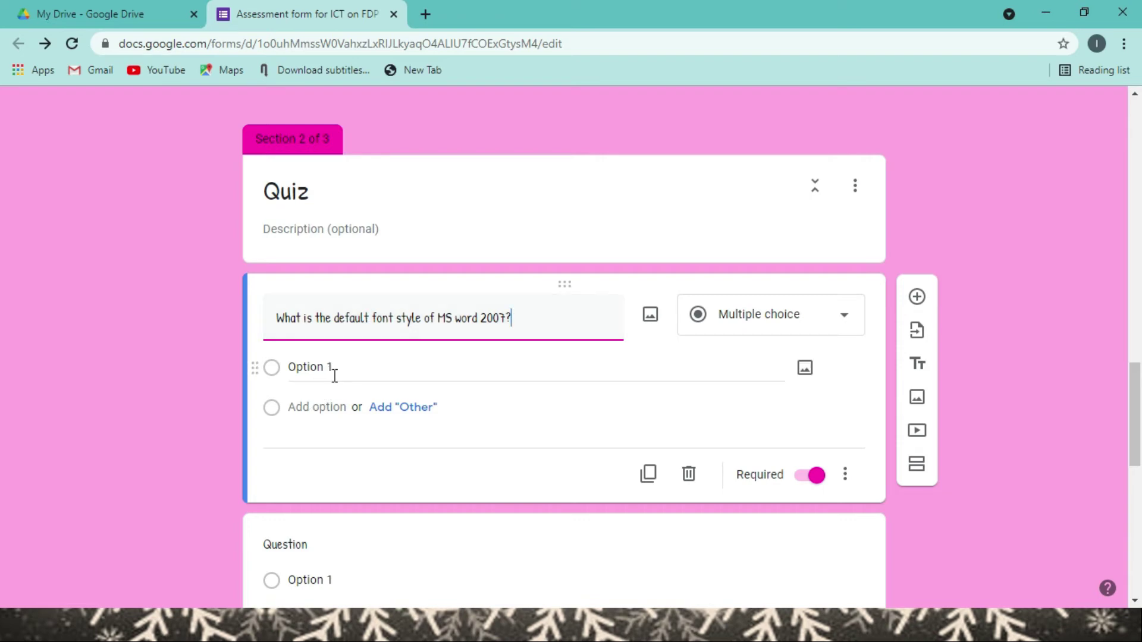
- Enter "Ariel" and "Times New Roman" as the first two options of the MS word 2007 font question
click(334, 368)
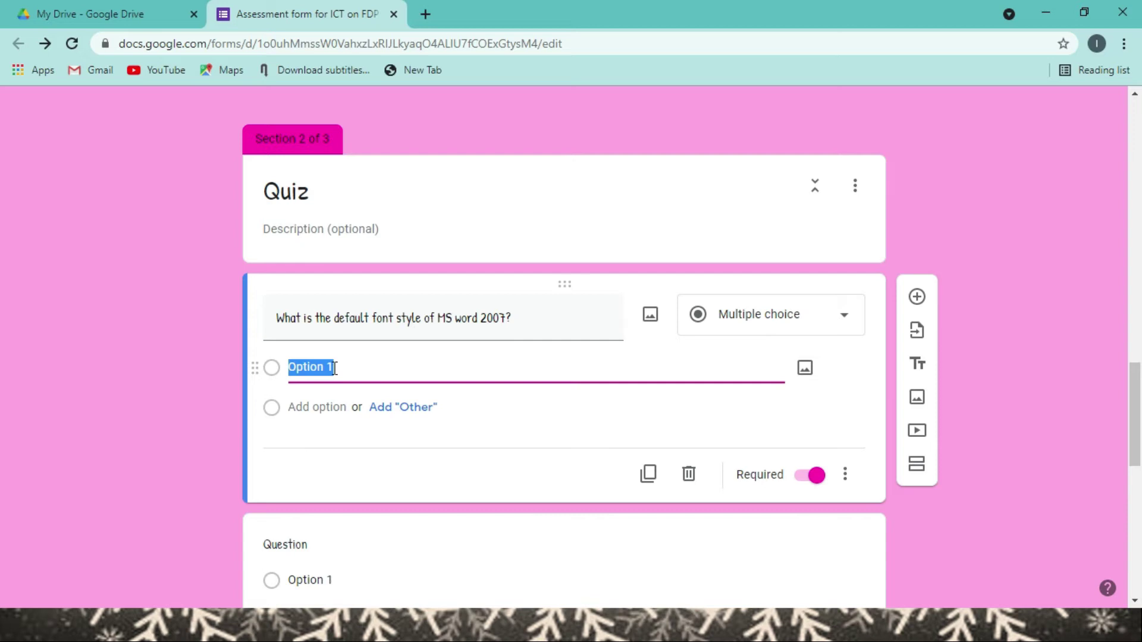
text(Ariel)
click(337, 437)
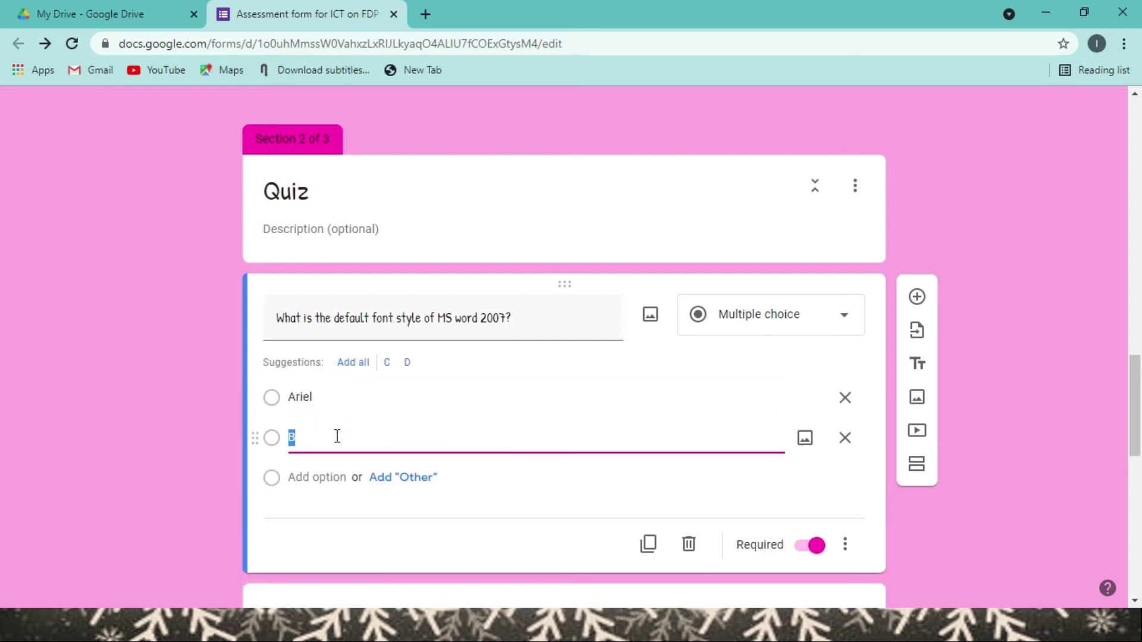
text(Tij)
key(BackSpace)
text(mes Nwe Roman)
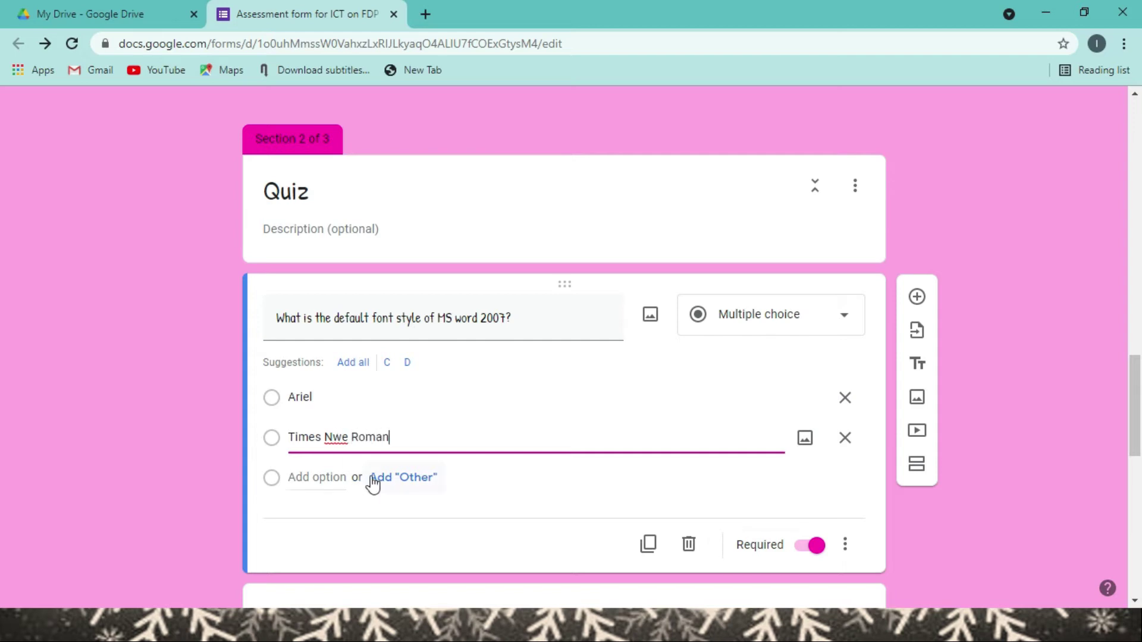
click(341, 438)
key(BackSpace)
key(Return)
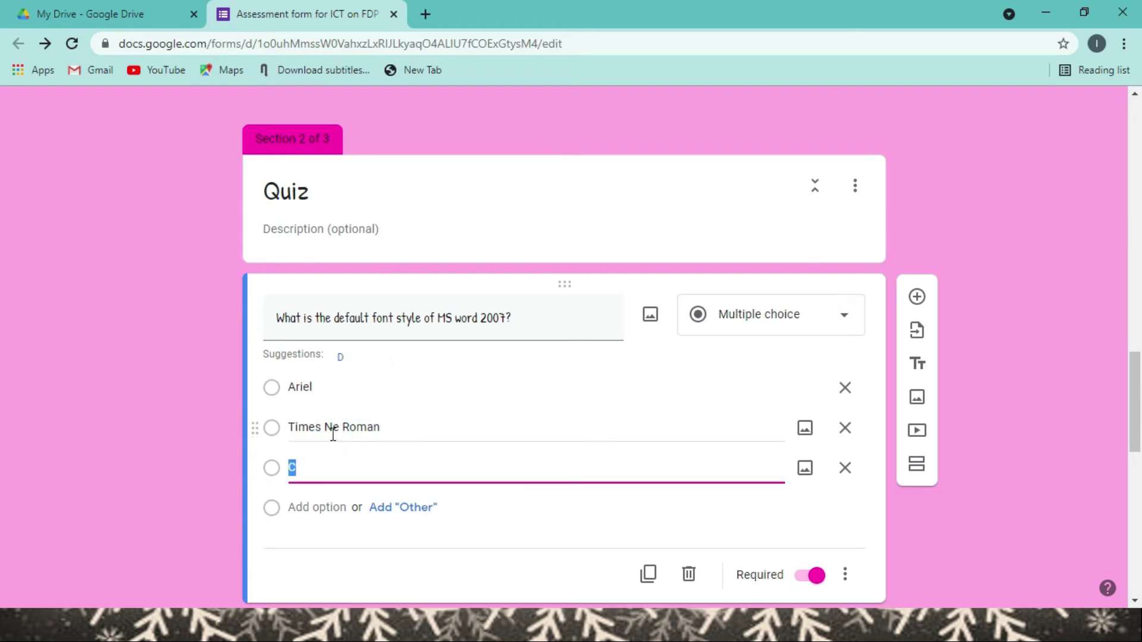
click(342, 428)
click(342, 428)
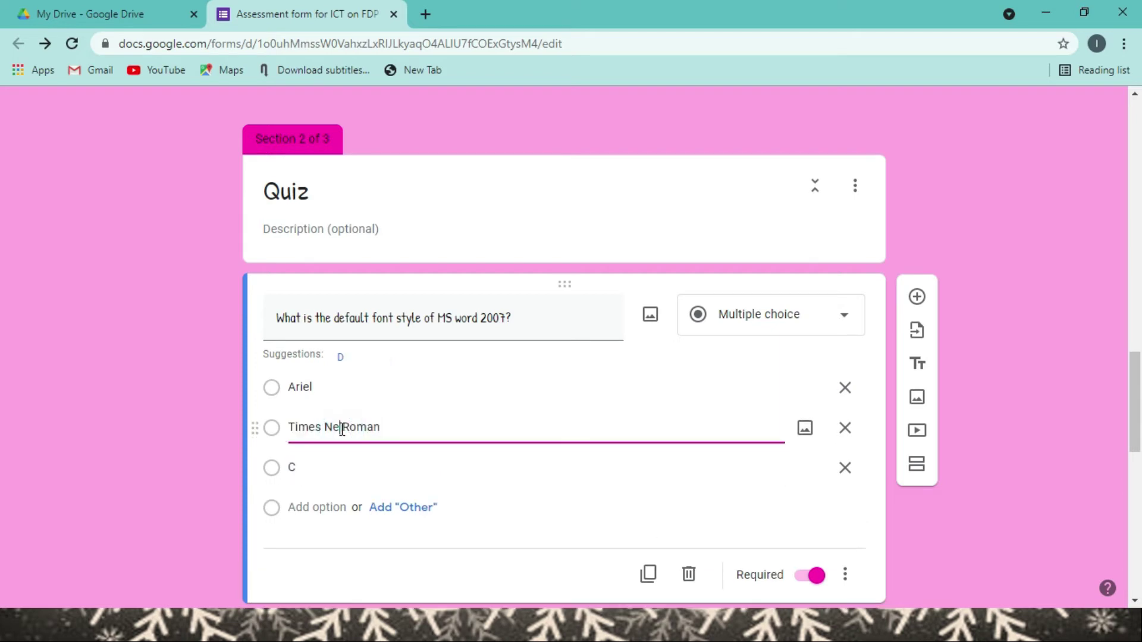
text(w)
- Add "Calibre" and "None of these" as the third and fourth options of the font question
click(316, 468)
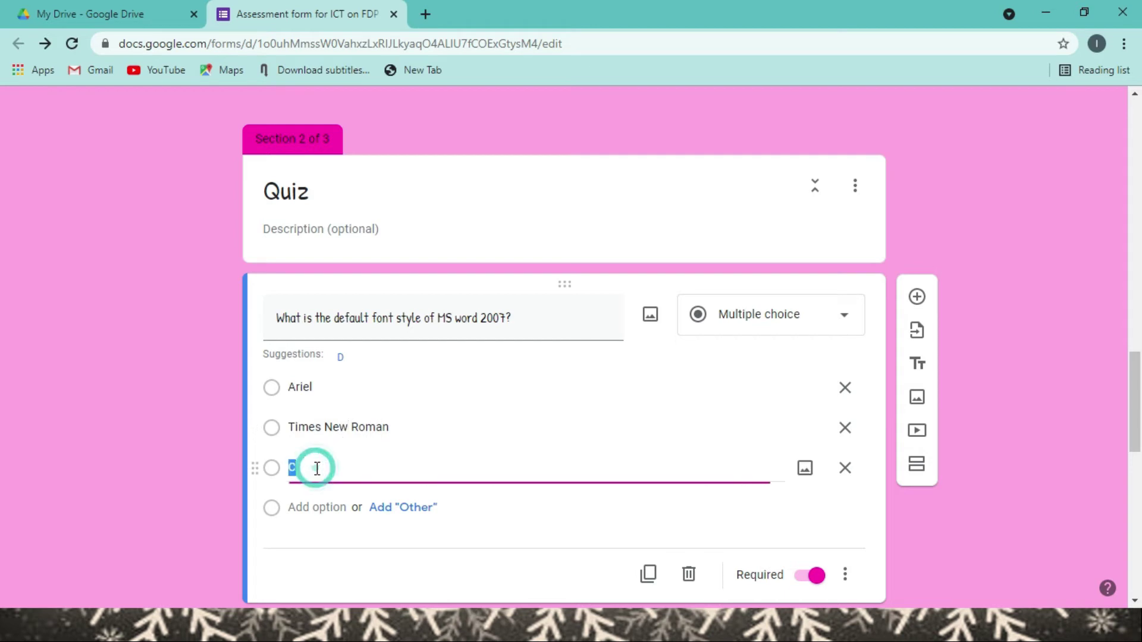
text(Calibre)
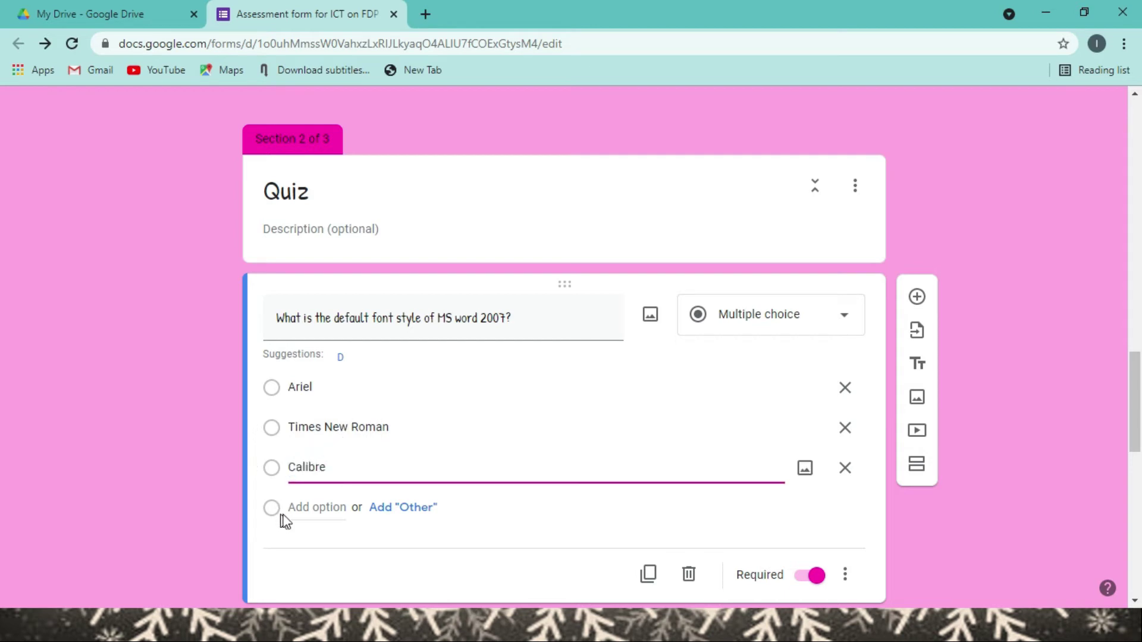
click(332, 507)
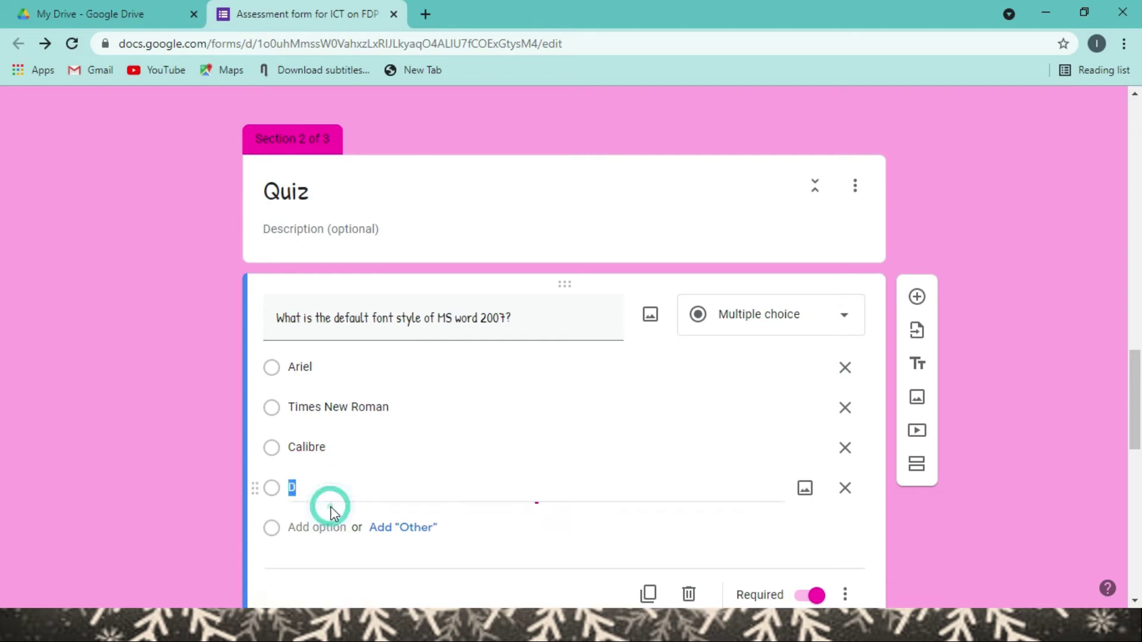
text(N)
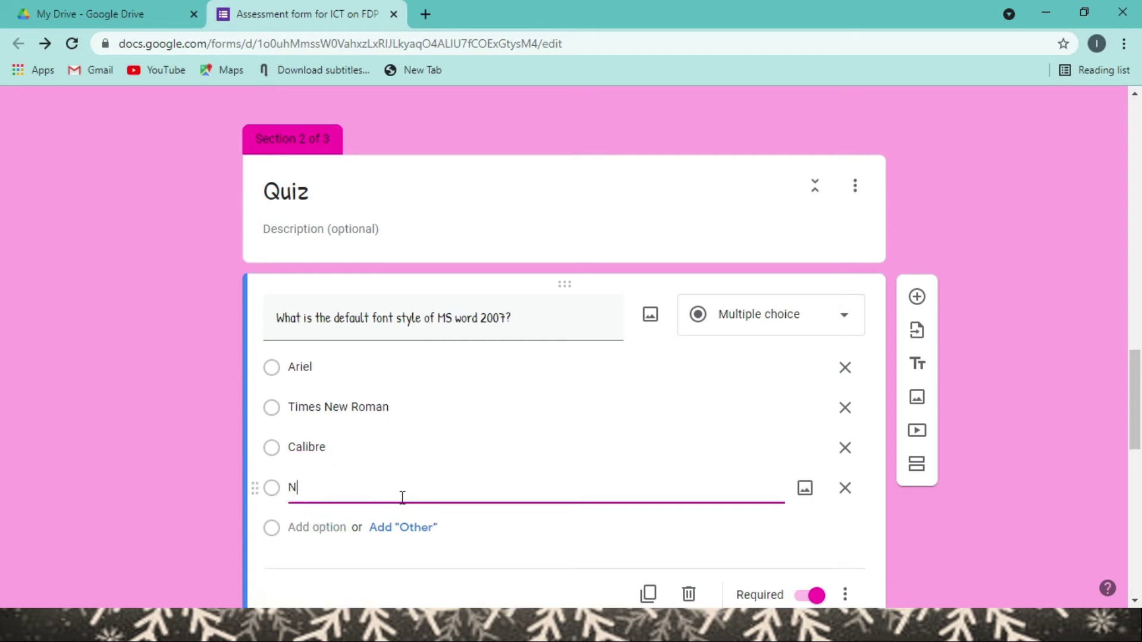
text(one of these)
- Make the form a quiz in its settings and release marks later, after manual review
scroll(2, 419, down, 2)
scroll(2, 423, down, 4)
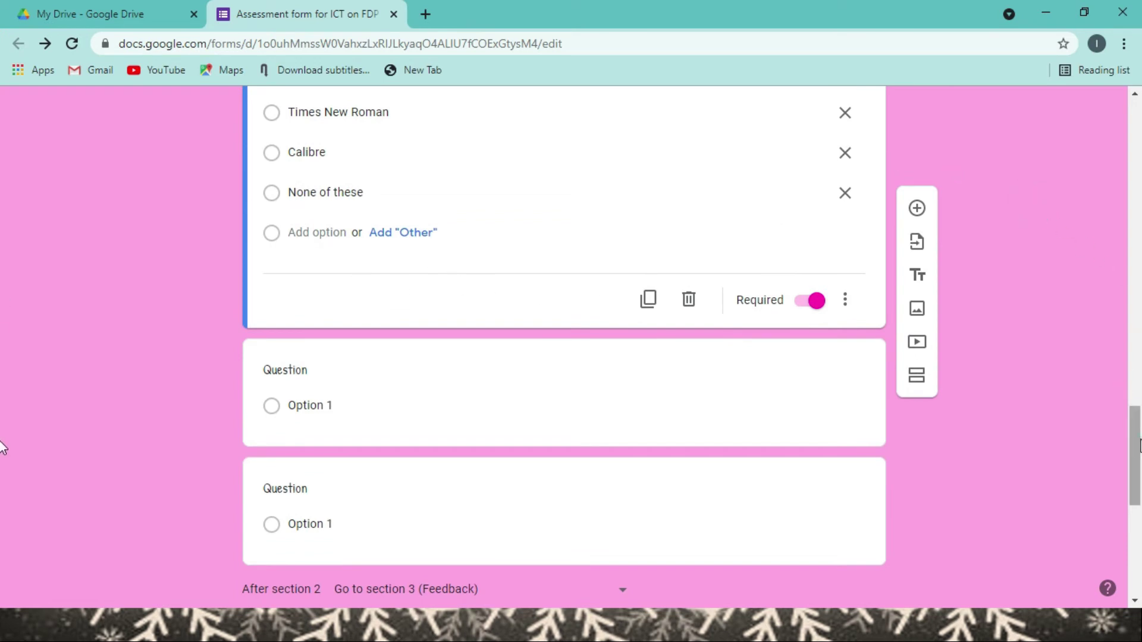
scroll(3, 410, up, 4)
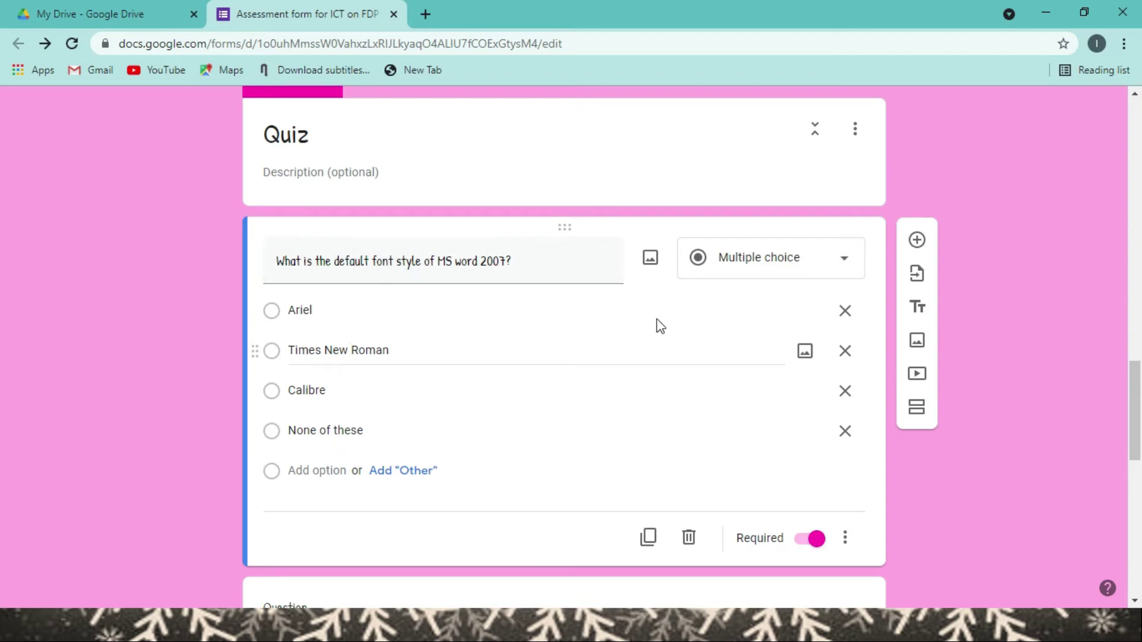
drag(1136, 387, 1137, 137)
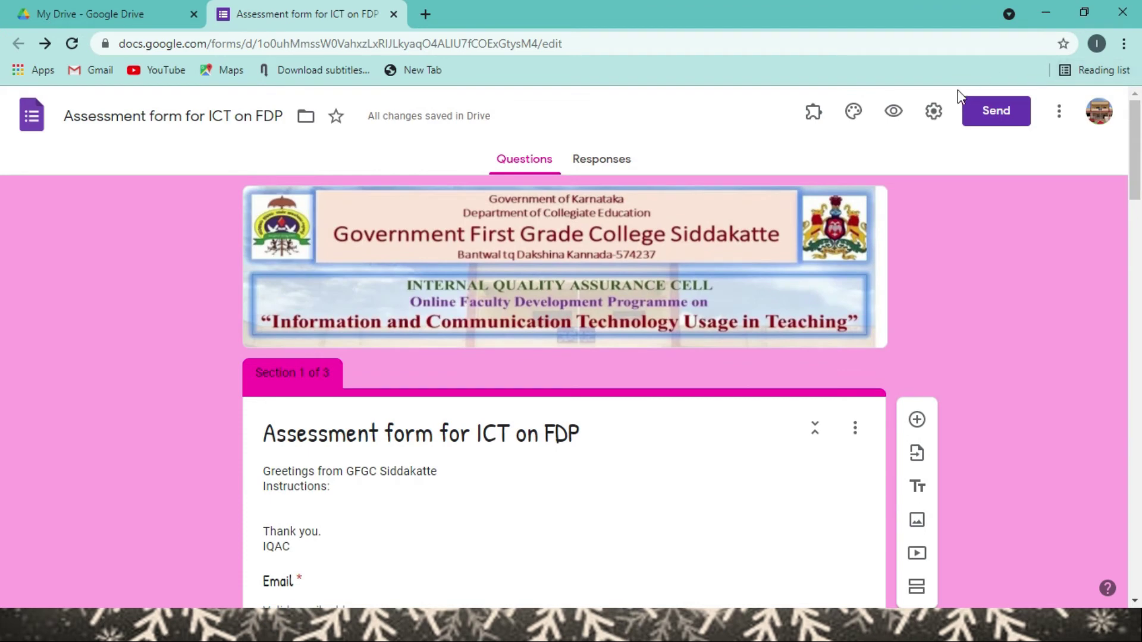
click(934, 113)
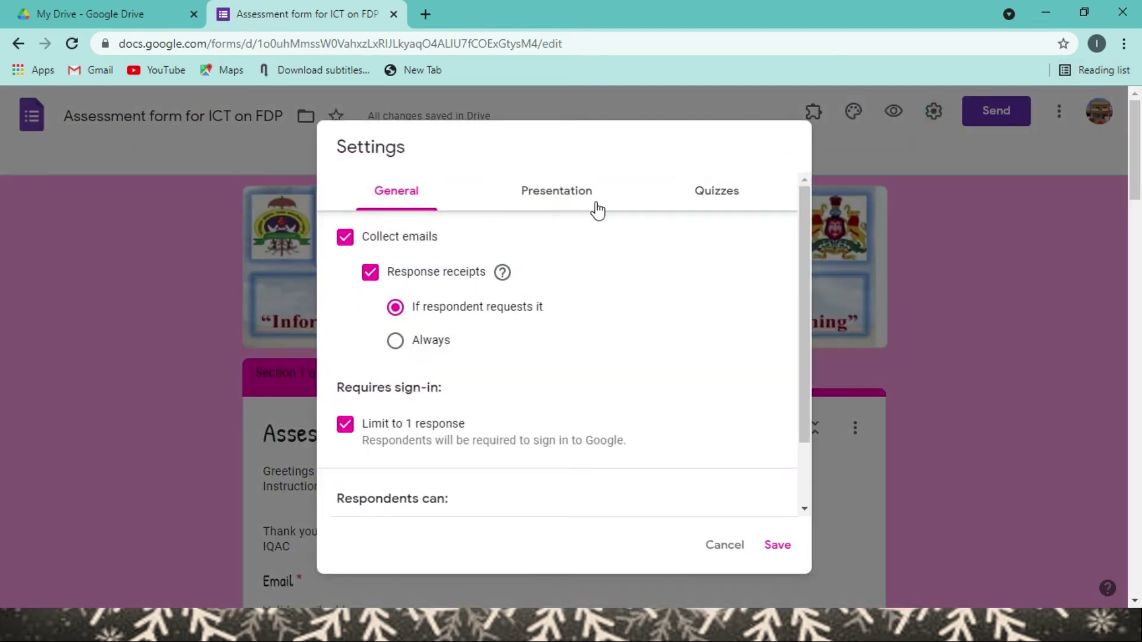
click(731, 191)
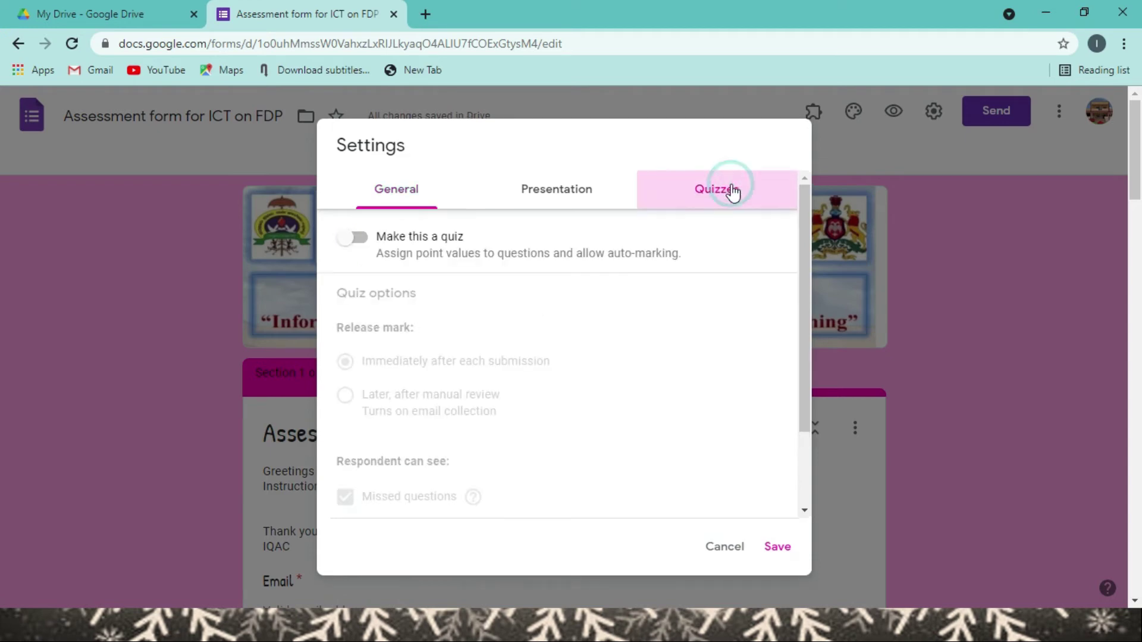
click(357, 238)
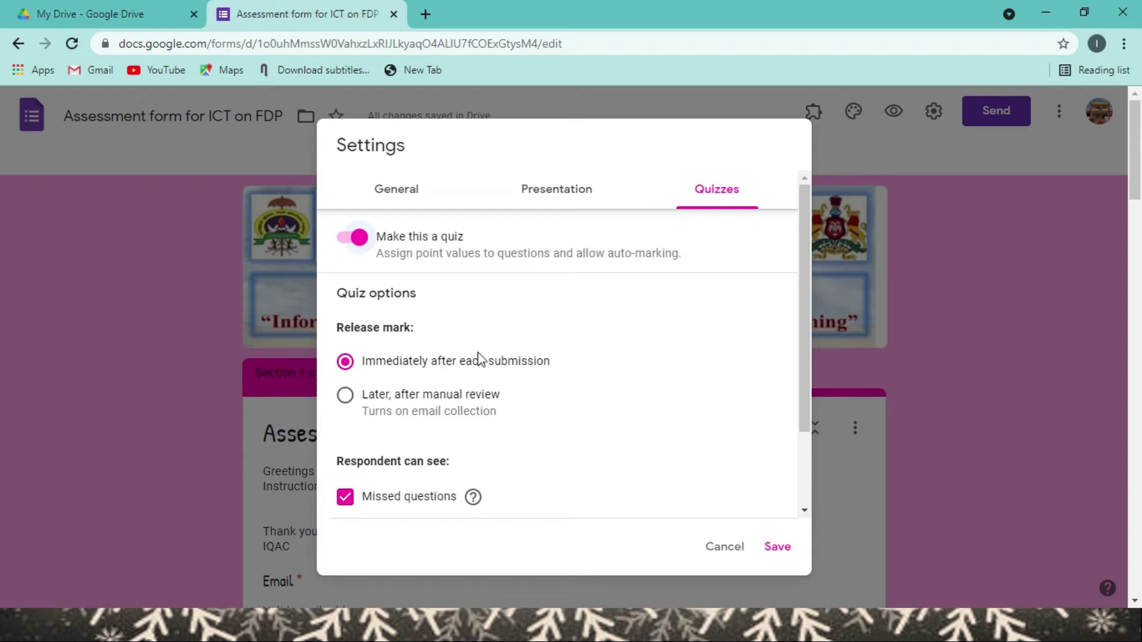
click(346, 397)
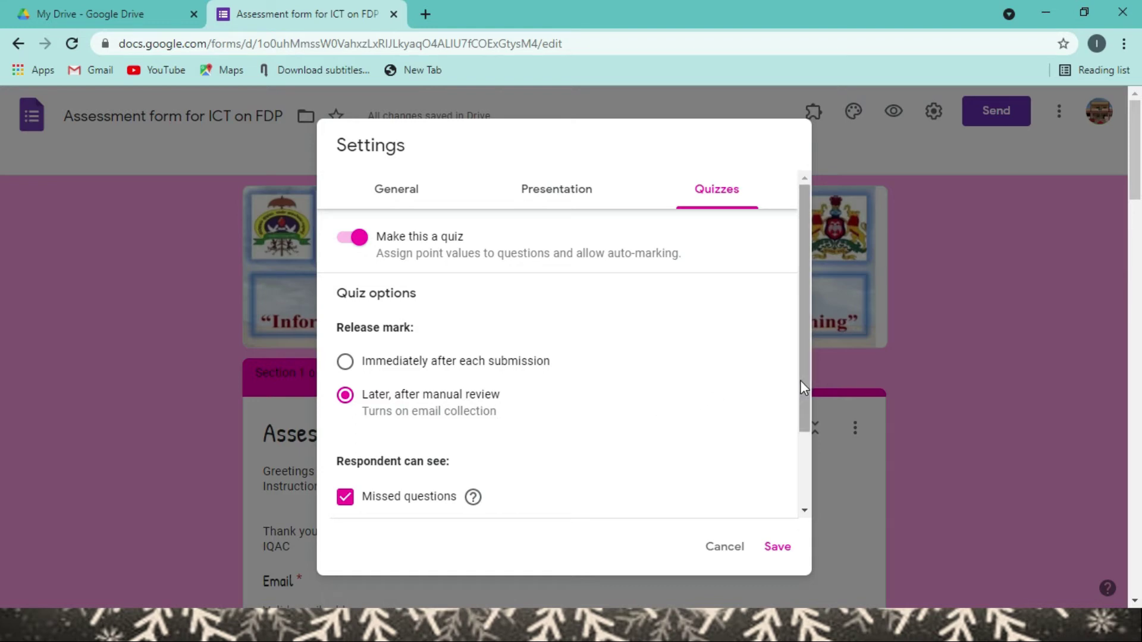
- Keep missed questions, correct answers and point values visible to respondents, and save the quiz settings
drag(800, 380, 804, 473)
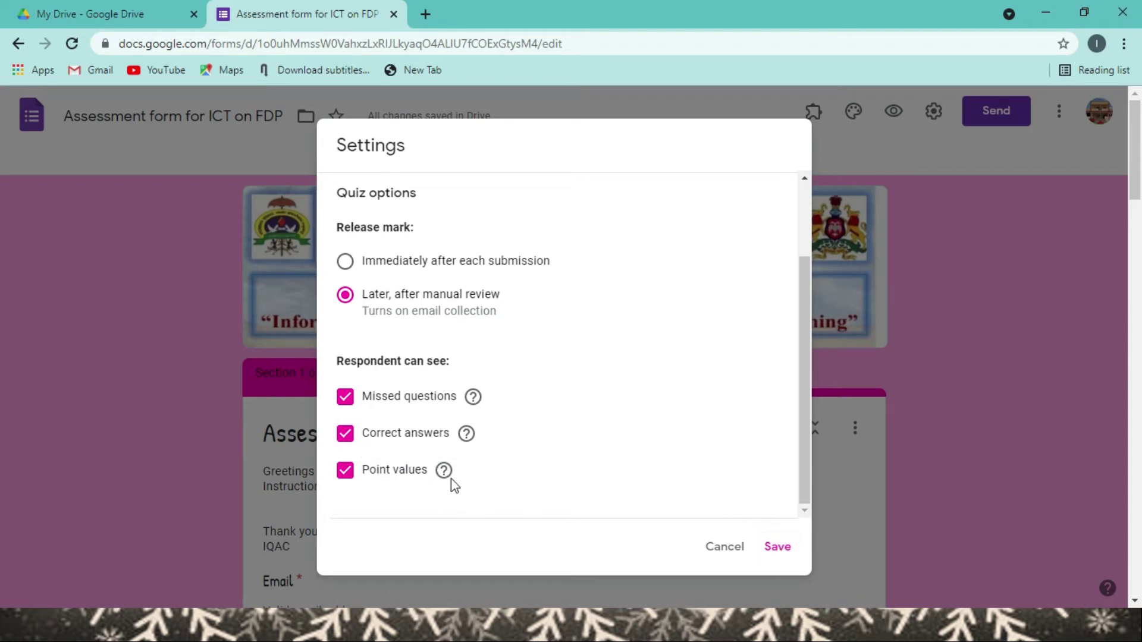
click(346, 438)
click(346, 438)
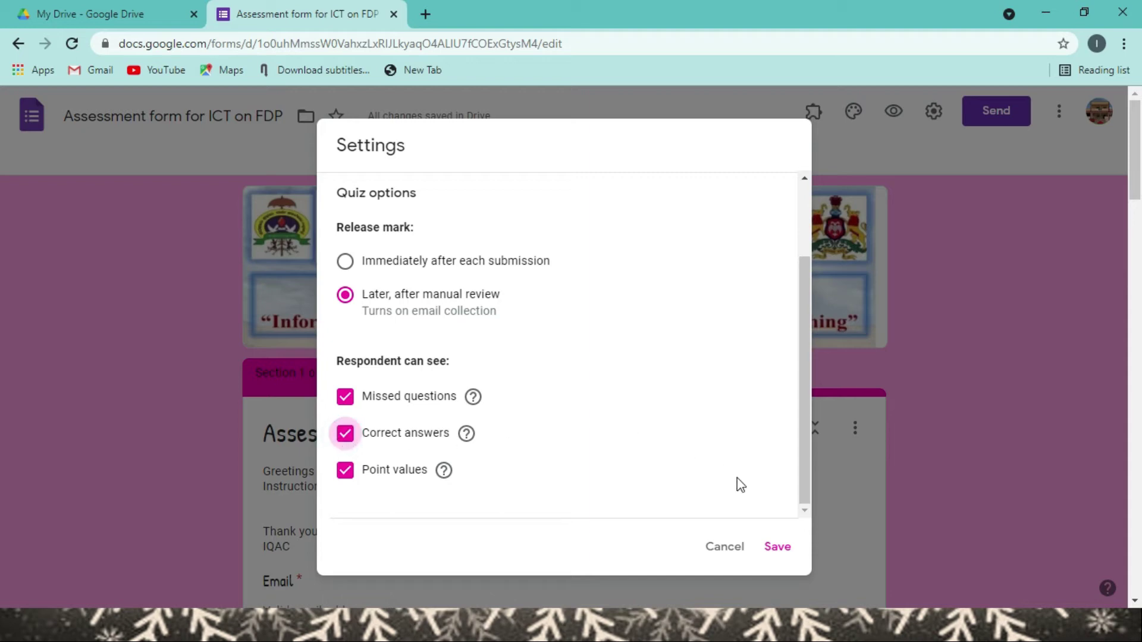
click(777, 548)
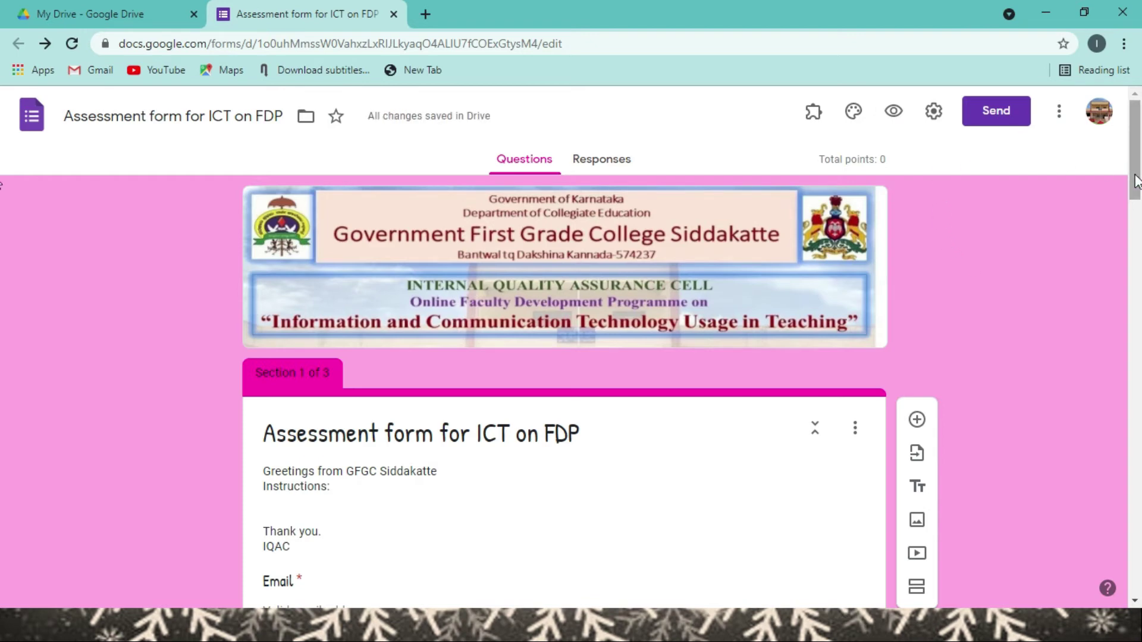
- In the font question's answer key, assign 5 points and mark "Calibre" as the correct answer
drag(1140, 170, 1140, 461)
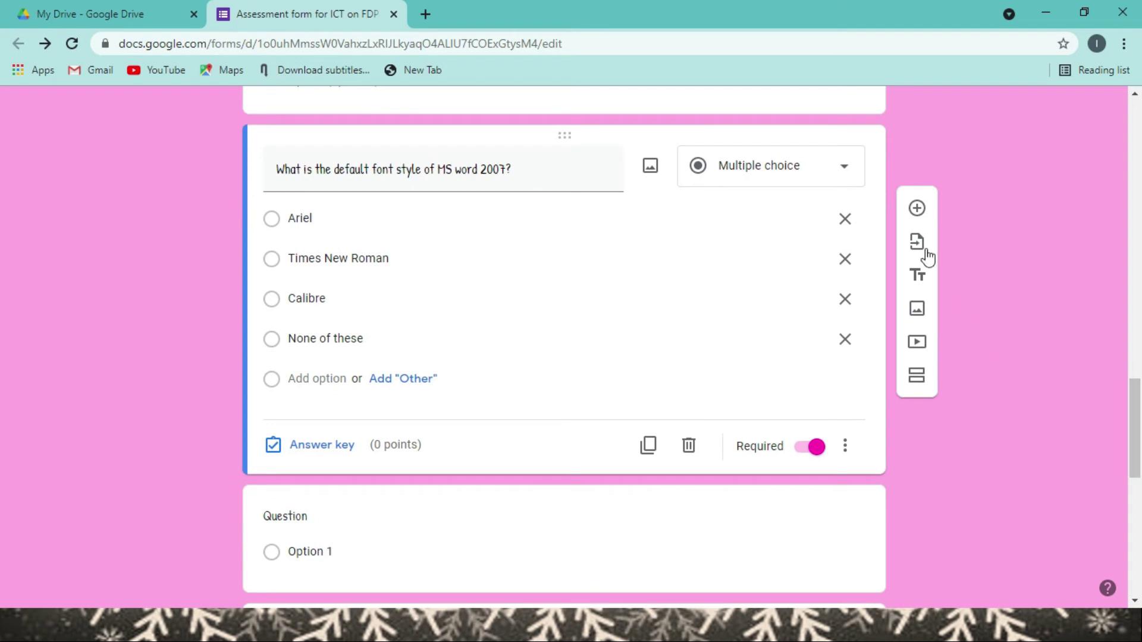
click(334, 452)
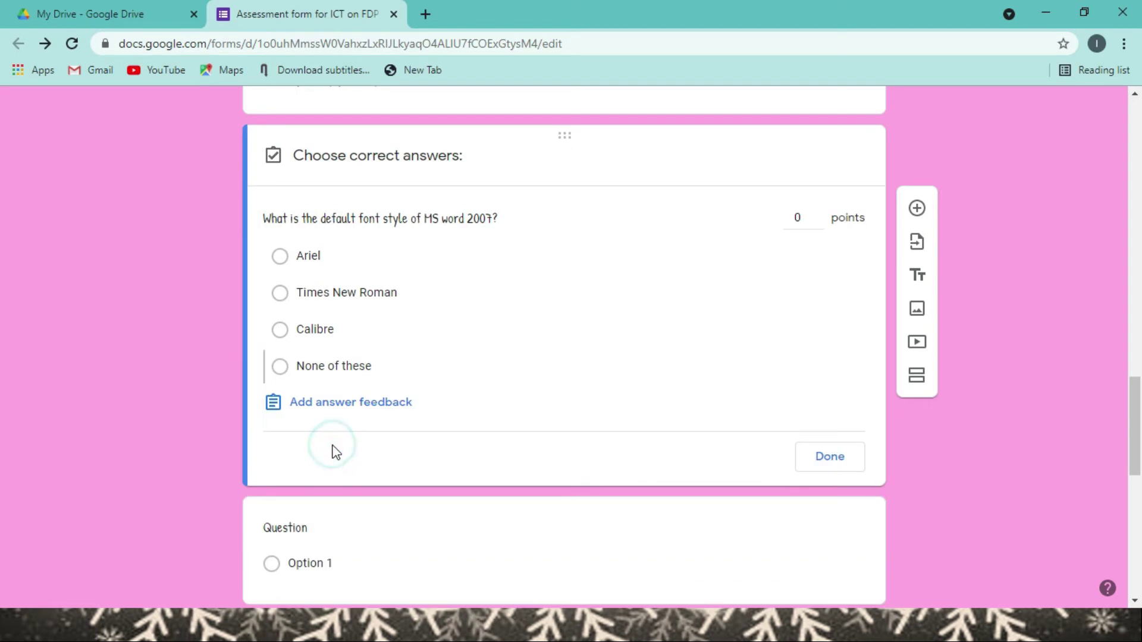
double_click(812, 218)
click(279, 332)
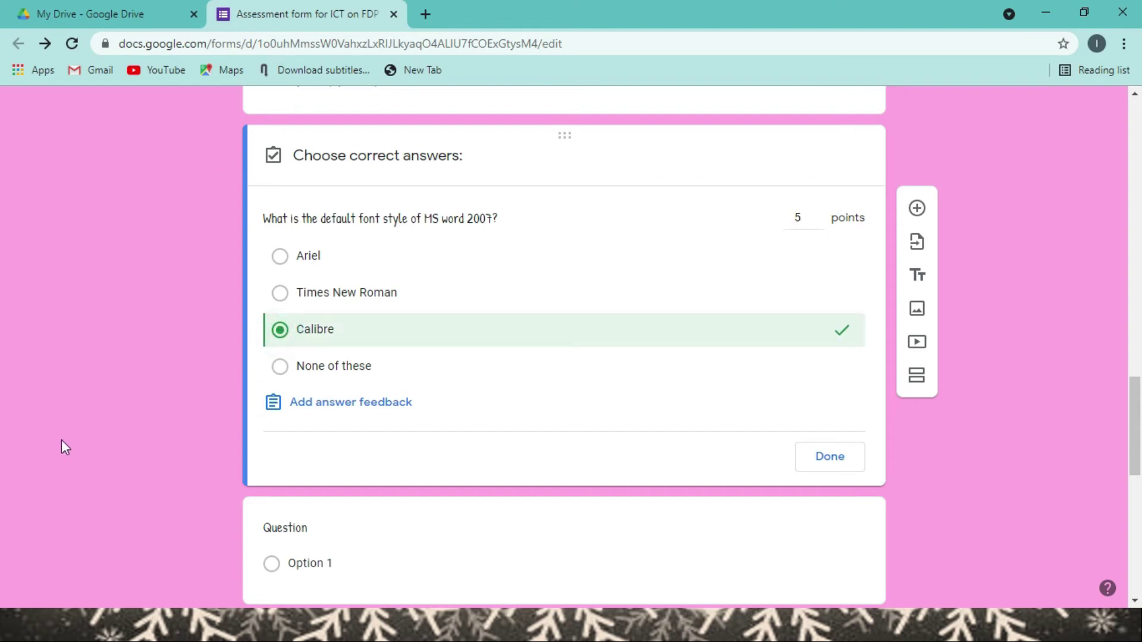
- Review the answer feedback fields for incorrect and correct answers, save them empty, and finish the answer key
click(359, 405)
click(373, 254)
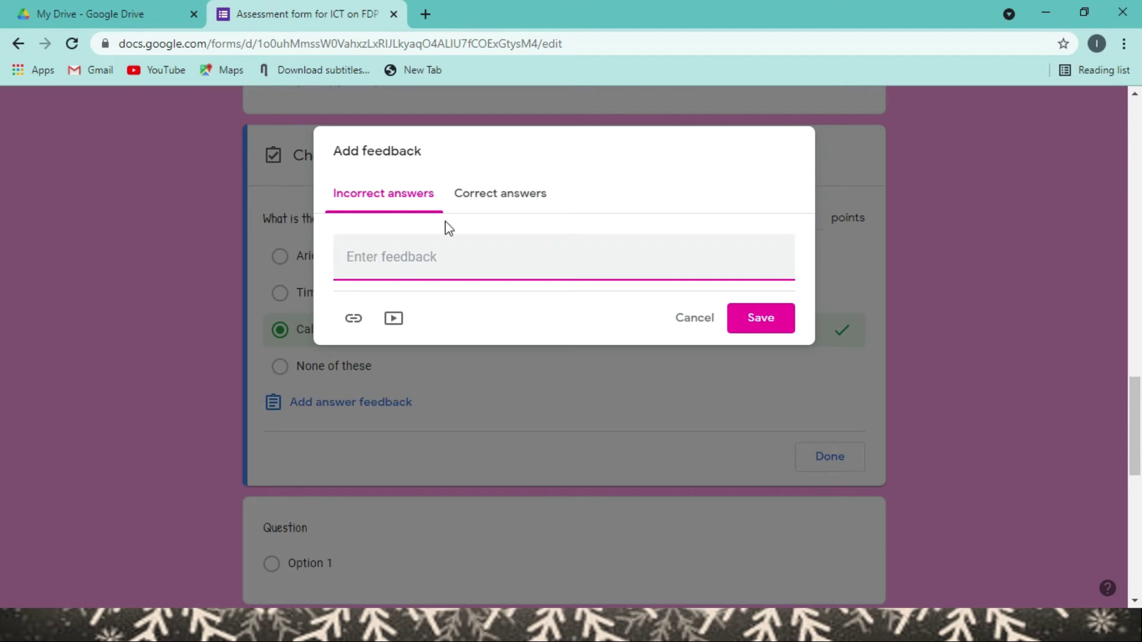
click(477, 199)
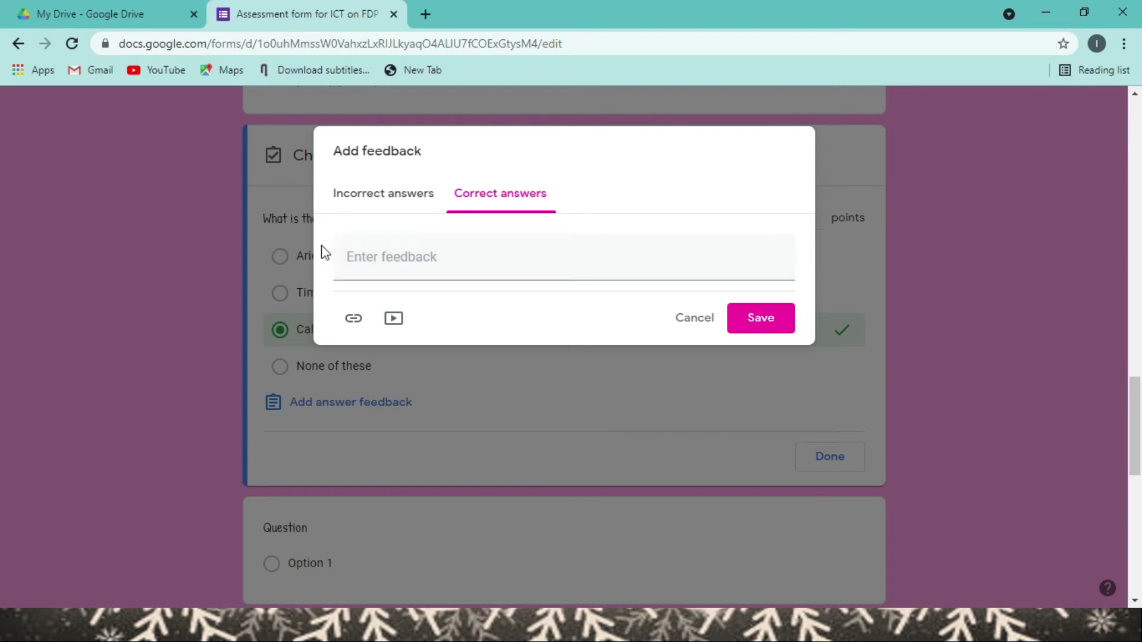
click(370, 210)
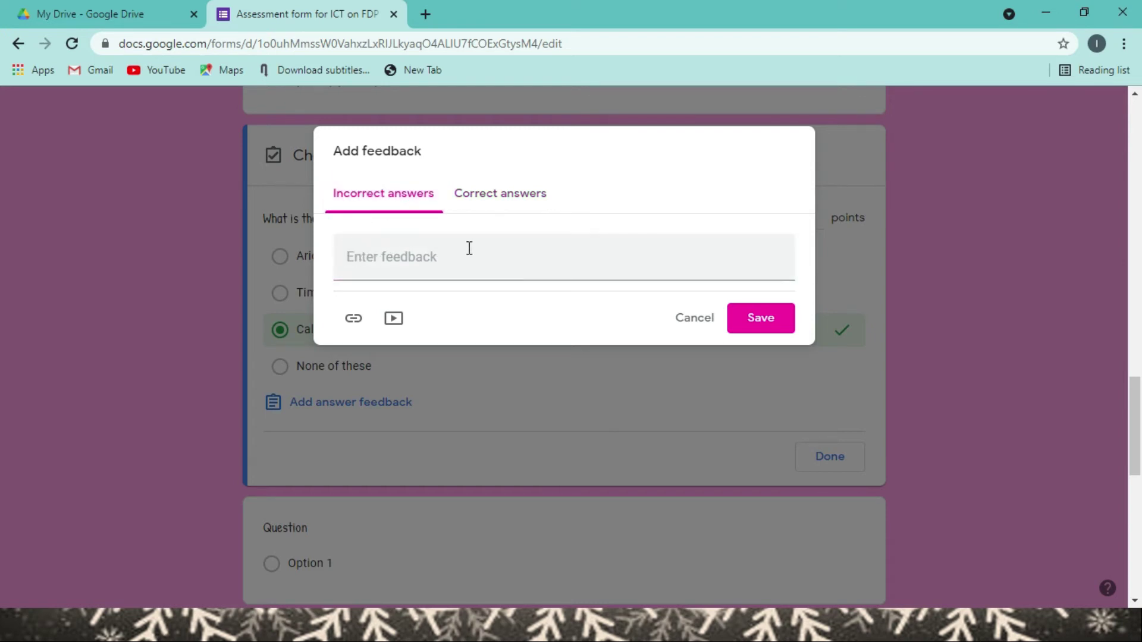
click(479, 202)
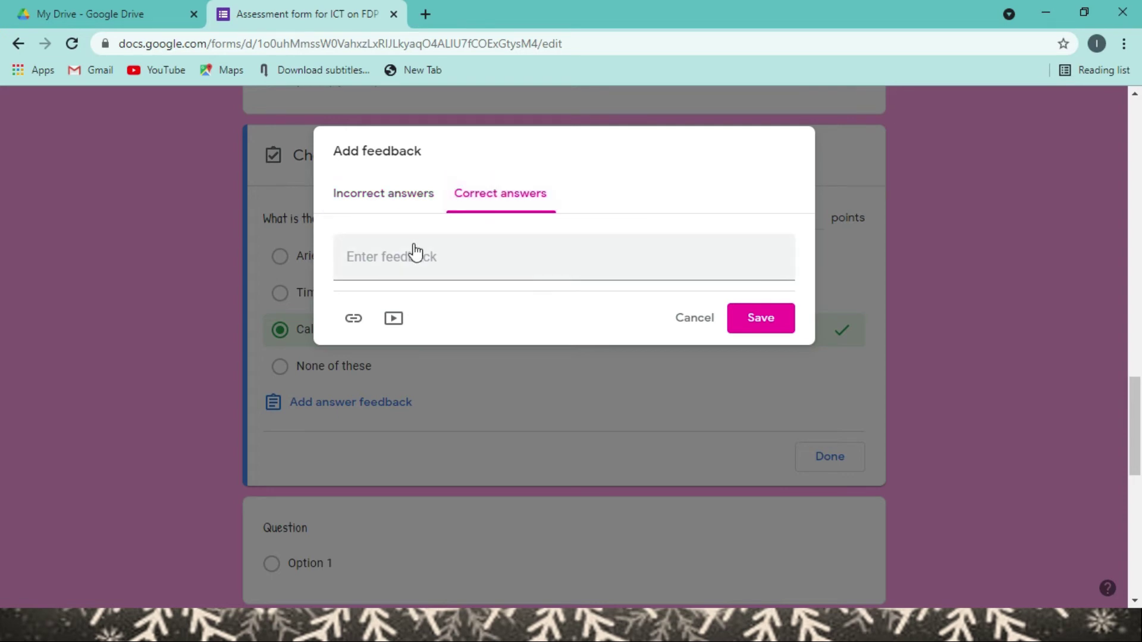
click(758, 321)
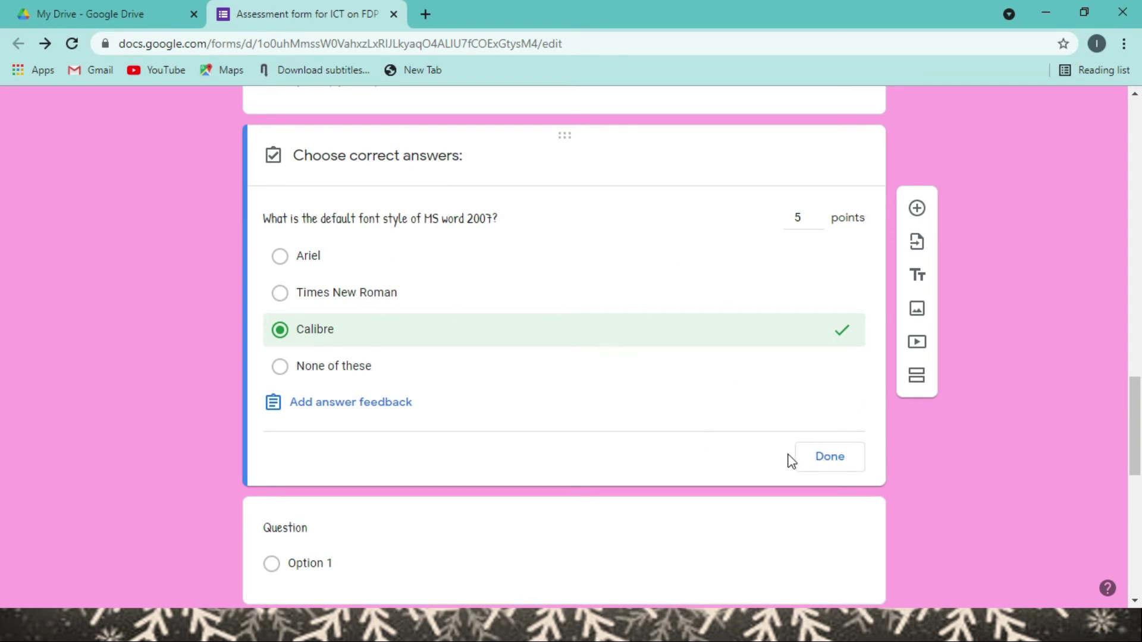
click(824, 459)
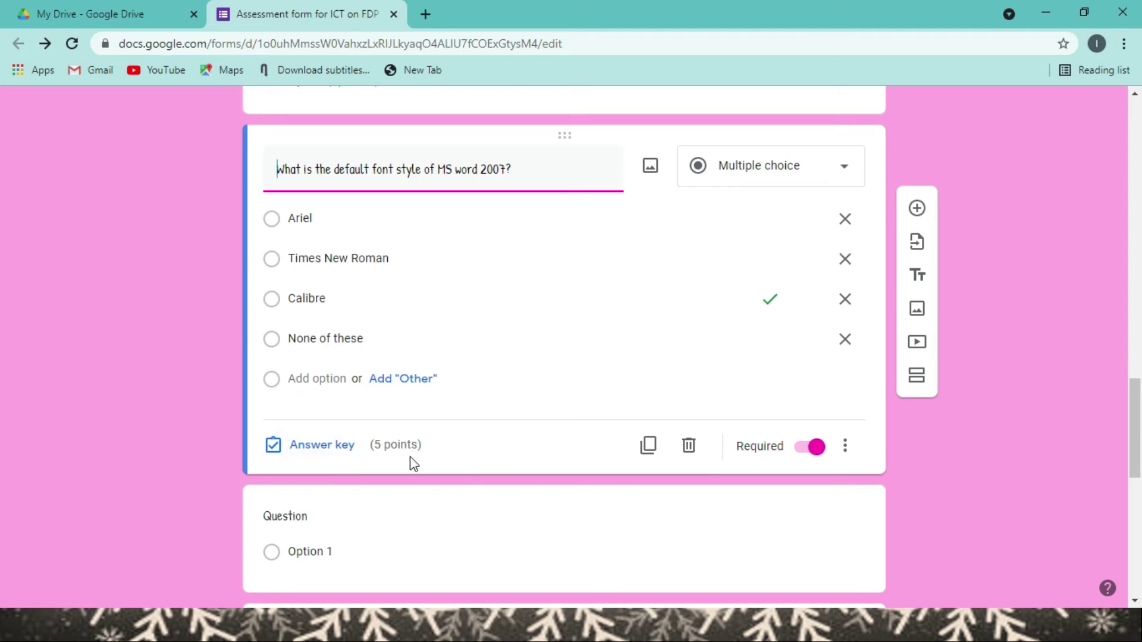
- Turn on Shuffle option order for the MS word 2007 font question and check the setting
drag(1136, 429, 1122, 148)
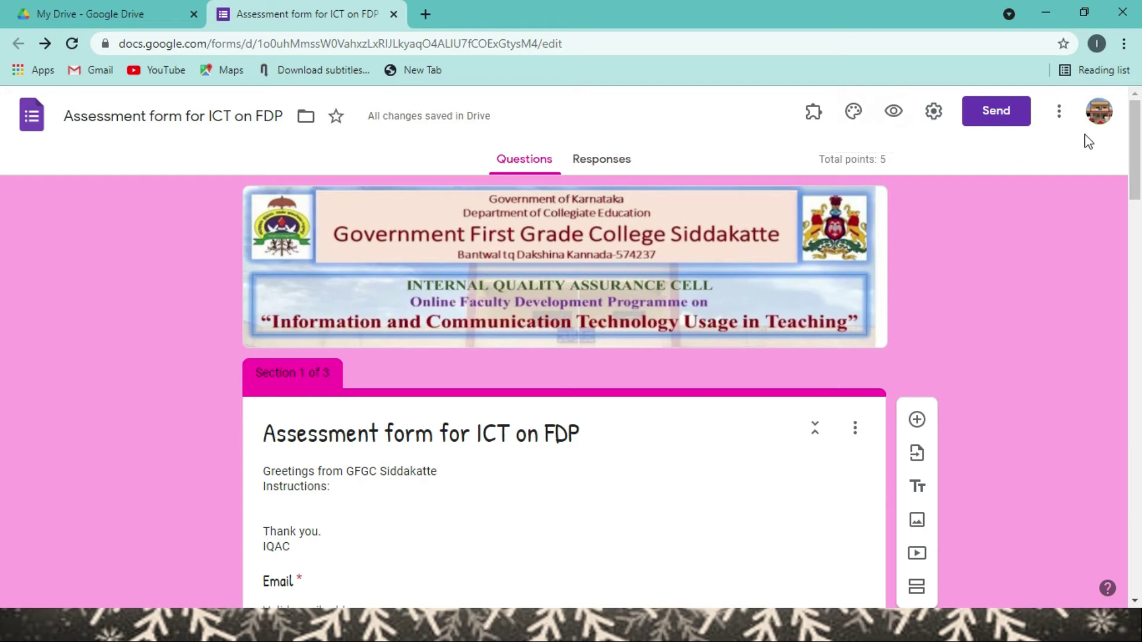
drag(1135, 149, 1136, 473)
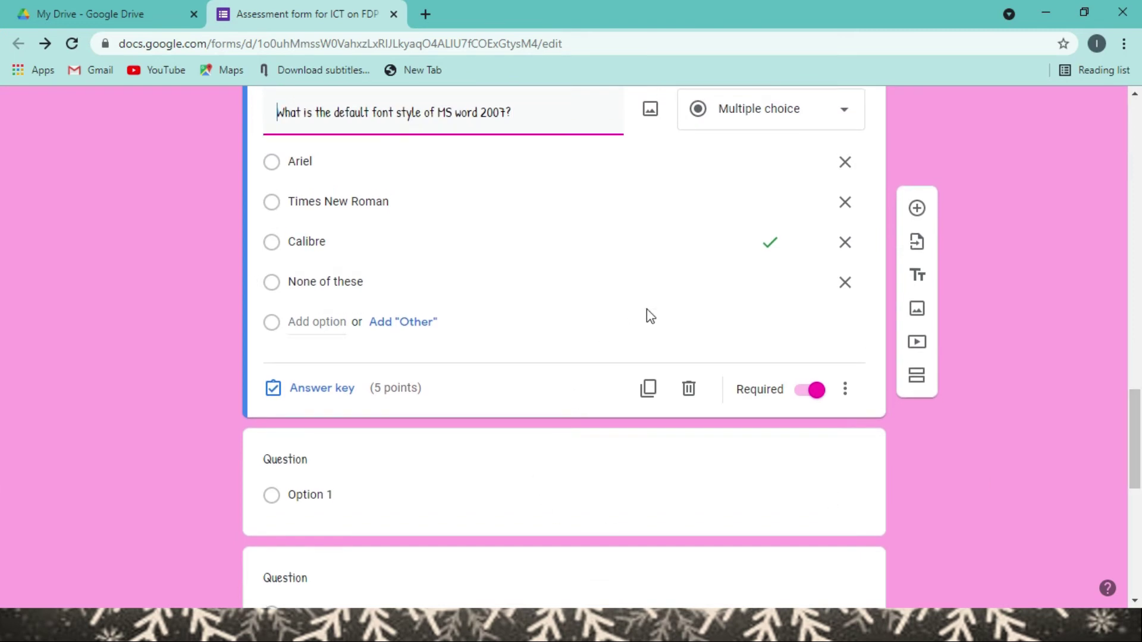
click(461, 449)
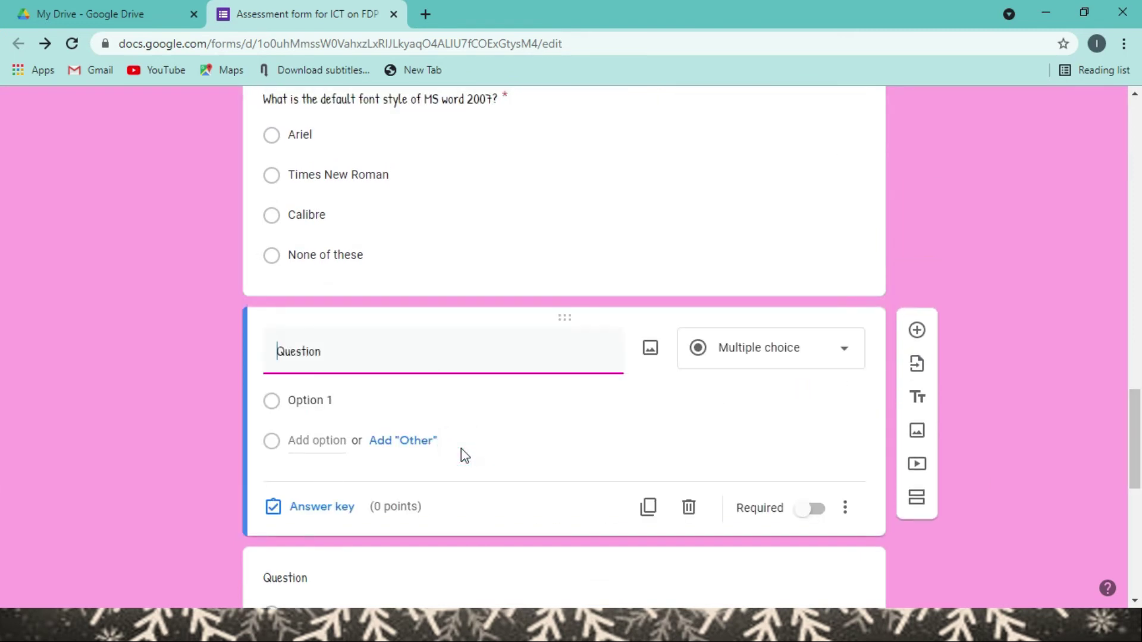
click(580, 180)
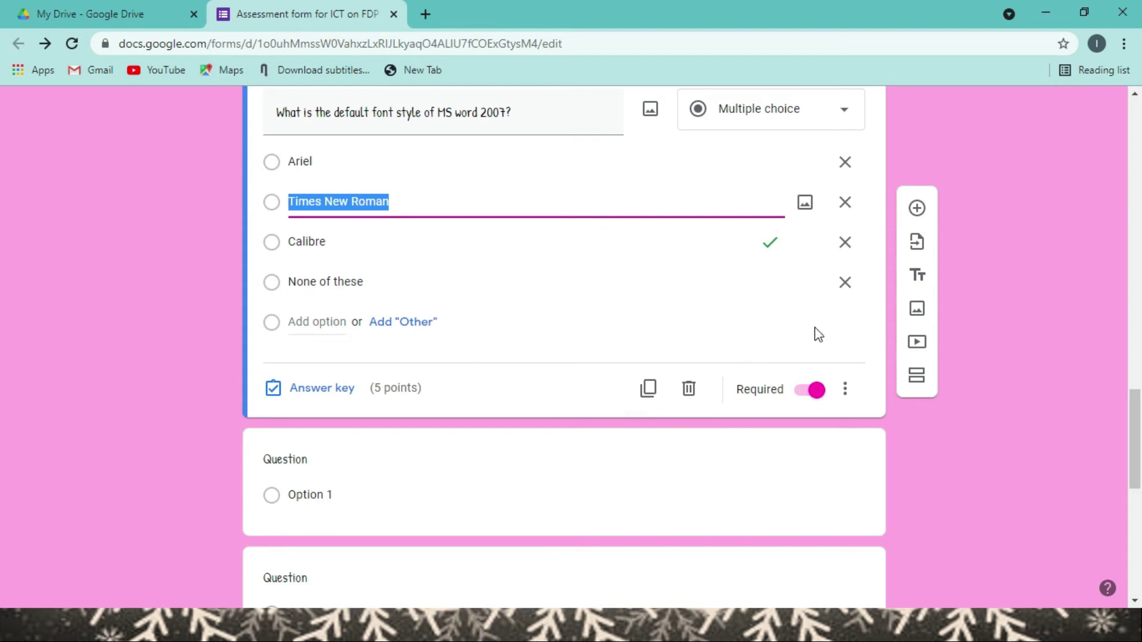
click(845, 389)
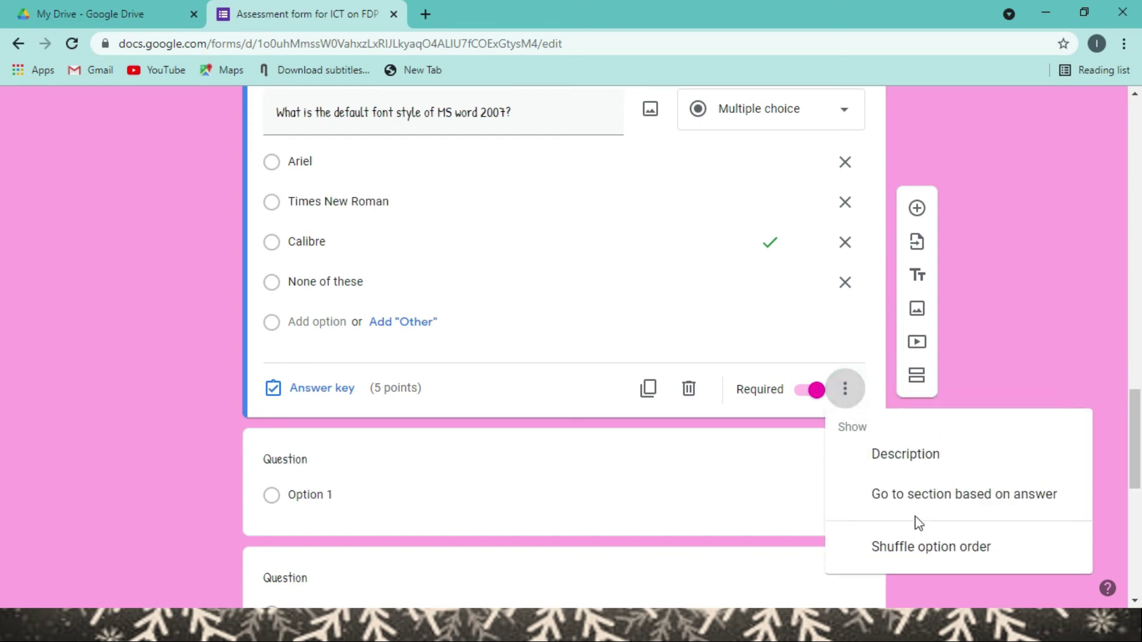
click(908, 550)
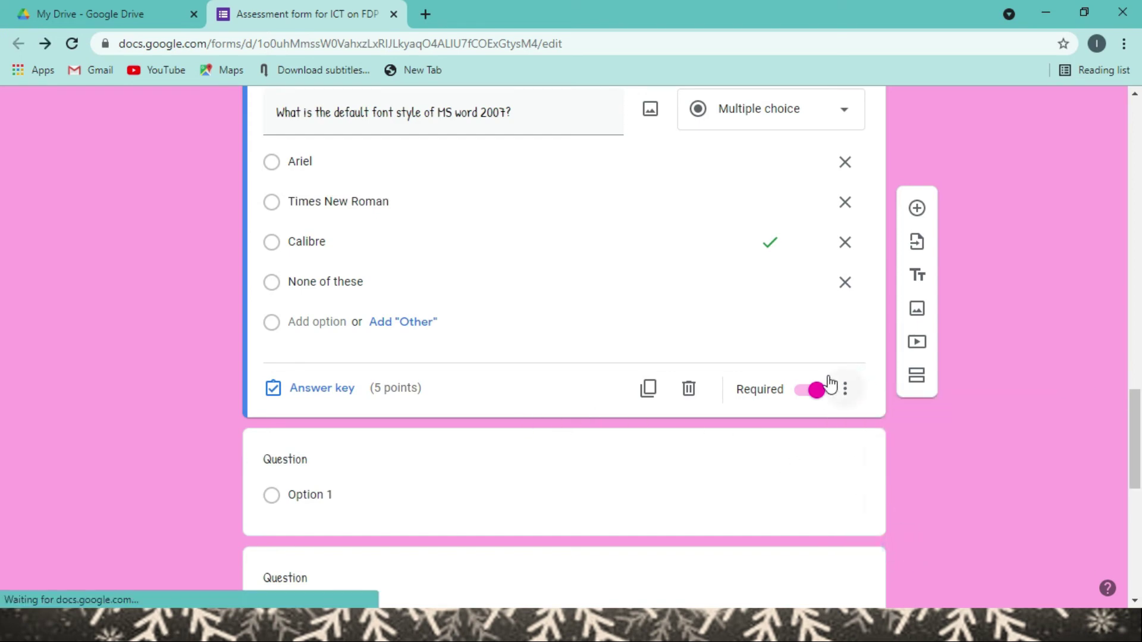
click(846, 389)
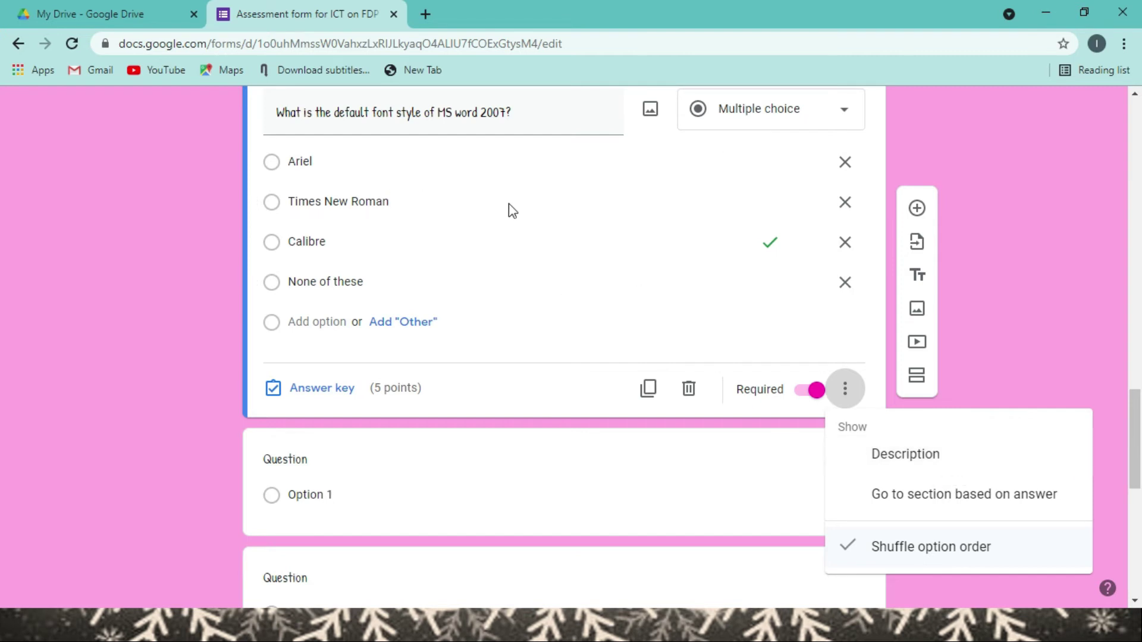
- Duplicate the MS word 2007 font question and retitle the copy "Identify the function in the image-"
click(649, 396)
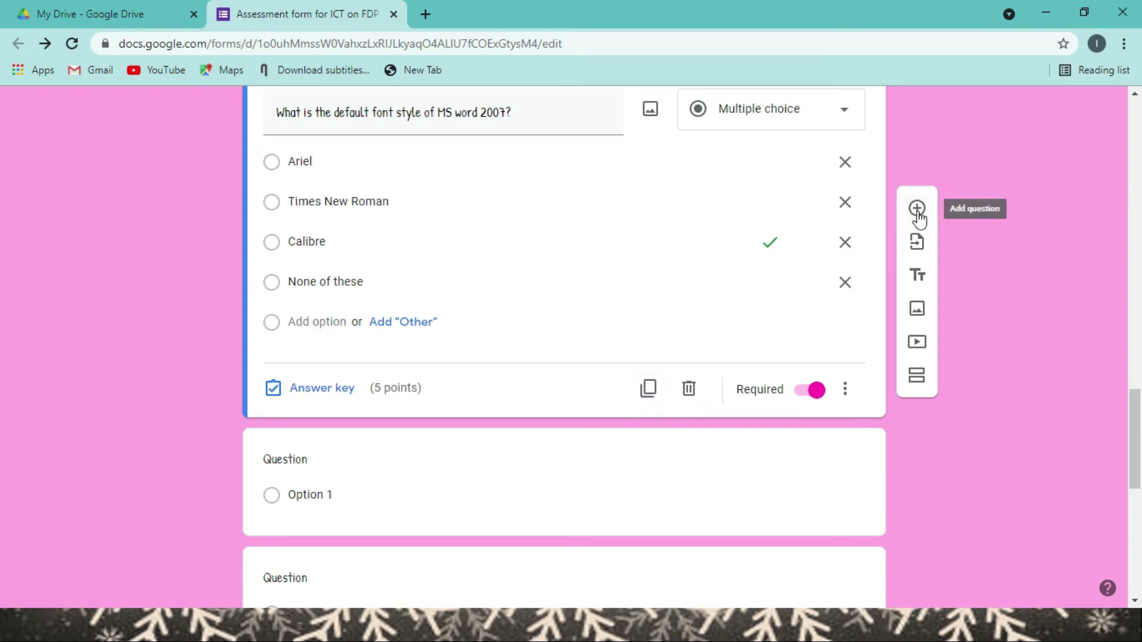
click(650, 392)
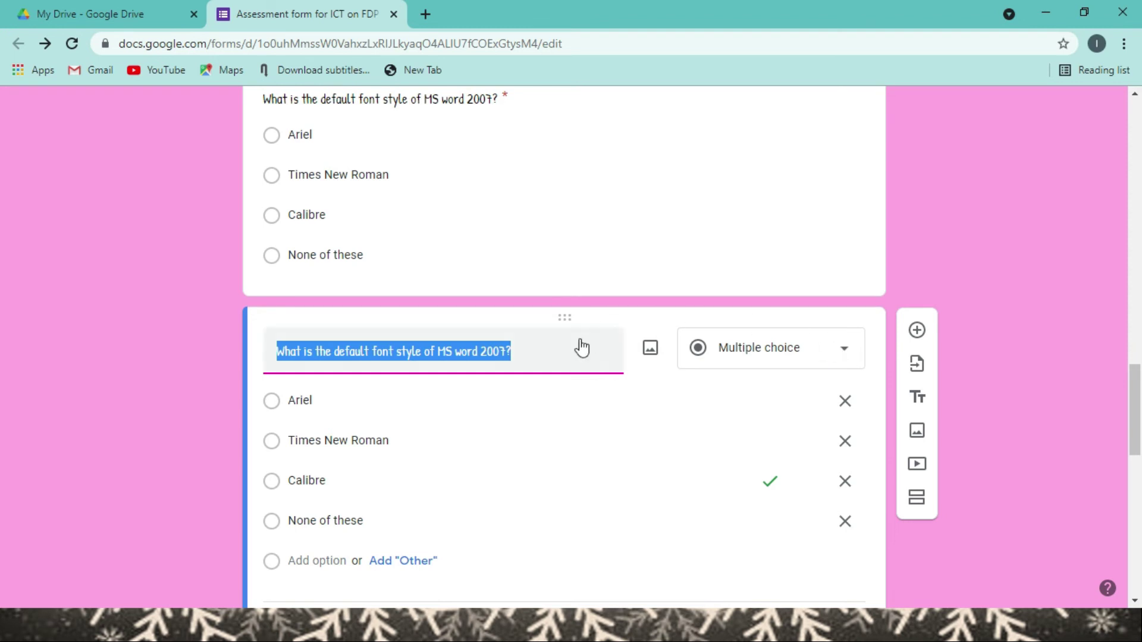
text(Identify the)
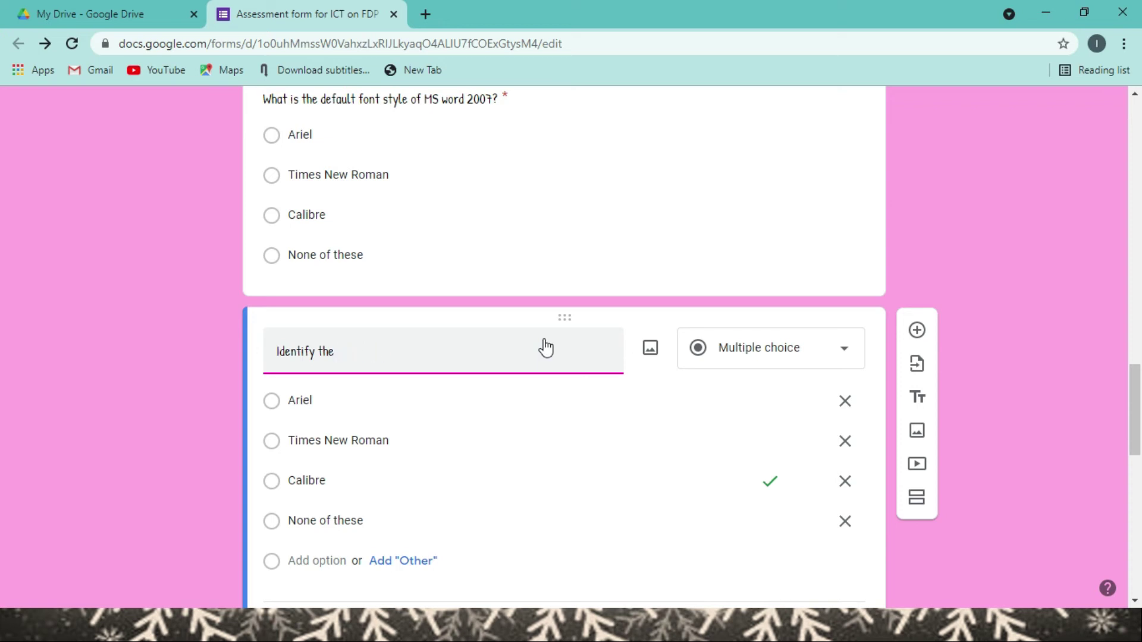
text(ction in the image-)
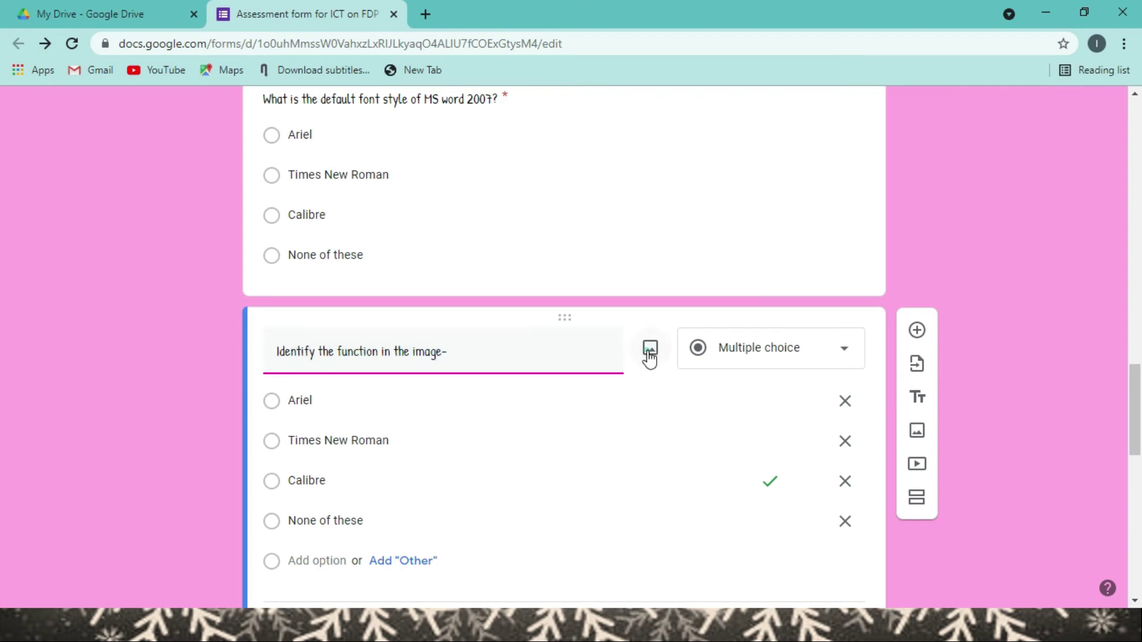
- Insert the "cut" image from the Desktop into the new question and centre-align it
click(650, 351)
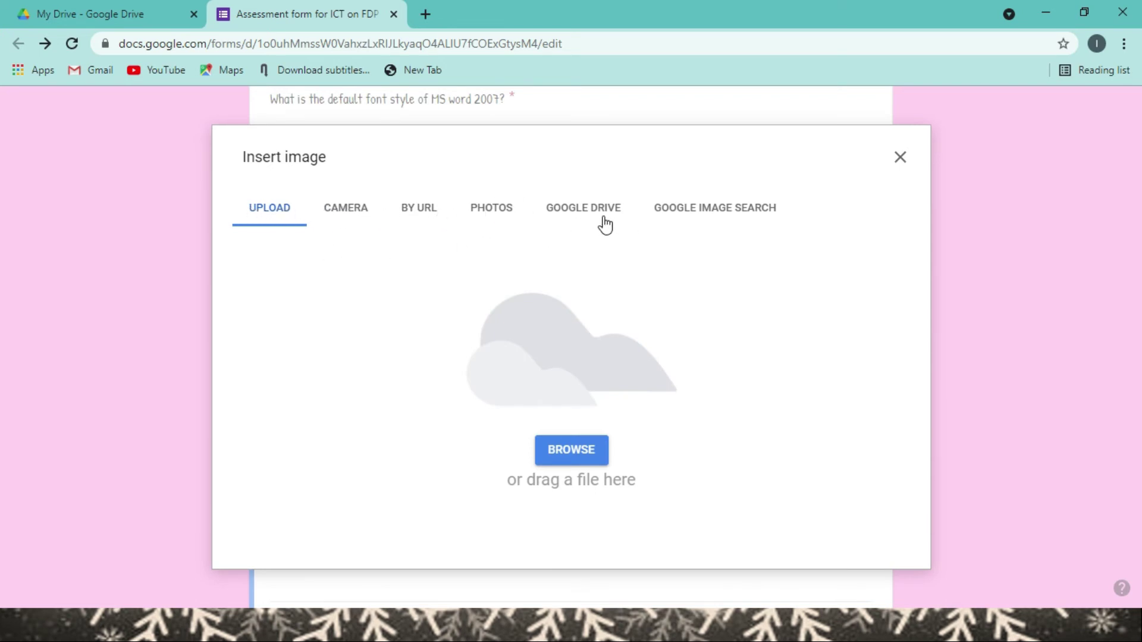
click(572, 455)
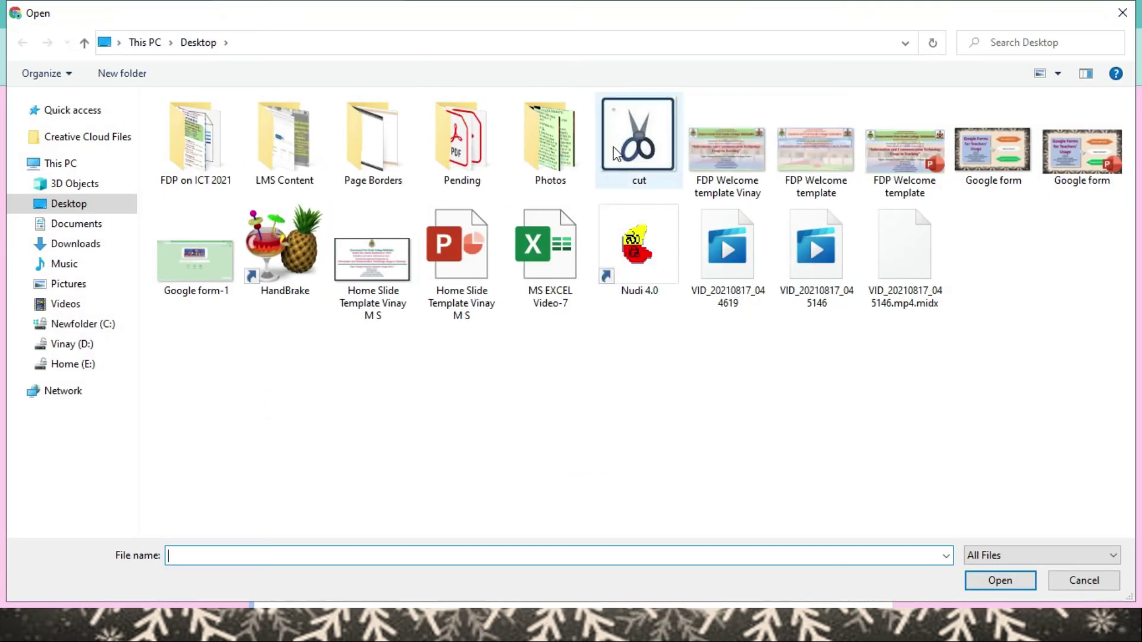
double_click(632, 142)
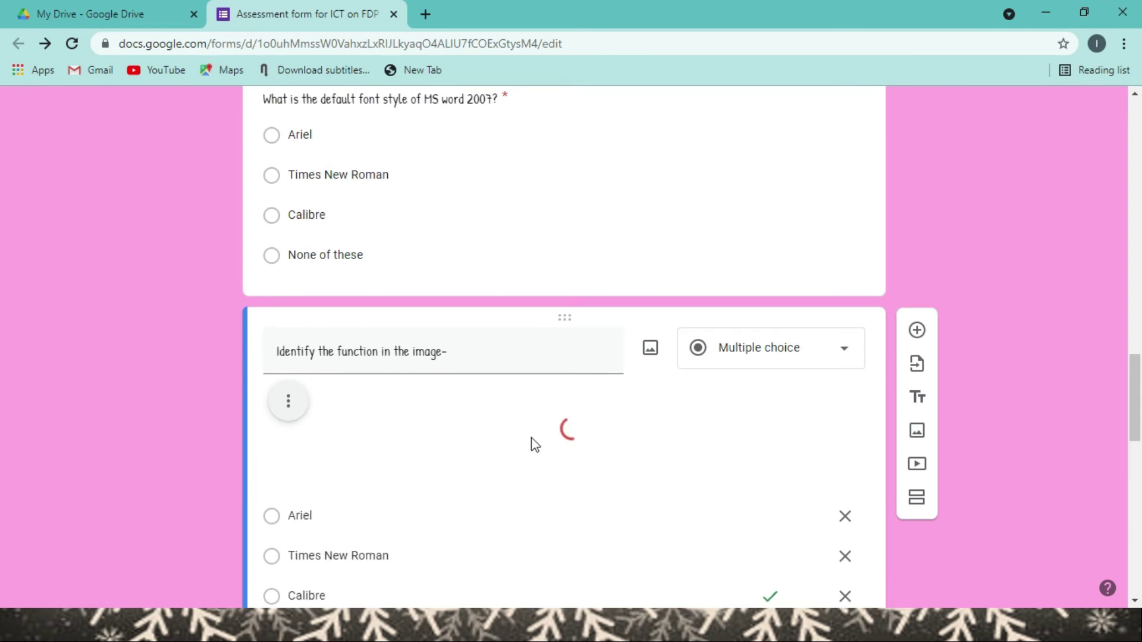
click(288, 408)
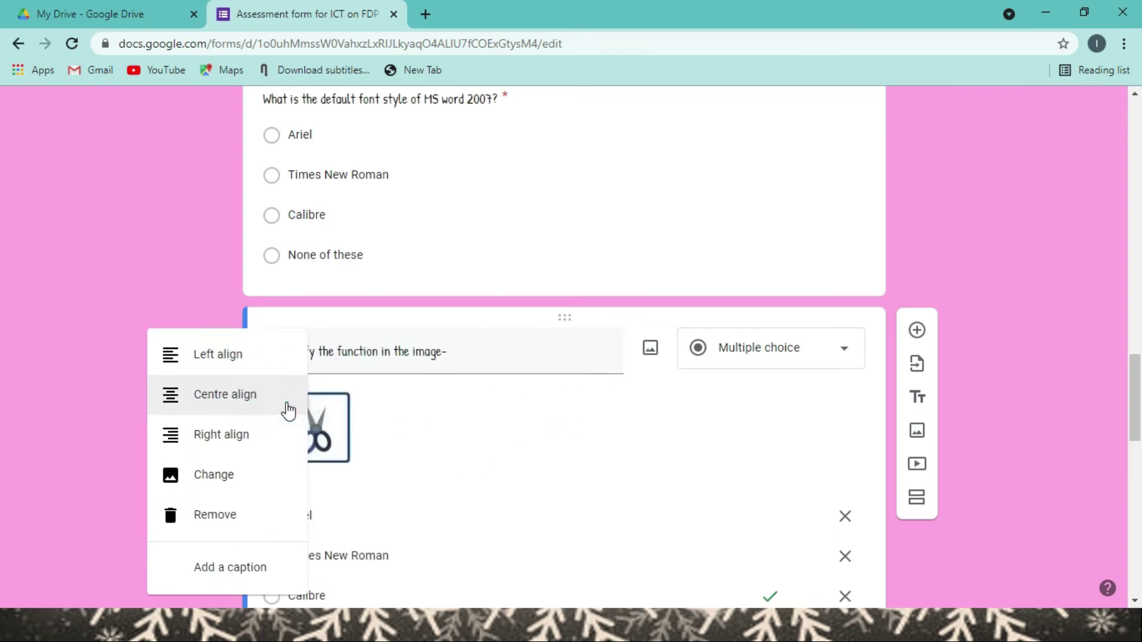
click(227, 409)
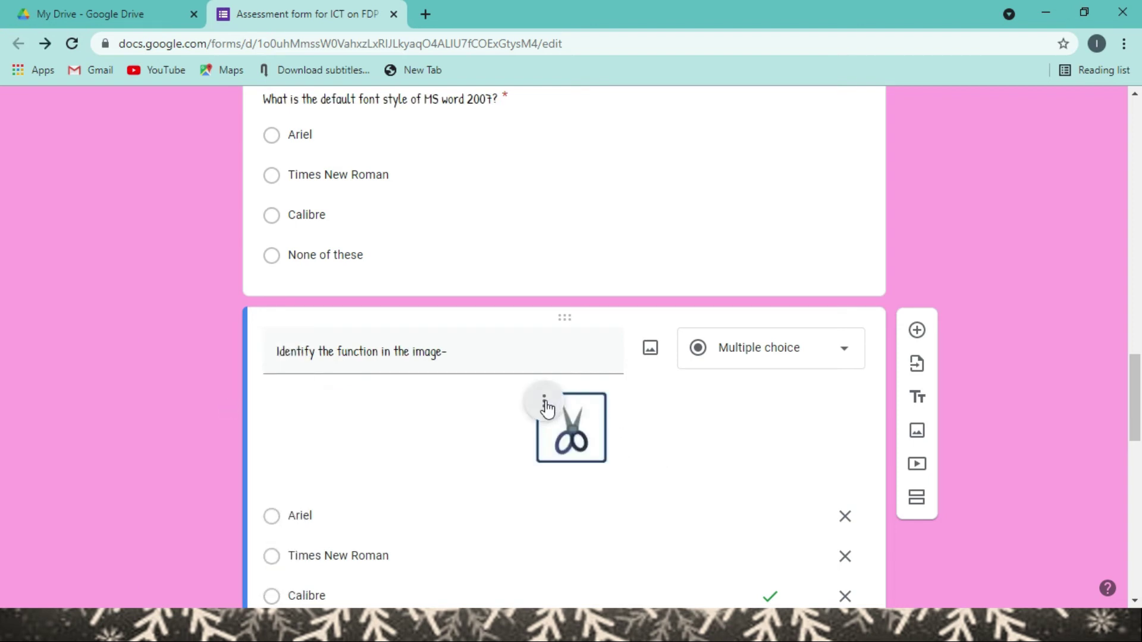
- Enlarge the scissors image in the question to roughly twice its size
click(544, 402)
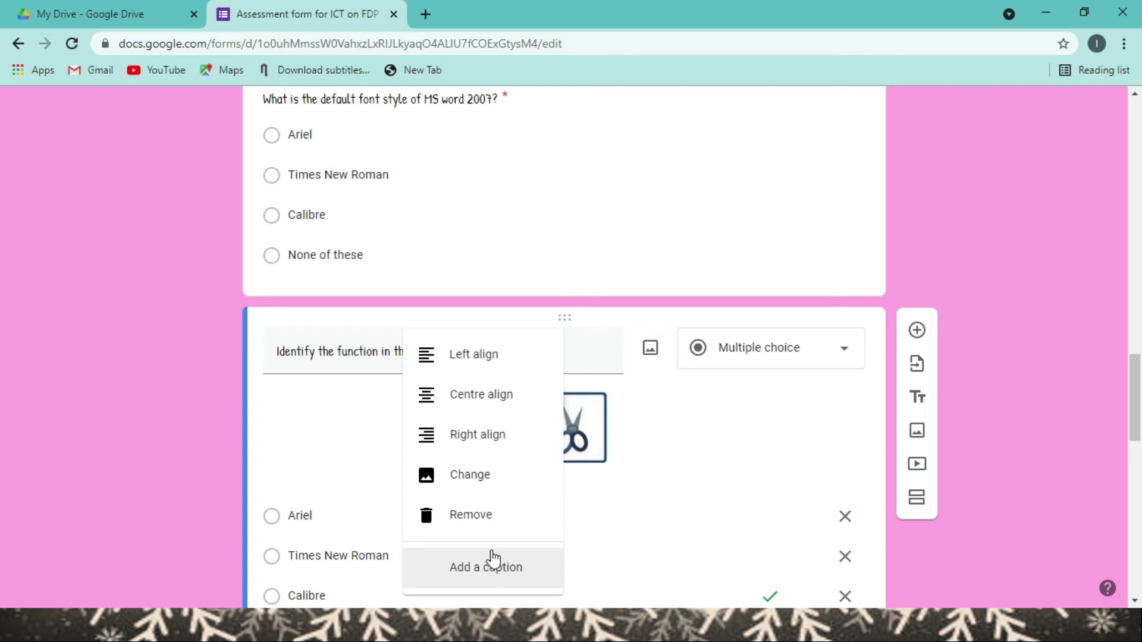
click(586, 447)
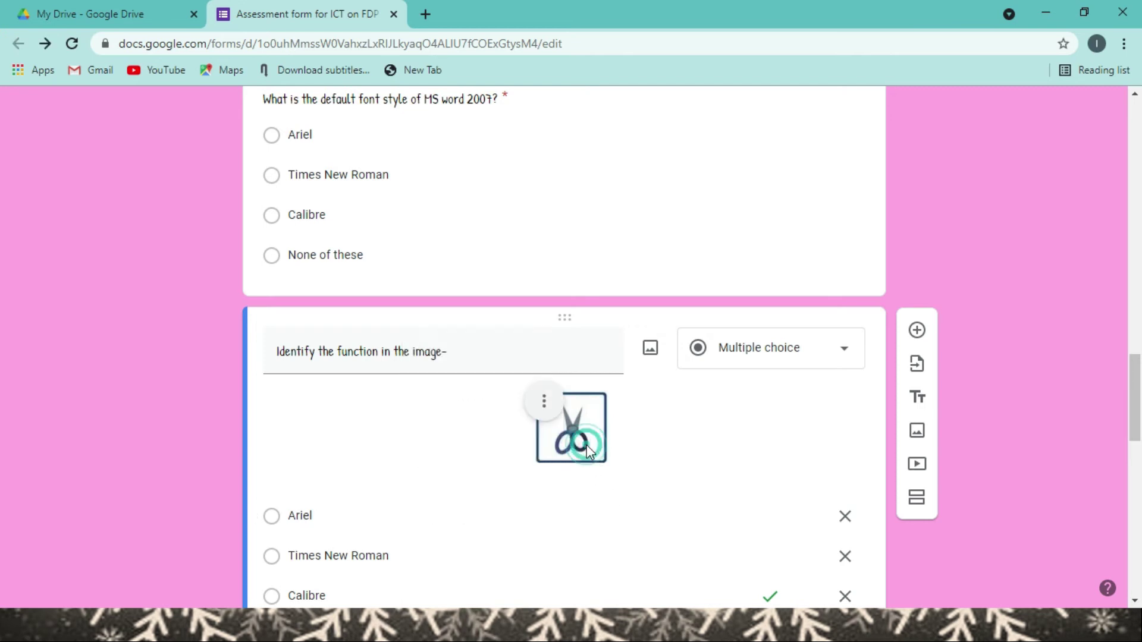
click(600, 461)
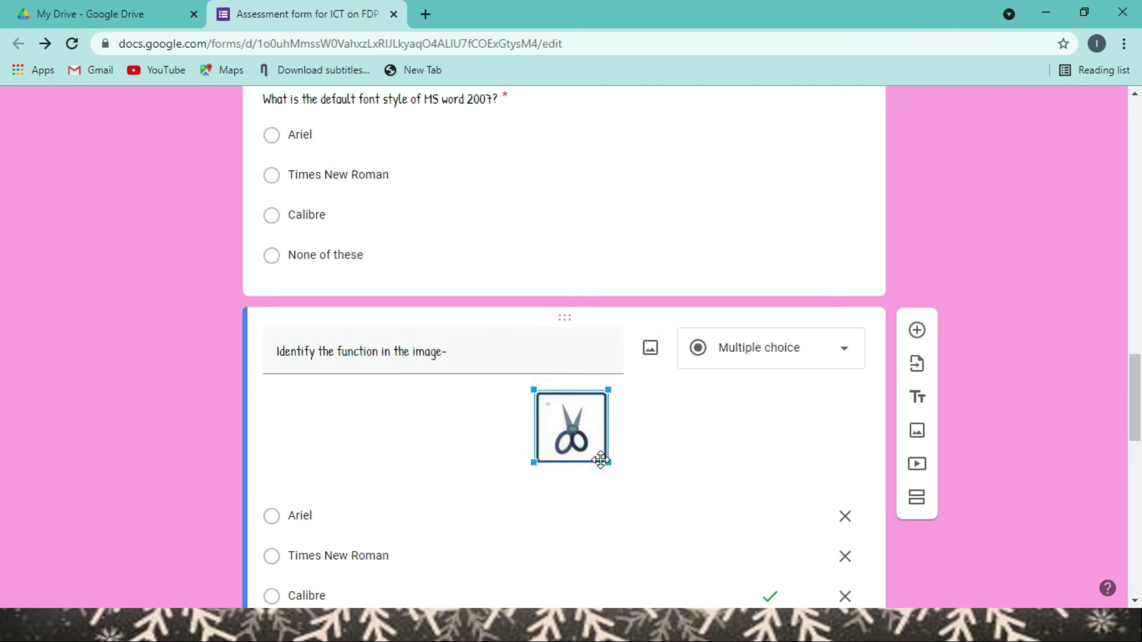
drag(607, 461, 702, 552)
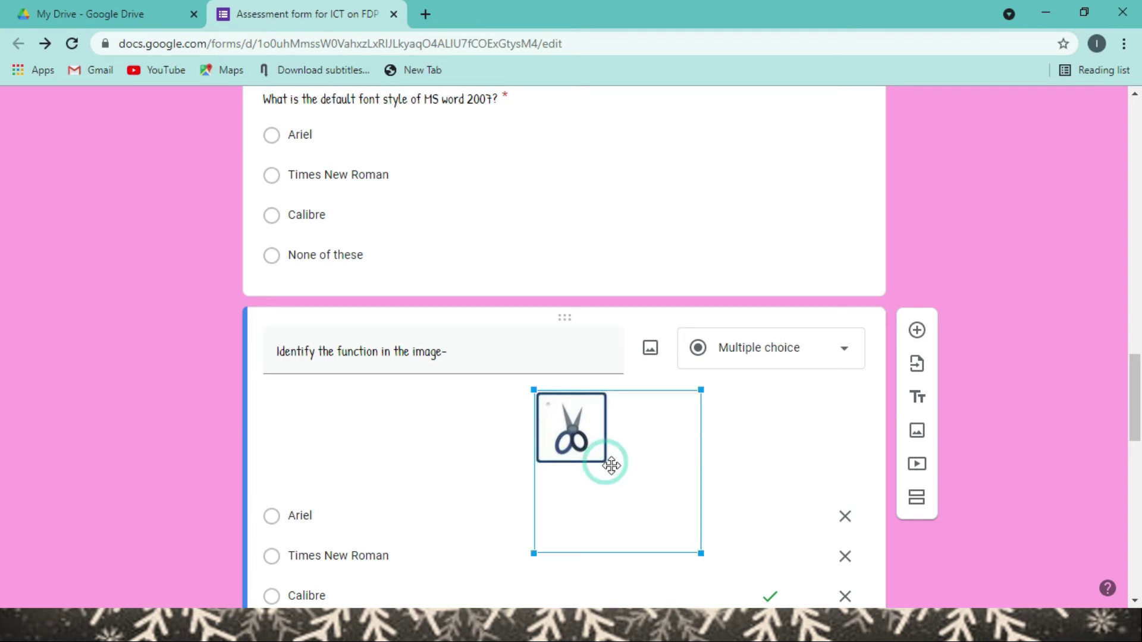
click(1065, 416)
- Replace the first answer option of the image question, "Ariel", with "Cut"
scroll(2, 373, down, 5)
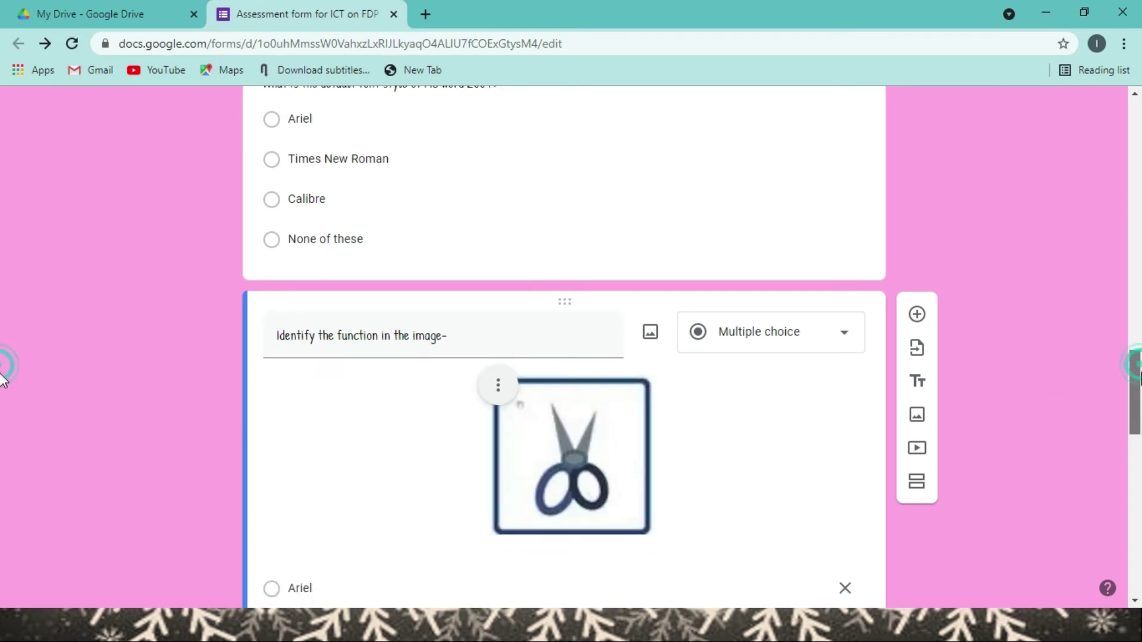
scroll(2, 410, up, 2)
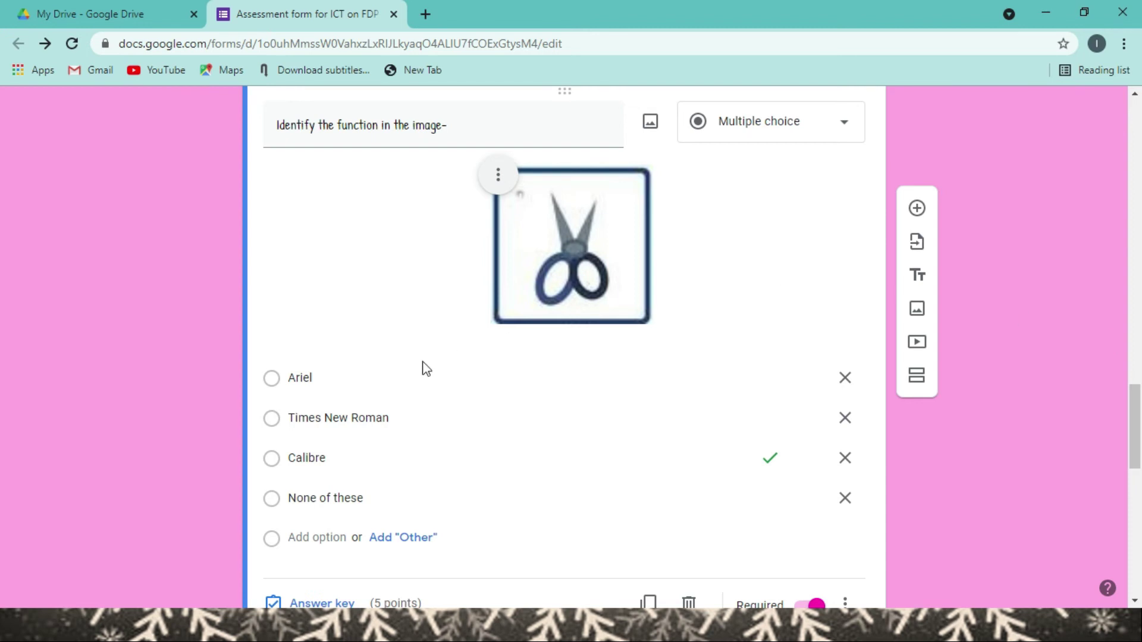
double_click(309, 376)
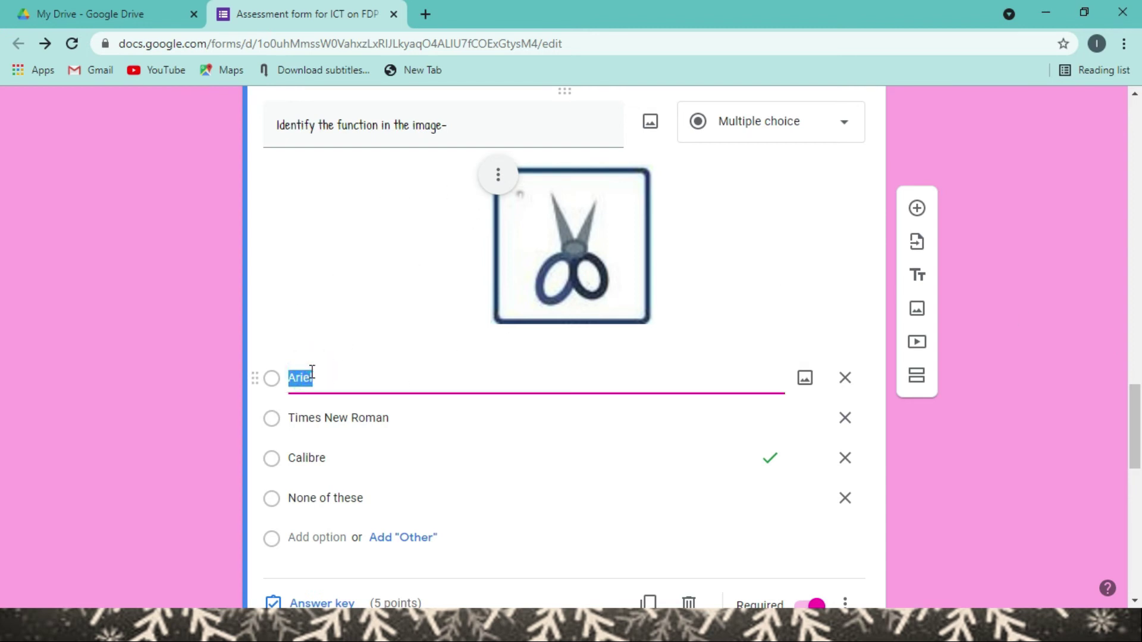
text(Cur)
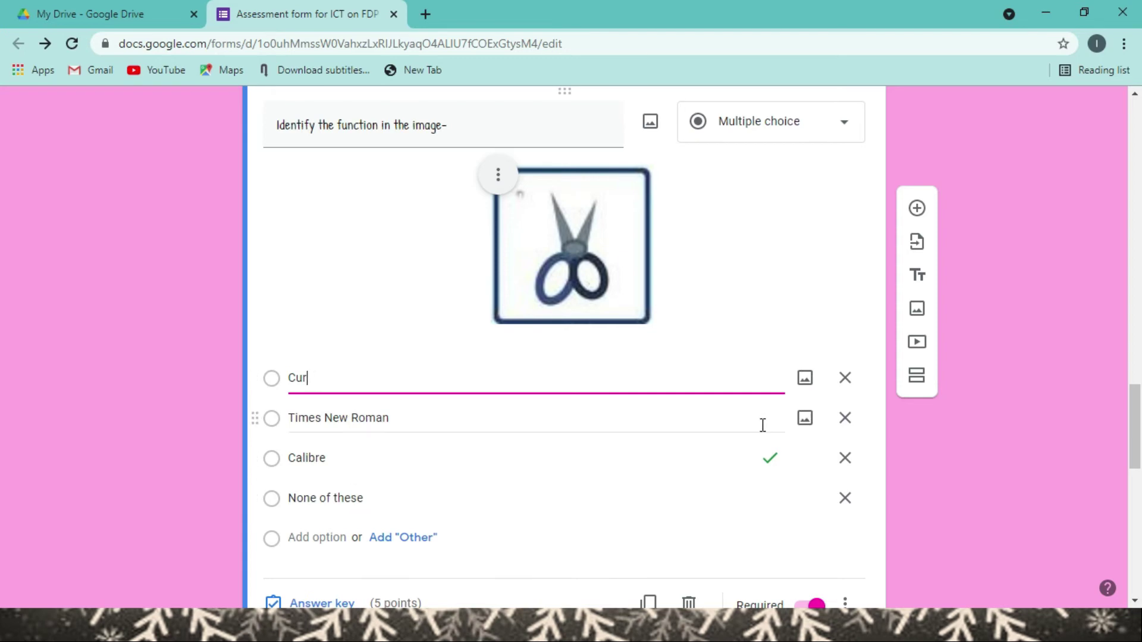
click(1092, 331)
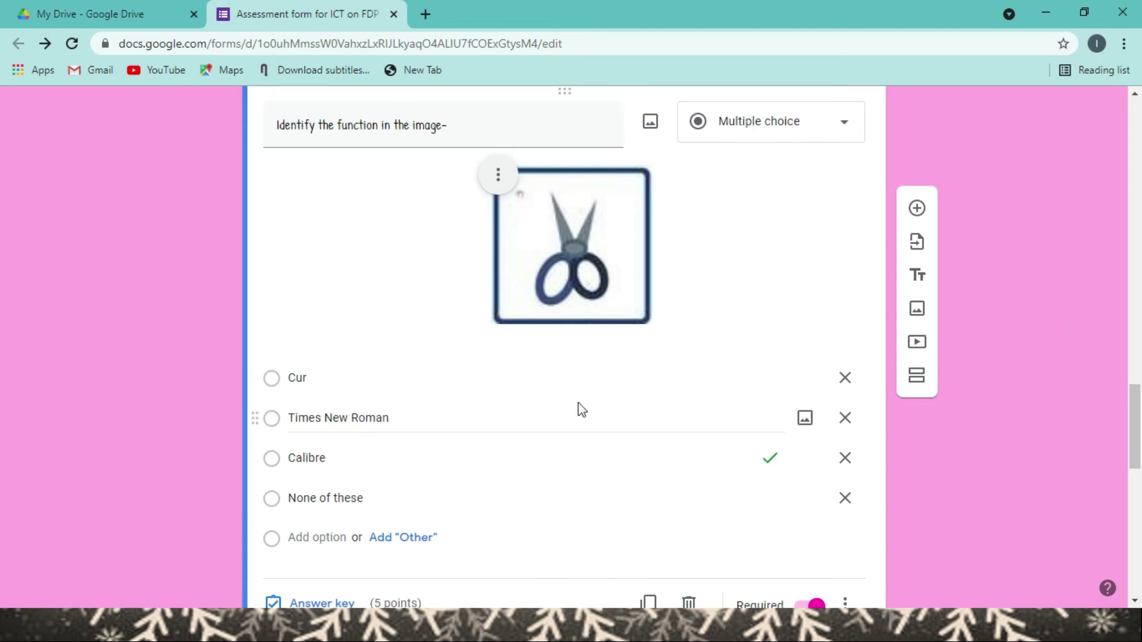
click(314, 379)
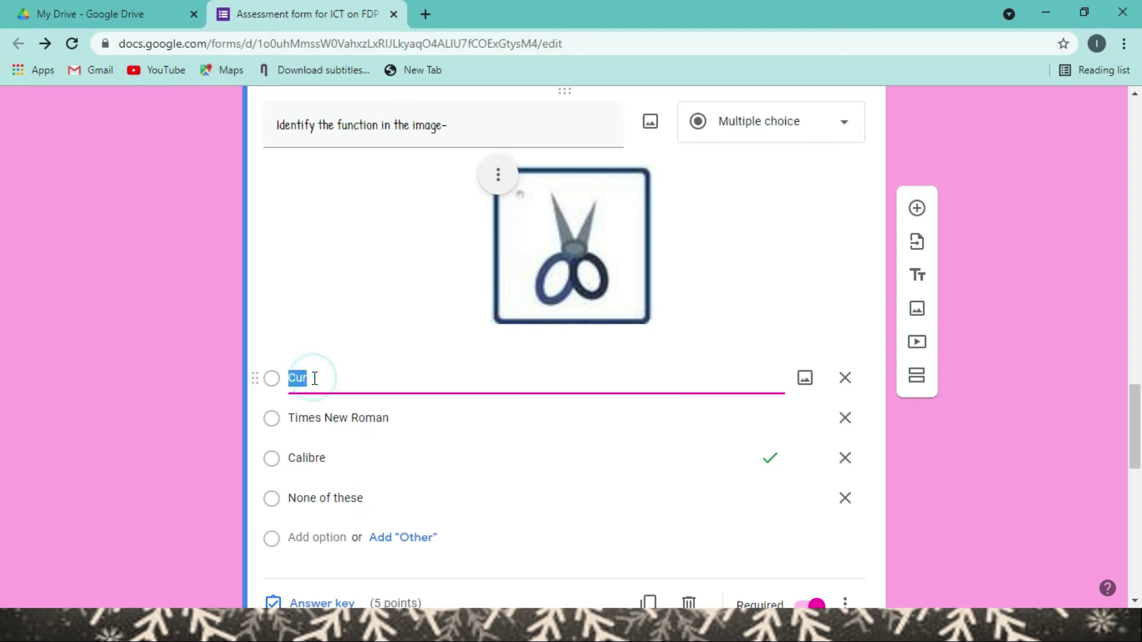
click(315, 379)
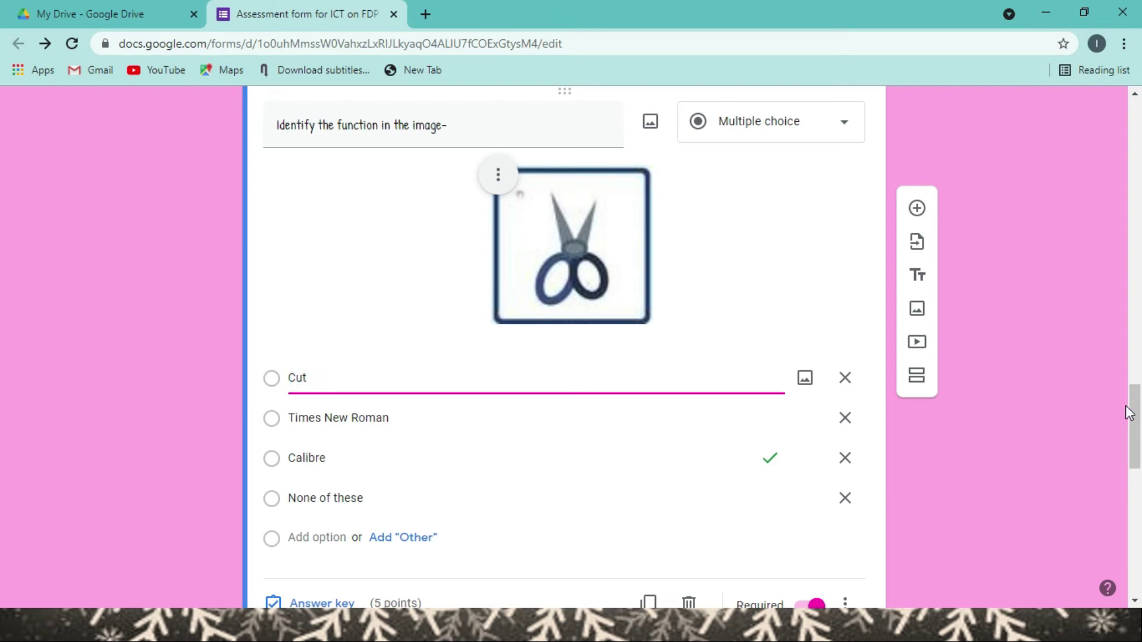
- In the image question's answer key, mark "Cut" as correct, unmark "Calibre", and finish the key
scroll(3, 444, down, 4)
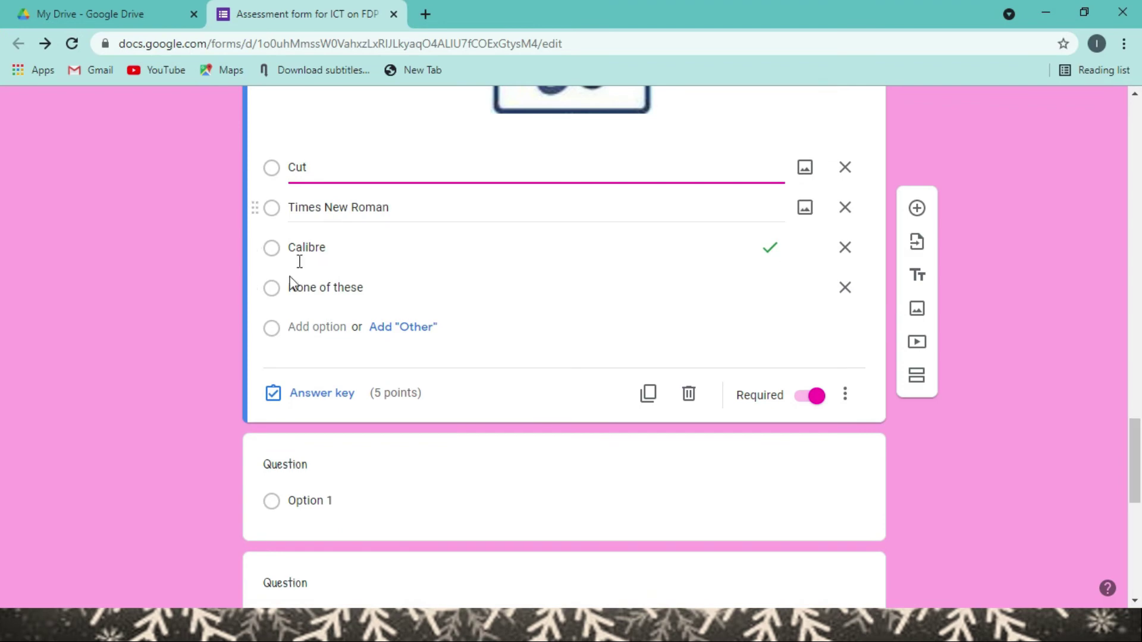
click(337, 393)
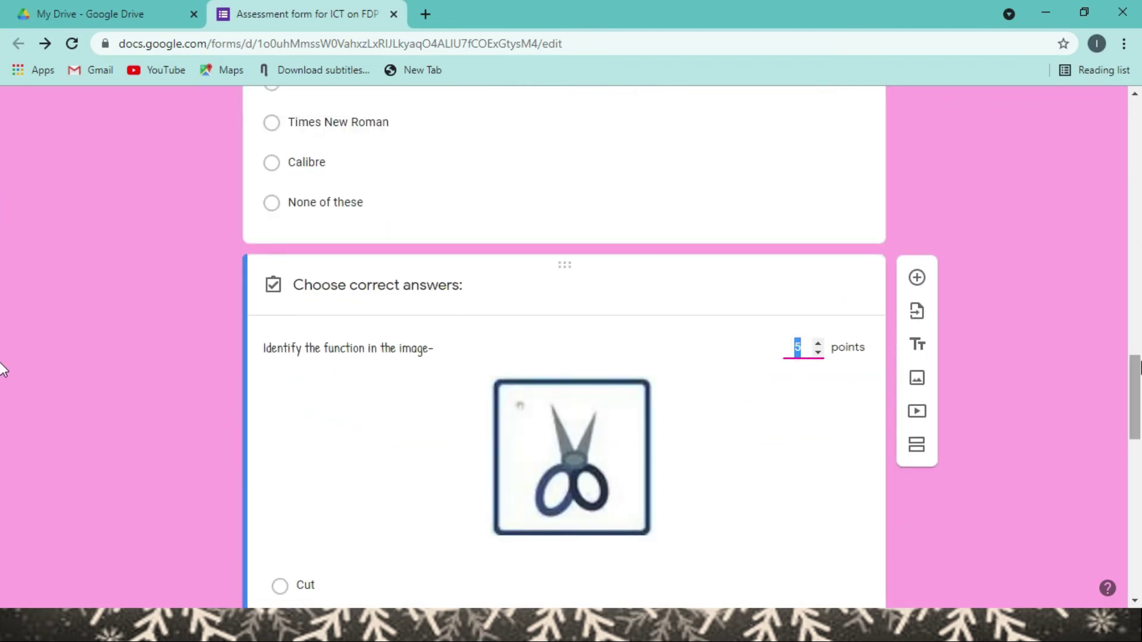
scroll(3, 372, down, 5)
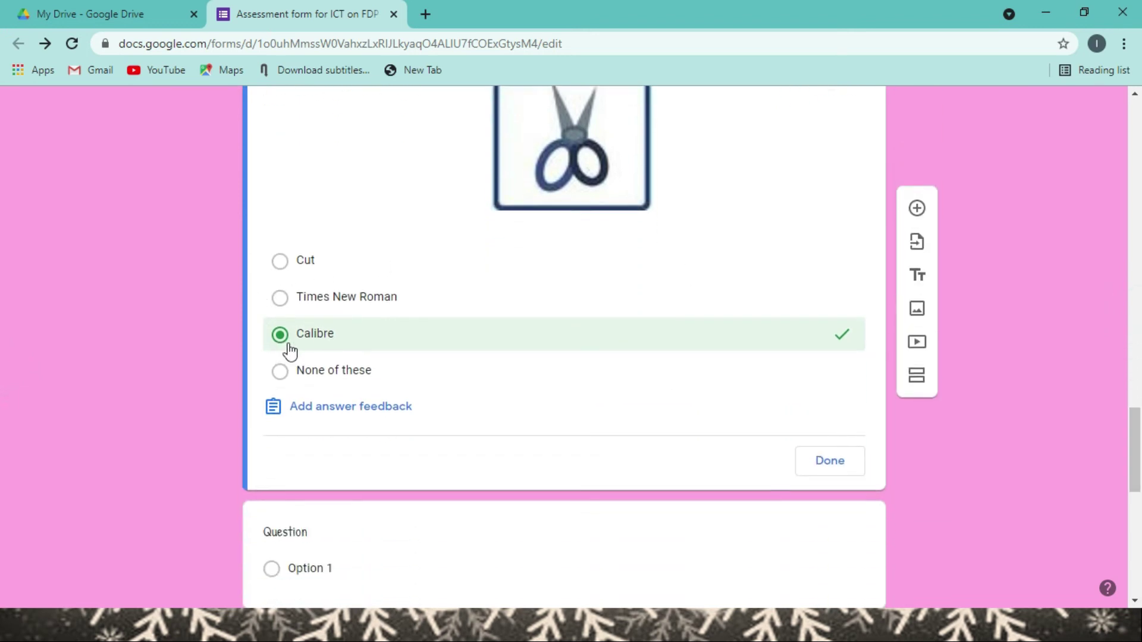
click(296, 262)
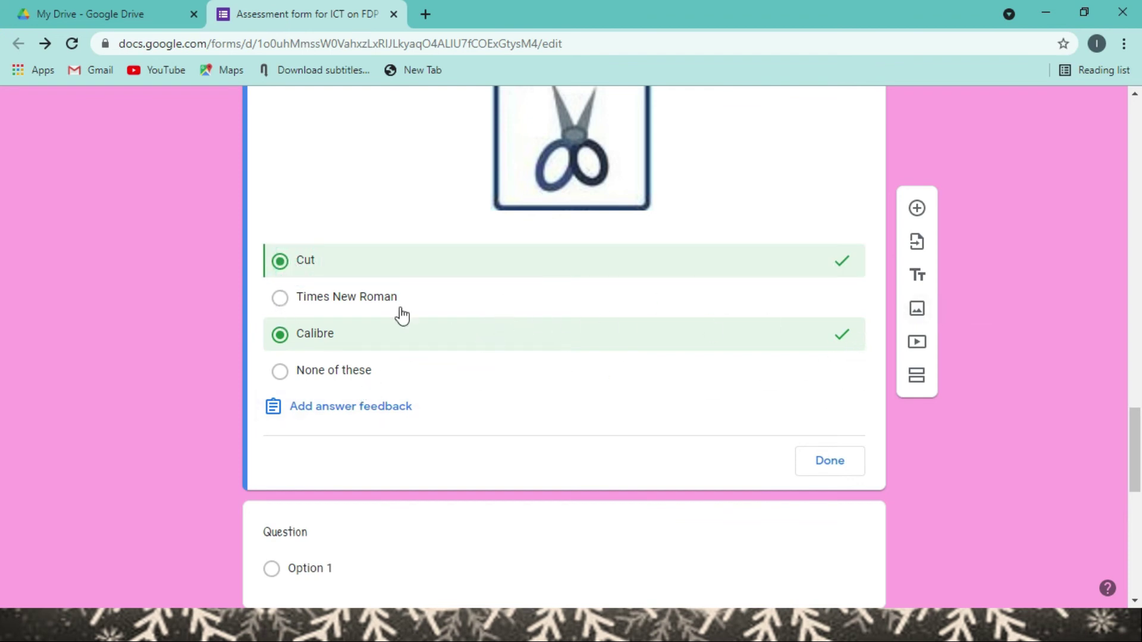
click(280, 337)
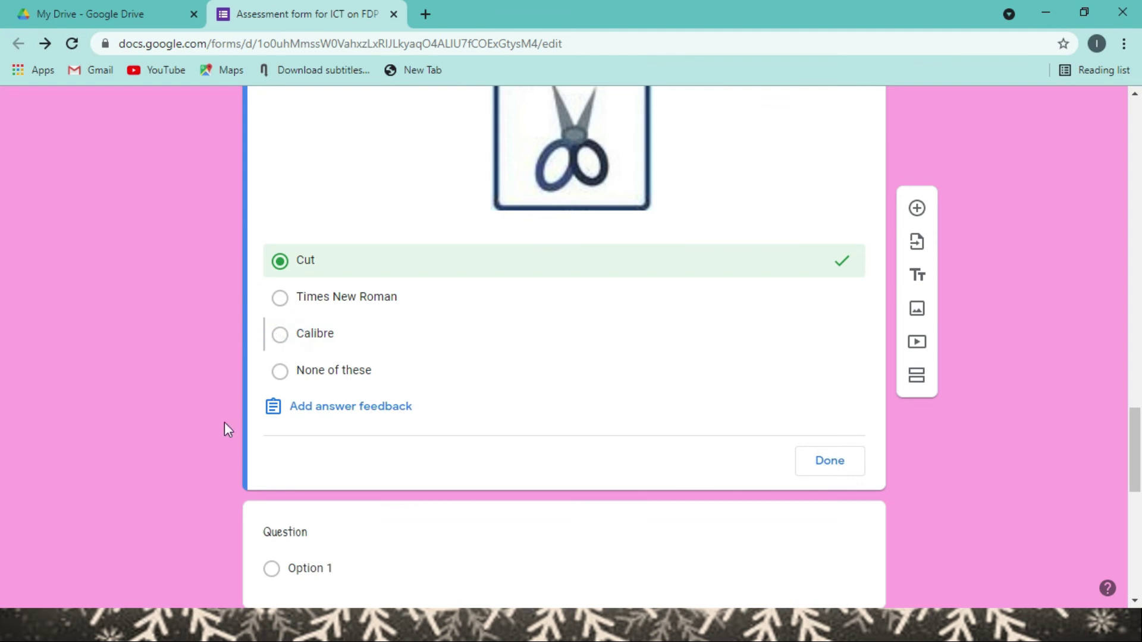
click(827, 464)
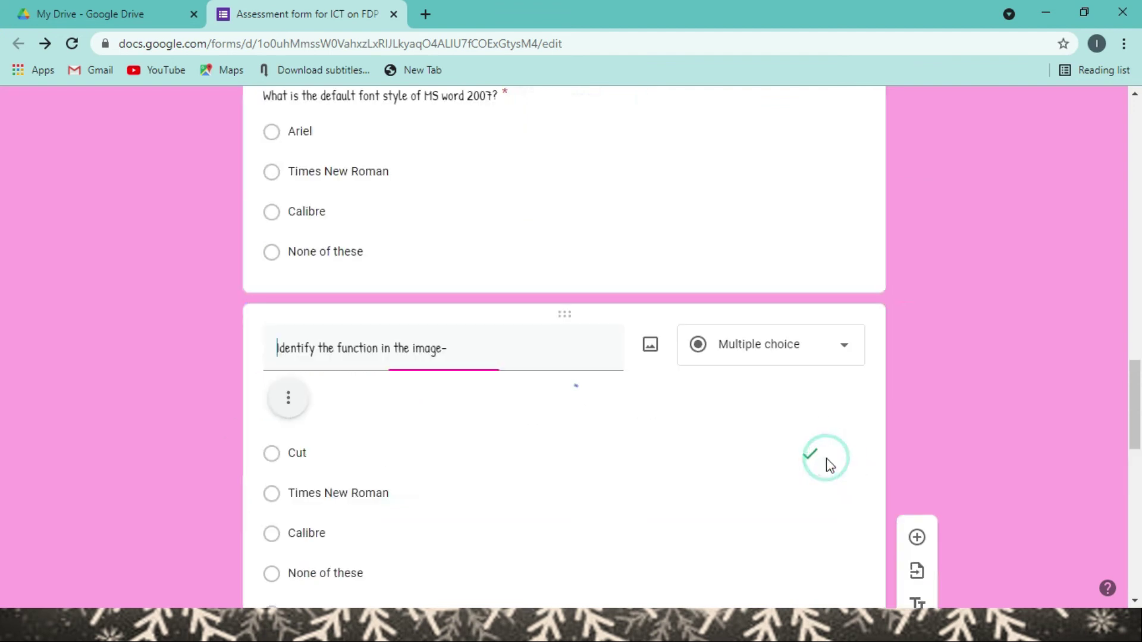
- Reopen the image question's answer key to check its points and correct answer, and close it without changes
scroll(3, 381, down, 7)
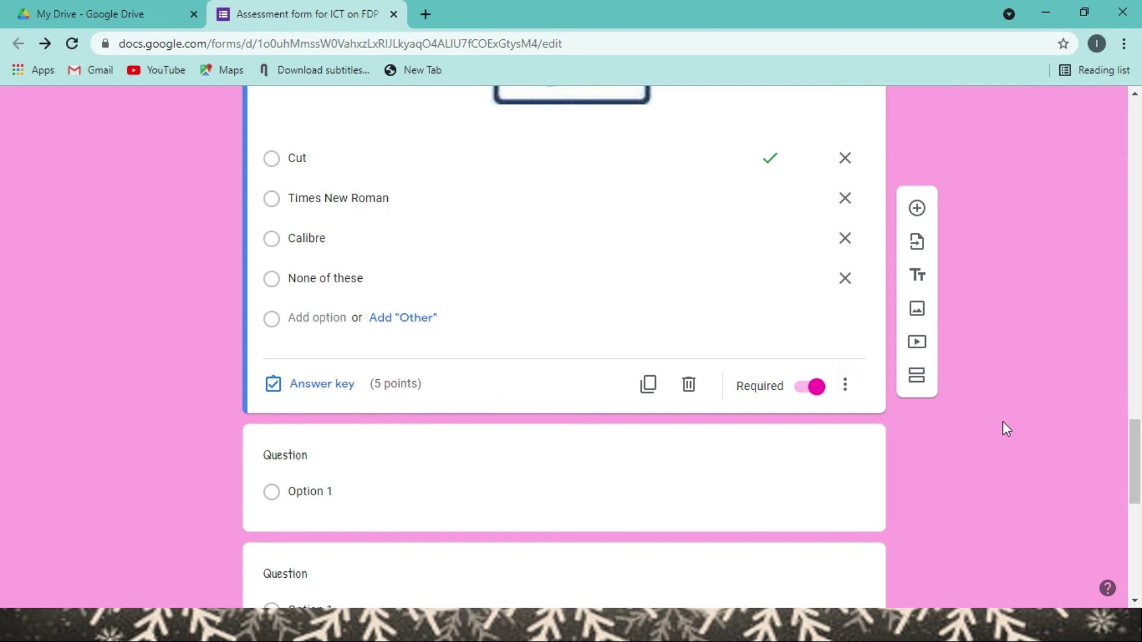
click(341, 384)
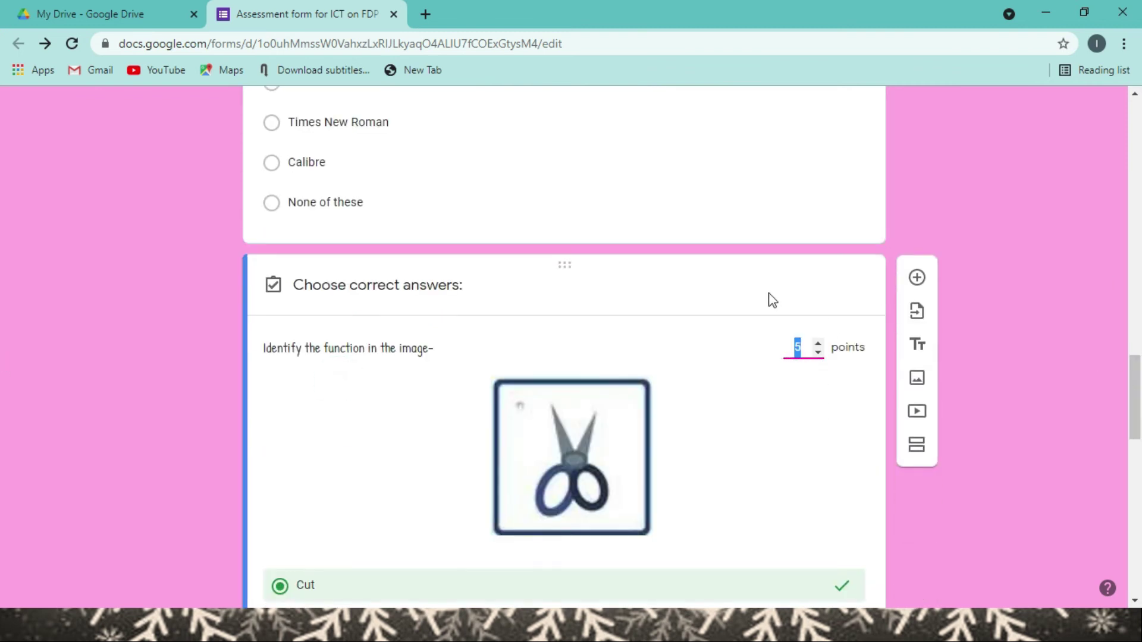
drag(1134, 365, 1135, 452)
click(839, 276)
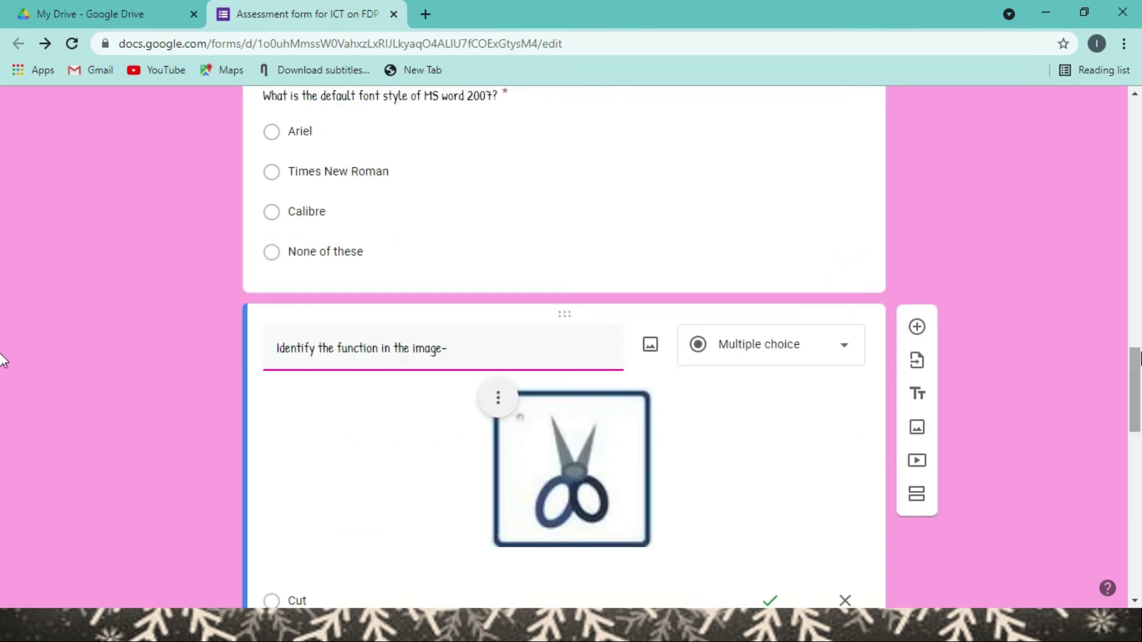
scroll(1122, 282, up, 7)
scroll(1, 416, down, 10)
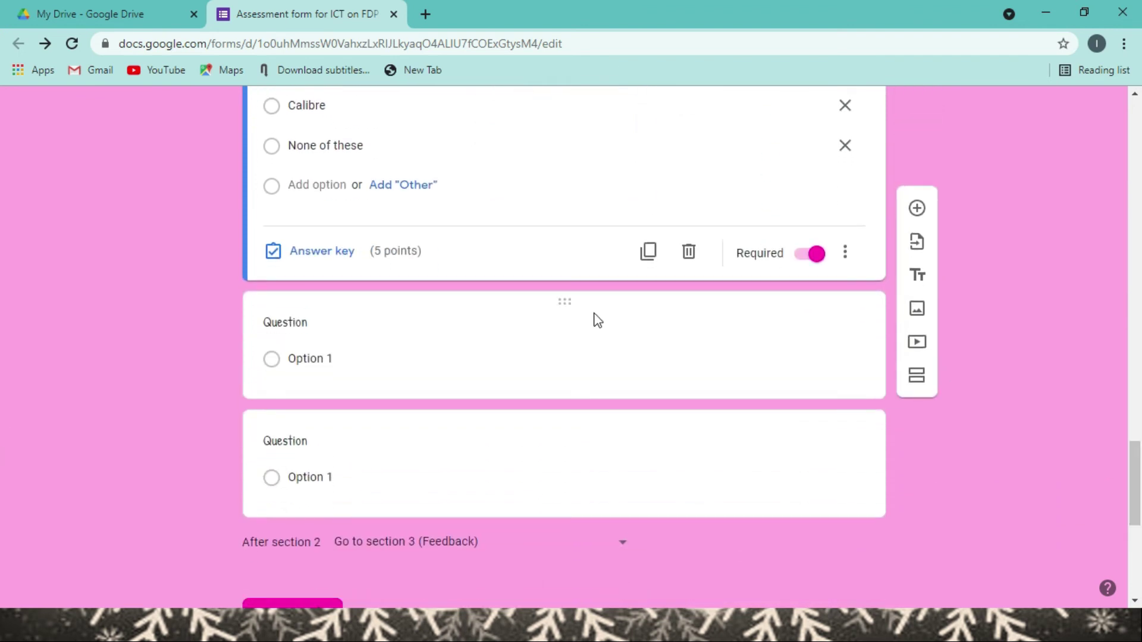
- Import the question "Shortcut key to keep Replicate the previous slide is" from the Day-5 Assessment and Feedback form, below the first blank question
click(596, 319)
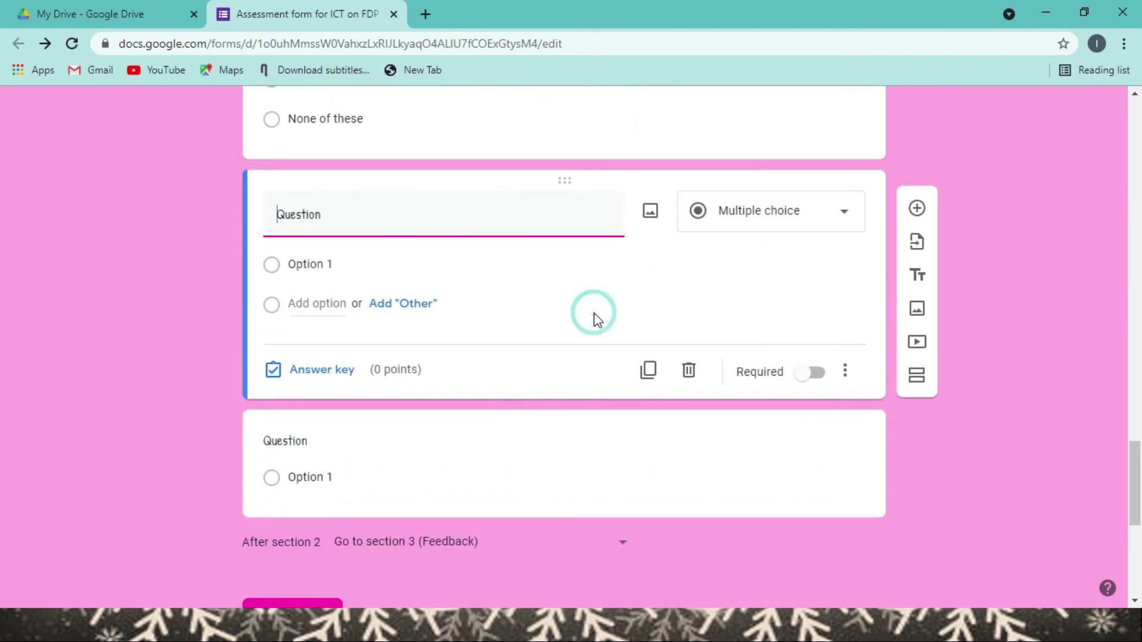
click(914, 249)
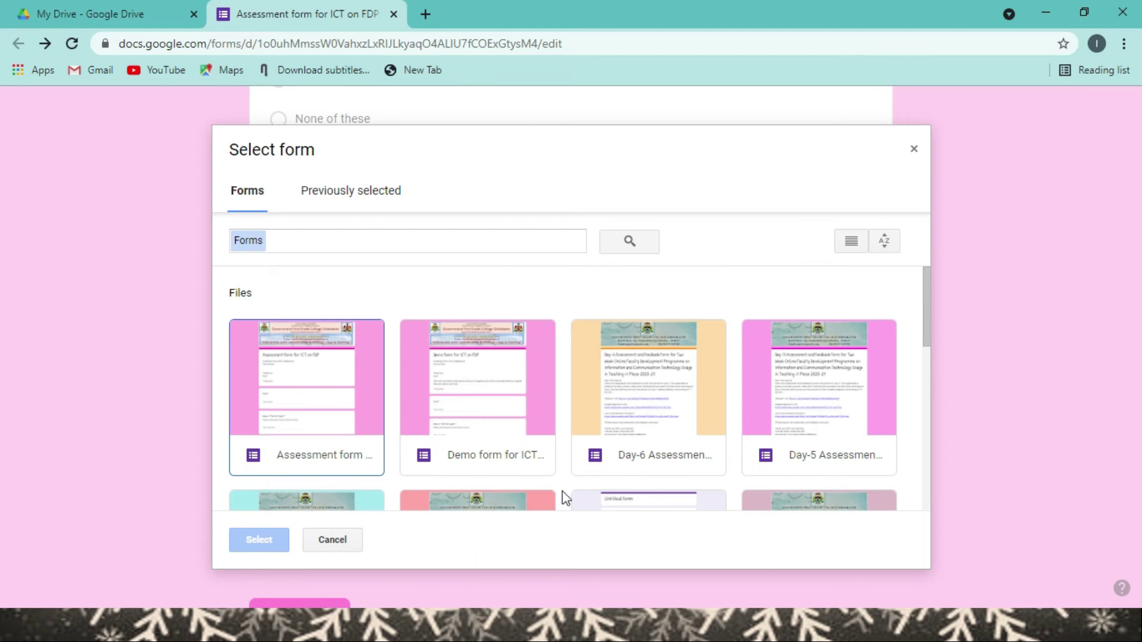
click(819, 413)
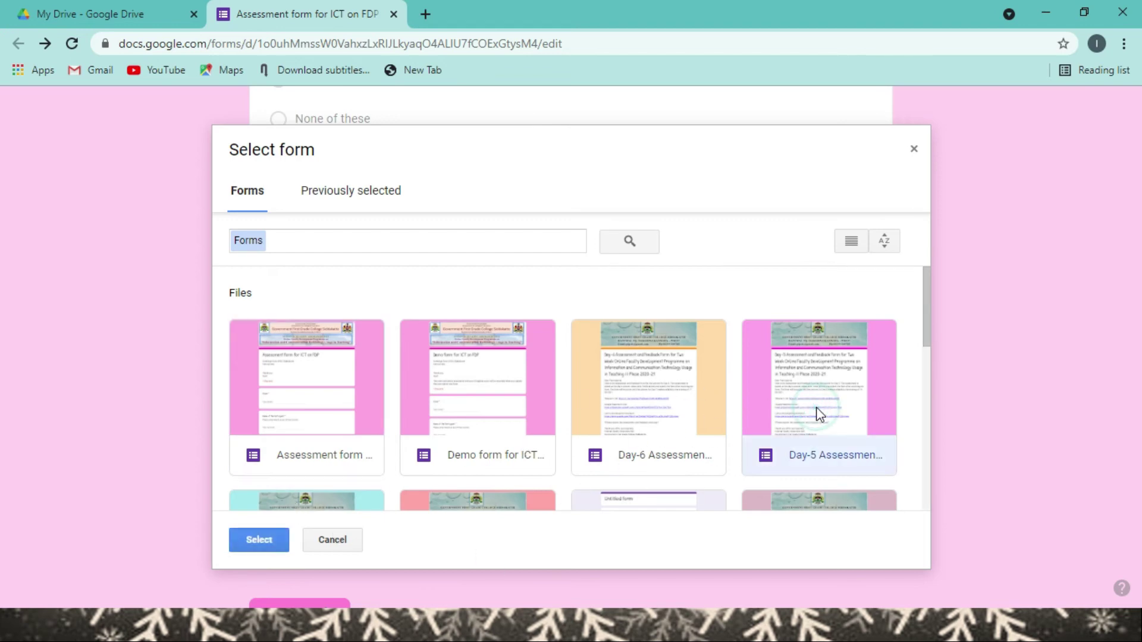
click(265, 537)
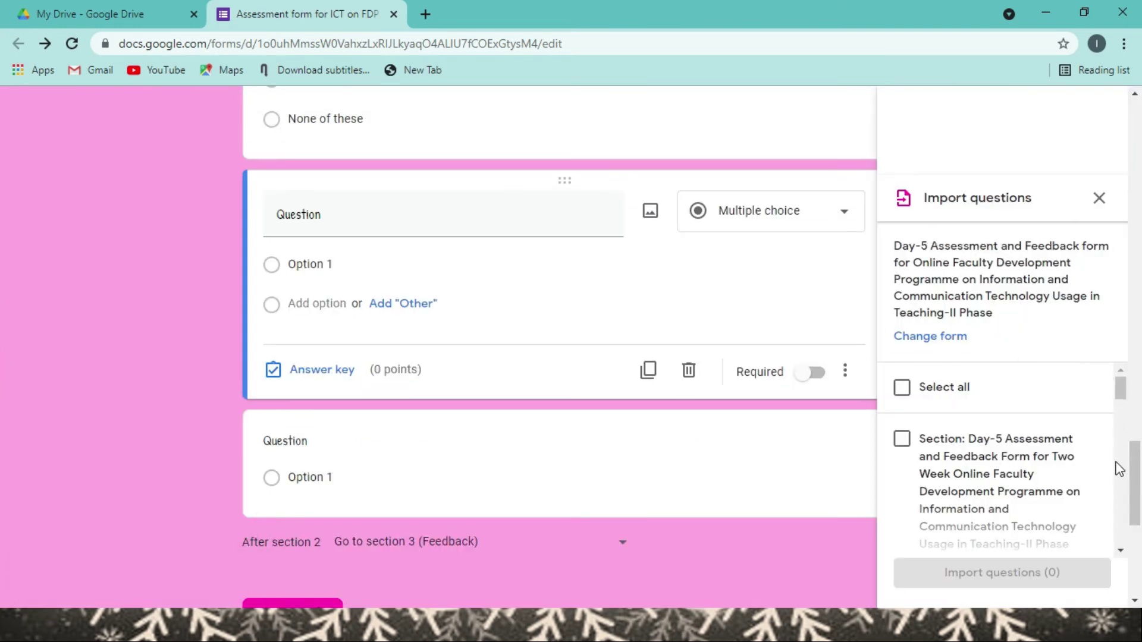
drag(1135, 485, 1118, 505)
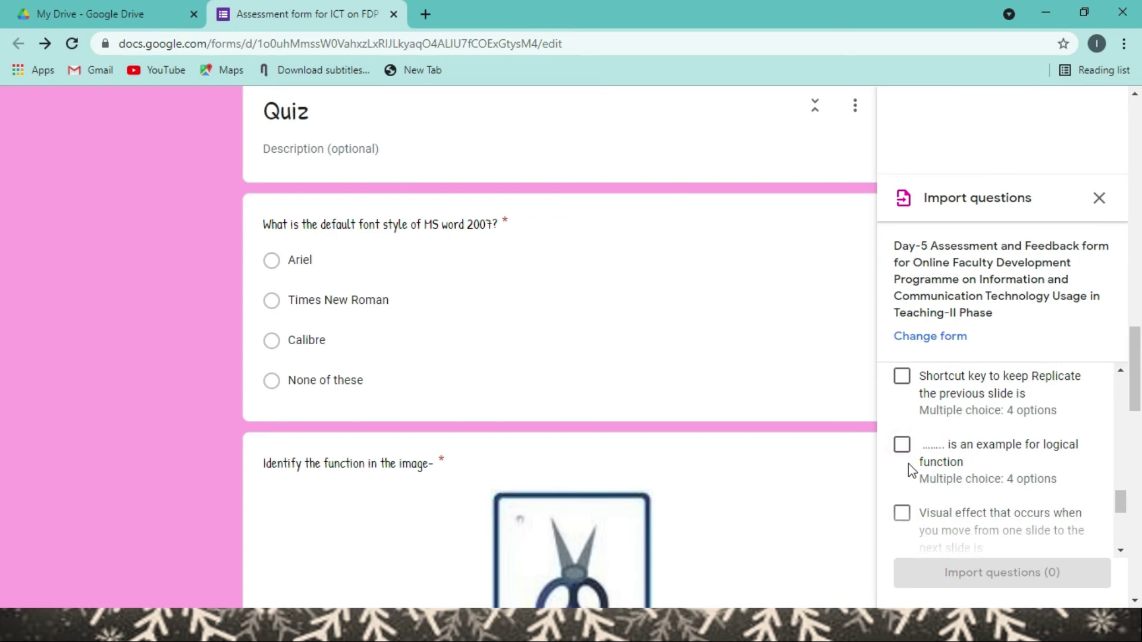
click(903, 377)
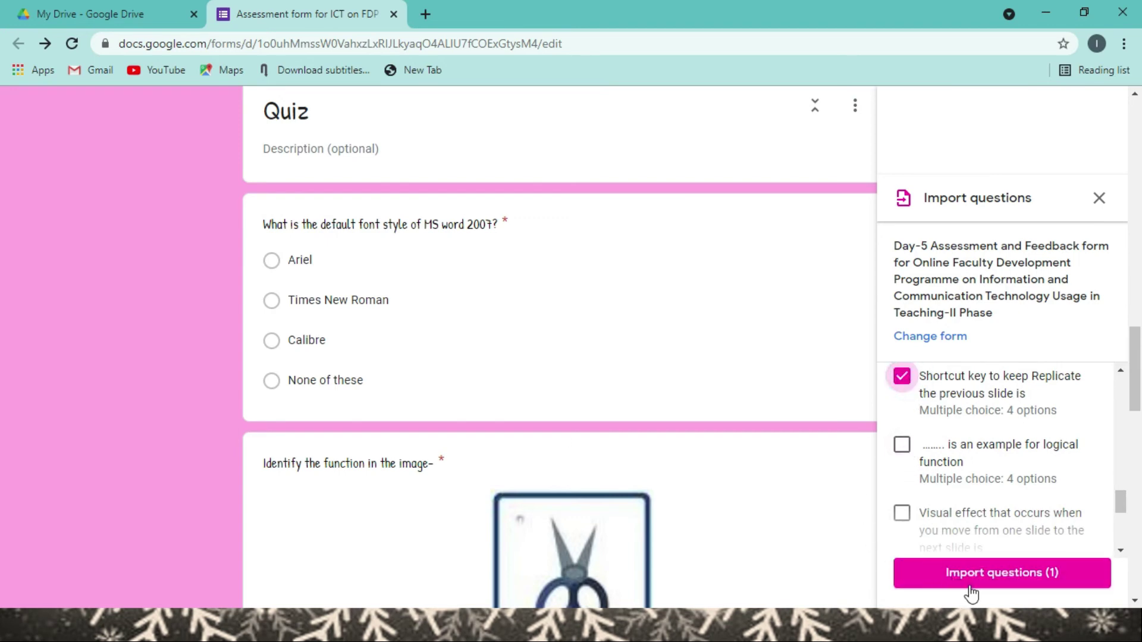
click(971, 576)
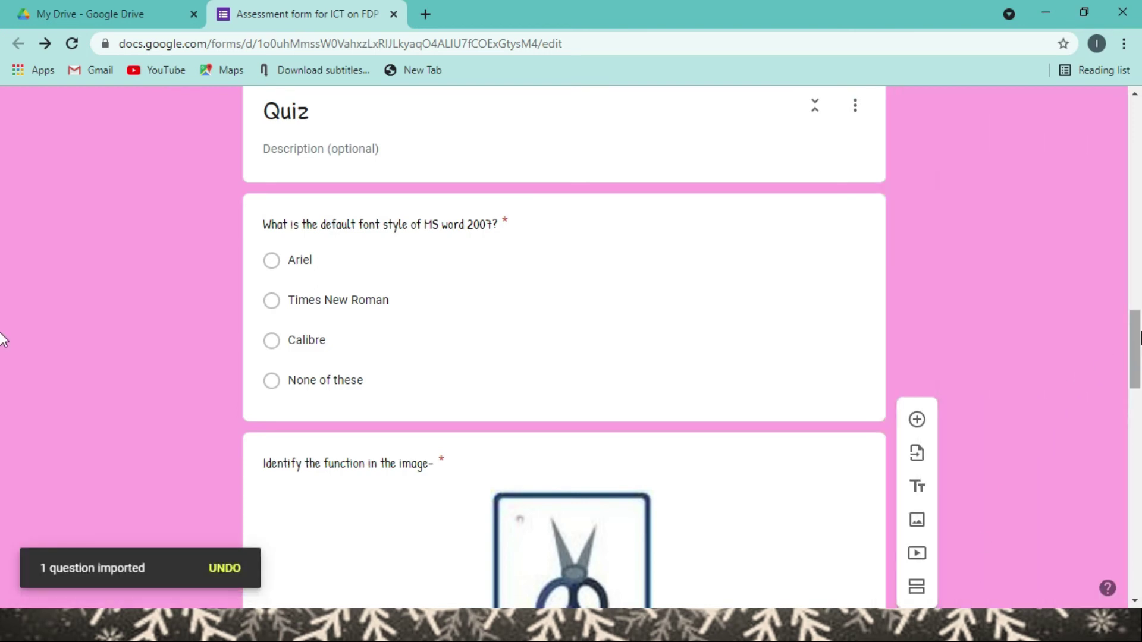
- Delete the blank multiple-choice question directly above the imported shortcut key question
drag(1137, 338, 1136, 455)
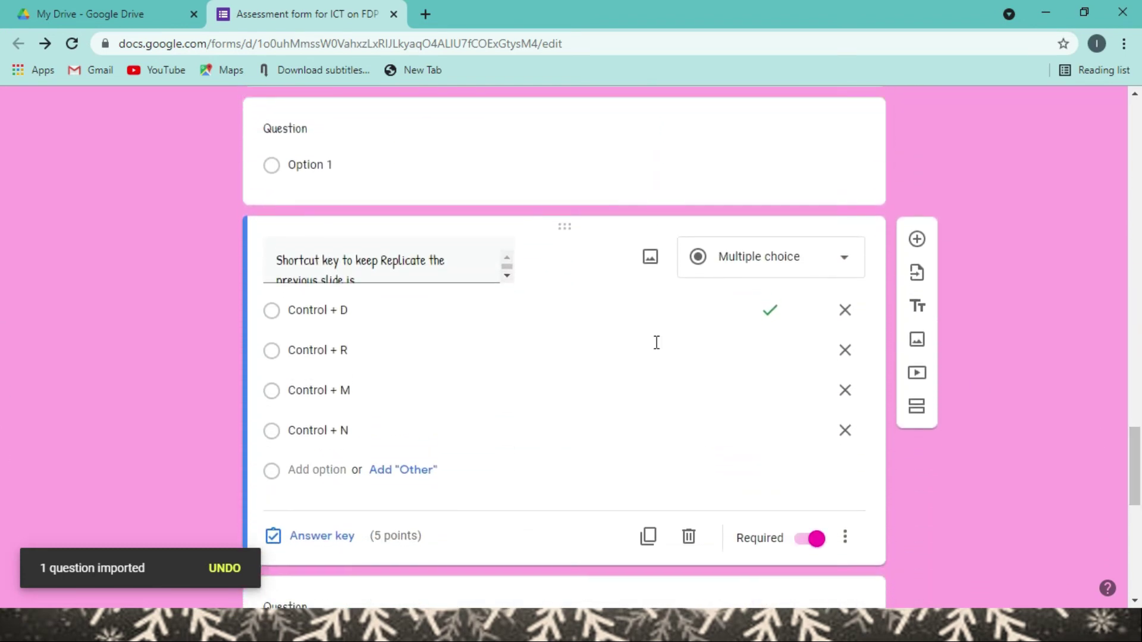
click(561, 166)
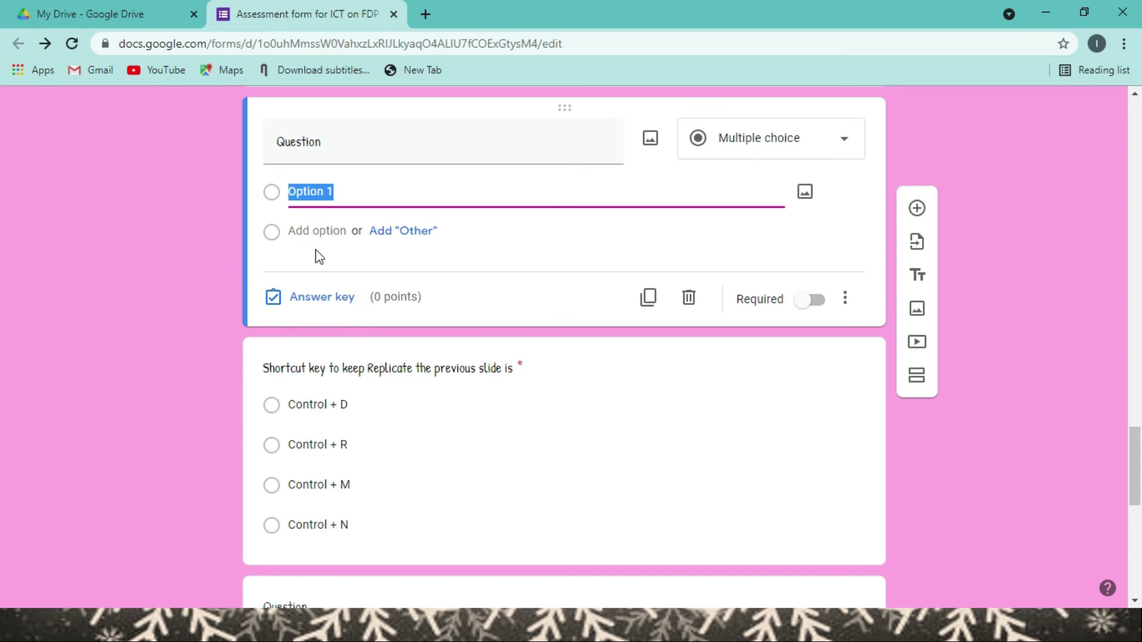
click(844, 300)
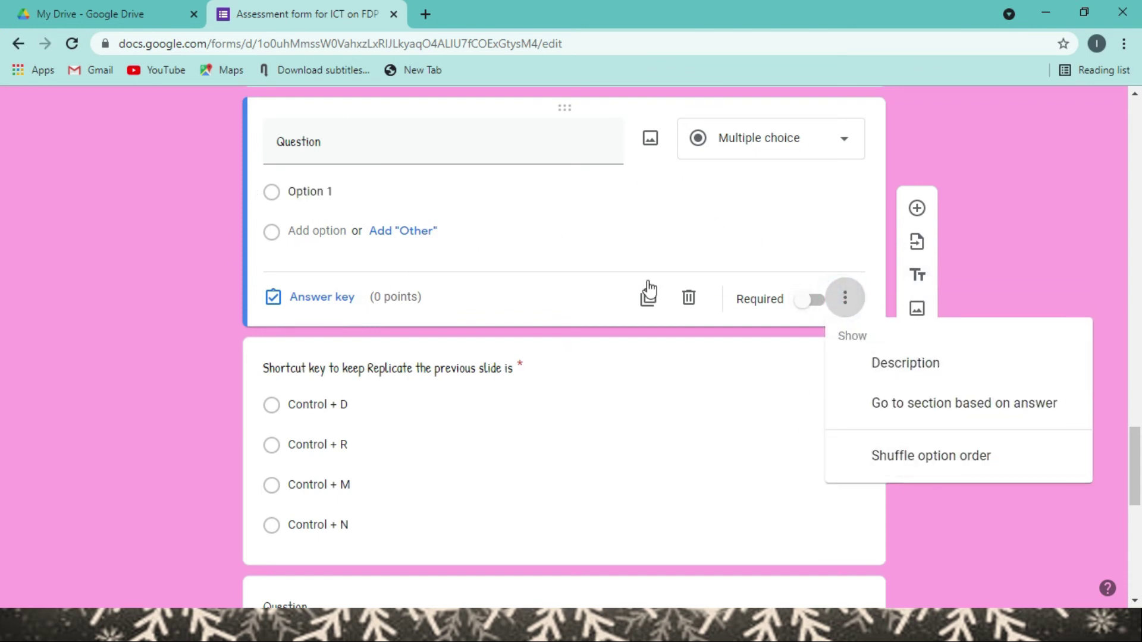
click(689, 300)
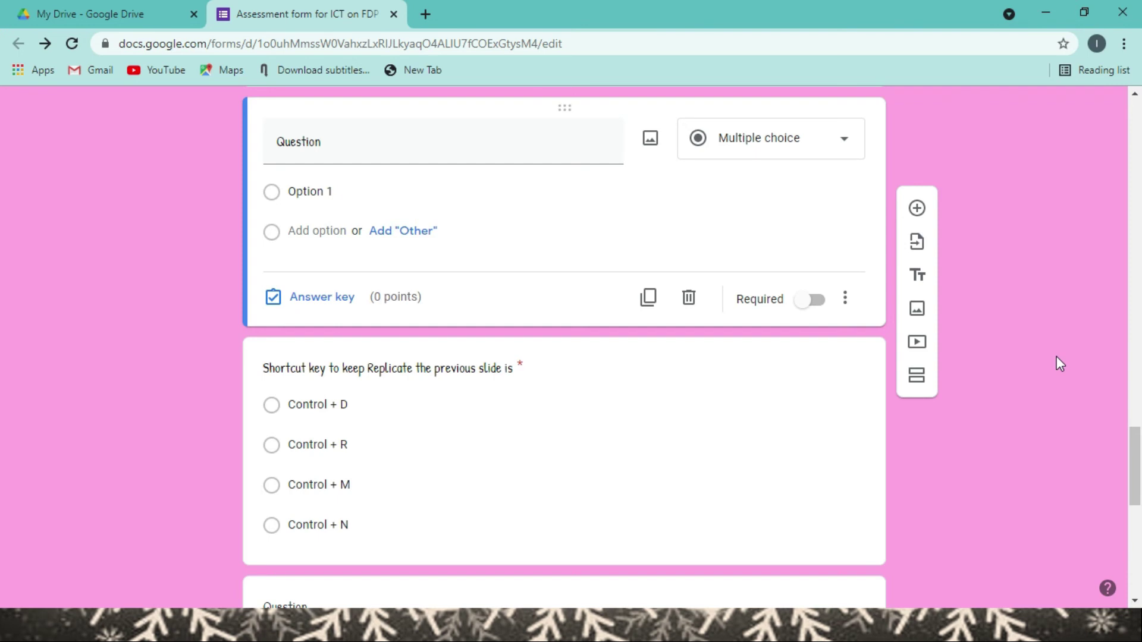
click(688, 297)
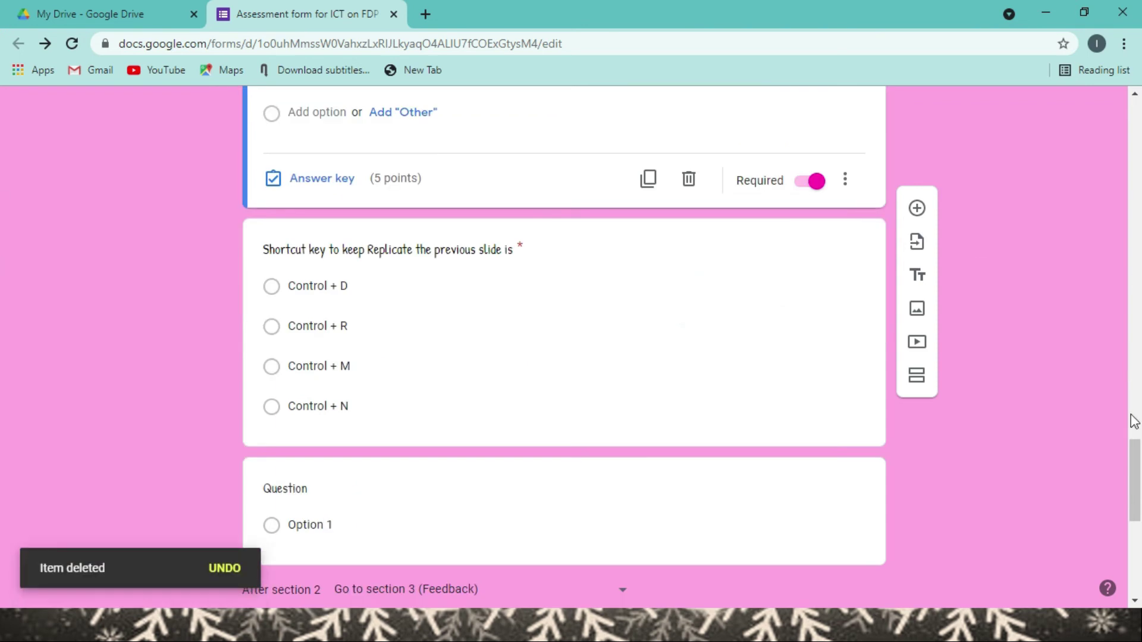
- Add a blank question directly after the imported shortcut key question and delete the last blank question in section 2
scroll(1111, 427, up, 5)
scroll(1114, 470, down, 5)
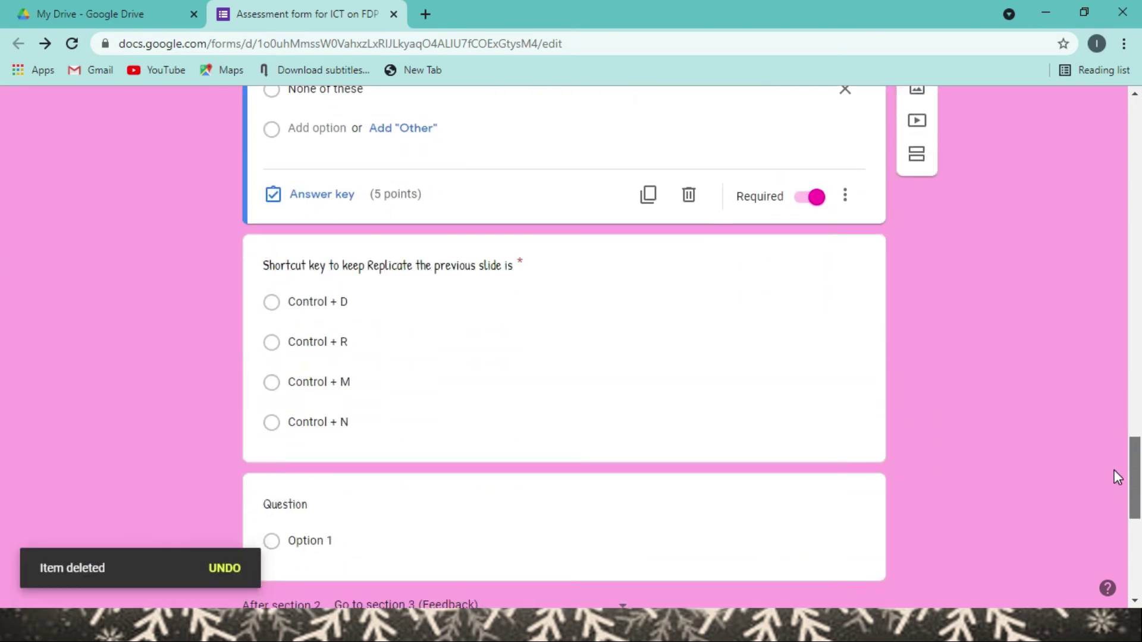
scroll(1115, 470, down, 1)
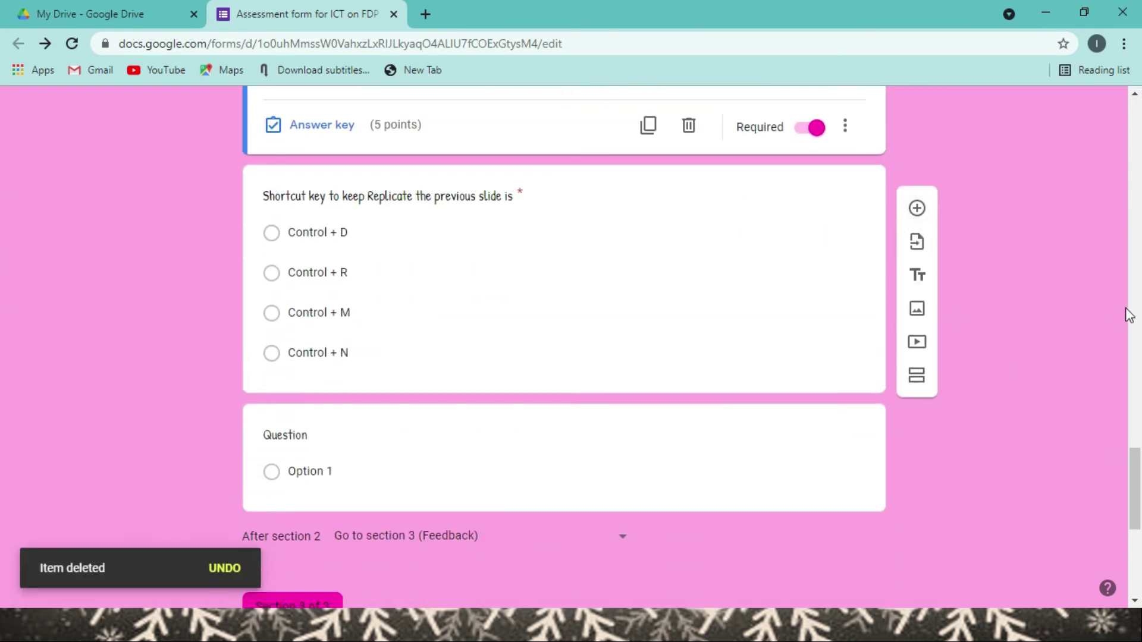
click(792, 255)
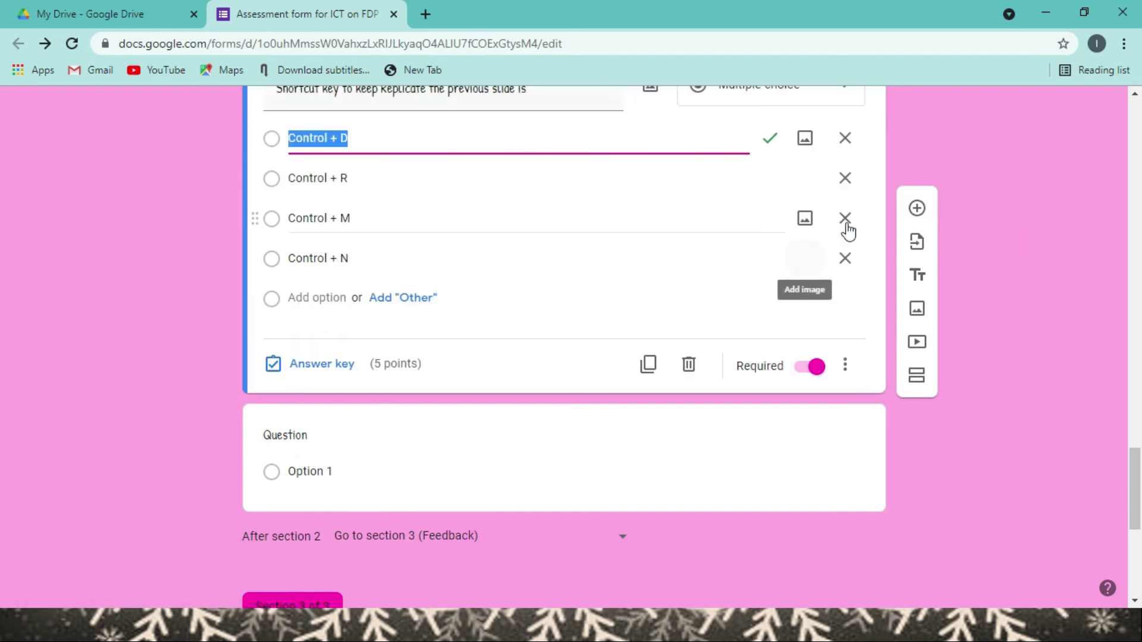
click(922, 212)
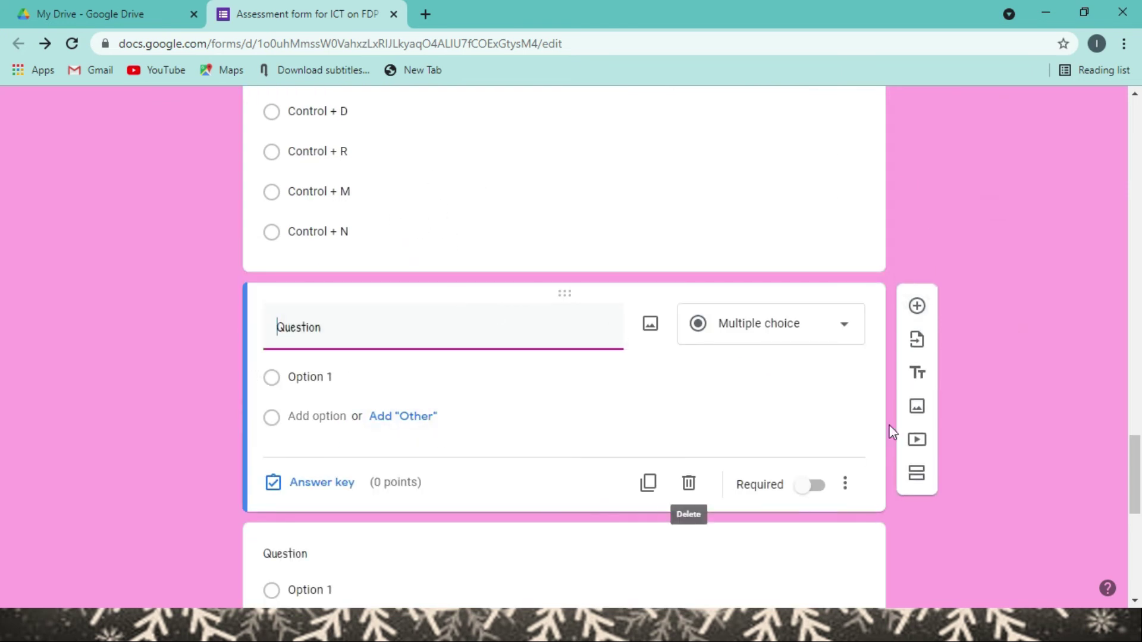
drag(1138, 493, 1137, 518)
click(711, 405)
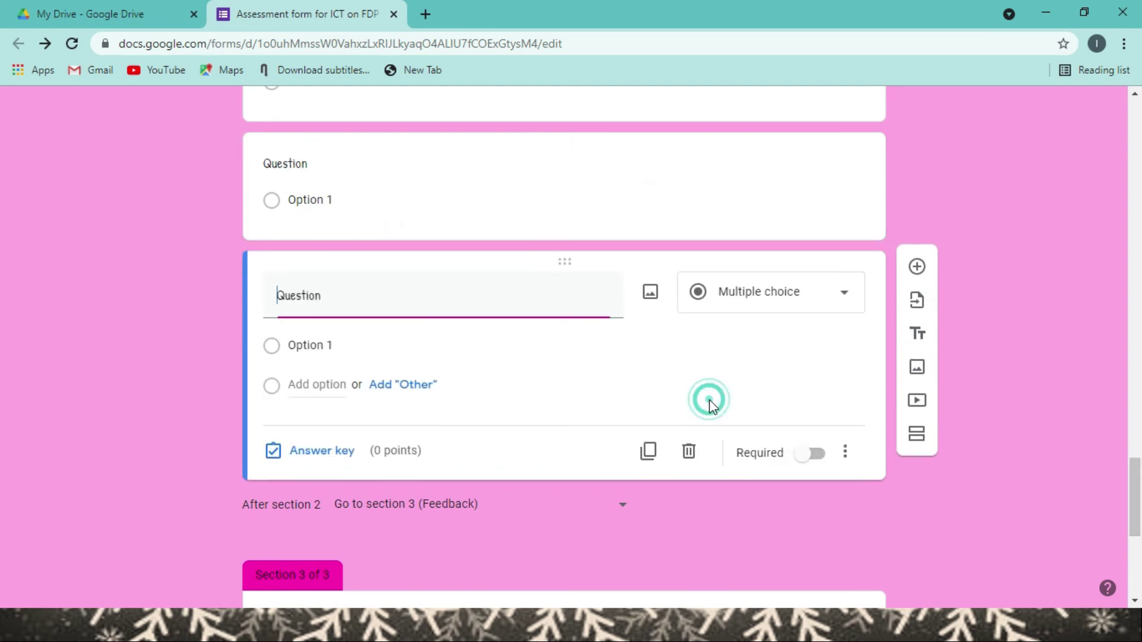
click(687, 450)
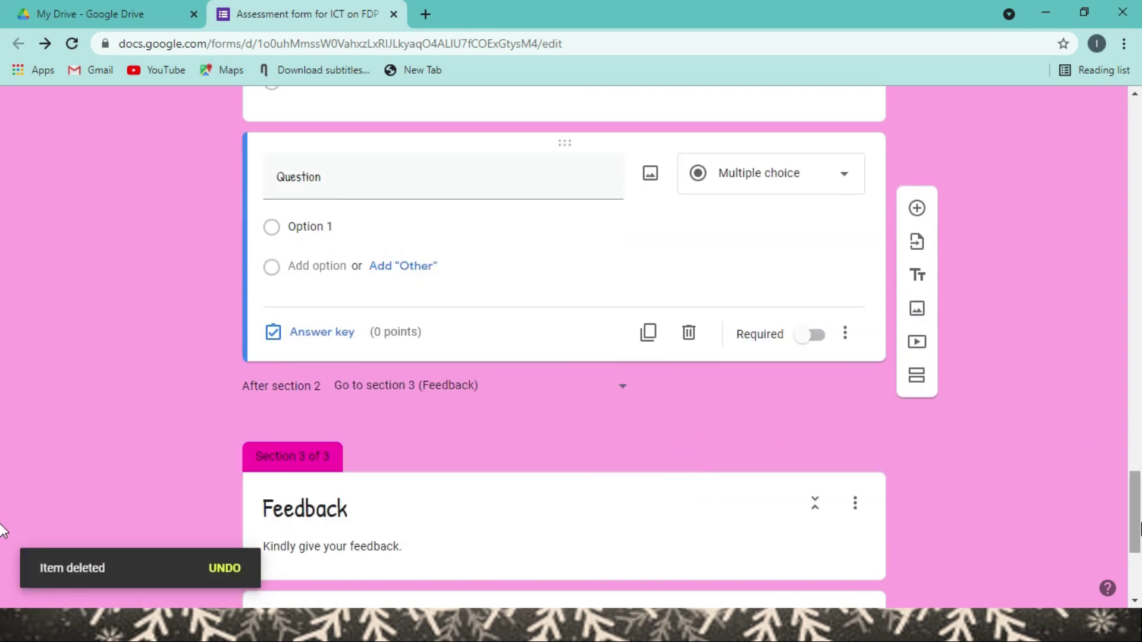
- Try adding a blank question below "Name of the Participant", and undo the addition
drag(1135, 505, 994, 215)
click(667, 305)
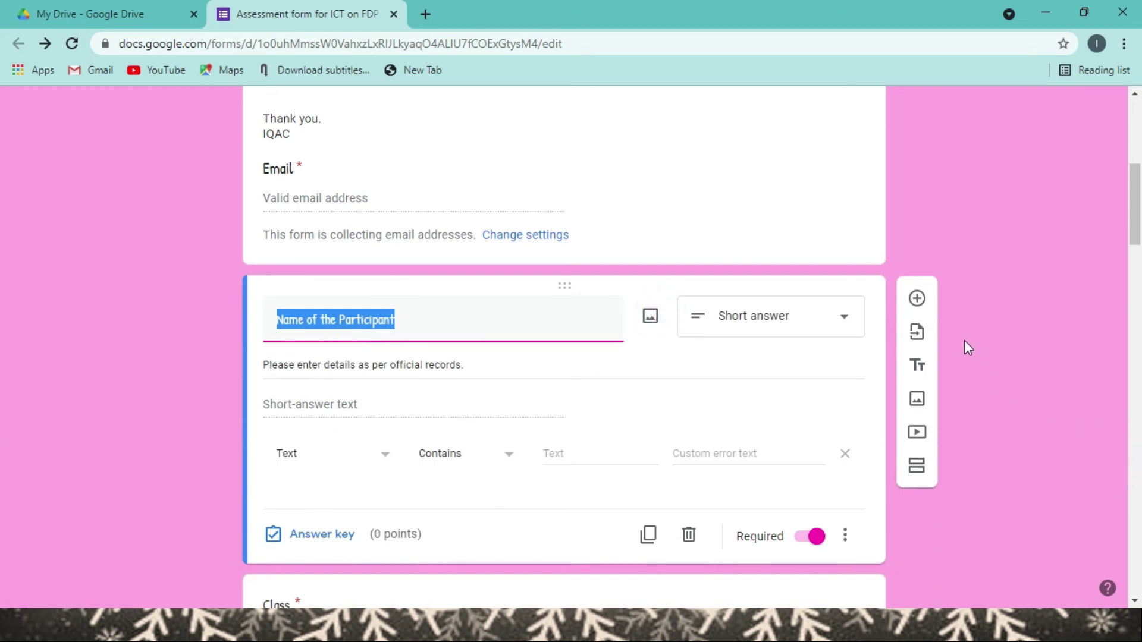
click(917, 298)
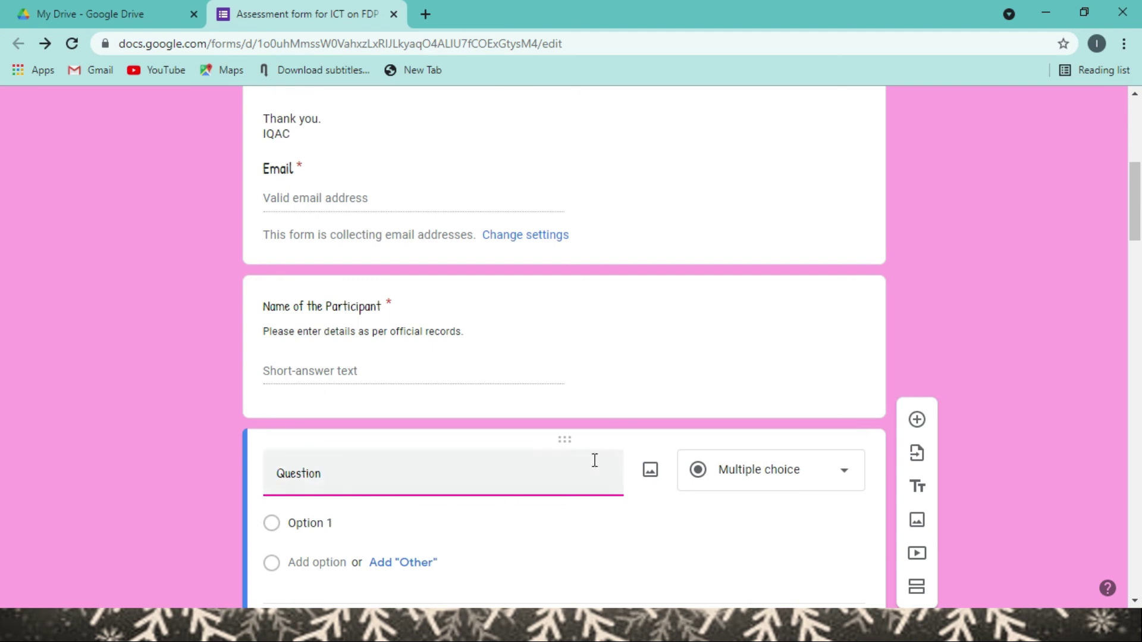
scroll(3, 216, down, 3)
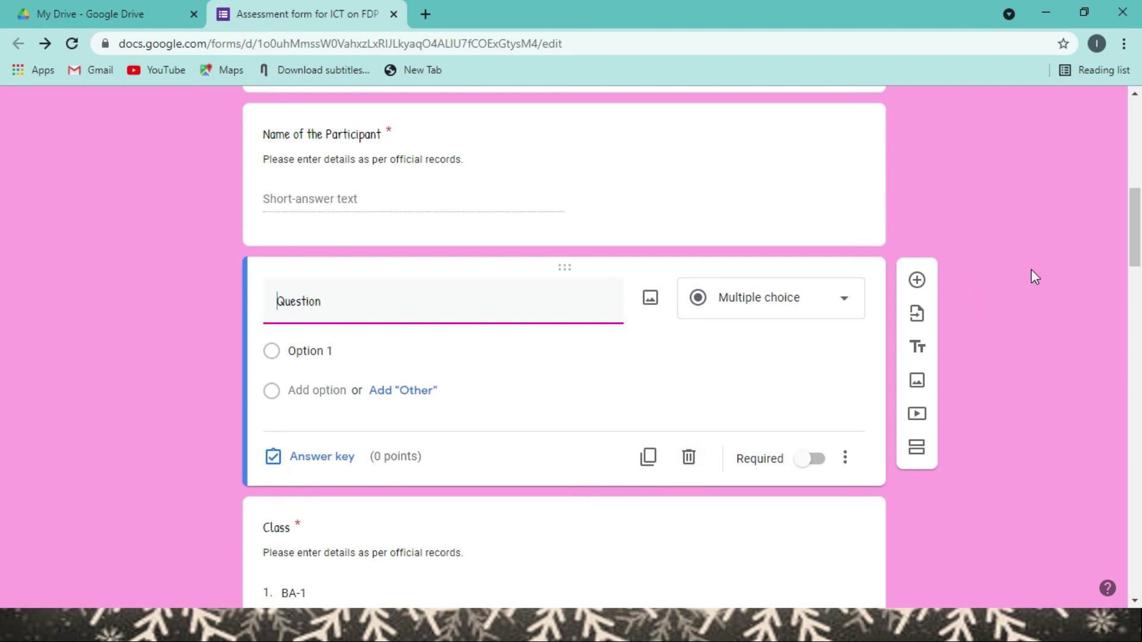
key(ctrl+z)
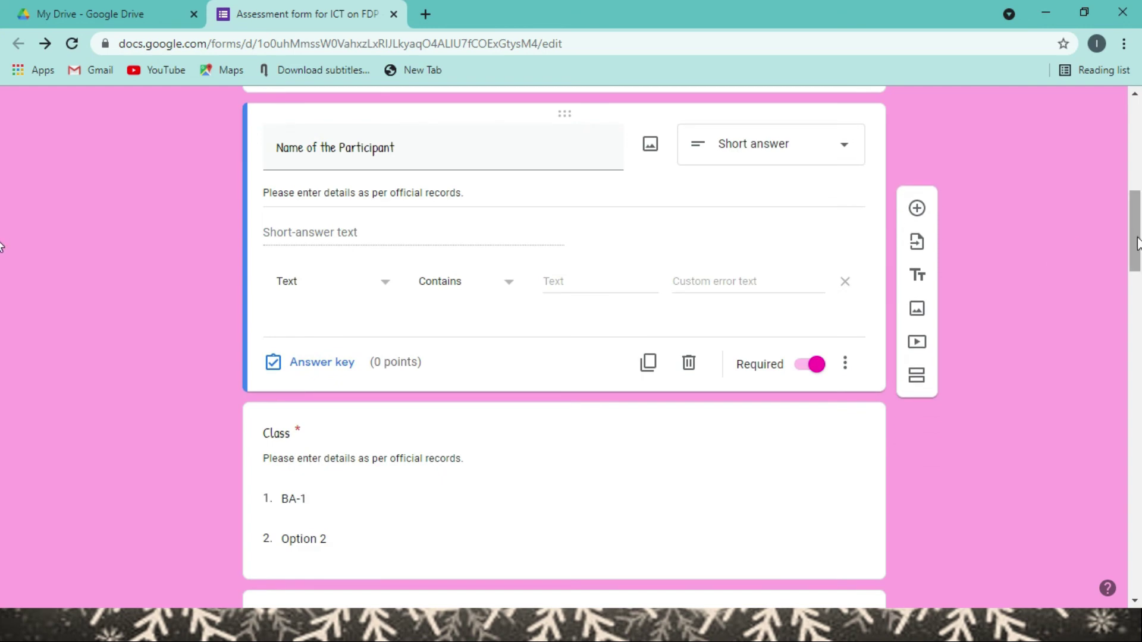
- Delete the remaining blank question at the end of section 2
drag(1138, 239, 1126, 492)
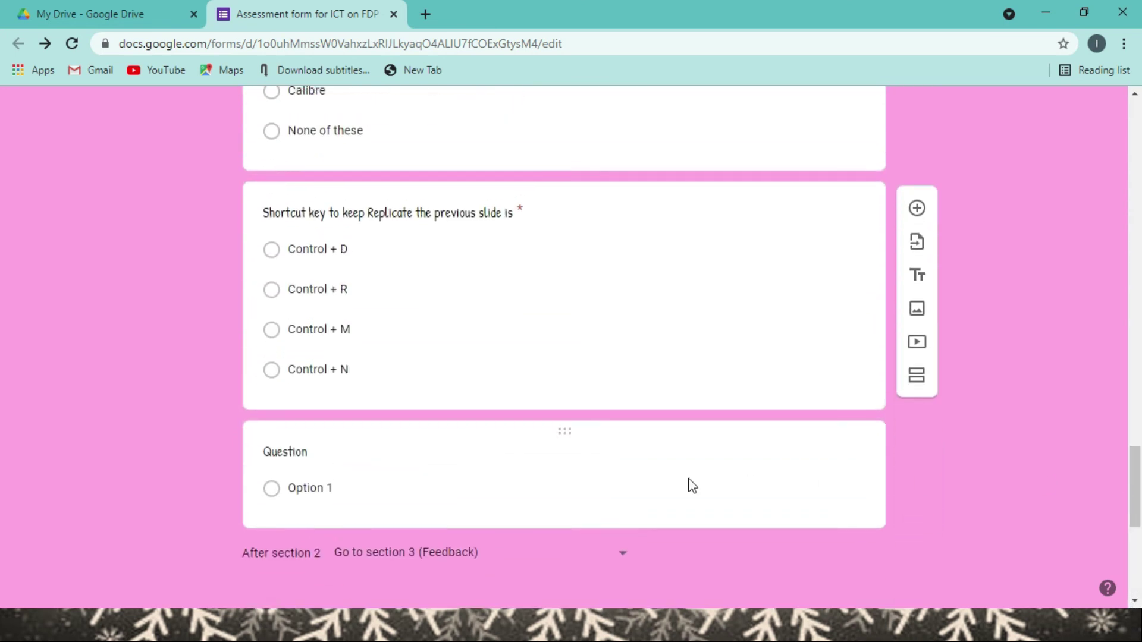
click(571, 479)
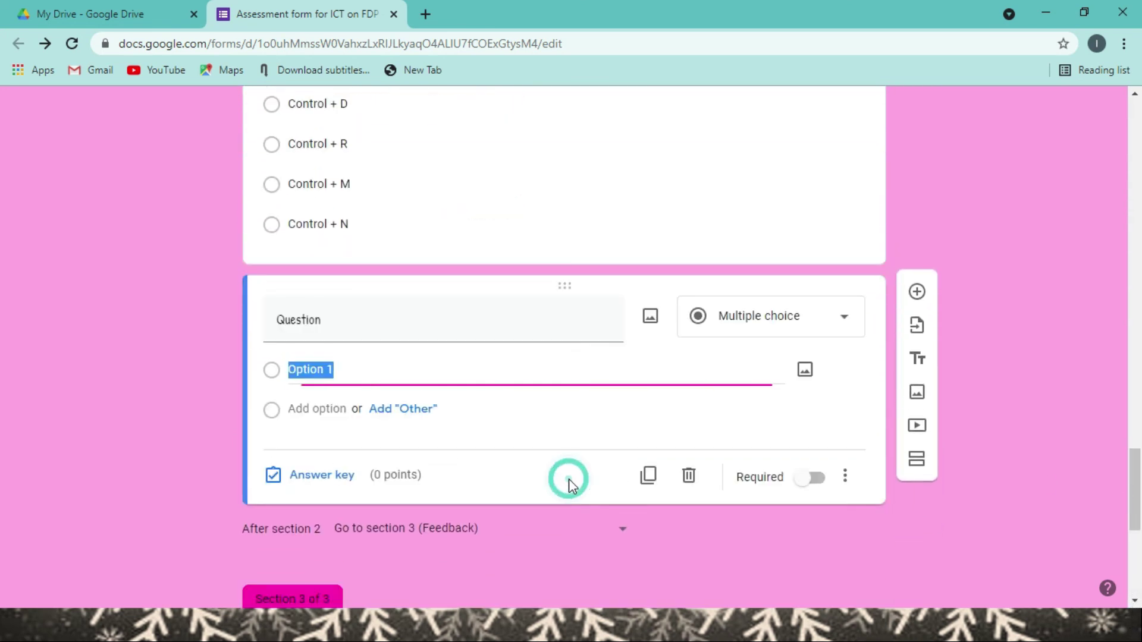
click(687, 478)
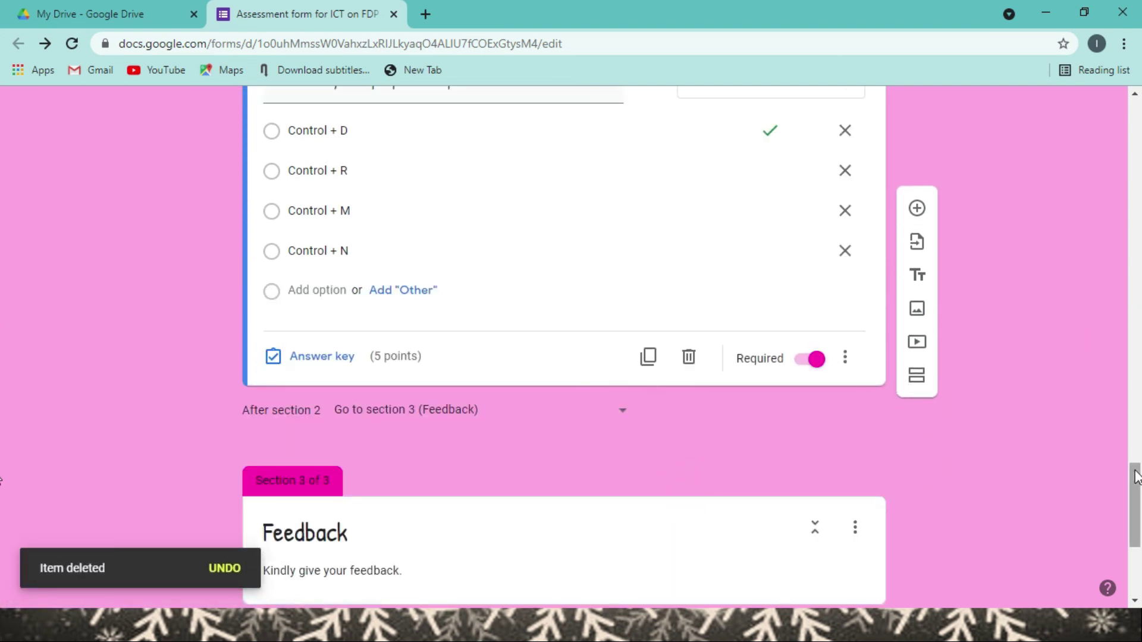
- Review the form from its header through the Quiz section's text, image and imported questions
drag(1136, 477, 1136, 465)
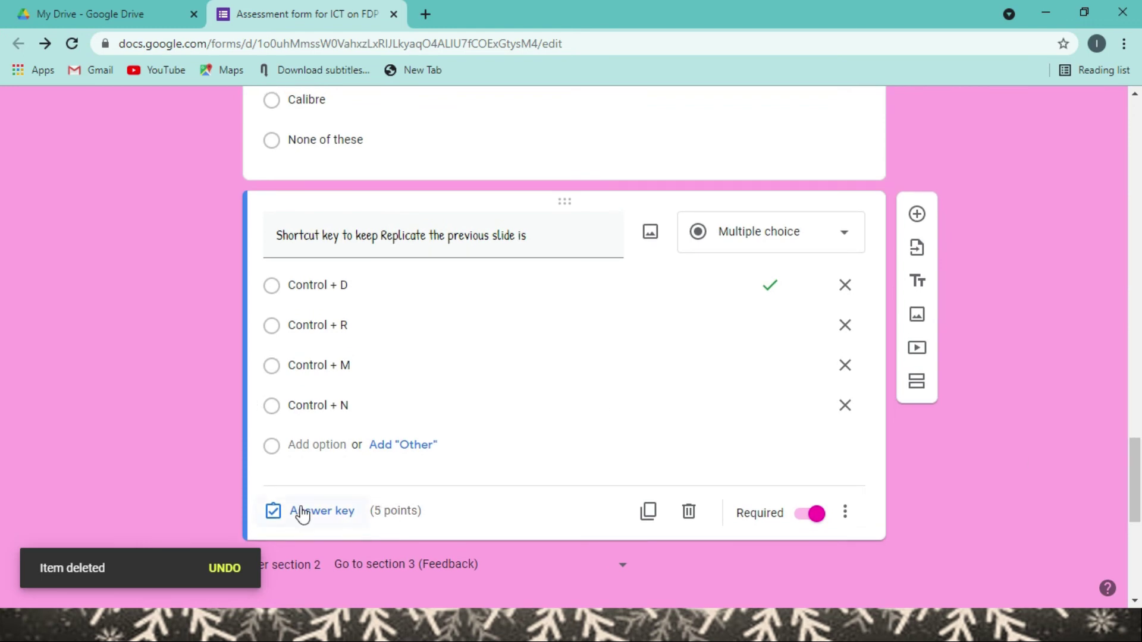
key(Home)
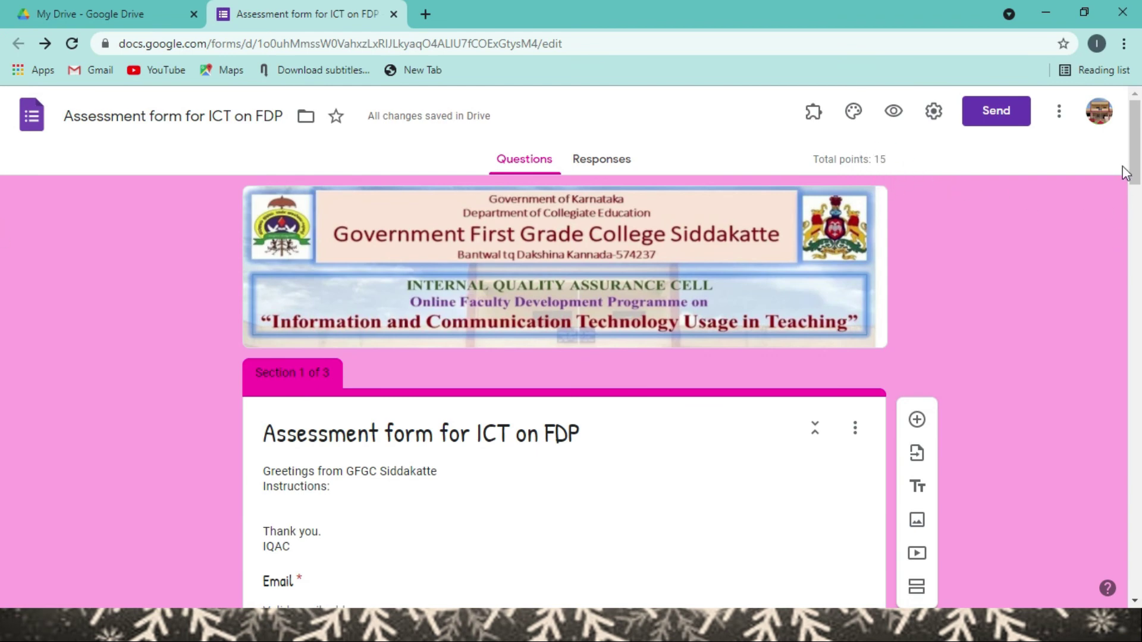
drag(1126, 172, 1095, 381)
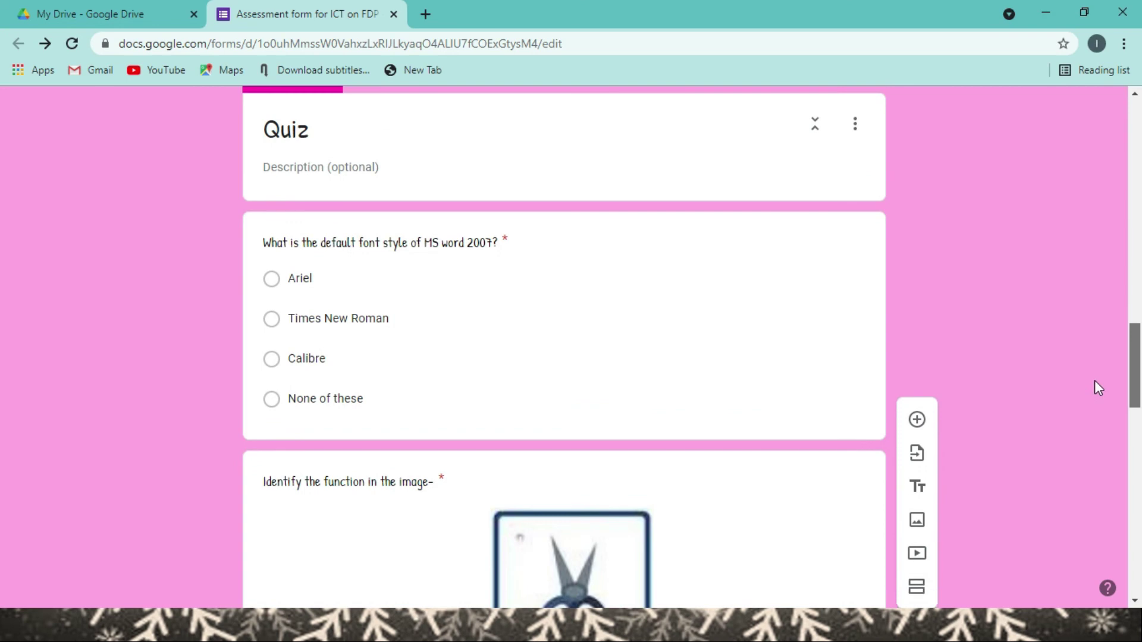
scroll(1094, 389, down, 8)
scroll(1097, 474, up, 5)
scroll(1066, 418, down, 7)
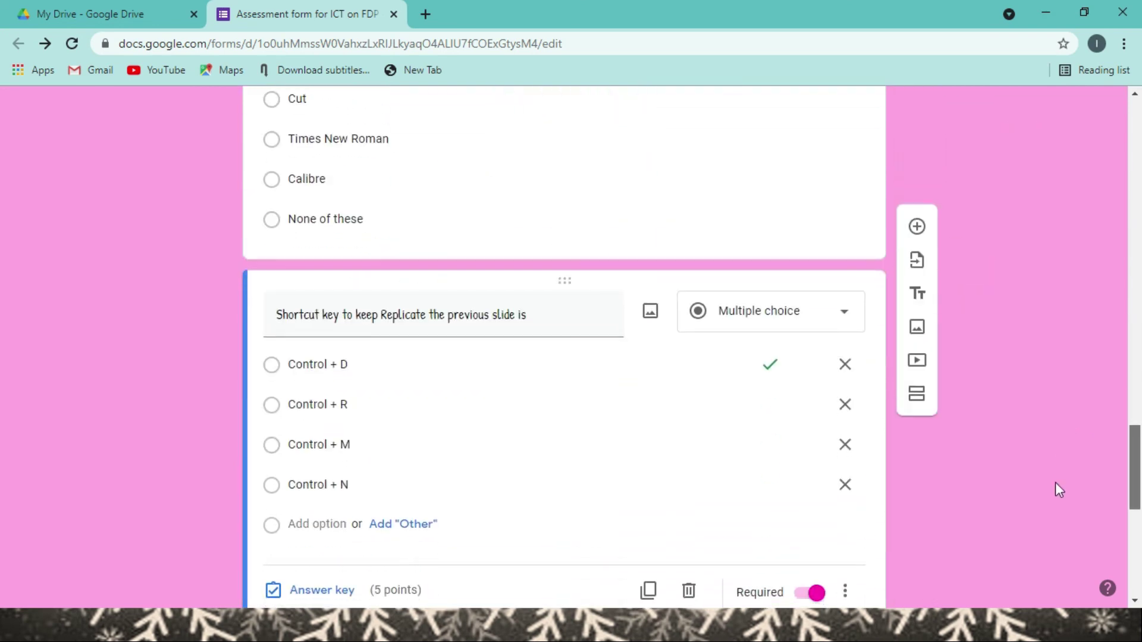
scroll(1059, 493, down, 3)
scroll(1063, 422, up, 8)
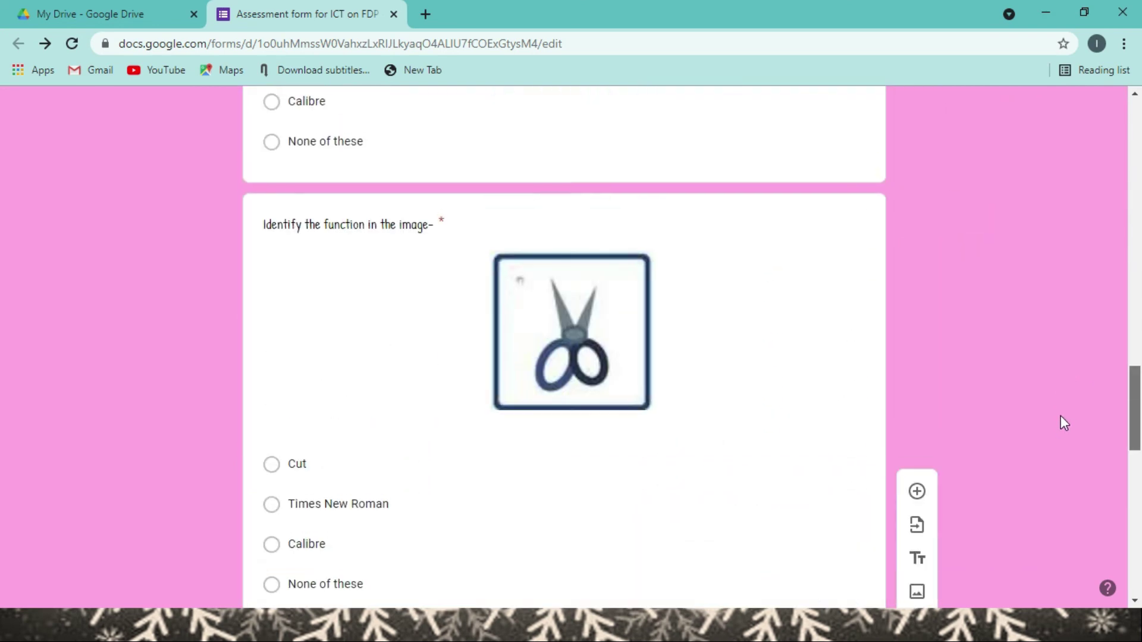
scroll(1062, 416, up, 4)
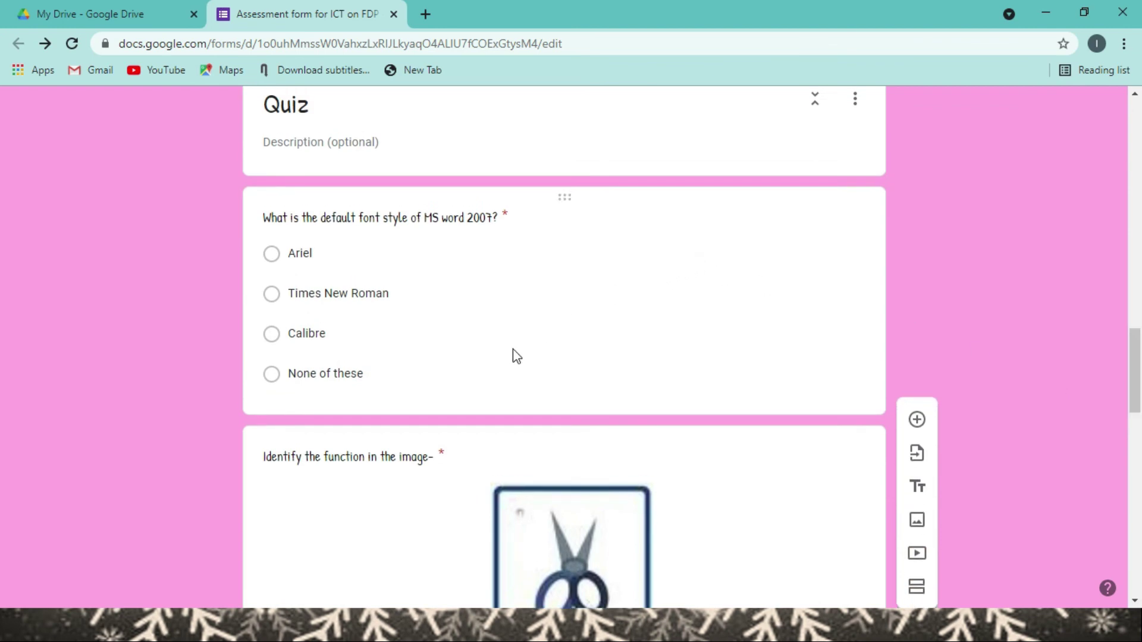
- Duplicate the "What is the default font style of MS word 2007?" question and move the copy below the imported shortcut key question
click(473, 299)
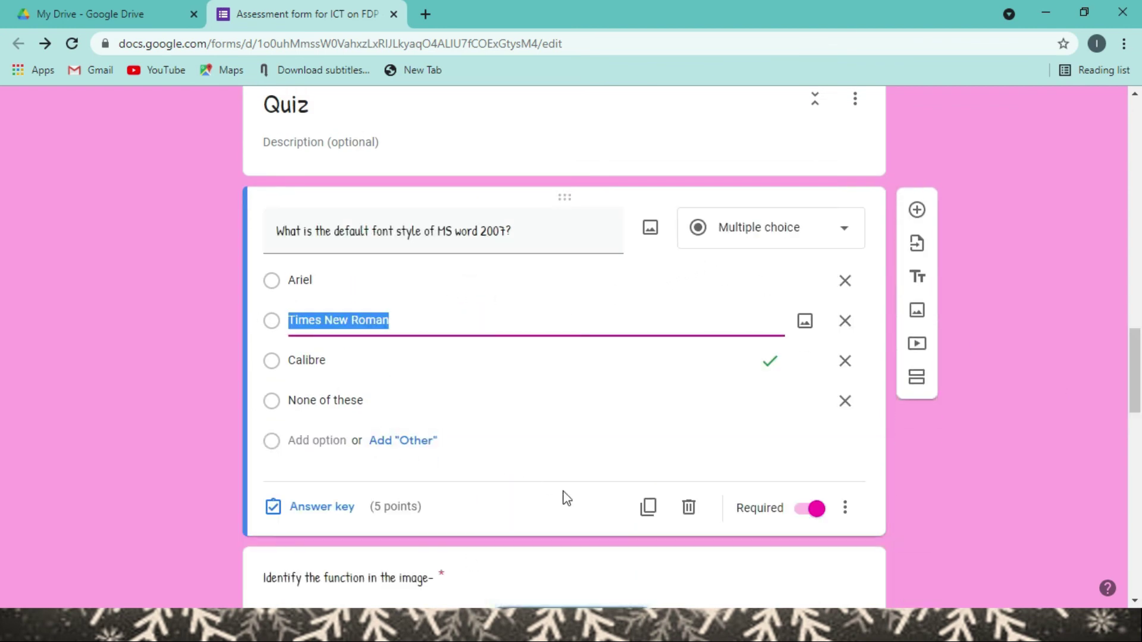
click(644, 516)
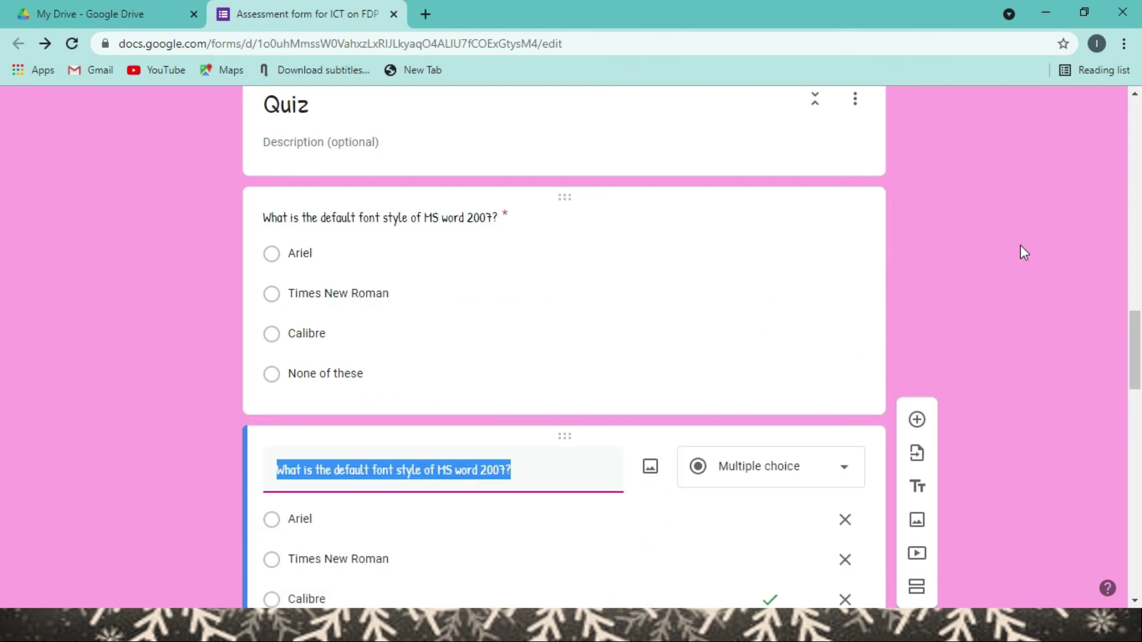
scroll(2, 333, down, 5)
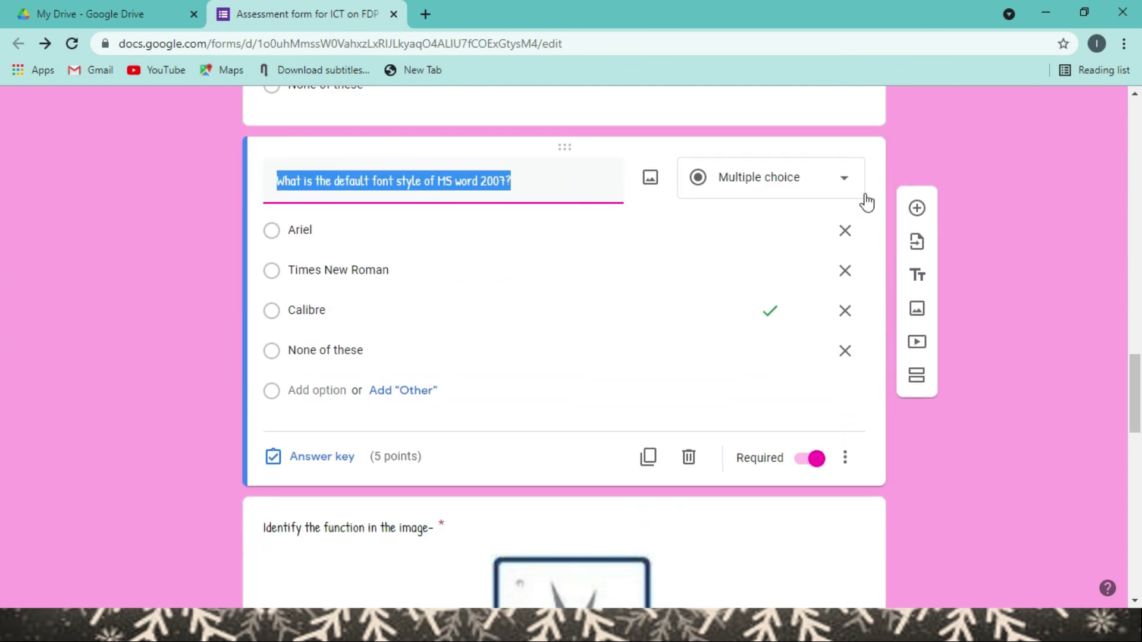
drag(669, 140, 659, 305)
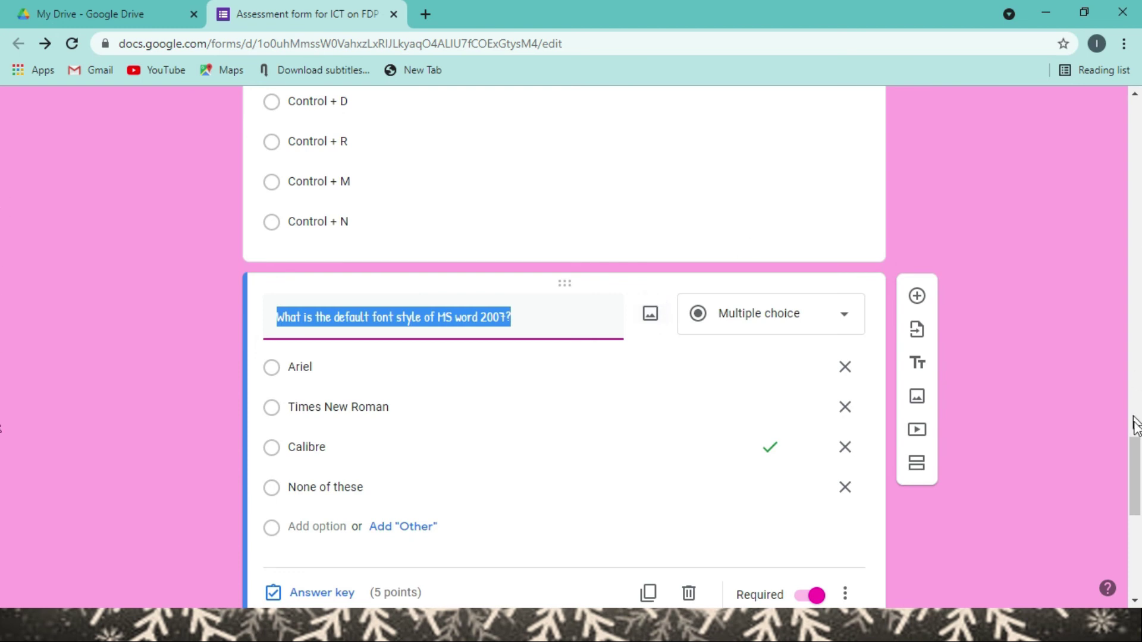
- Replace the duplicated font style question's text with "Identify the voice-"
drag(1136, 457, 1136, 478)
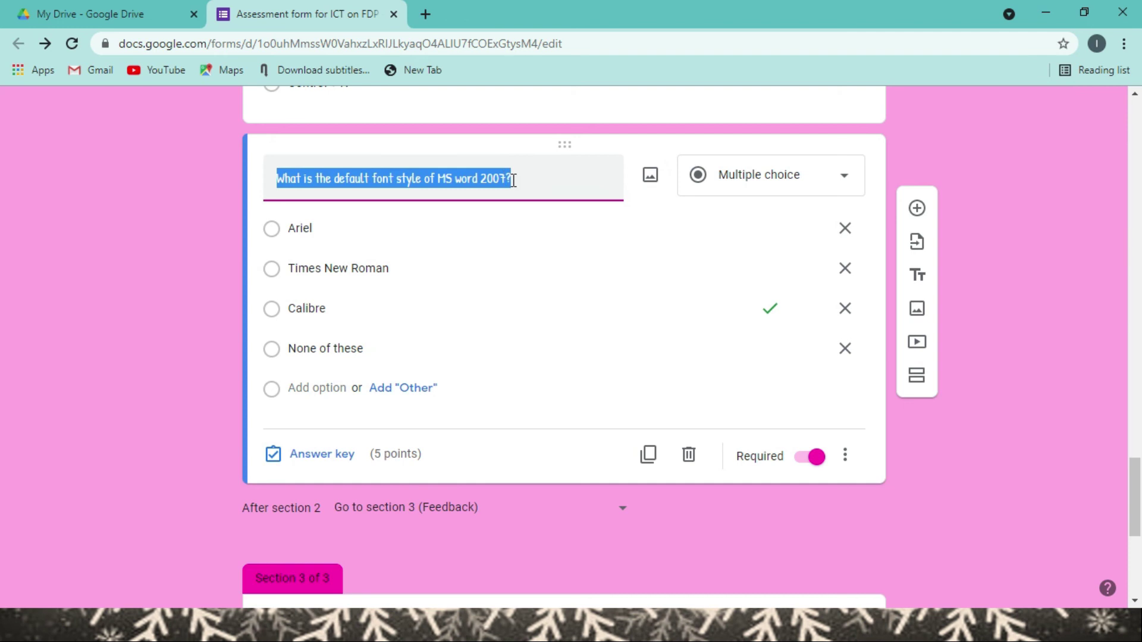
key(BackSpace)
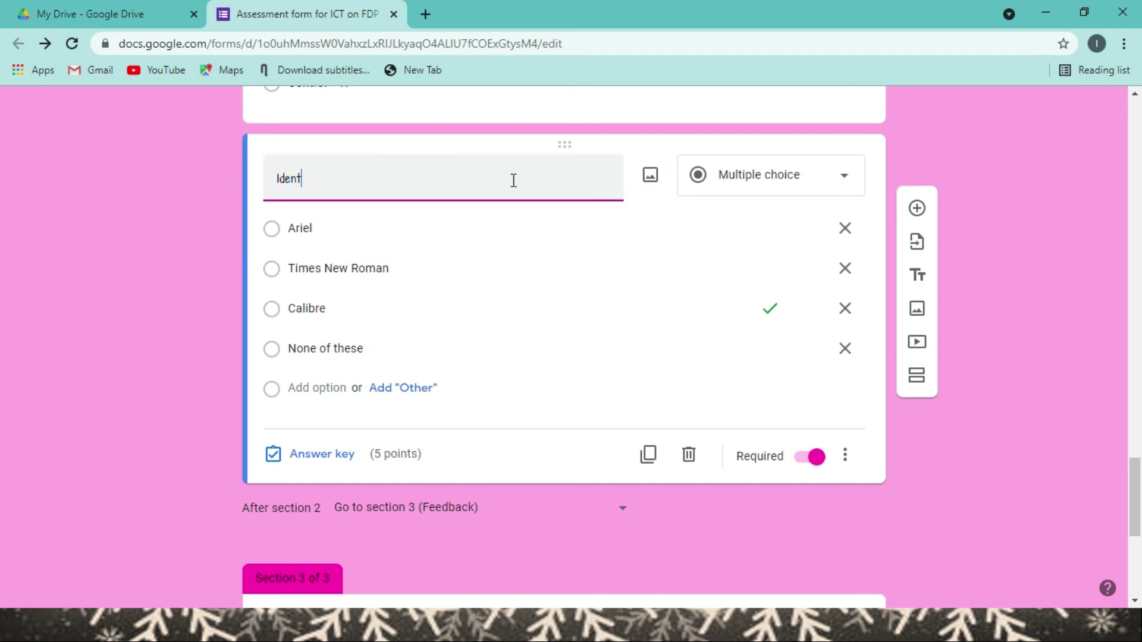
text(Identify the )
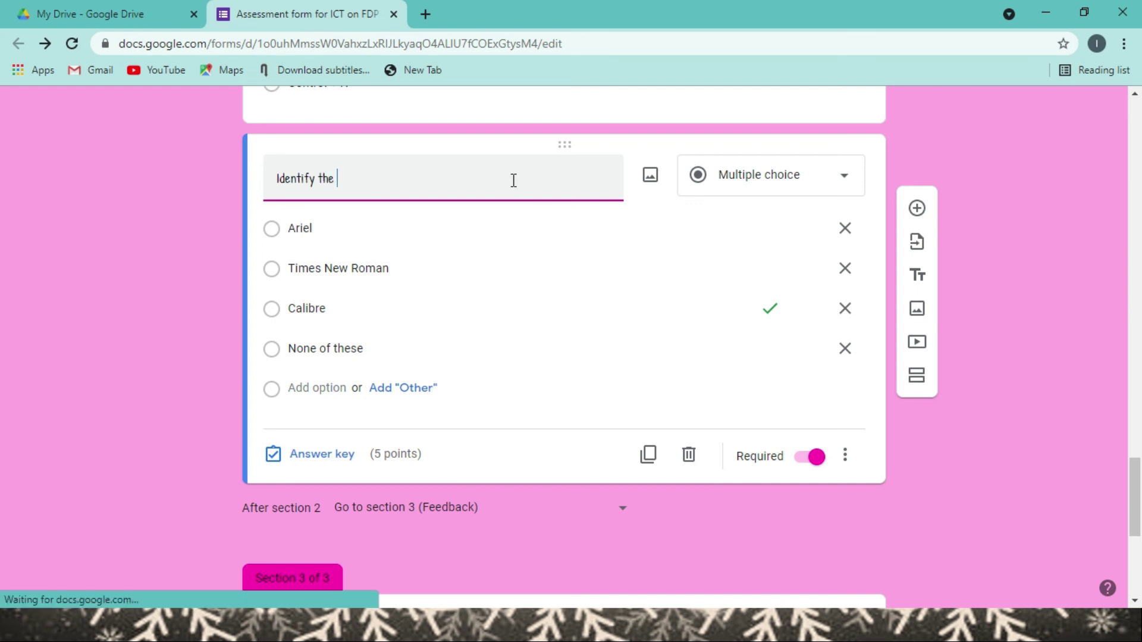
text(voice-)
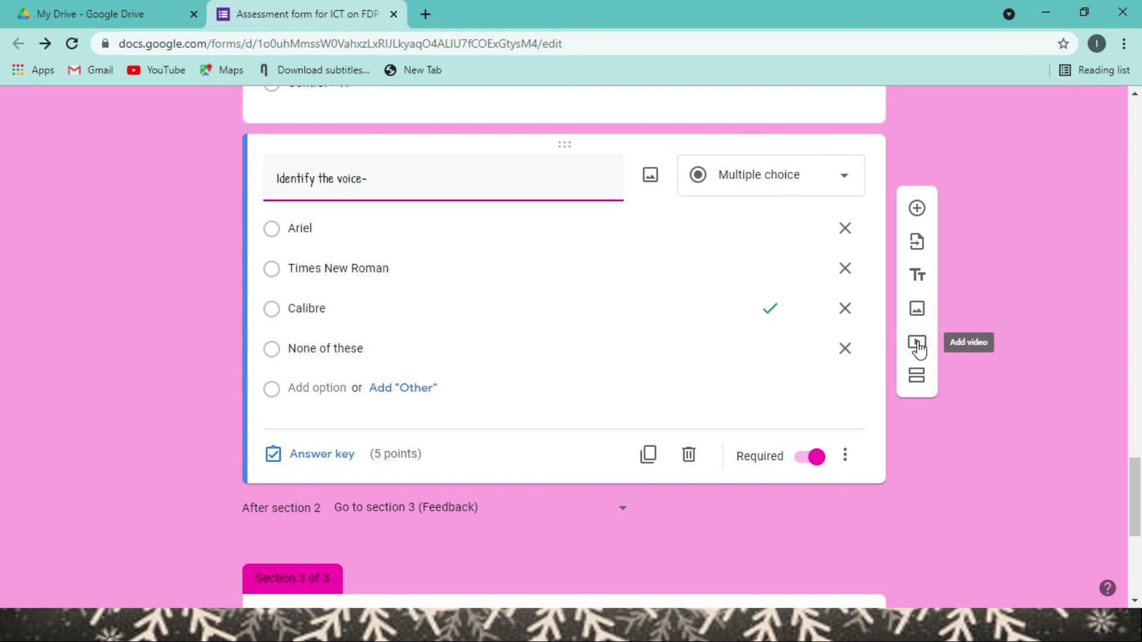
- Try adding a title and description block below the "Identify the voice-" question, and delete it
click(916, 276)
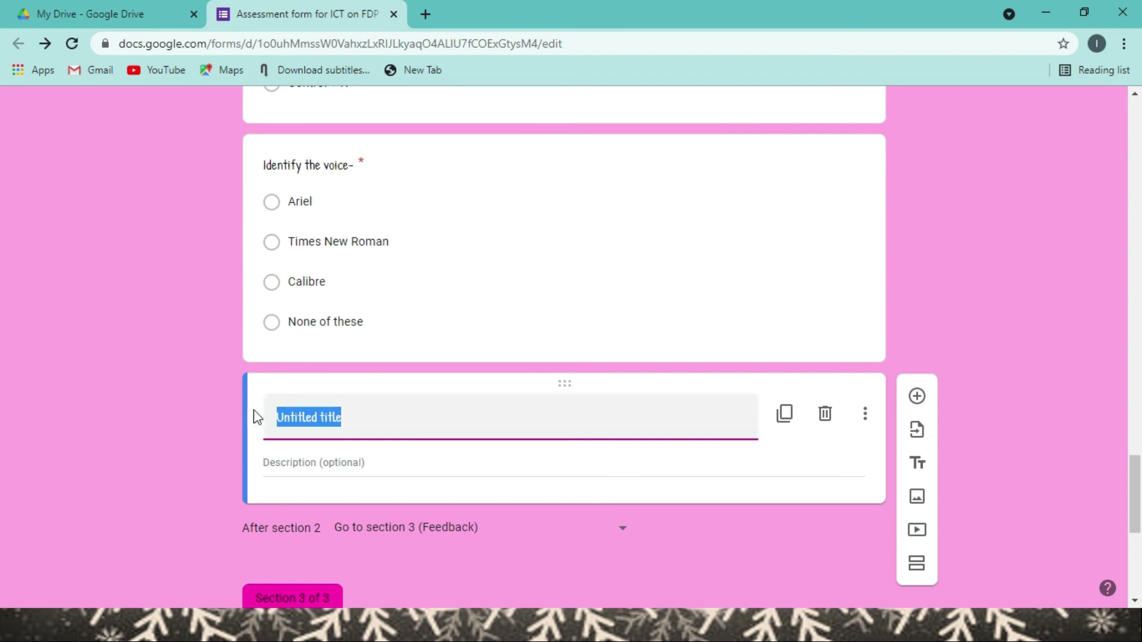
click(825, 416)
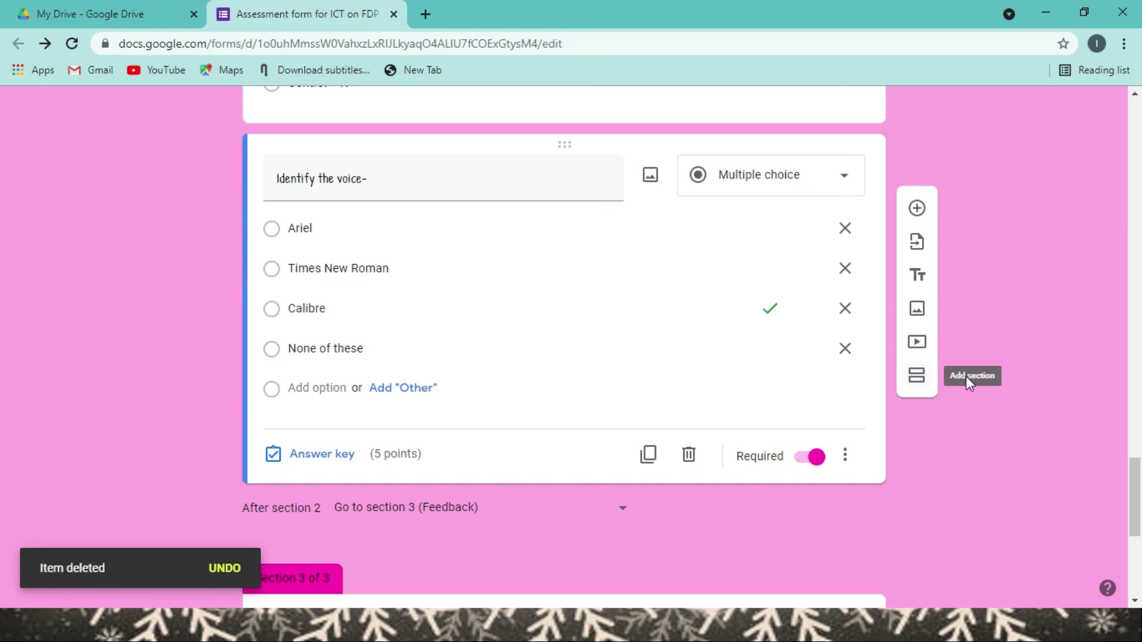
- Add a new section below the "Identify the voice-" question and look through the destination choices for after section 2
click(915, 376)
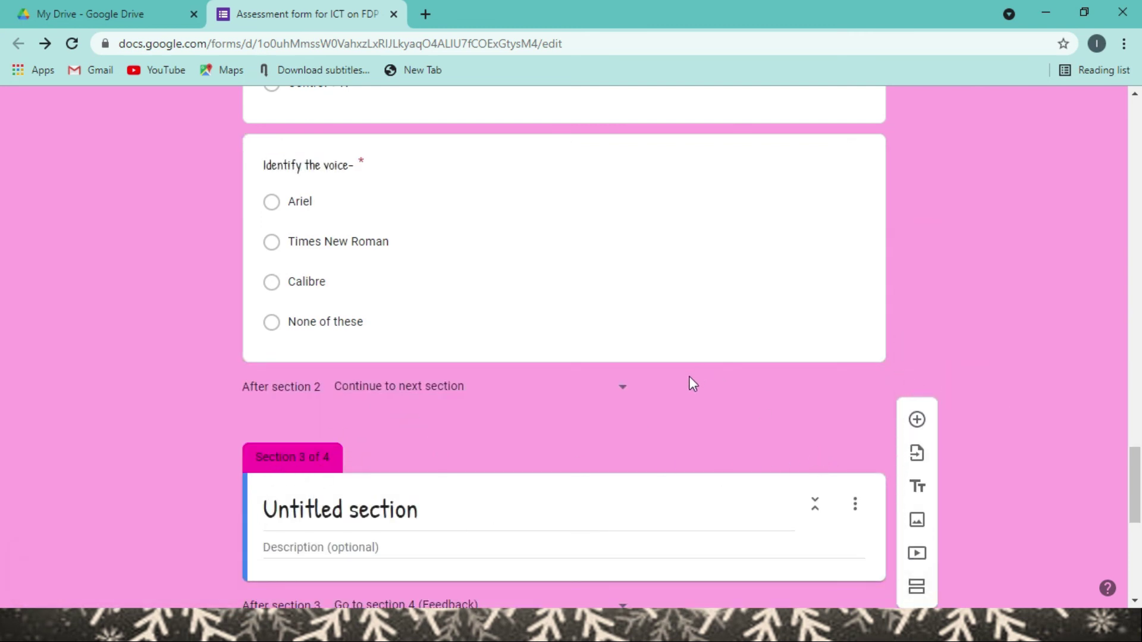
click(680, 280)
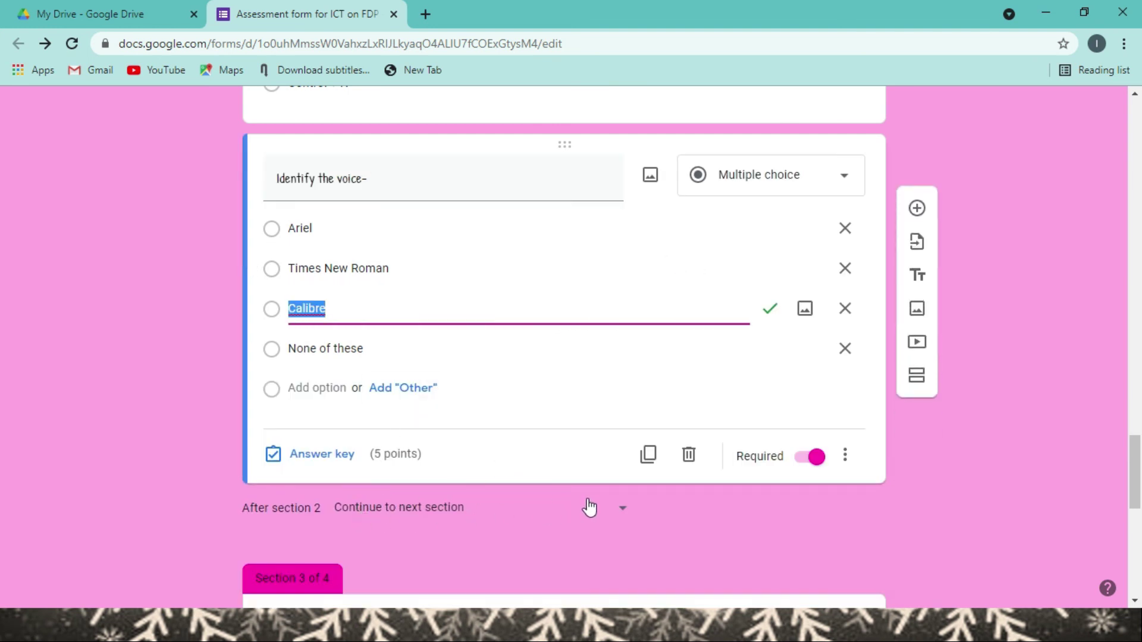
click(621, 513)
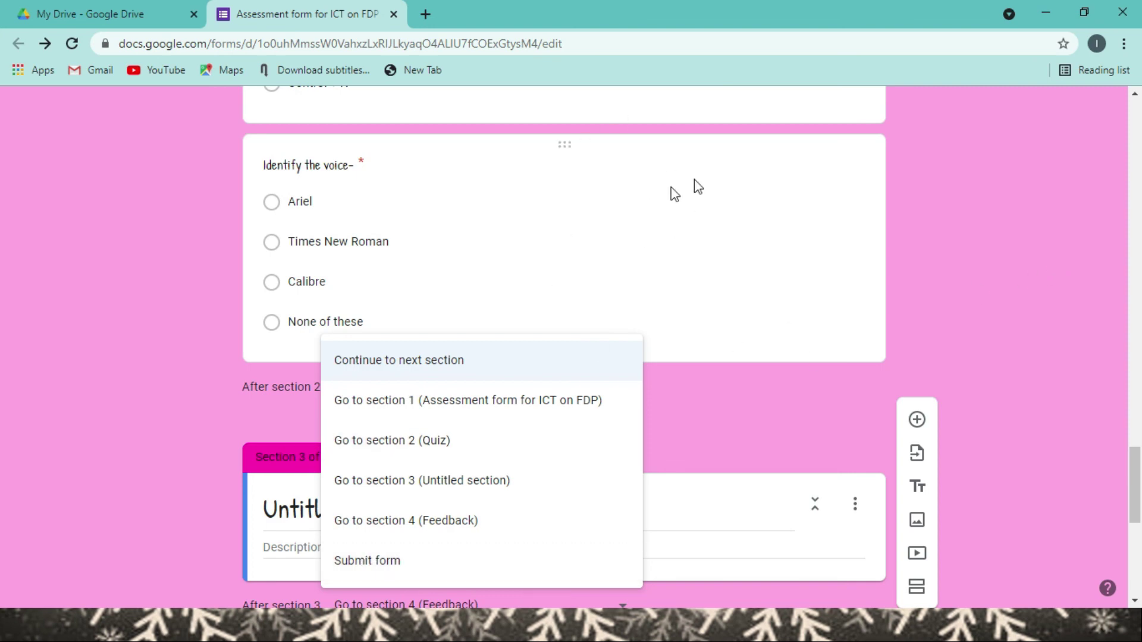
click(1064, 399)
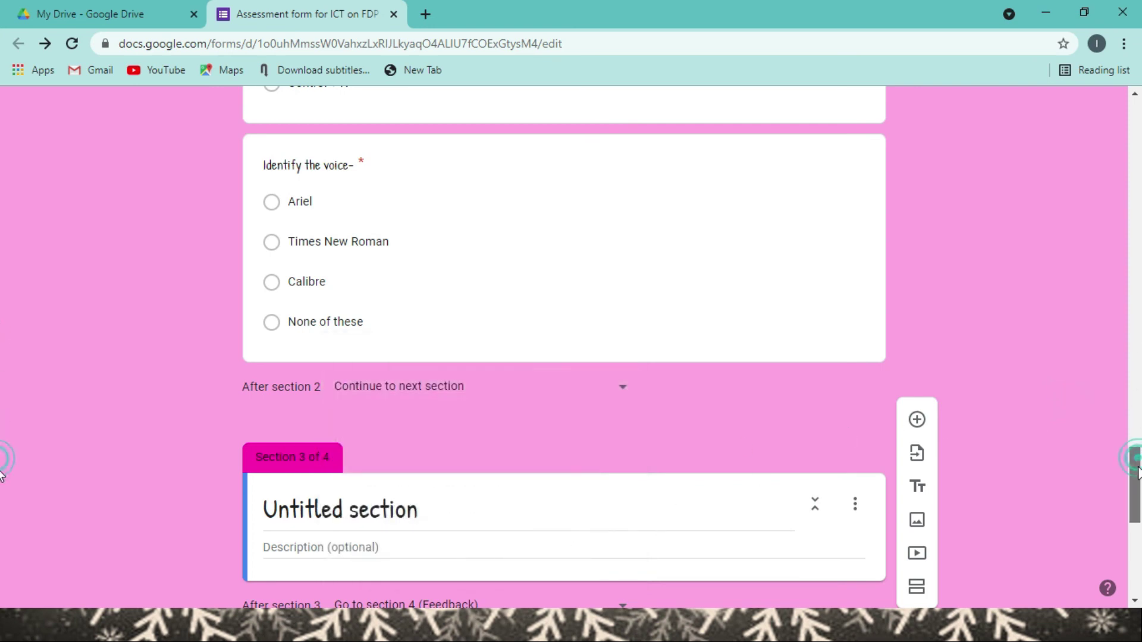
- Merge the untitled section 3 with the section above it
scroll(3, 470, down, 2)
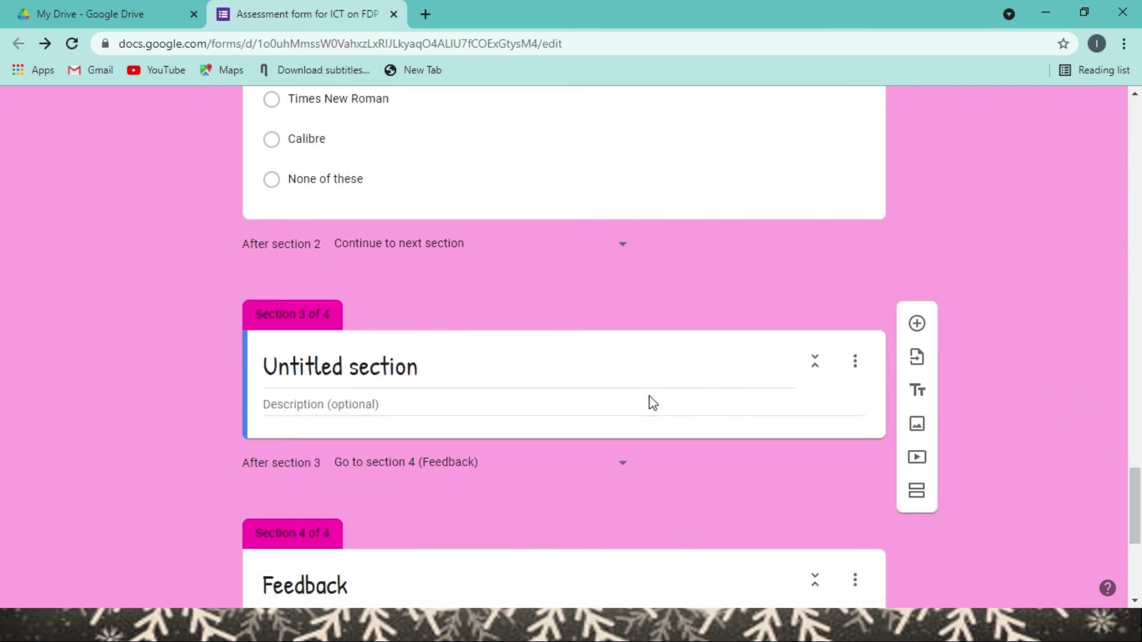
click(629, 378)
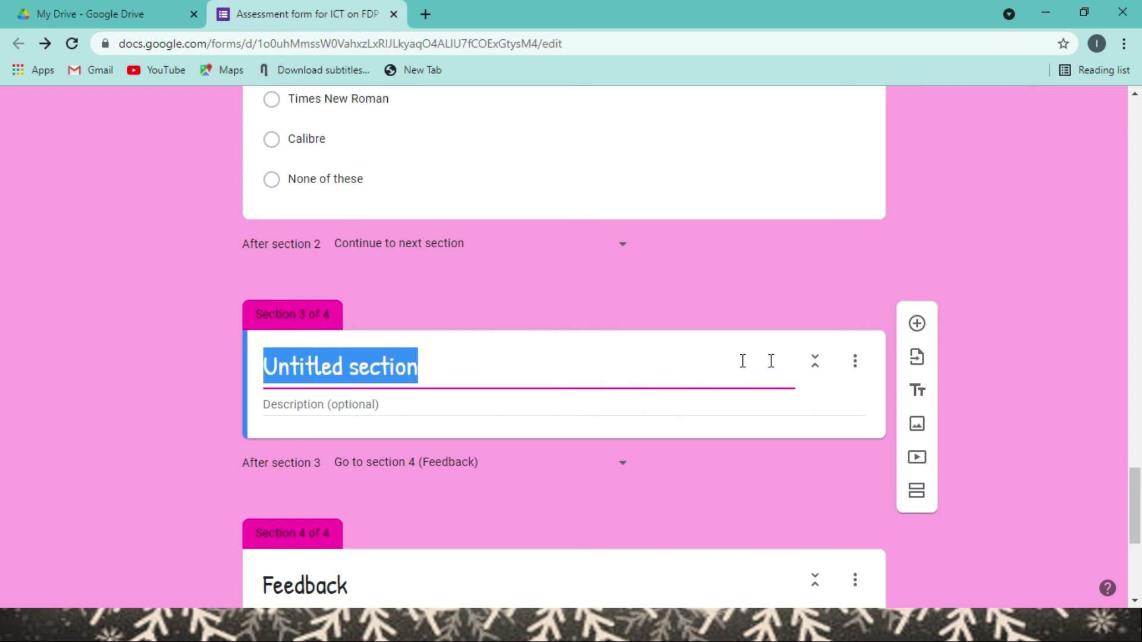
click(855, 364)
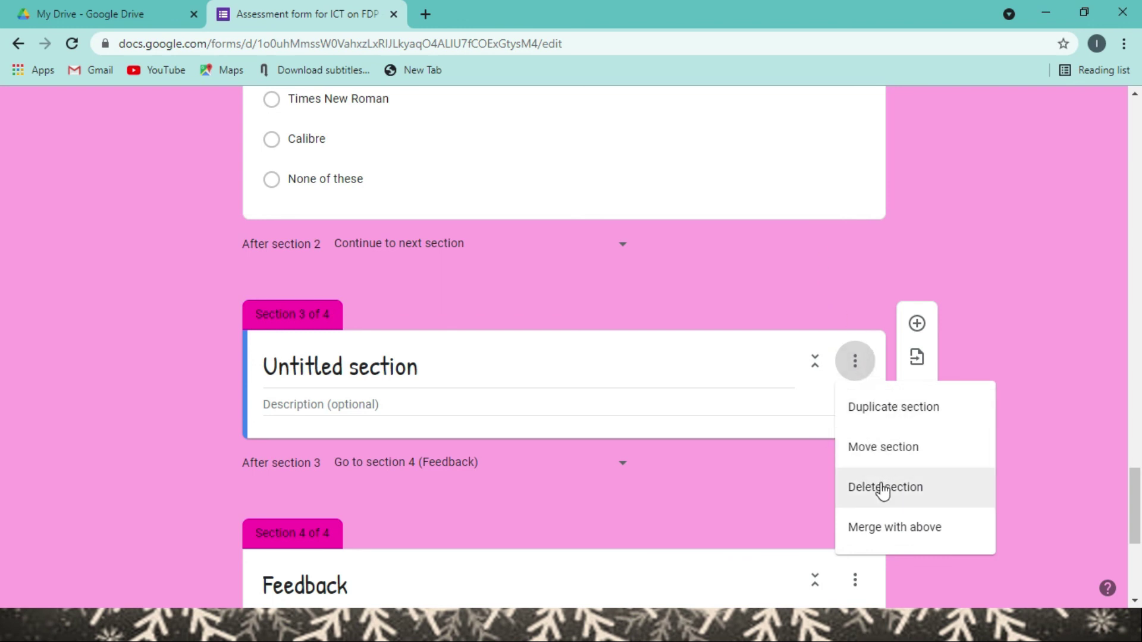
click(882, 530)
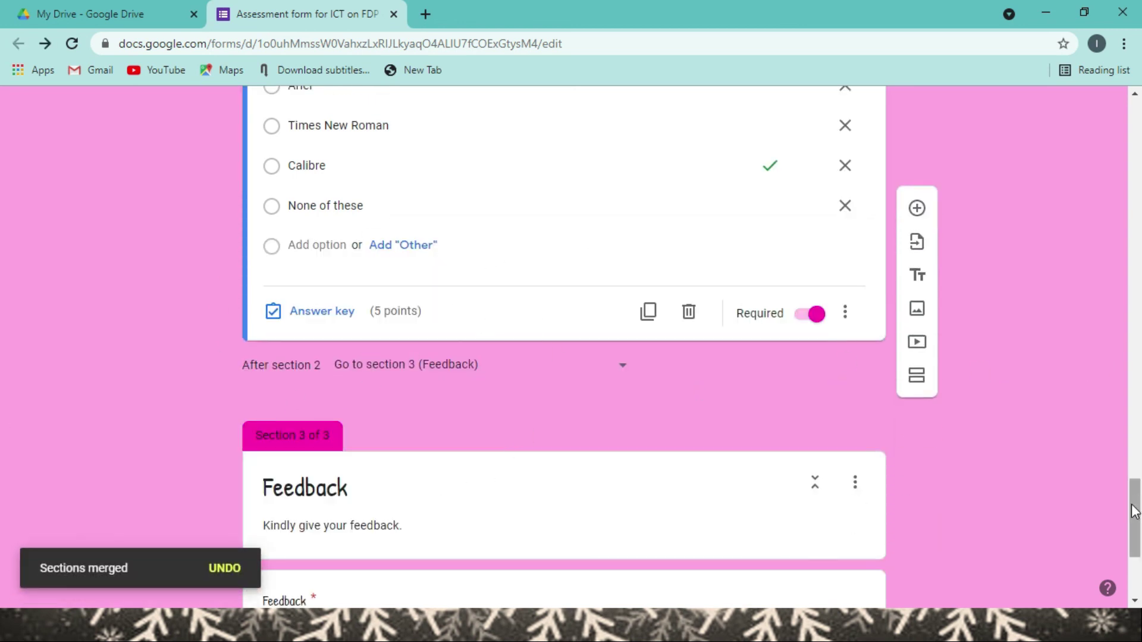
- Merge the Feedback section with the Quiz section above it
drag(1134, 528, 1135, 553)
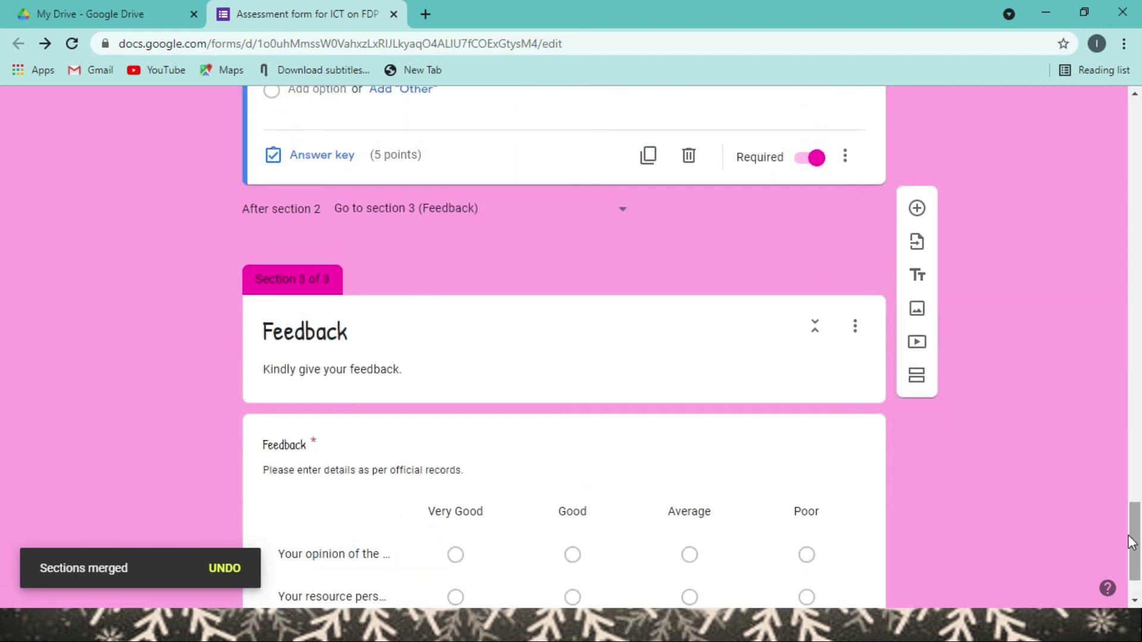
click(855, 333)
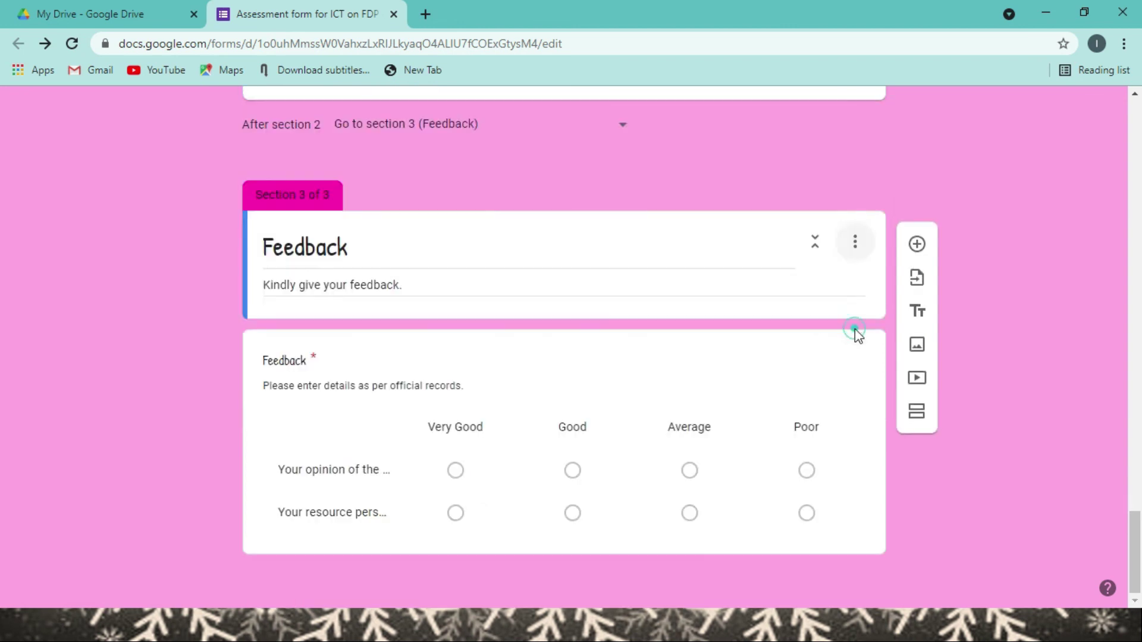
click(856, 244)
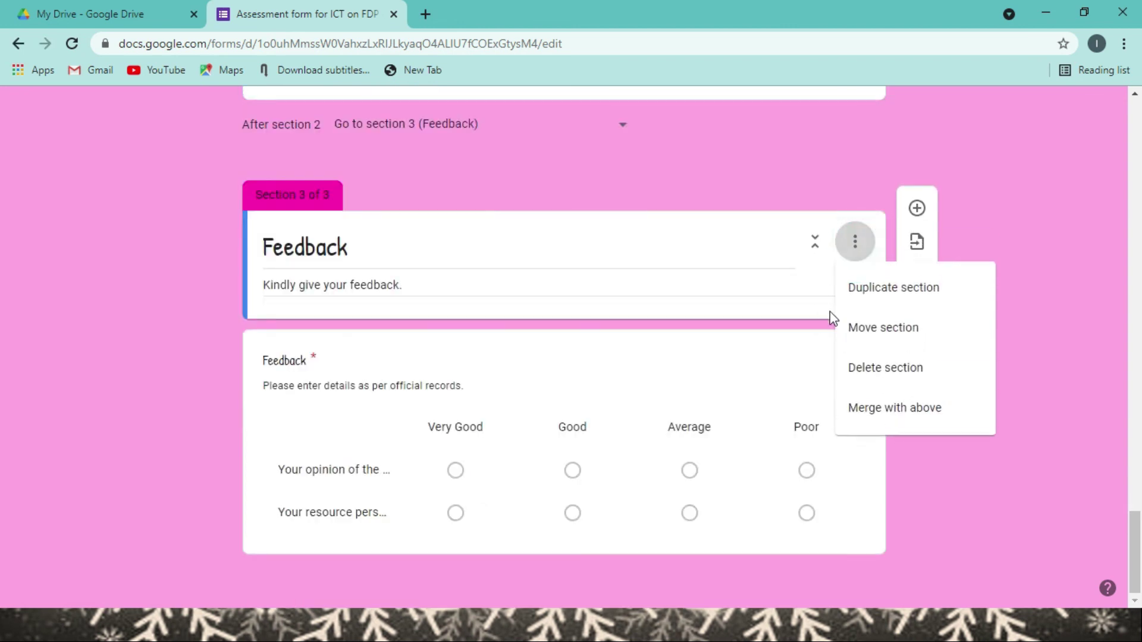
click(868, 411)
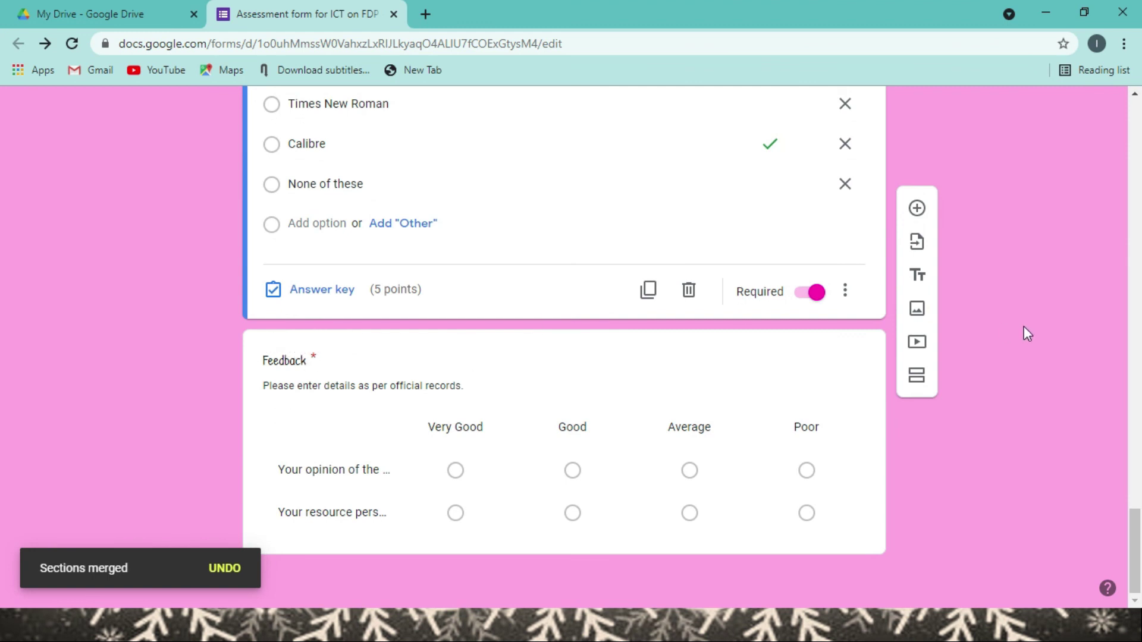
- Examine the form's email, link and embed HTML sending options, and close them without sending
drag(1135, 535, 1063, 119)
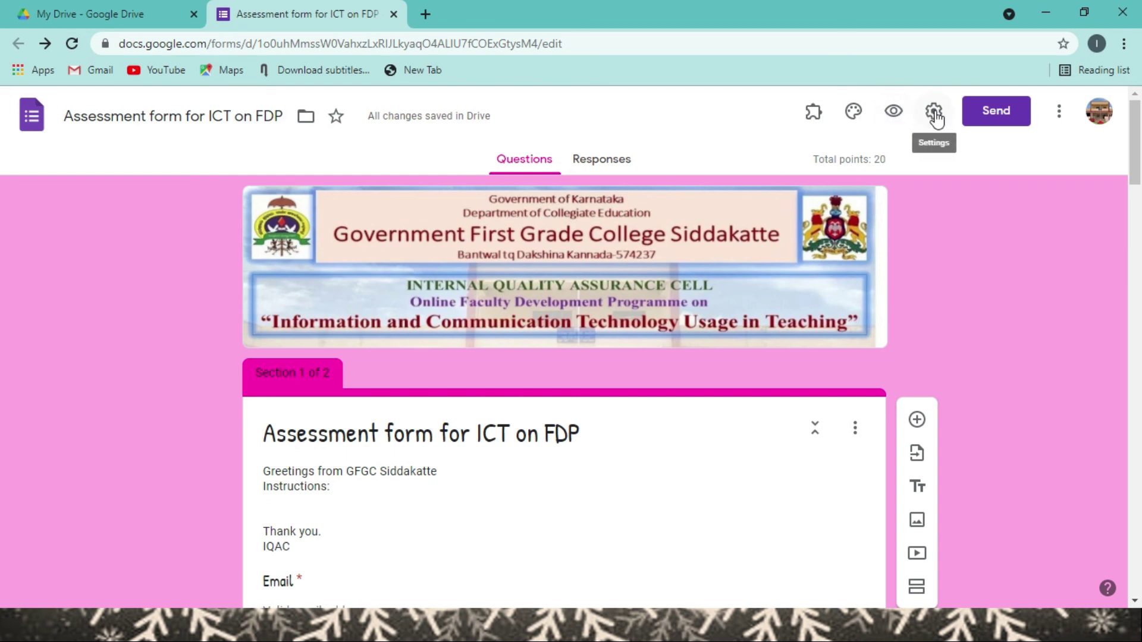
click(1000, 117)
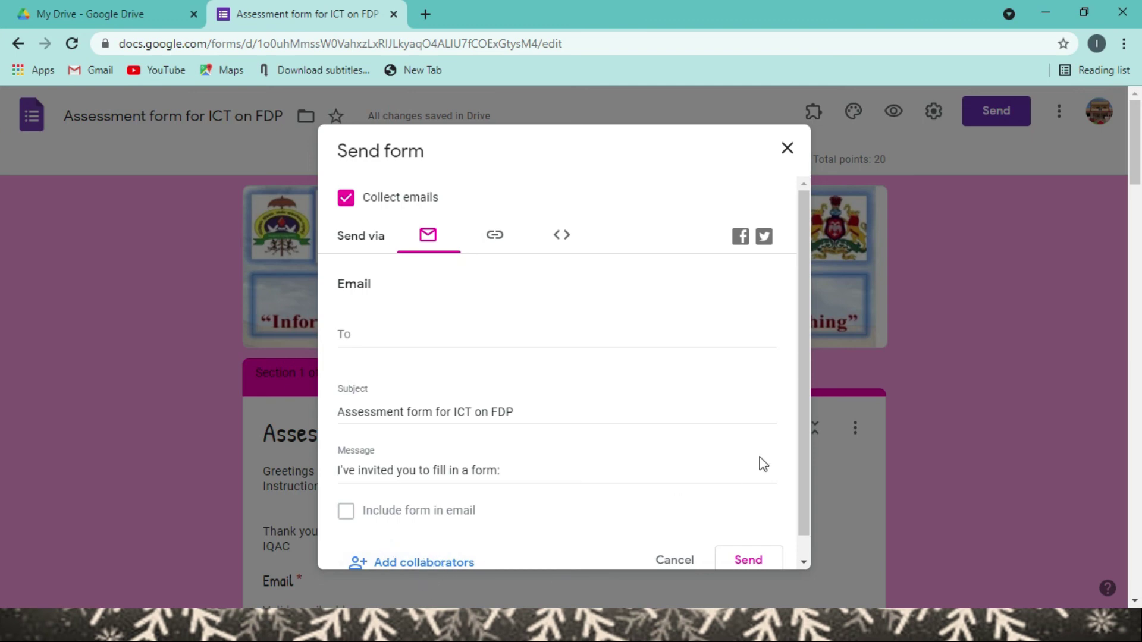
drag(799, 416, 798, 455)
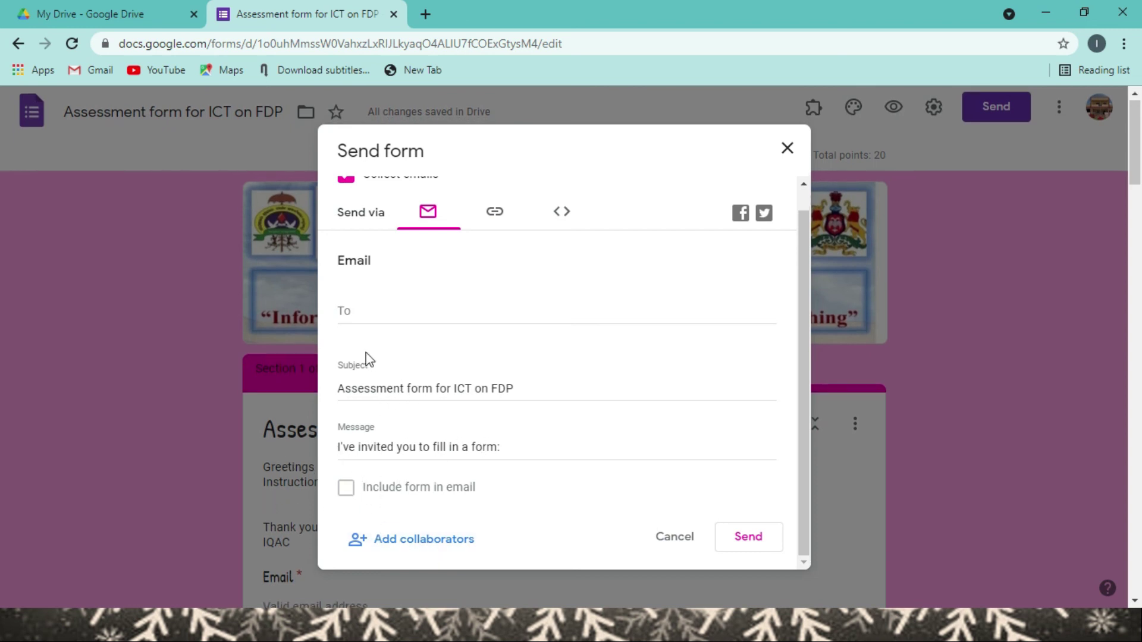
click(496, 217)
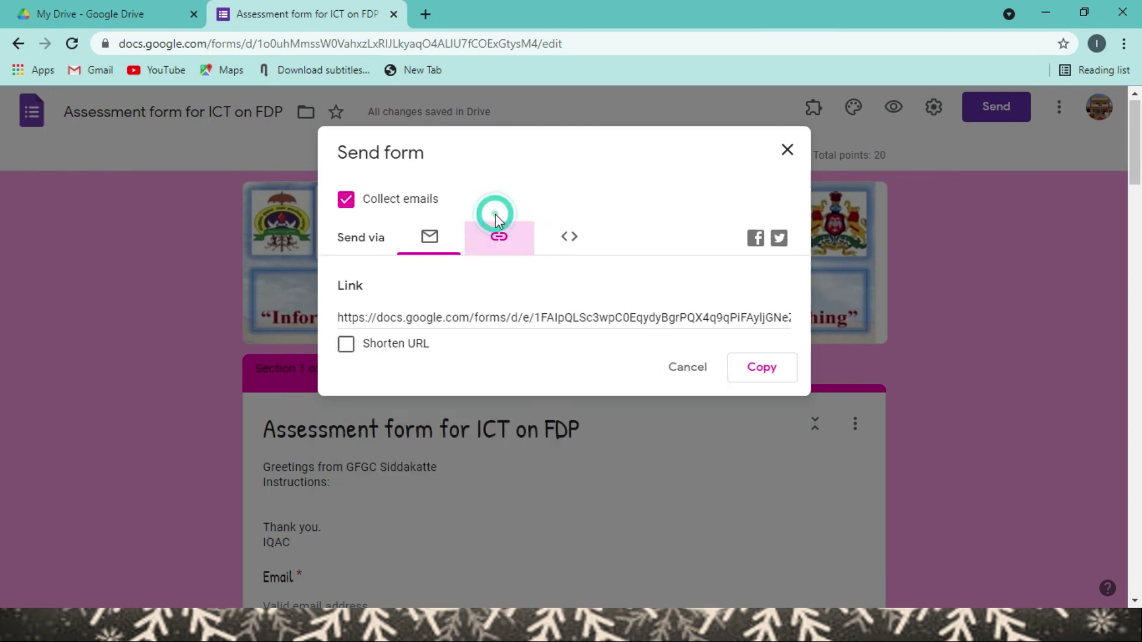
click(572, 242)
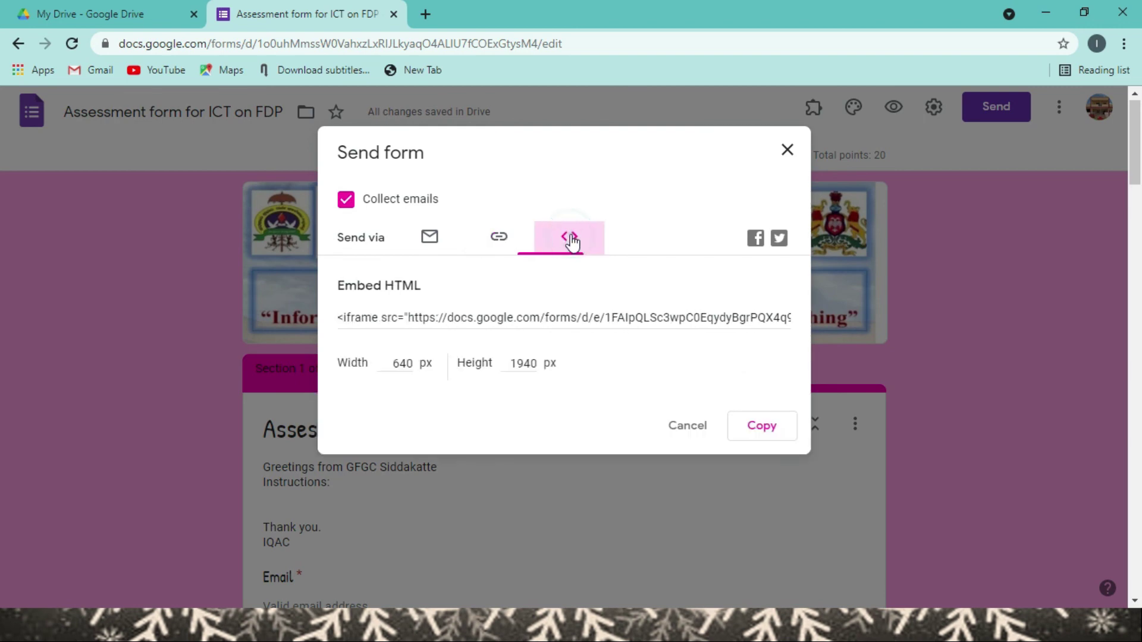
click(500, 241)
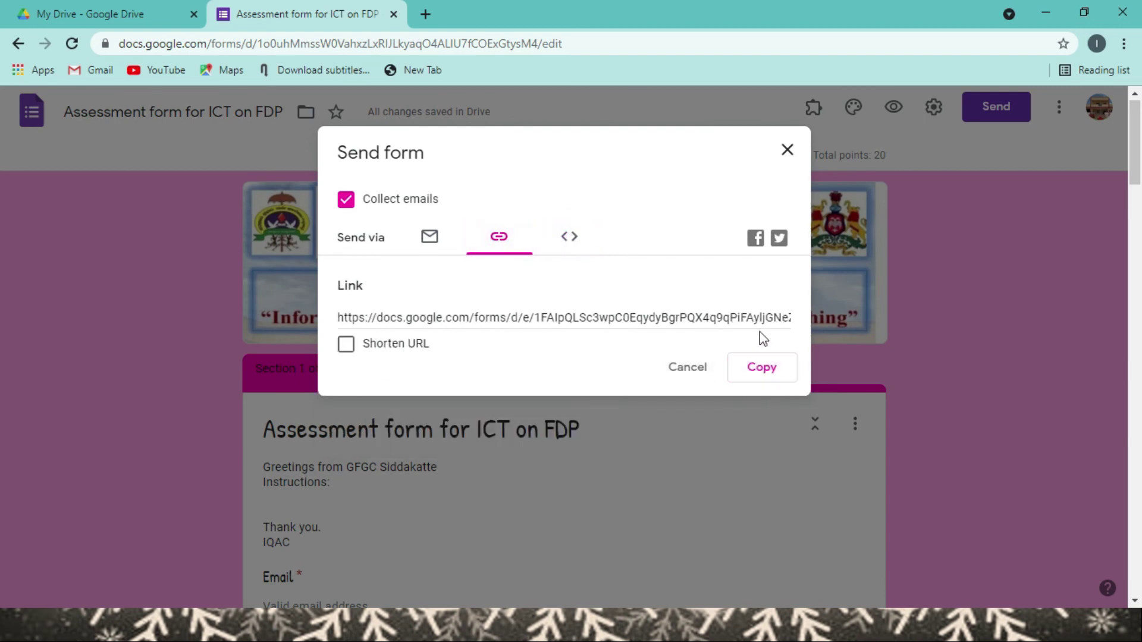
click(787, 149)
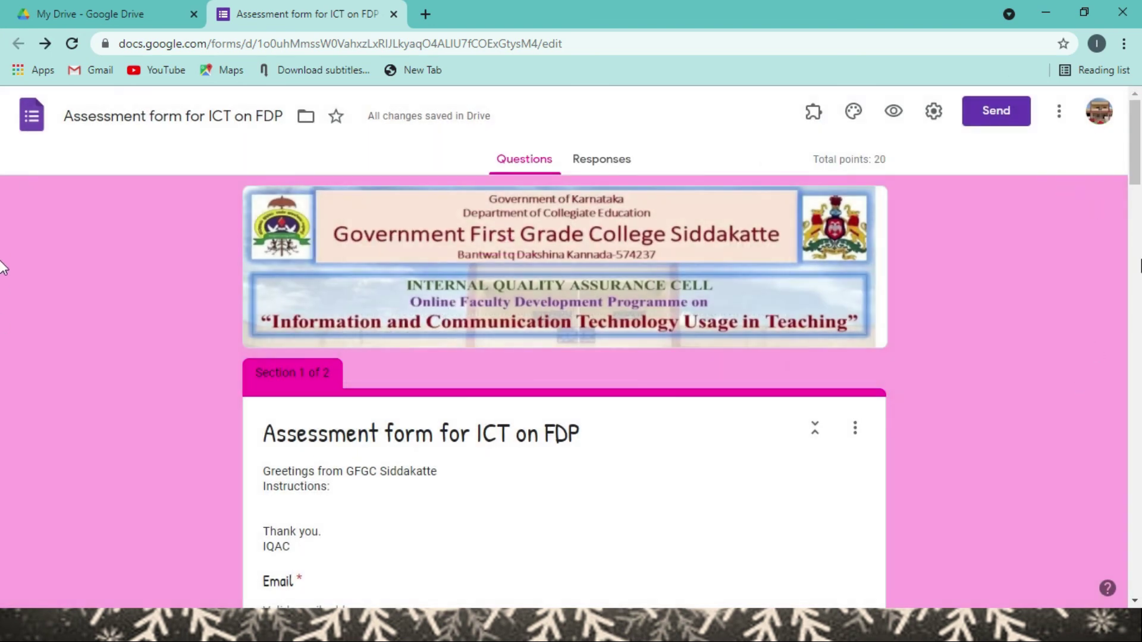
- Search YouTube for "computer" and insert the video "How to draw glitter Computer for kids | TOBiART" above the Feedback question
drag(1134, 157, 1135, 571)
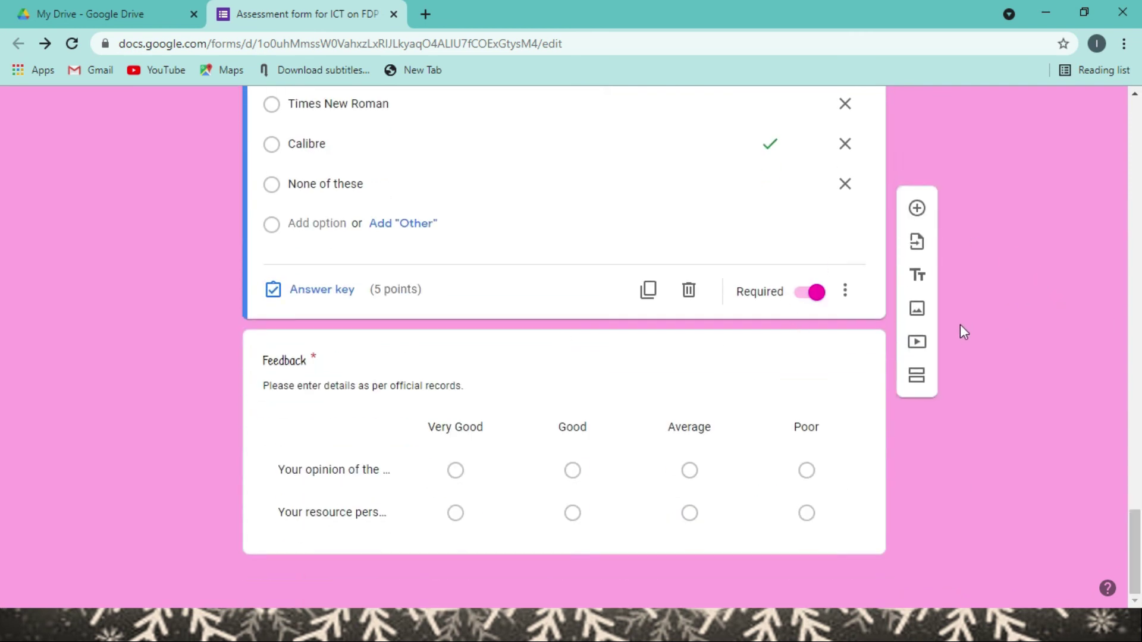
click(920, 343)
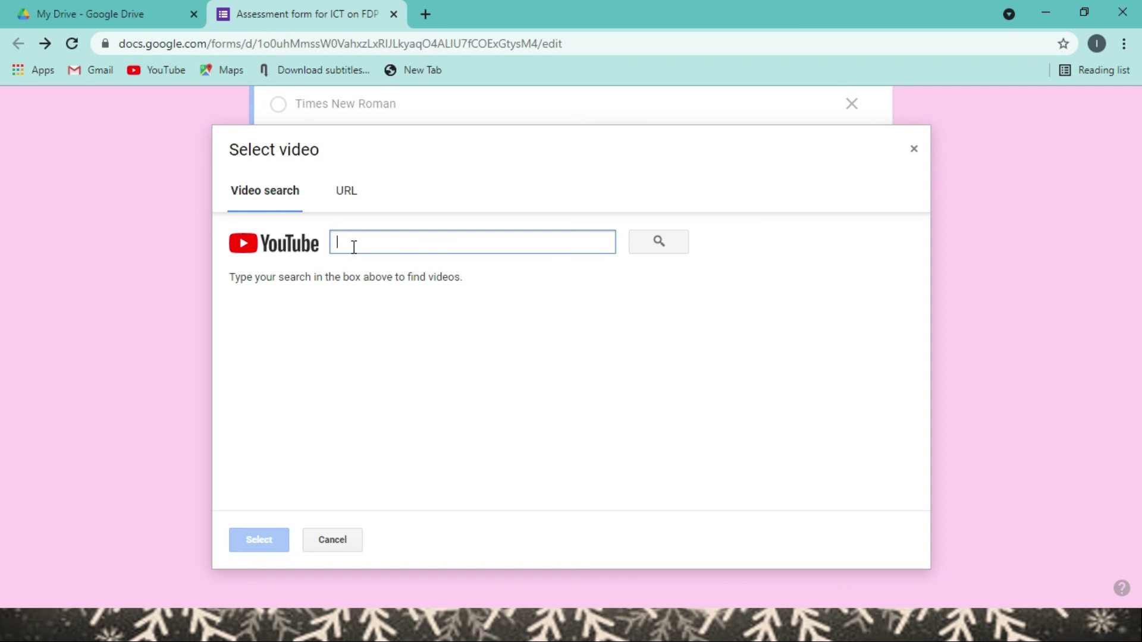
text(computer)
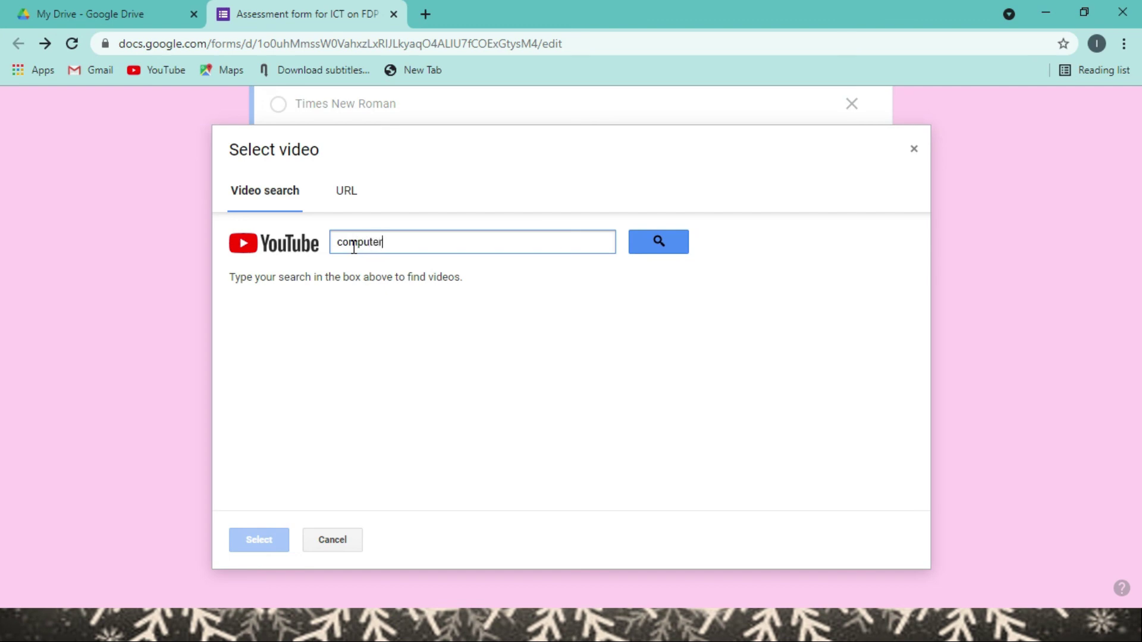
click(658, 243)
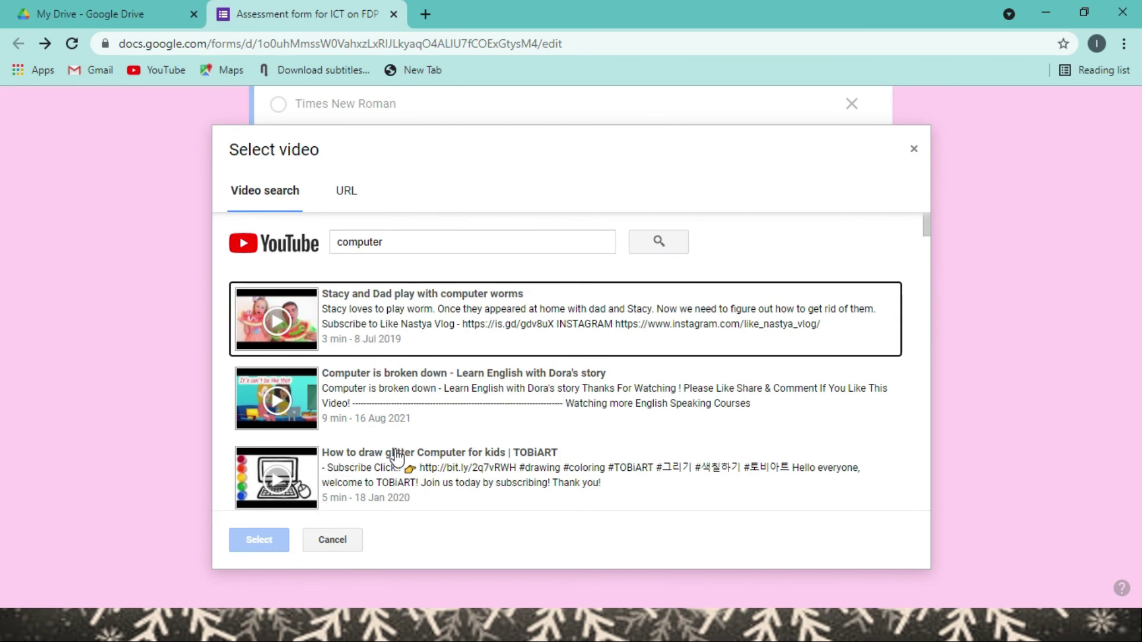
click(914, 149)
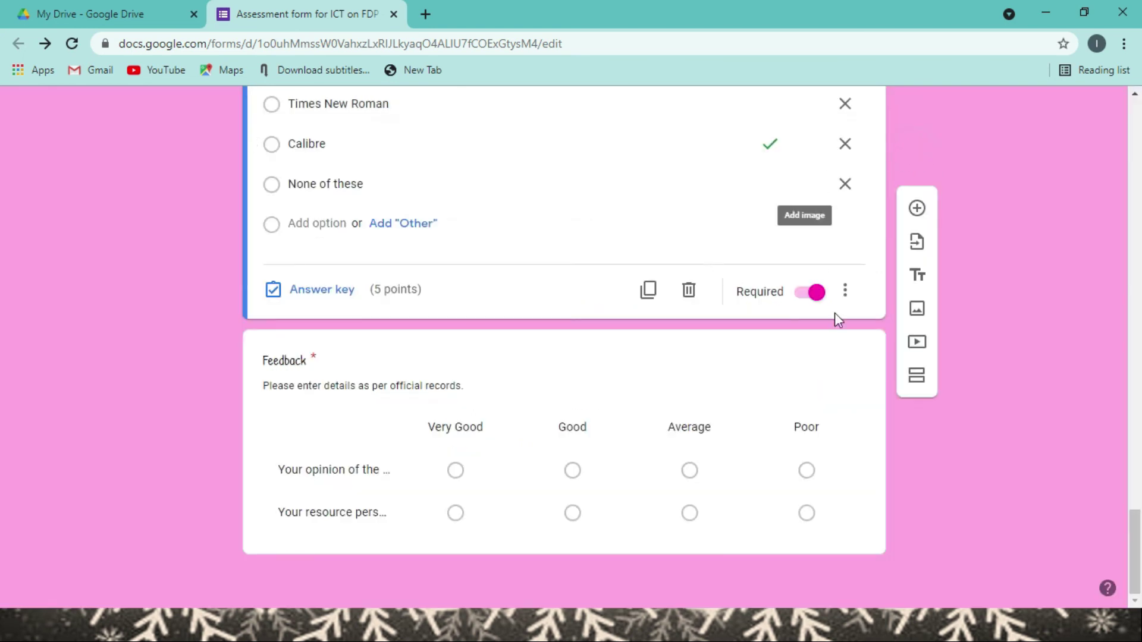
click(917, 341)
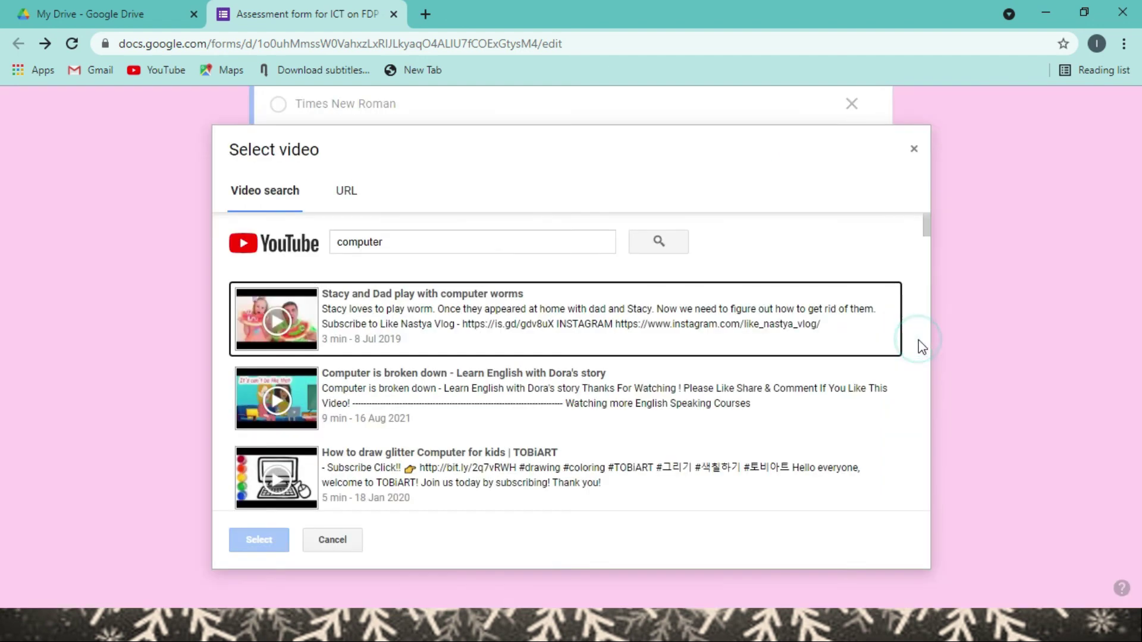
double_click(364, 465)
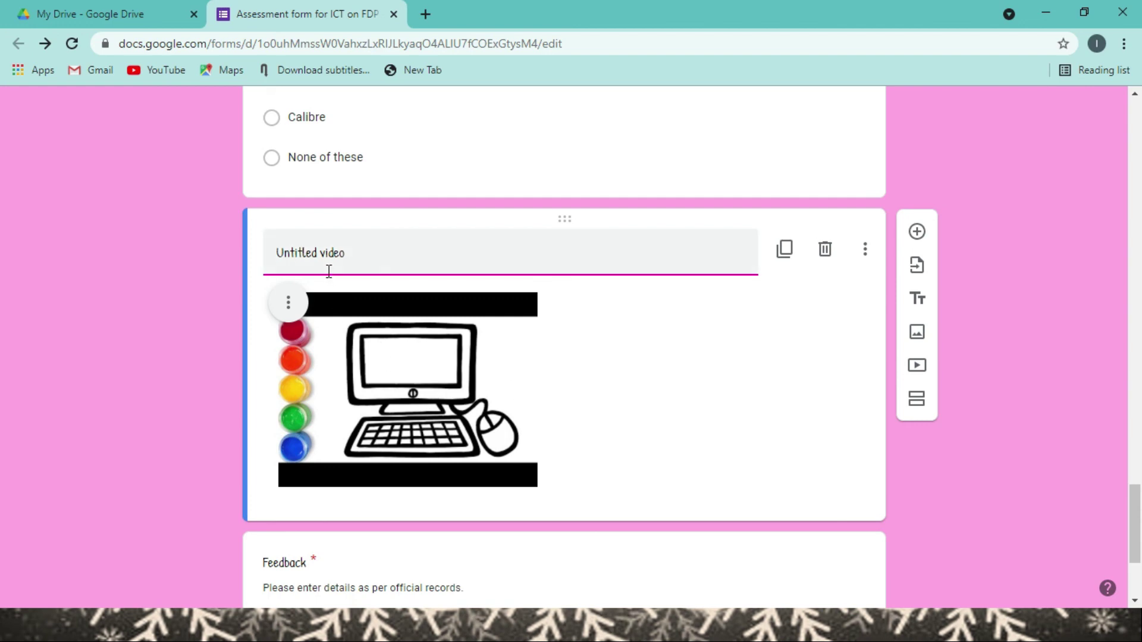
- Centre-align the inserted video and select its title field
click(292, 308)
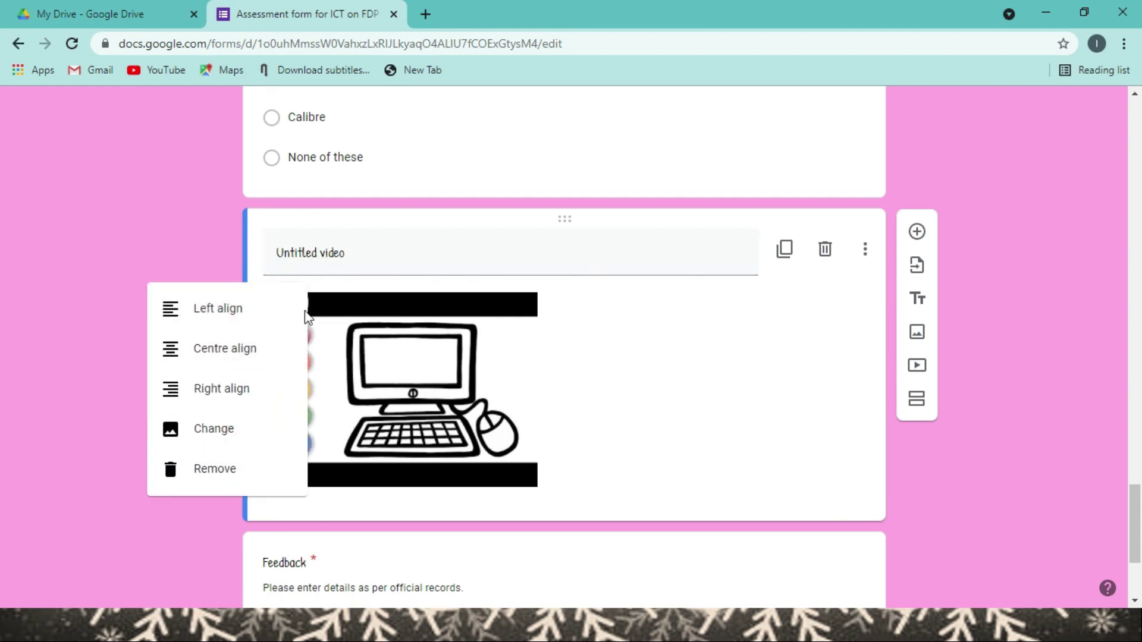
click(243, 356)
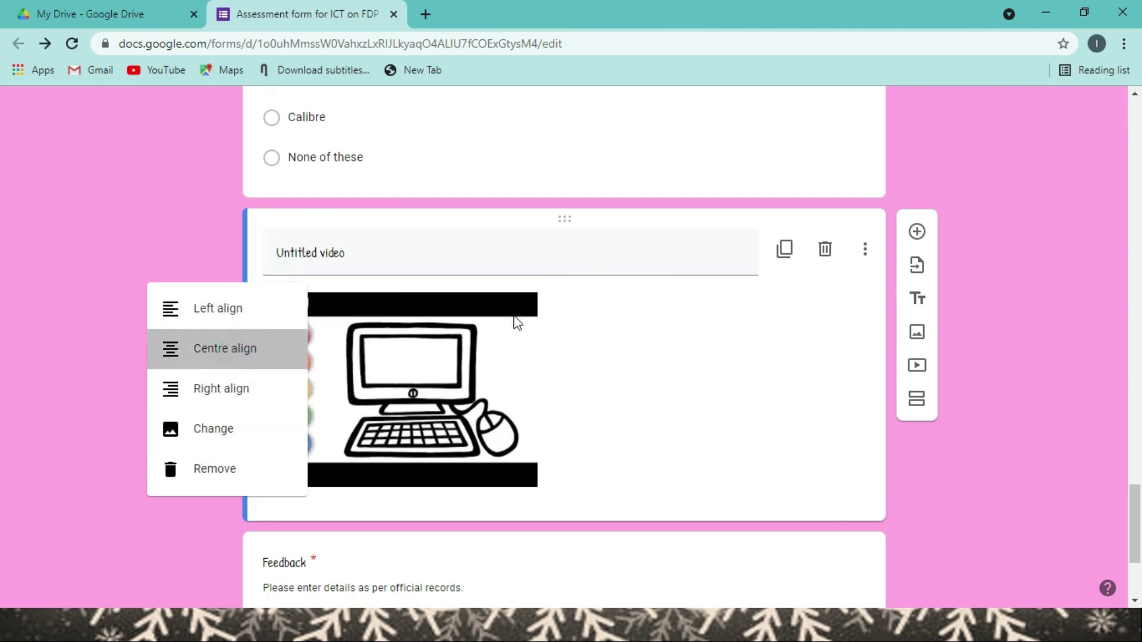
click(332, 255)
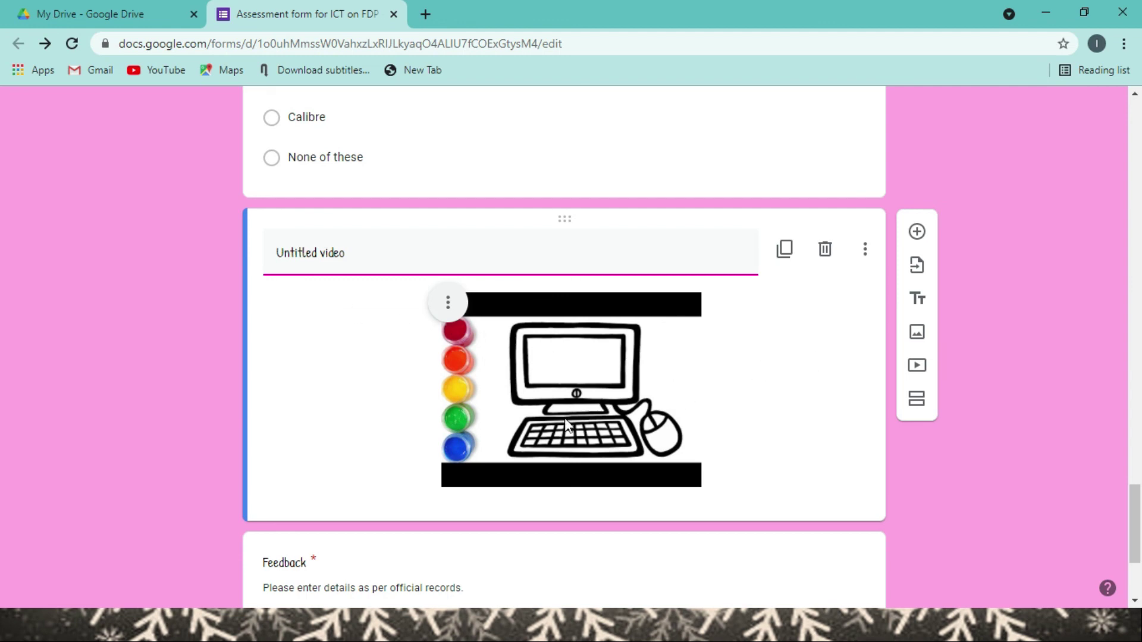
- Examine the additional display options of the inserted video, and close them without adding a caption
click(867, 249)
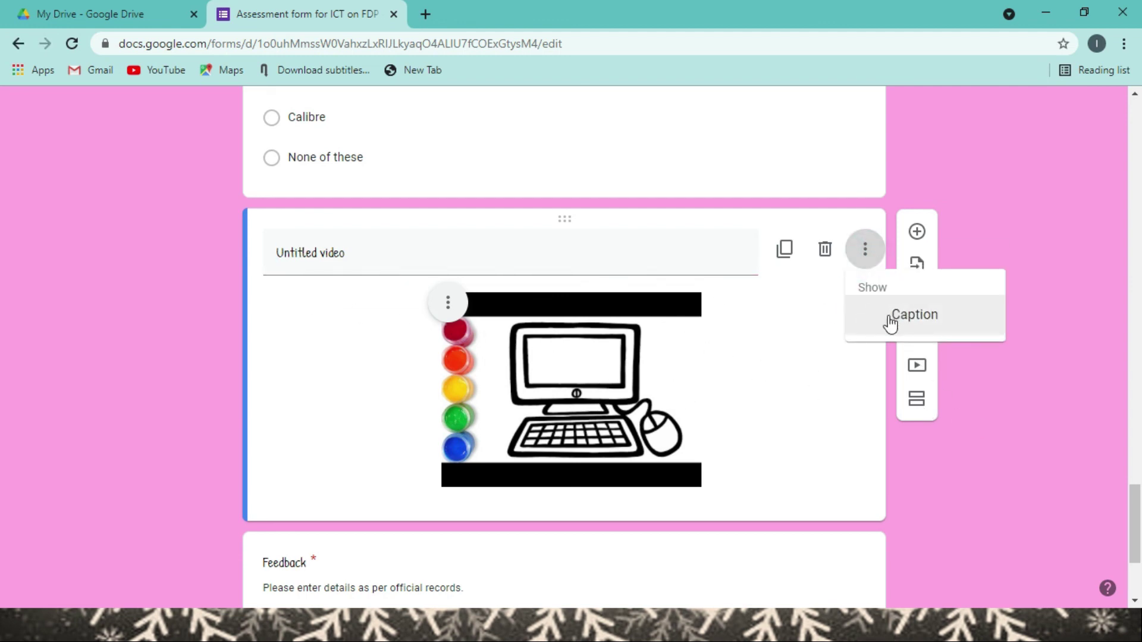
click(1069, 452)
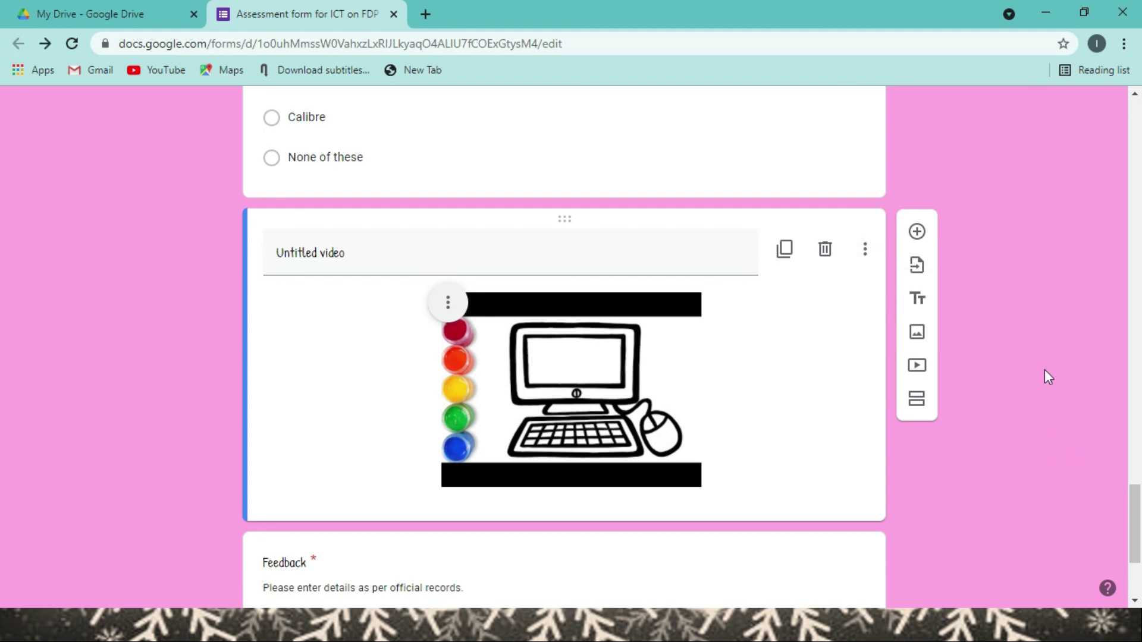
- Return to the form's header and examine its settings and add-ons controls without changing anything
scroll(1086, 329, up, 15)
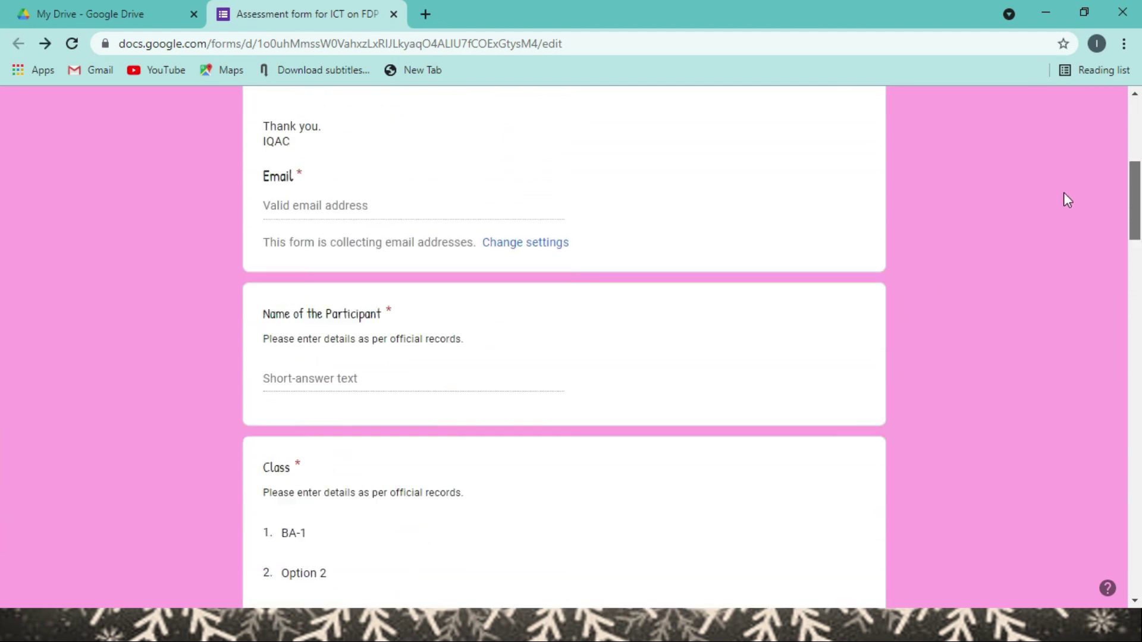
scroll(1065, 197, up, 5)
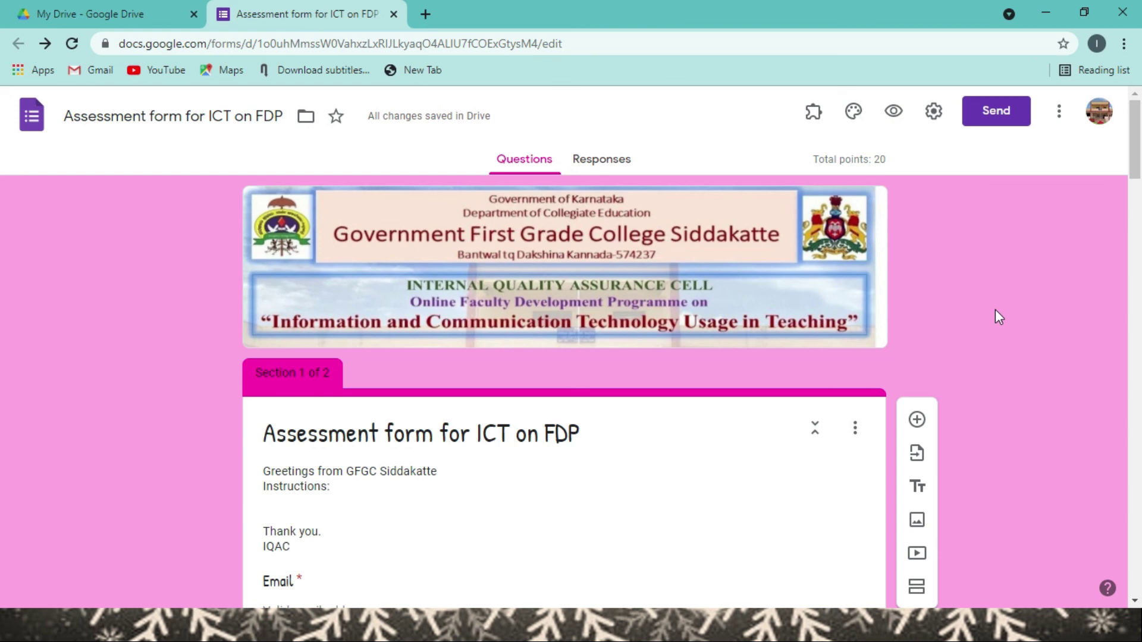
click(934, 117)
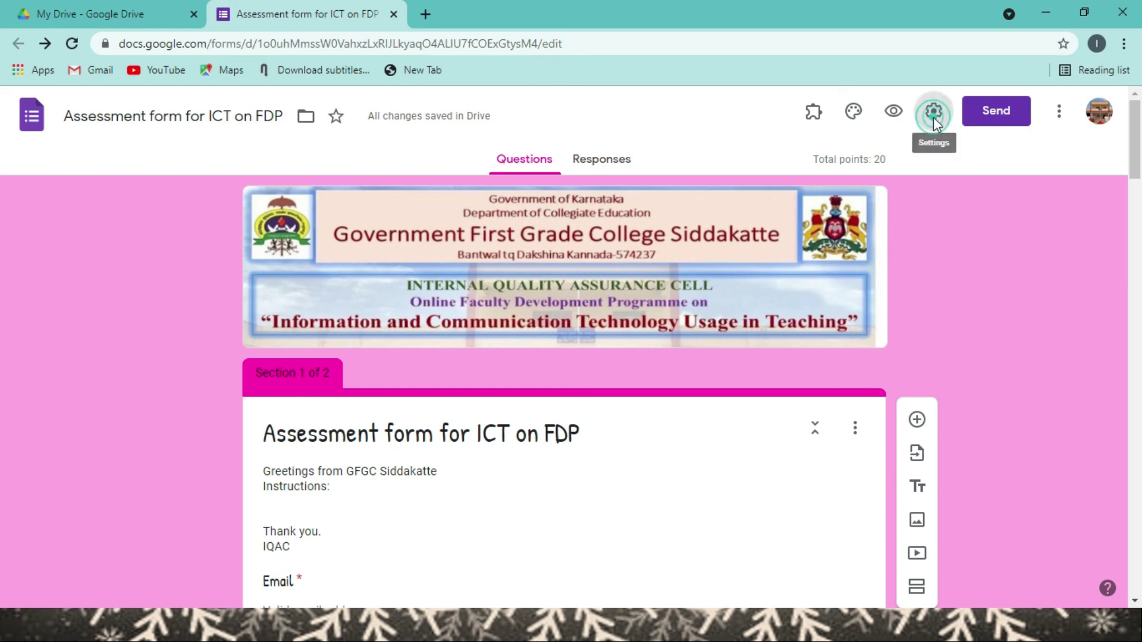
click(946, 247)
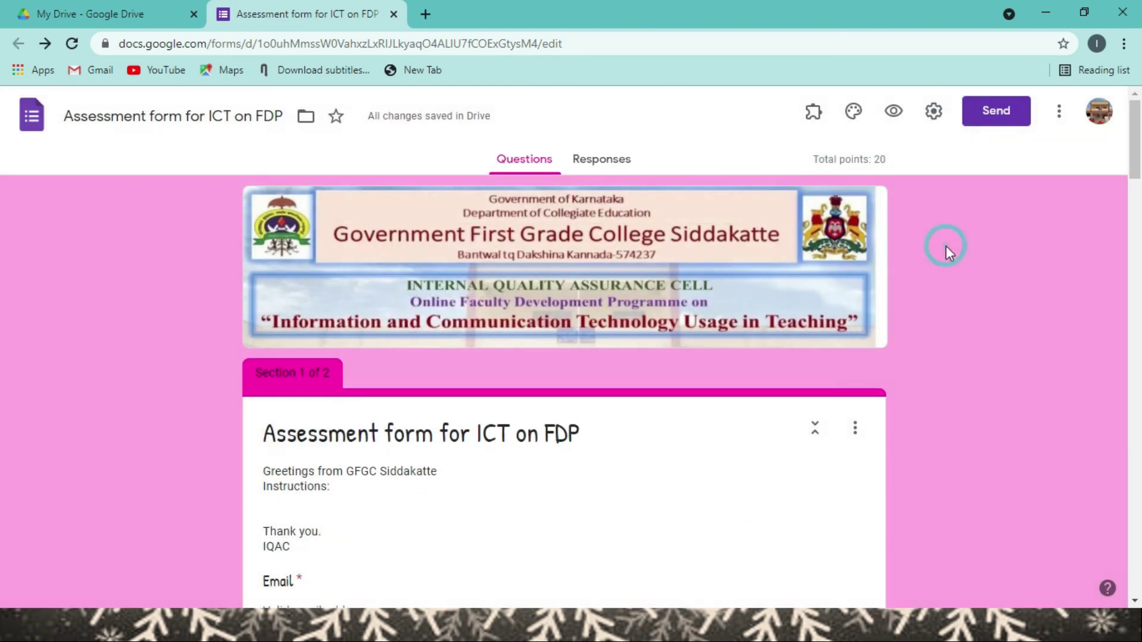
click(815, 115)
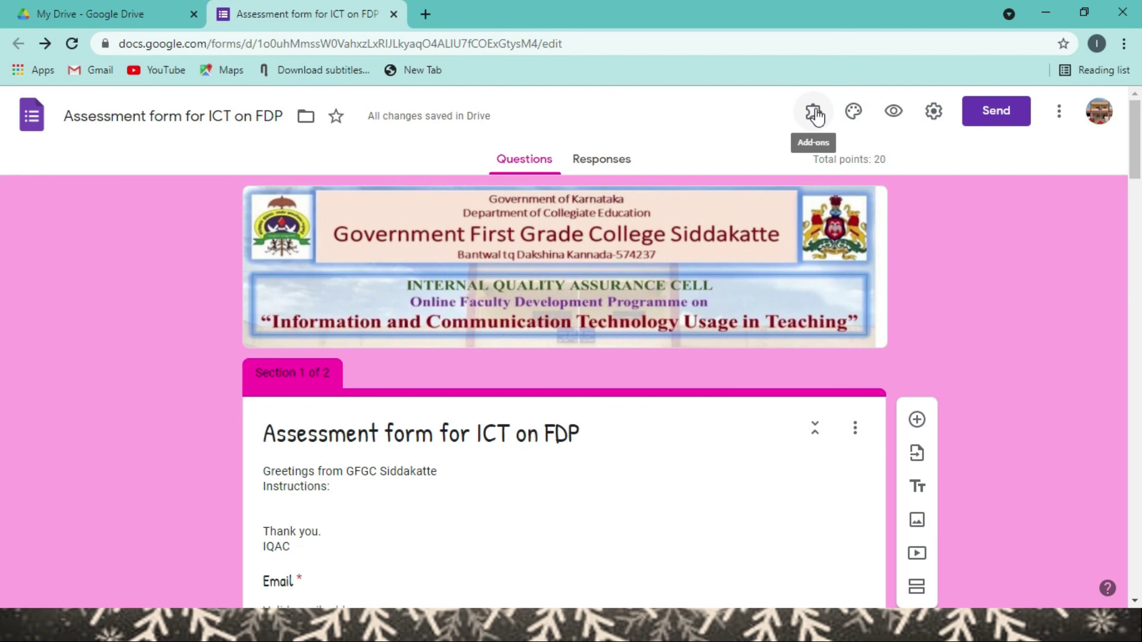